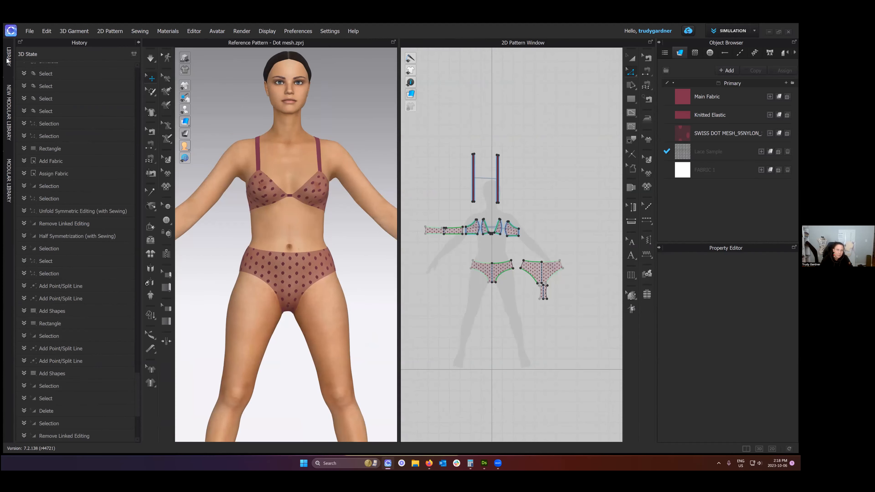
- Show the Library, hide the History list and enlarge the library's folder list
{"action": "left_click", "coordinate": [8, 57]}
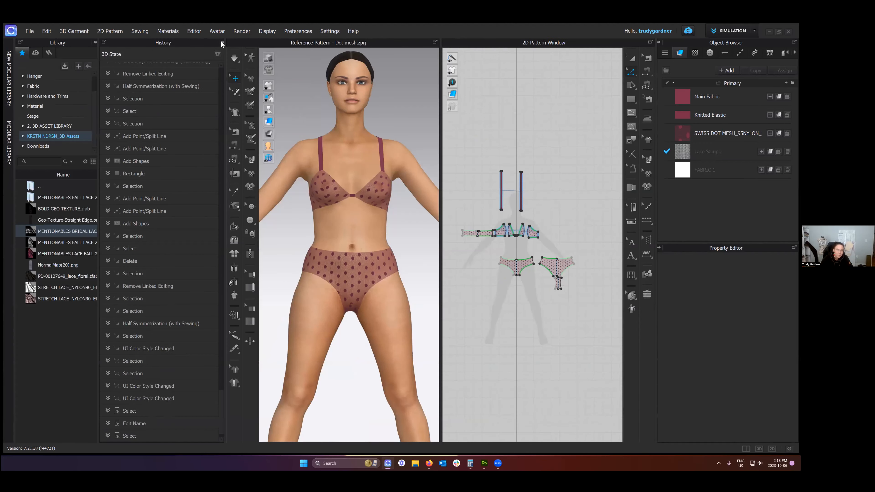
{"action": "left_click", "coordinate": [223, 42]}
{"action": "scroll", "coordinate": [46, 88], "scroll_direction": "up", "scroll_amount": 1}
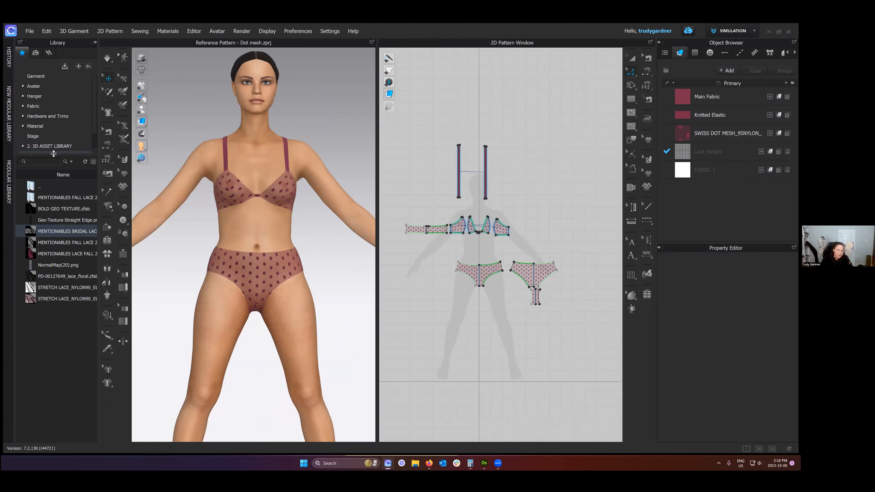
{"action": "left_click_drag", "start_coordinate": [53, 153], "coordinate": [53, 258]}
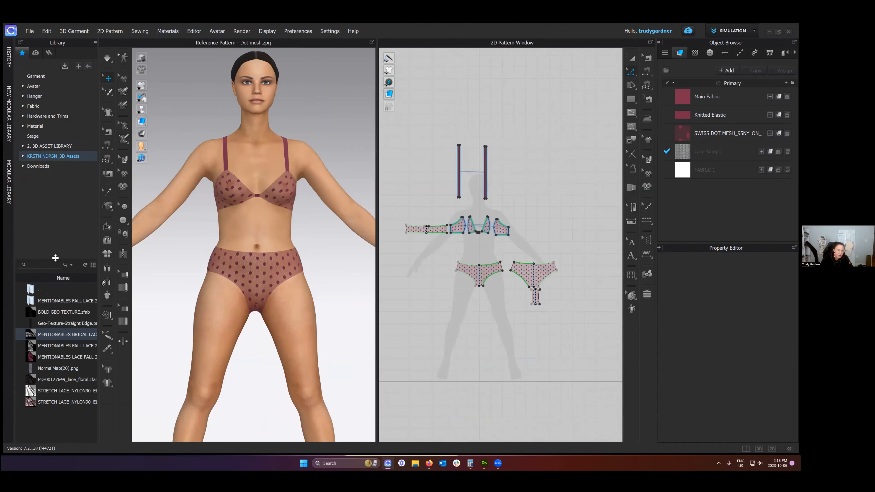
- Look through the library's Garment, Avatar, Hanger, Fabric, Hardware and Trims, Material and custom 3D Assets folders
{"action": "left_click", "coordinate": [36, 76]}
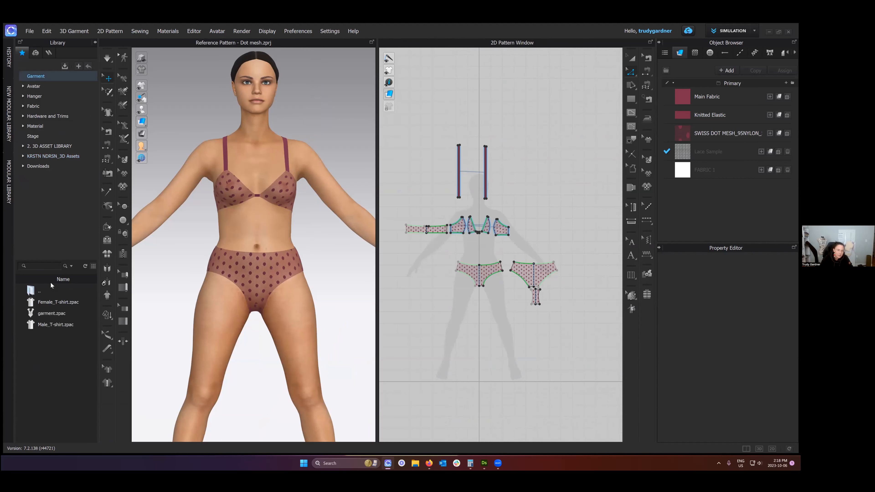
{"action": "left_click", "coordinate": [41, 314]}
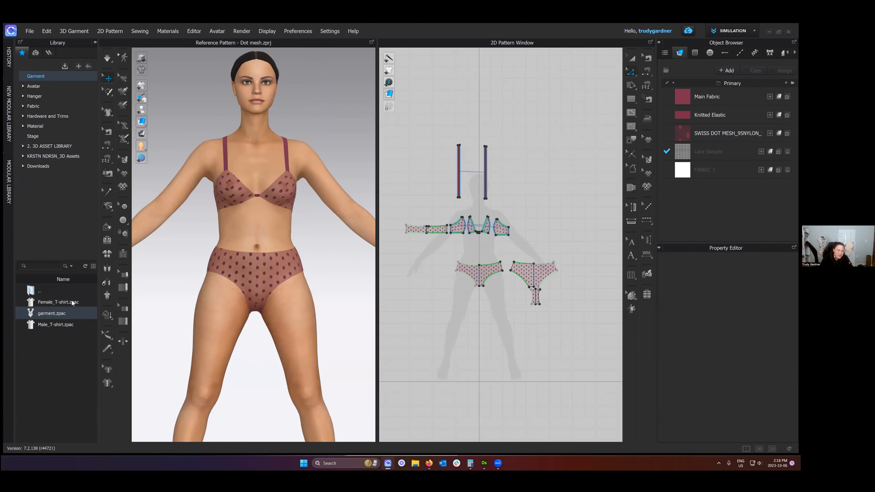
{"action": "left_click", "coordinate": [34, 87]}
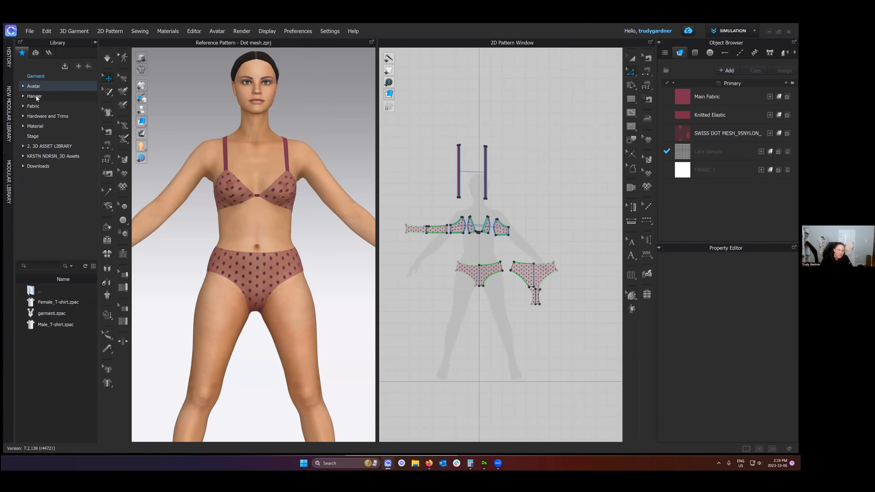
{"action": "left_click", "coordinate": [34, 97]}
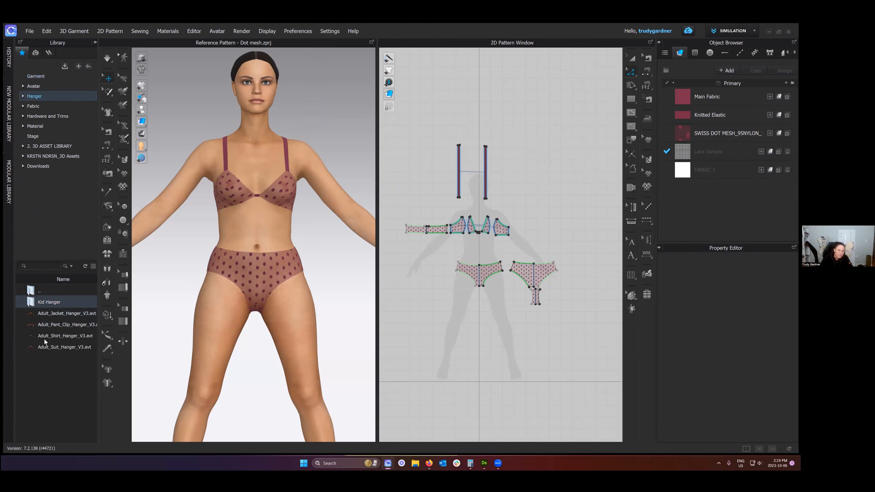
{"action": "left_click", "coordinate": [33, 106]}
{"action": "scroll", "coordinate": [65, 383], "scroll_direction": "down", "scroll_amount": 3}
{"action": "scroll", "coordinate": [60, 376], "scroll_direction": "up", "scroll_amount": 5}
{"action": "left_click", "coordinate": [53, 117]}
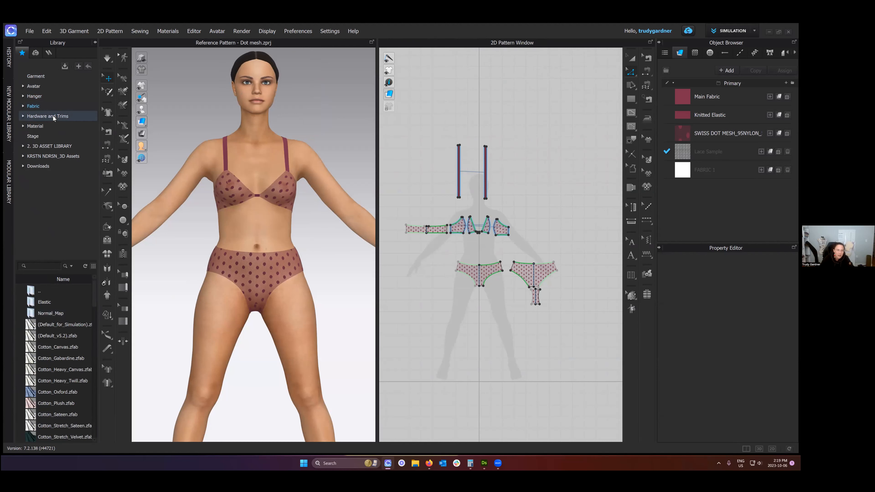
{"action": "left_click", "coordinate": [38, 126]}
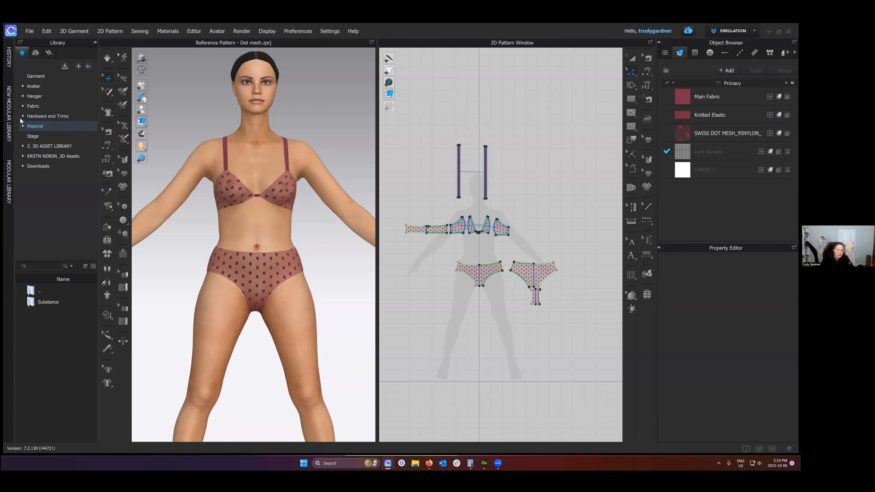
{"action": "left_click", "coordinate": [54, 156]}
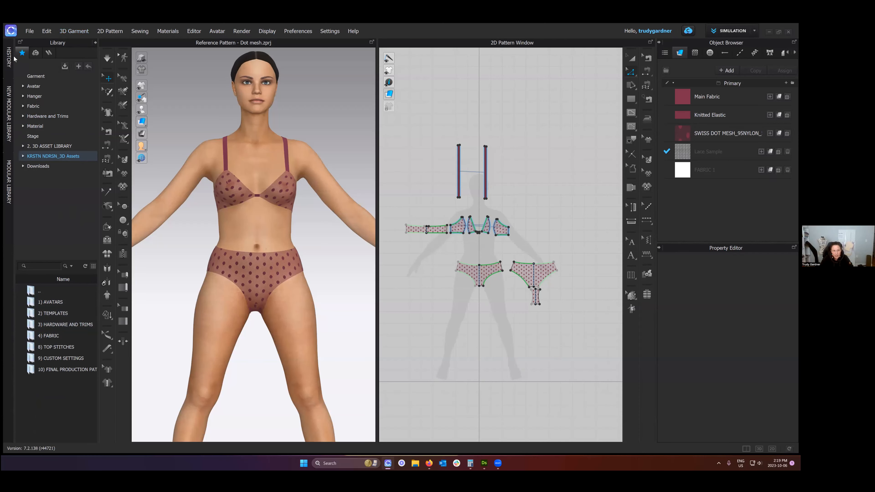
- Show the History in place of the Library and review the recorded actions starting from the first entry
{"action": "left_click", "coordinate": [8, 97]}
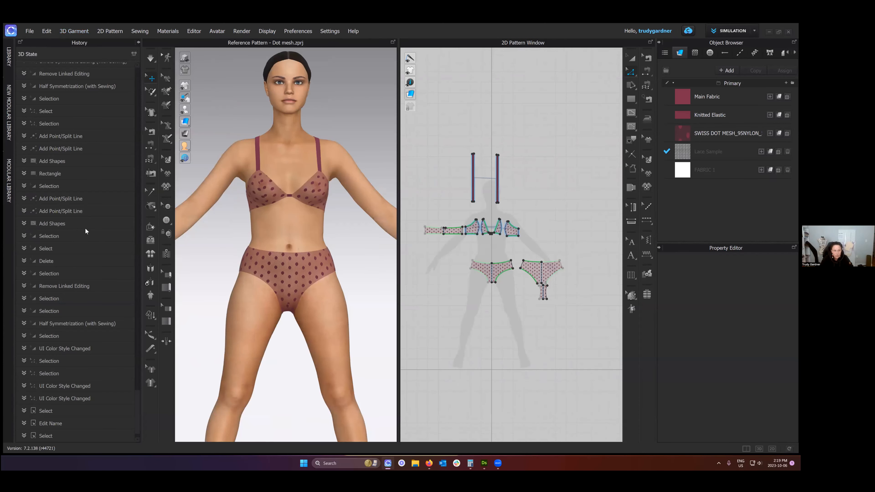
{"action": "left_click_drag", "start_coordinate": [138, 408], "coordinate": [122, 77]}
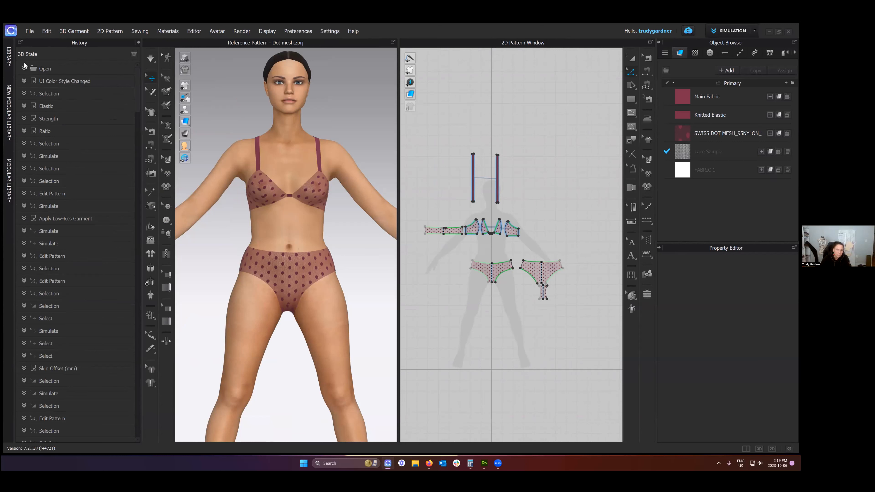
{"action": "scroll", "coordinate": [133, 102], "scroll_direction": "down", "scroll_amount": 2}
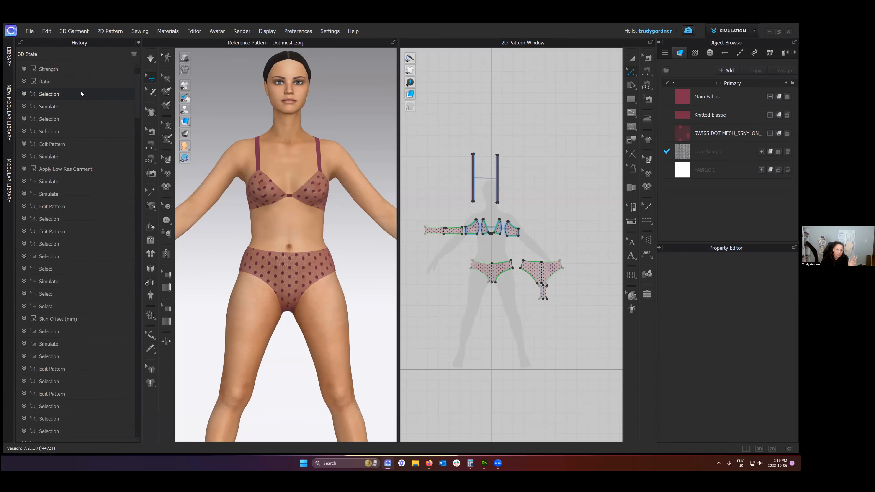
{"action": "scroll", "coordinate": [134, 87], "scroll_direction": "up", "scroll_amount": 2}
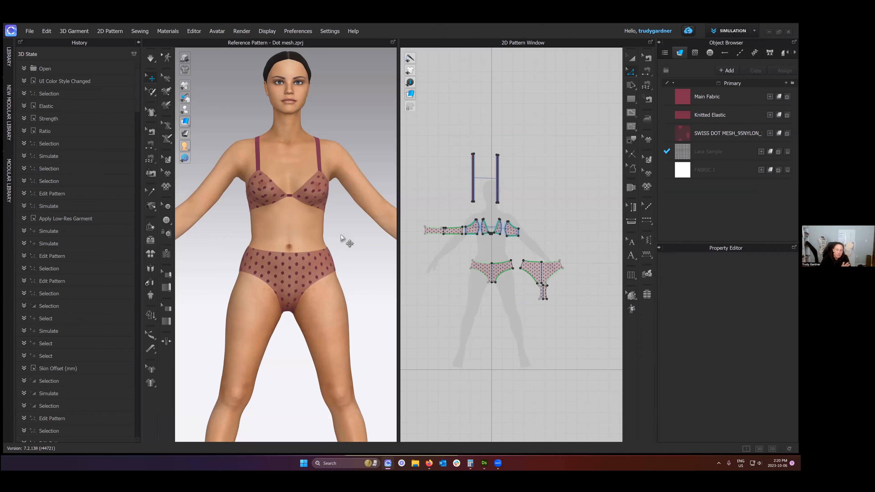
- Lower the waistline curve of the front brief pattern so each half is about 18.9 cm long
{"action": "scroll", "coordinate": [341, 238], "scroll_direction": "up", "scroll_amount": 4}
{"action": "mouse_move", "coordinate": [334, 251]}
{"action": "right_mouse_down"}
{"action": "mouse_move", "coordinate": [229, 244]}
{"action": "mouse_move", "coordinate": [320, 249]}
{"action": "right_mouse_up"}
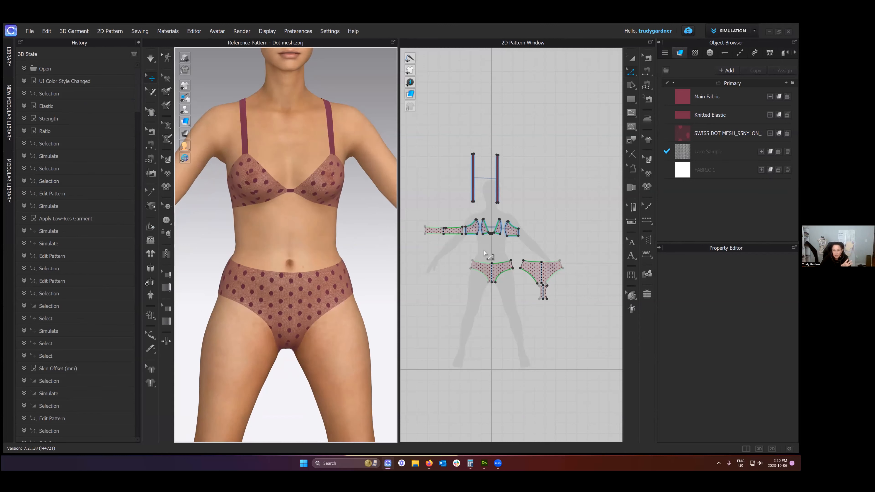
{"action": "scroll", "coordinate": [485, 254], "scroll_direction": "up", "scroll_amount": 5}
{"action": "left_click_drag", "start_coordinate": [419, 267], "coordinate": [514, 275]}
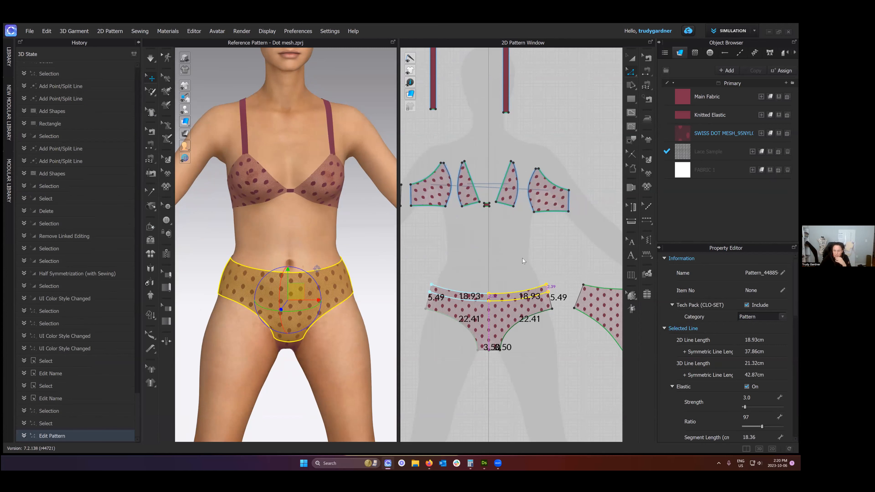
{"action": "scroll", "coordinate": [488, 244], "scroll_direction": "down", "scroll_amount": 3}
{"action": "left_click_drag", "start_coordinate": [499, 237], "coordinate": [599, 278]}
- Undo the front brief waistline edit and simulate the garment again
{"action": "key", "text": "ctrl+z"}
{"action": "key", "text": "ctrl+z"}
{"action": "key", "text": "ctrl+z"}
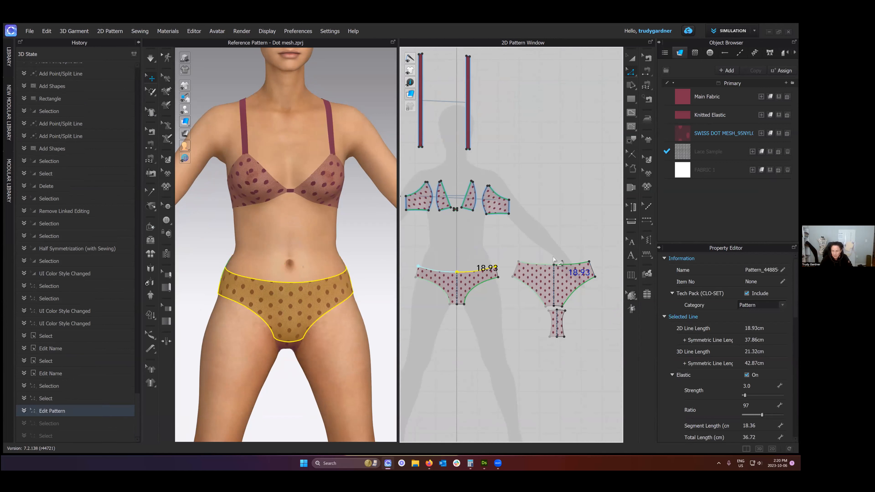
{"action": "left_click", "coordinate": [366, 252]}
{"action": "key", "text": "space"}
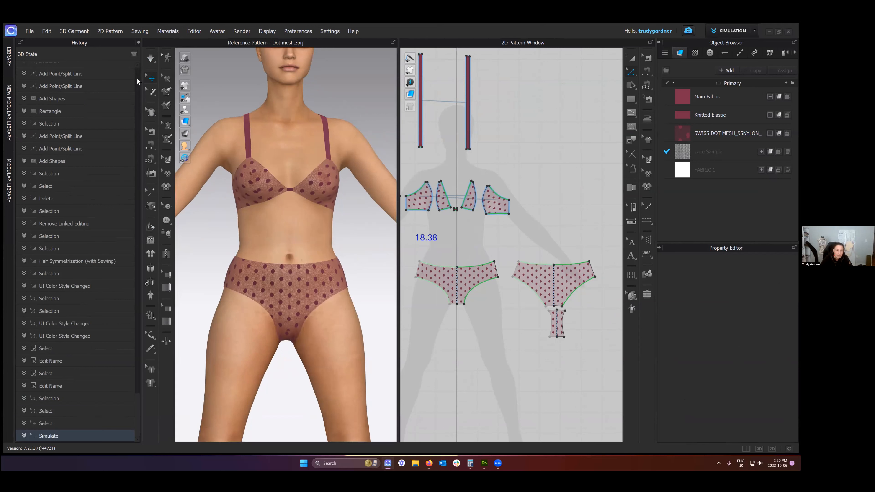
- Save the current garment as a 3D state in the History and rename it "version 1"
{"action": "scroll", "coordinate": [119, 291], "scroll_direction": "up", "scroll_amount": 8}
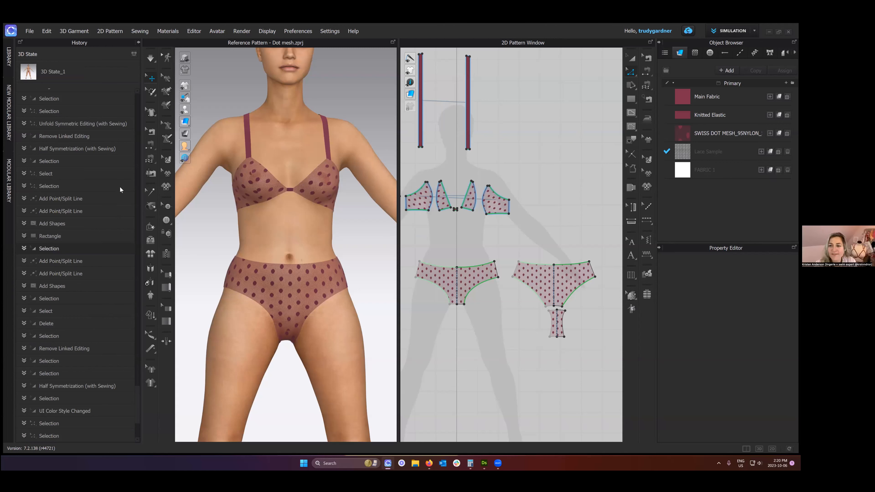
{"action": "double_click", "coordinate": [55, 72]}
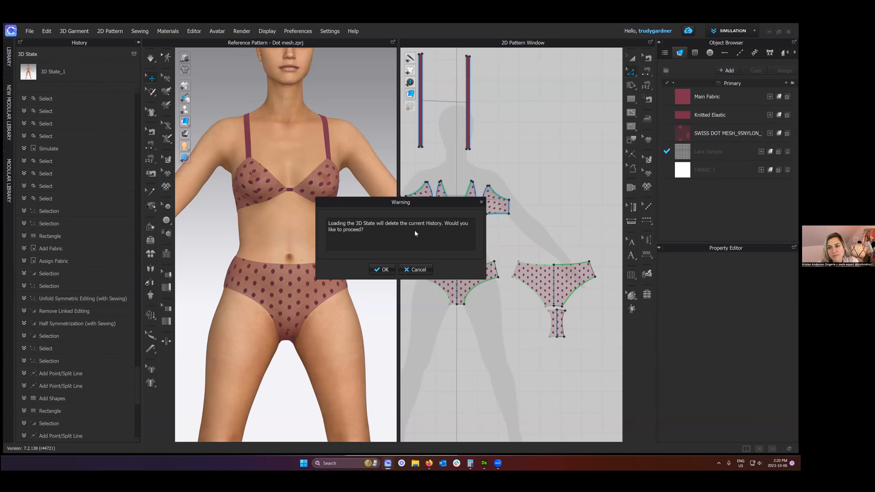
{"action": "left_click", "coordinate": [416, 270]}
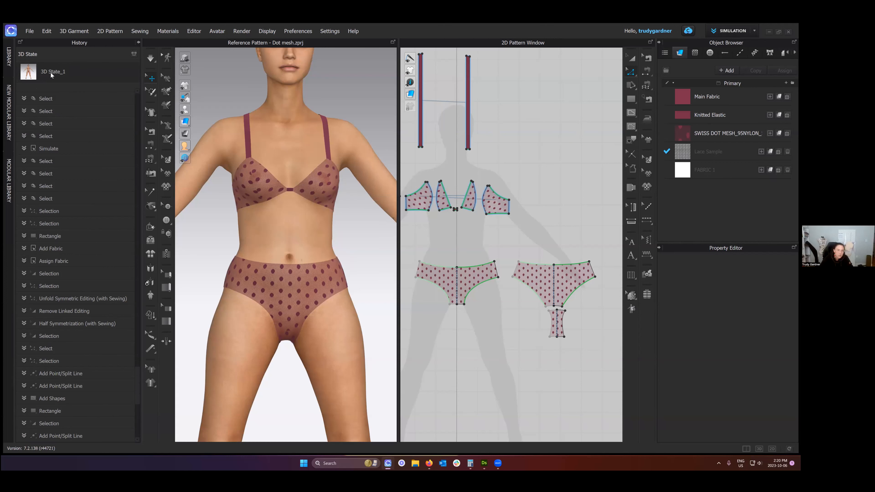
{"action": "type", "text": "version 1"}
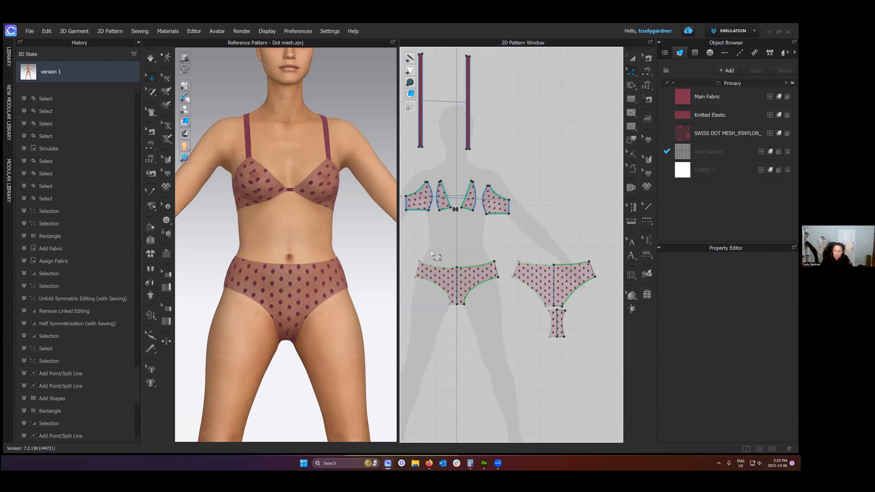
- Lower the waistlines of the front and back brief patterns slightly and simulate the garment
{"action": "left_click", "coordinate": [483, 267]}
{"action": "left_click_drag", "start_coordinate": [481, 271], "coordinate": [481, 276]}
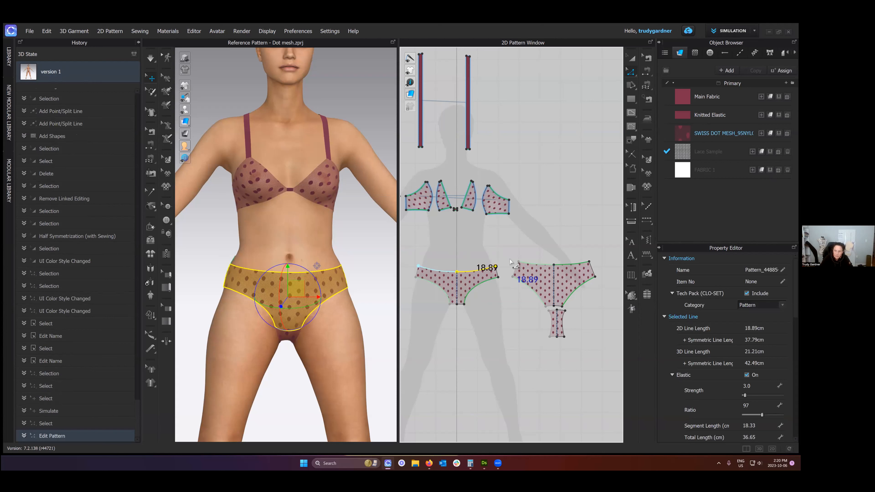
{"action": "left_click", "coordinate": [551, 258]}
{"action": "left_click", "coordinate": [573, 266]}
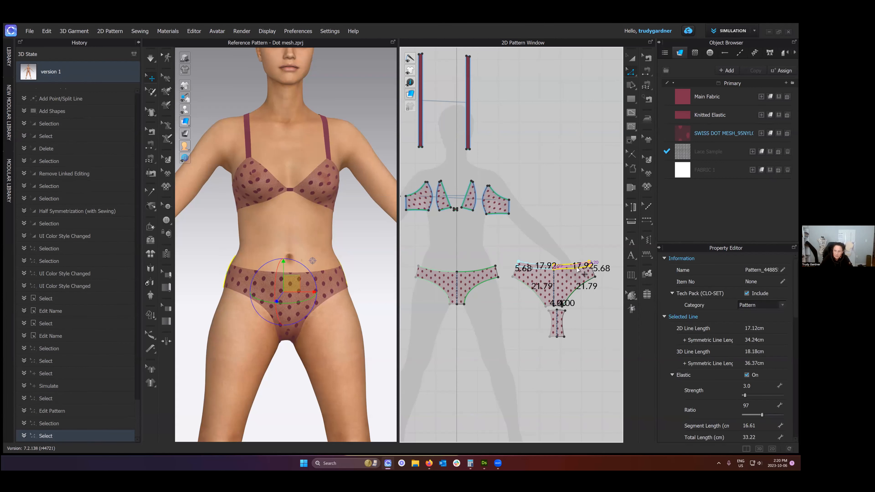
{"action": "left_click_drag", "start_coordinate": [578, 269], "coordinate": [579, 271]}
{"action": "left_click", "coordinate": [559, 254]}
{"action": "key", "text": "space"}
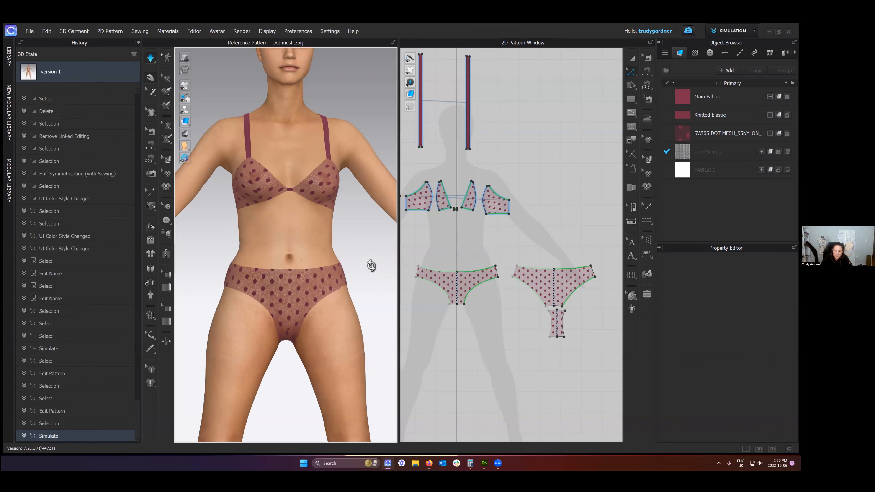
{"action": "right_click_drag", "start_coordinate": [373, 266], "coordinate": [375, 267]}
- Load the 3D state "version 1" with load type Open, including Garment, Avatar and Render Properties
{"action": "double_click", "coordinate": [55, 72]}
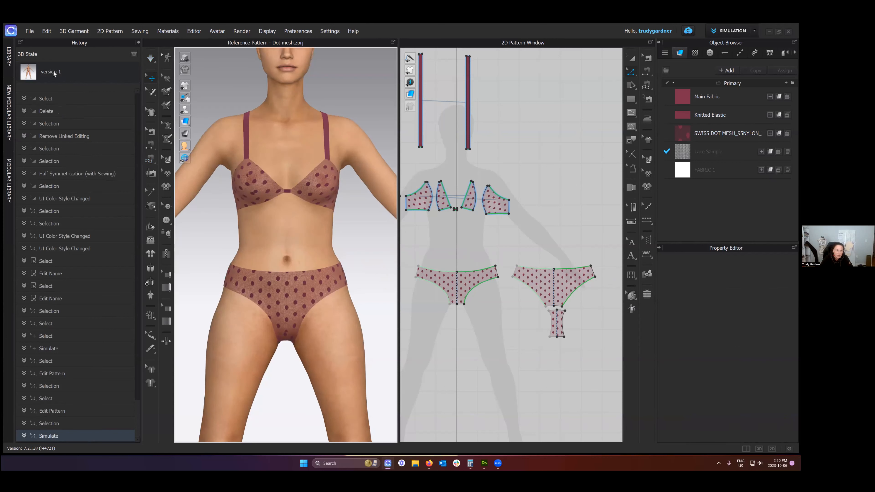
{"action": "left_click", "coordinate": [392, 270]}
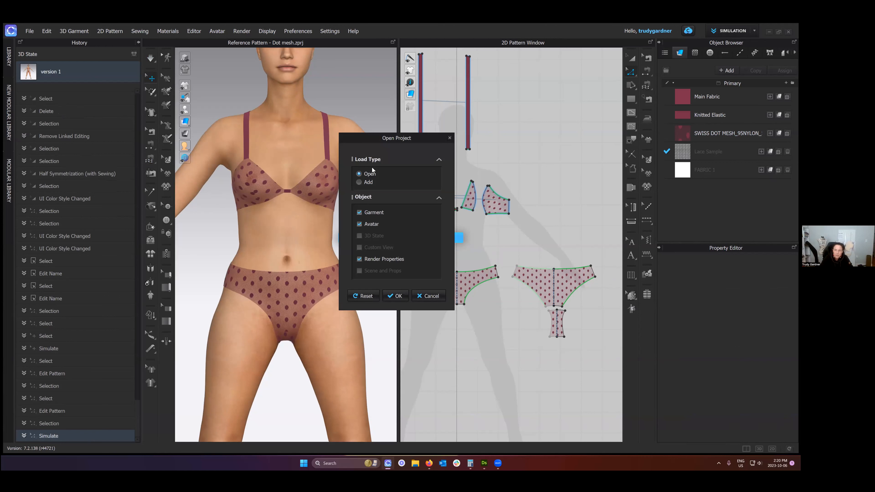
{"action": "left_click", "coordinate": [395, 296]}
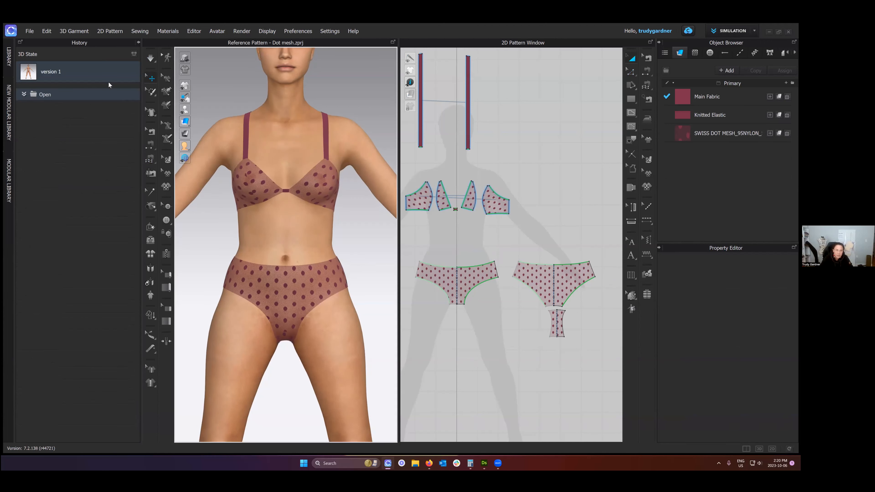
{"action": "mouse_move", "coordinate": [251, 150]}
{"action": "right_mouse_down"}
{"action": "mouse_move", "coordinate": [280, 151]}
{"action": "mouse_move", "coordinate": [251, 148]}
{"action": "mouse_move", "coordinate": [258, 152]}
{"action": "right_mouse_up"}
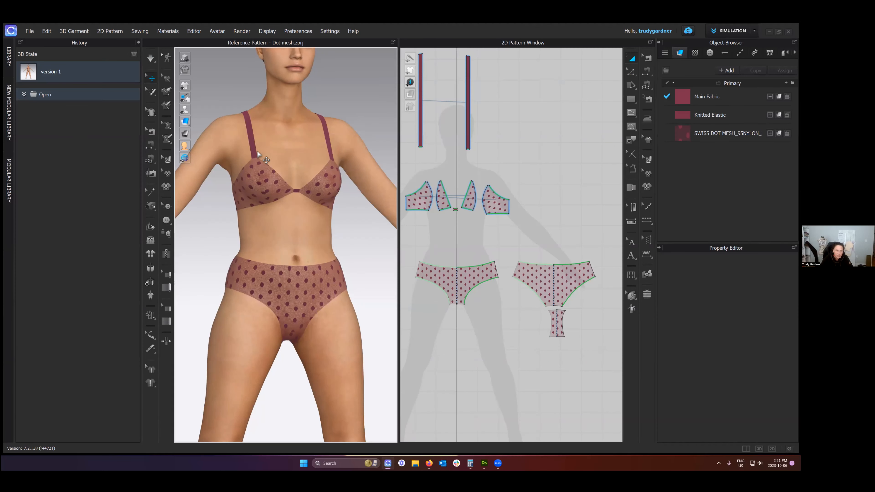
- Hide the History list and examine the display option groups of the 3D garment window
{"action": "left_click", "coordinate": [138, 43]}
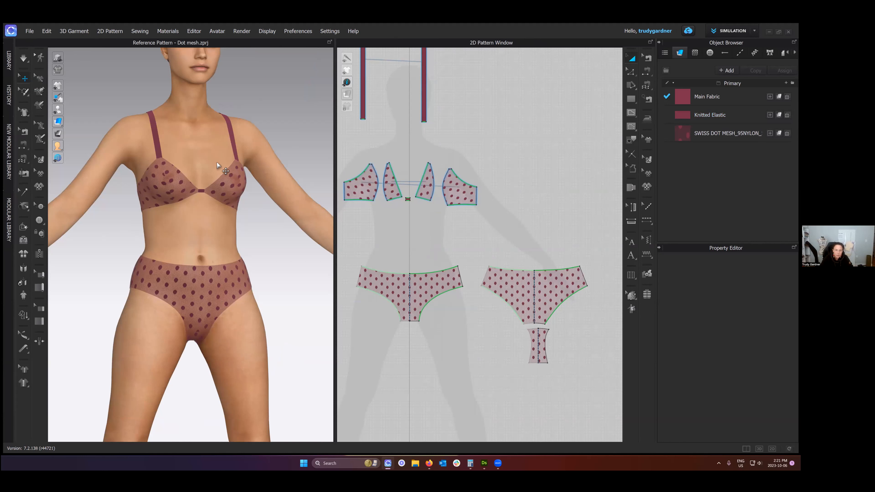
{"action": "right_click_drag", "start_coordinate": [214, 166], "coordinate": [197, 170]}
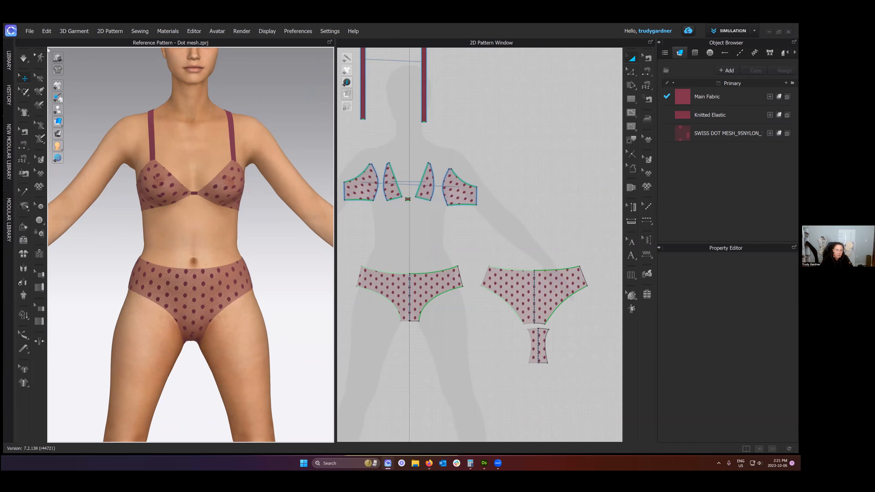
{"action": "left_click", "coordinate": [67, 86]}
{"action": "left_click", "coordinate": [66, 86]}
{"action": "mouse_move", "coordinate": [58, 98]}
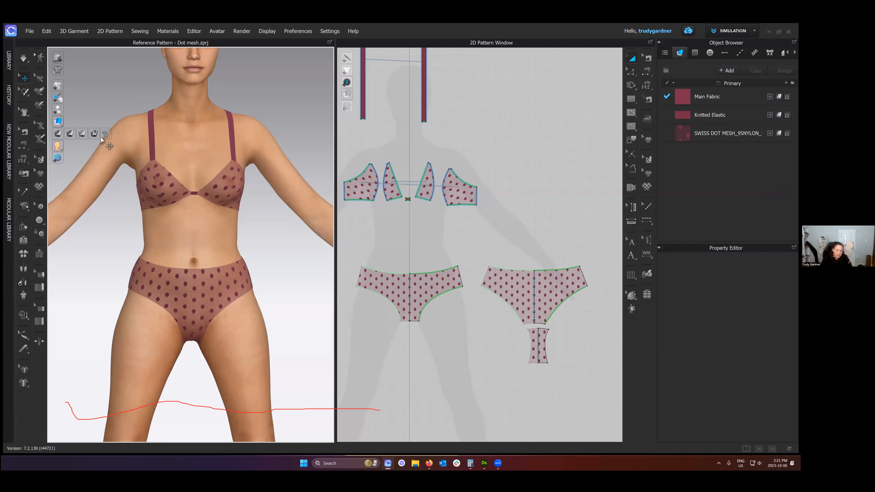
{"action": "left_click", "coordinate": [56, 131]}
{"action": "mouse_move", "coordinate": [58, 133]}
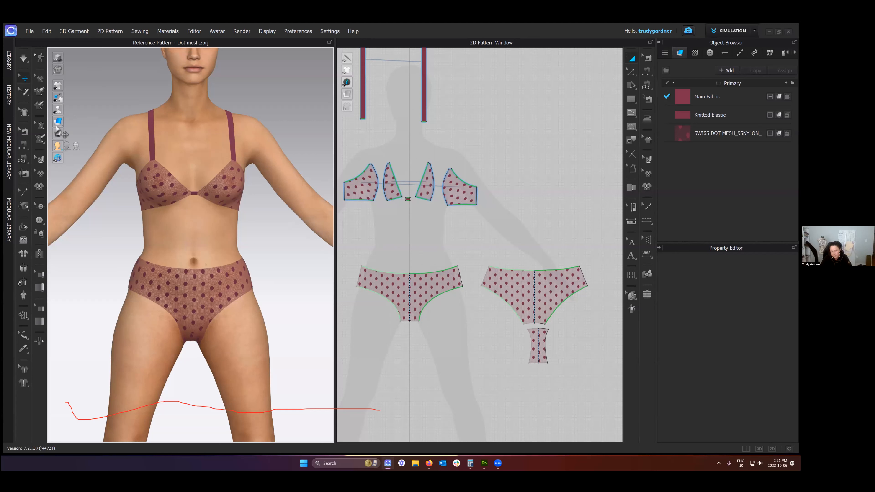
- Examine the 2D Pattern Window's display option groups, including symmetric/instance lines and the ruler
{"action": "scroll", "coordinate": [542, 210], "scroll_direction": "down", "scroll_amount": 3}
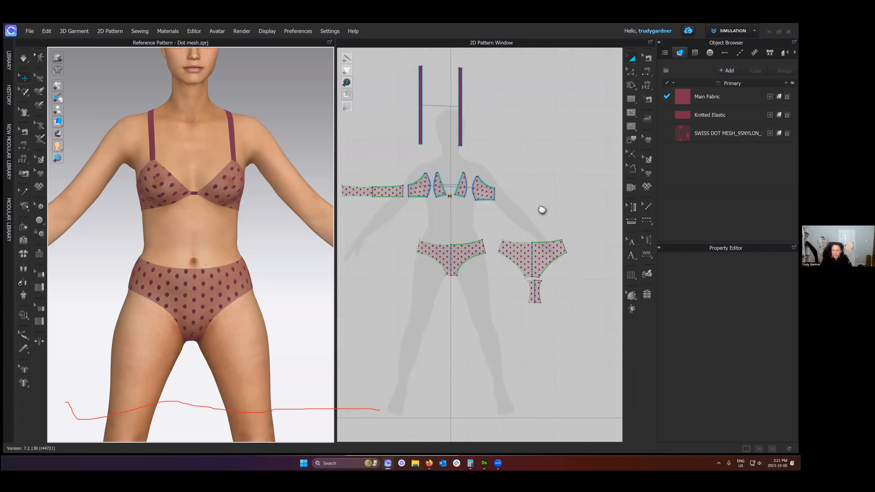
{"action": "middle_click_drag", "start_coordinate": [542, 210], "coordinate": [568, 243]}
{"action": "left_click", "coordinate": [347, 94]}
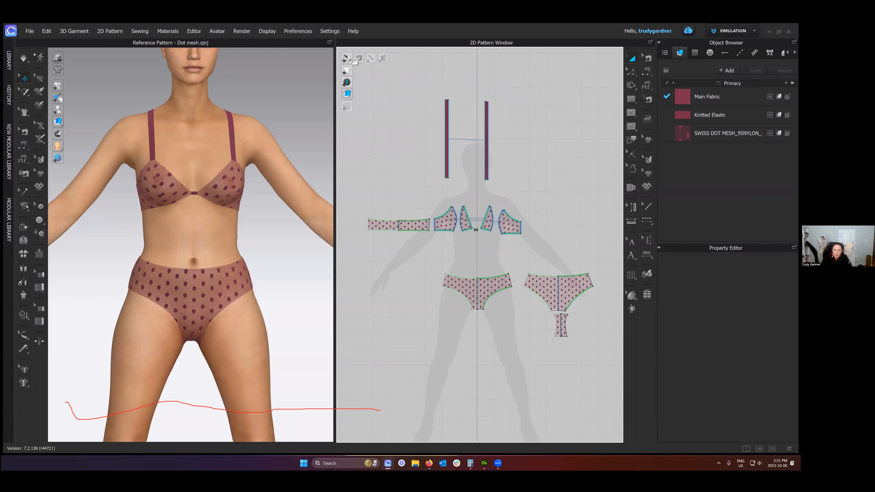
{"action": "mouse_move", "coordinate": [347, 71]}
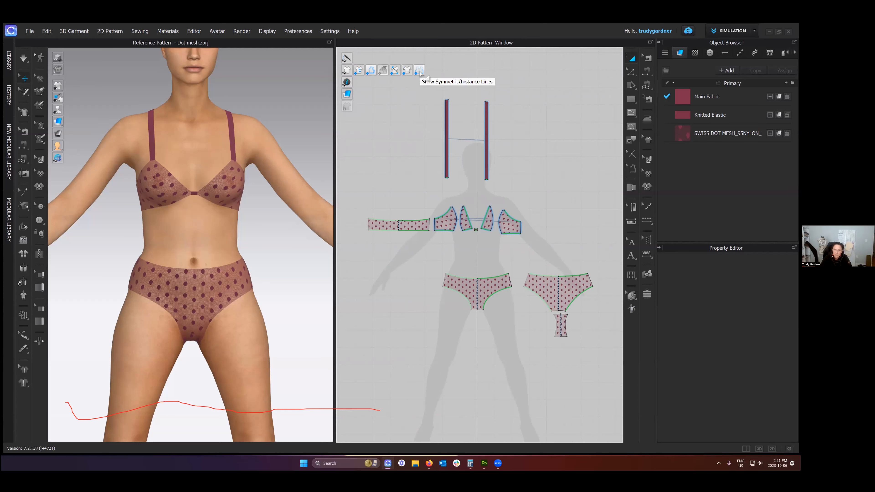
{"action": "mouse_move", "coordinate": [355, 85]}
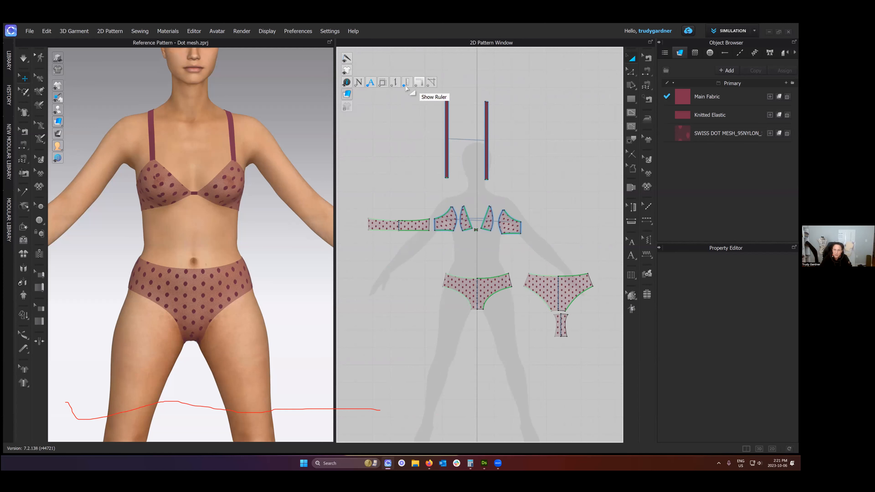
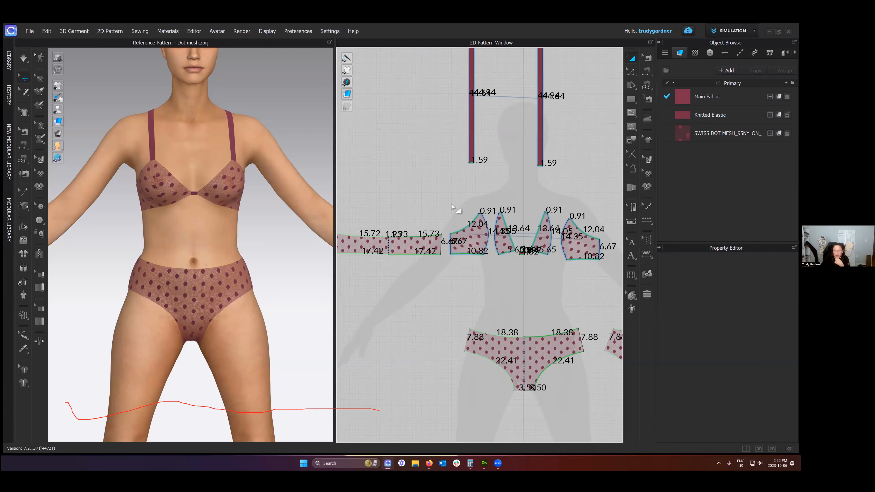
- Preview the 2D patterns with the plain white and outline-only surfaces and switch them to Random Color Surface
{"action": "mouse_move", "coordinate": [346, 82]}
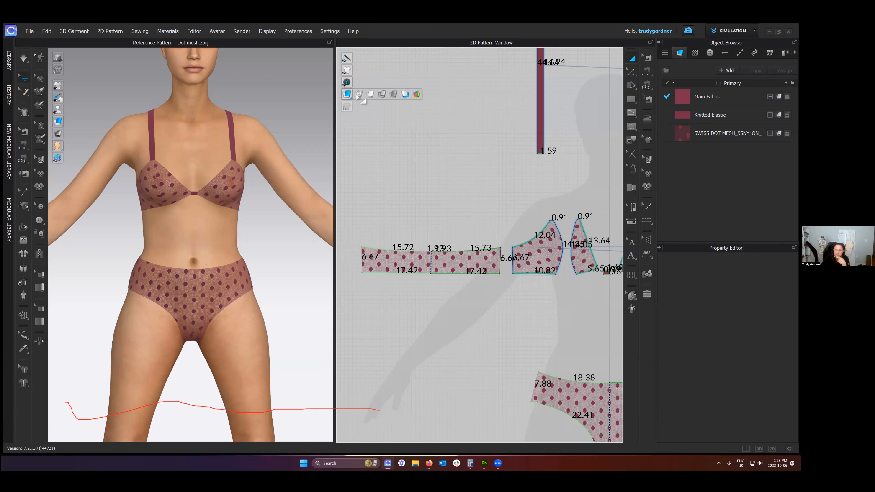
{"action": "left_click", "coordinate": [359, 94]}
{"action": "left_click", "coordinate": [370, 94]}
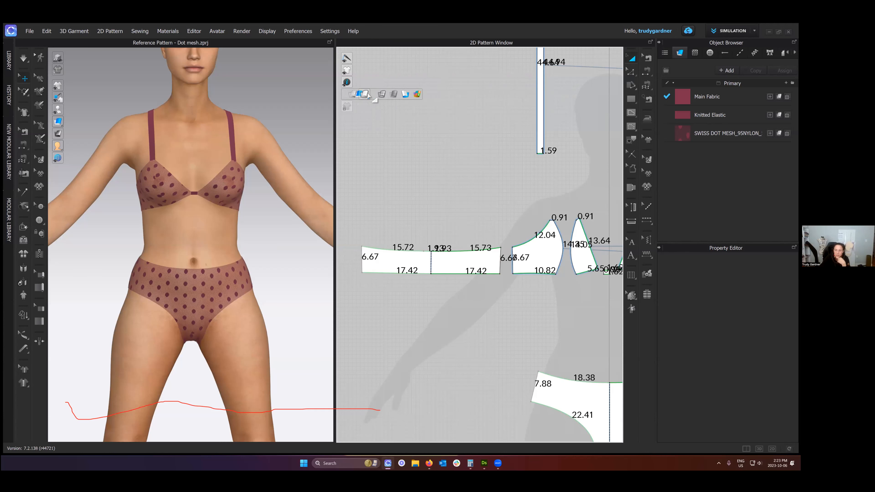
{"action": "left_click", "coordinate": [379, 96]}
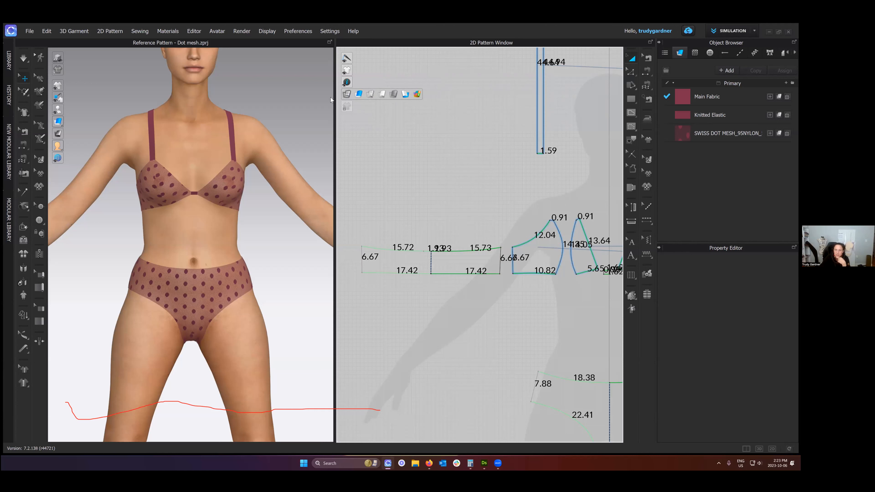
{"action": "left_click", "coordinate": [374, 97]}
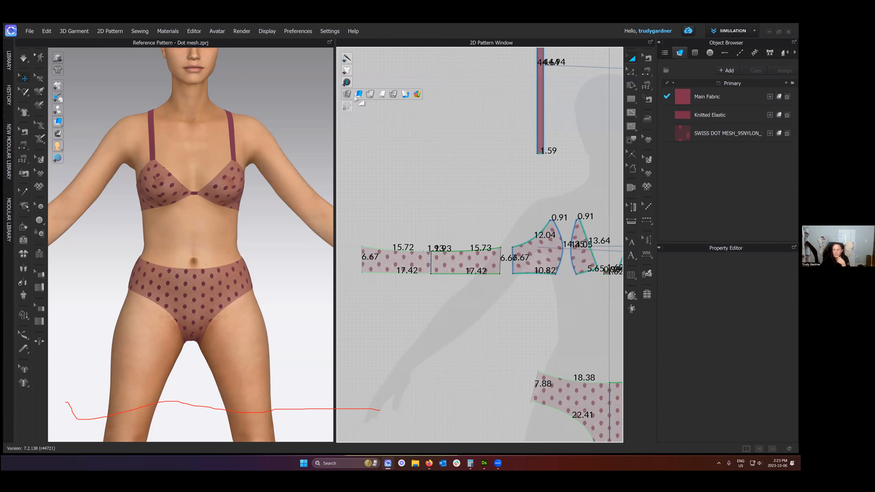
{"action": "left_click", "coordinate": [417, 94]}
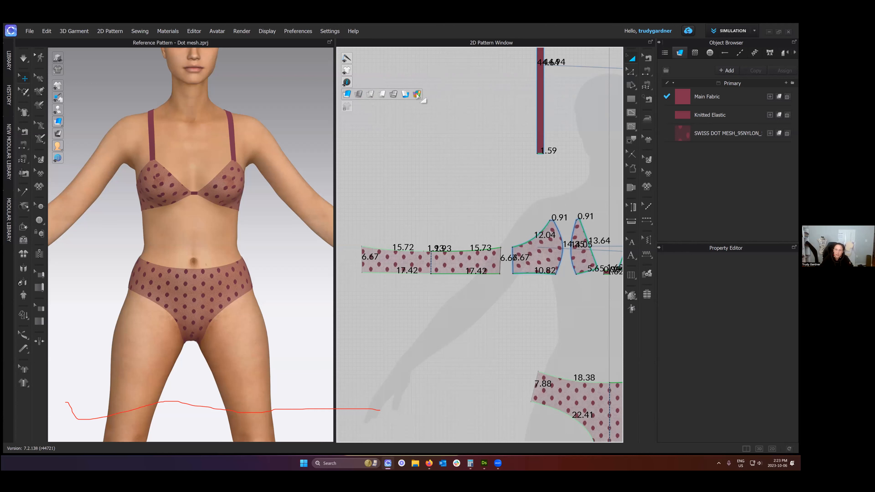
{"action": "scroll", "coordinate": [443, 176], "scroll_direction": "down", "scroll_amount": 5}
{"action": "scroll", "coordinate": [443, 175], "scroll_direction": "down", "scroll_amount": 3}
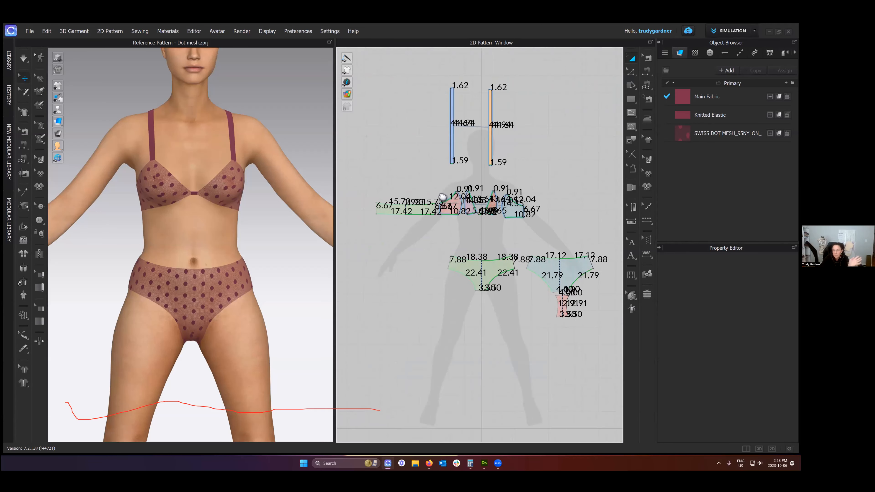
- Show the 2D patterns in plain white and return them to the textured surface display
{"action": "mouse_move", "coordinate": [348, 95]}
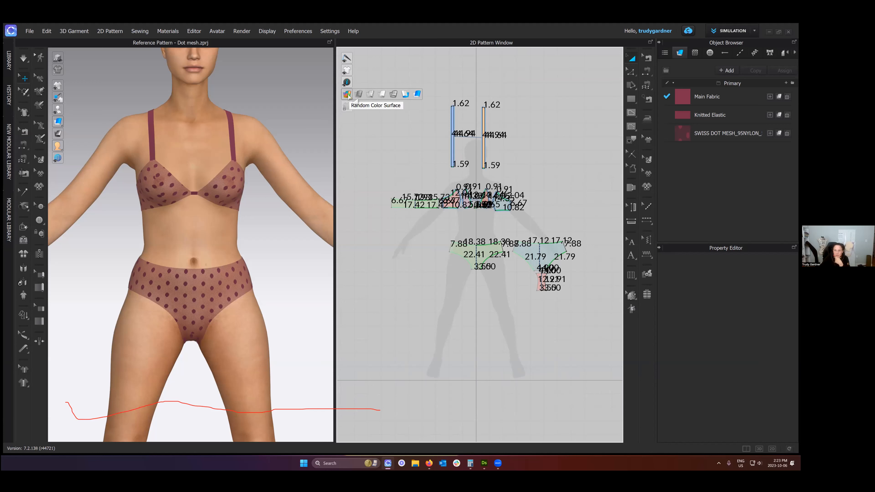
{"action": "left_click", "coordinate": [382, 94]}
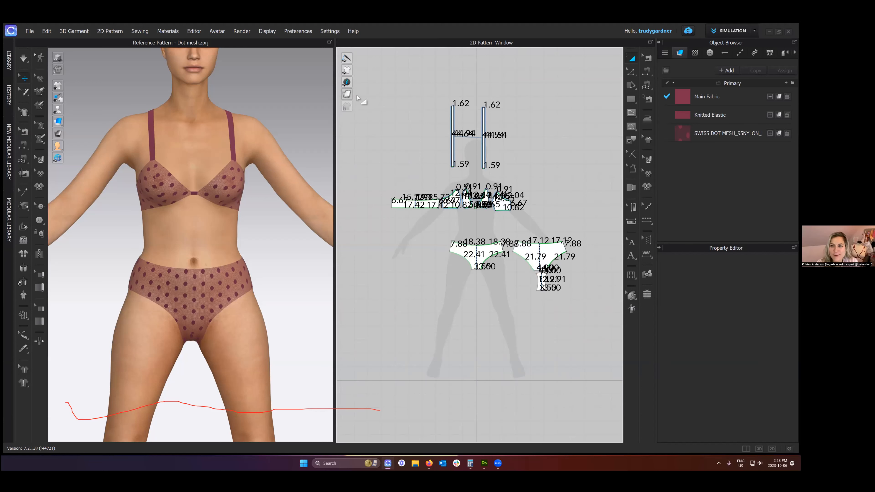
{"action": "left_click", "coordinate": [417, 94]}
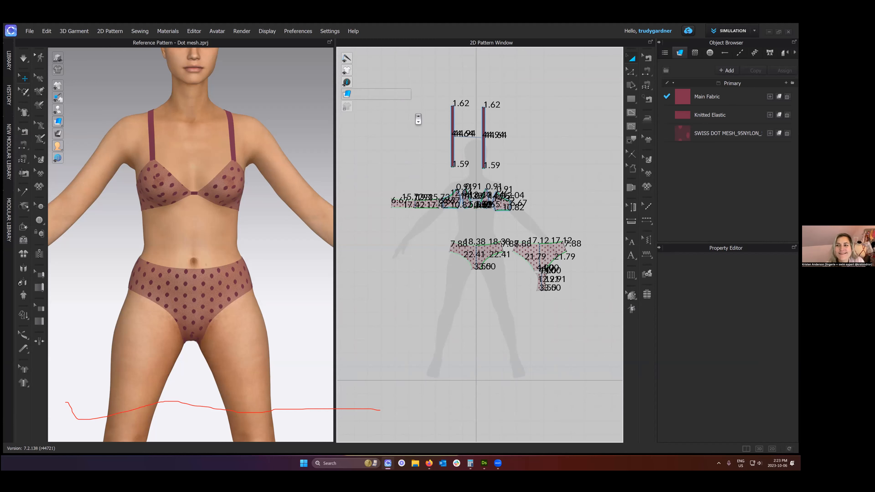
{"action": "scroll", "coordinate": [417, 116], "scroll_direction": "up", "scroll_amount": 2}
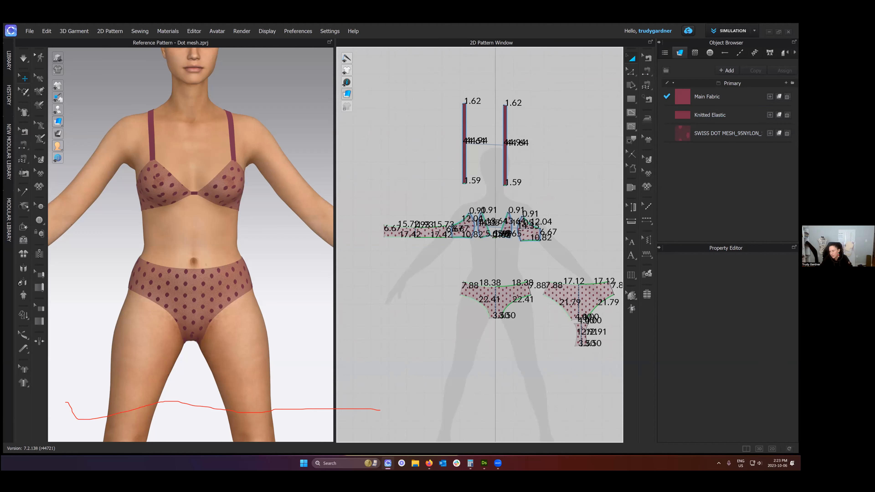
- Collapse the Object Browser and Property Editor, and reopen only the Object Browser
{"action": "left_click", "coordinate": [660, 42]}
{"action": "left_click", "coordinate": [648, 43]}
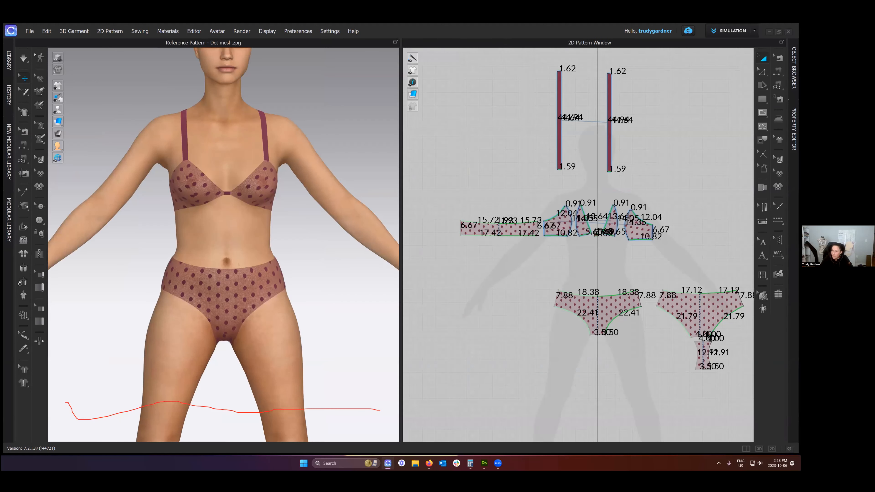
{"action": "left_click", "coordinate": [794, 67]}
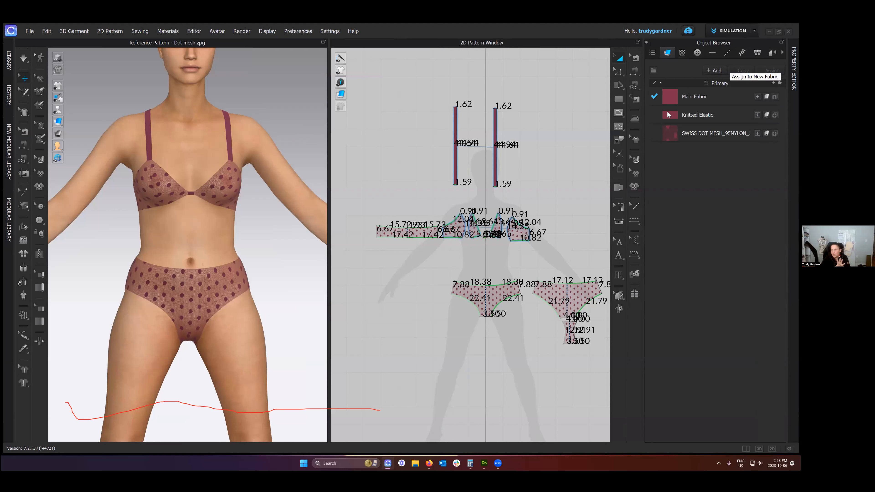
- Examine the Object Browser's scene list, covering 2D Pattern, Sewing, 3D Form, Material, Scene and Props, and Environment
{"action": "left_click", "coordinate": [652, 52]}
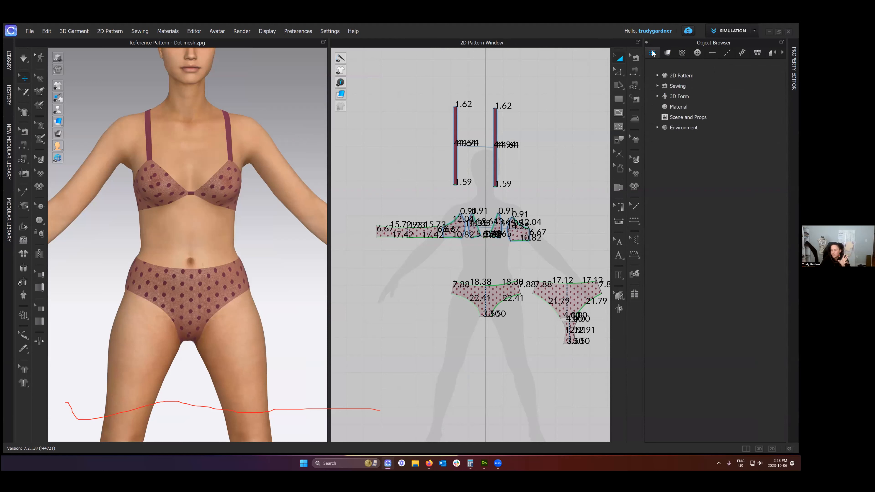
{"action": "left_click", "coordinate": [657, 75]}
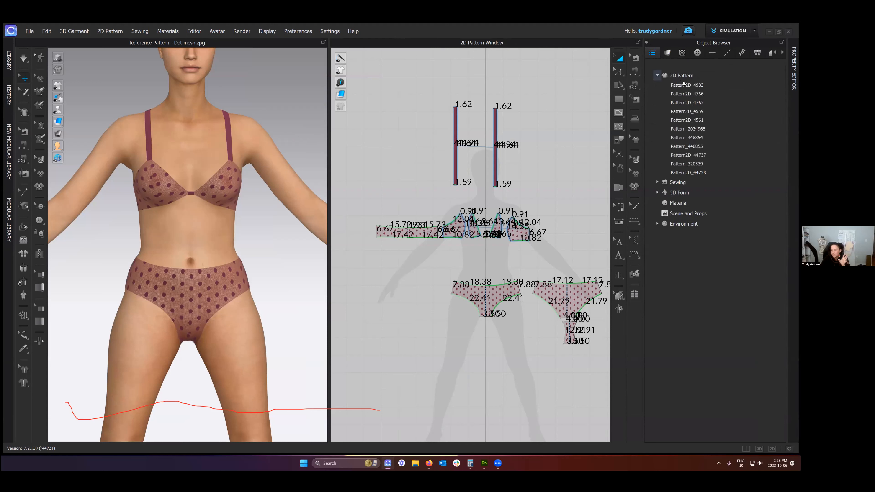
{"action": "left_click", "coordinate": [658, 76]}
{"action": "left_click", "coordinate": [658, 86]}
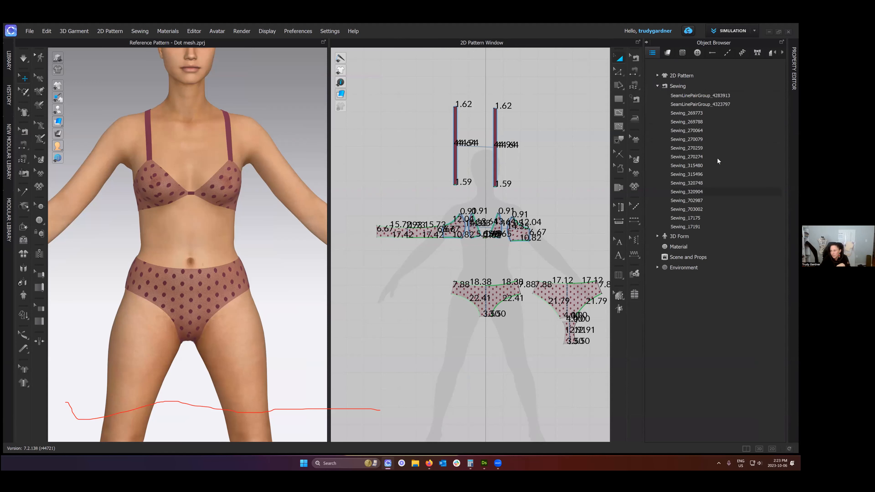
{"action": "left_click", "coordinate": [659, 85]}
{"action": "left_click", "coordinate": [657, 97]}
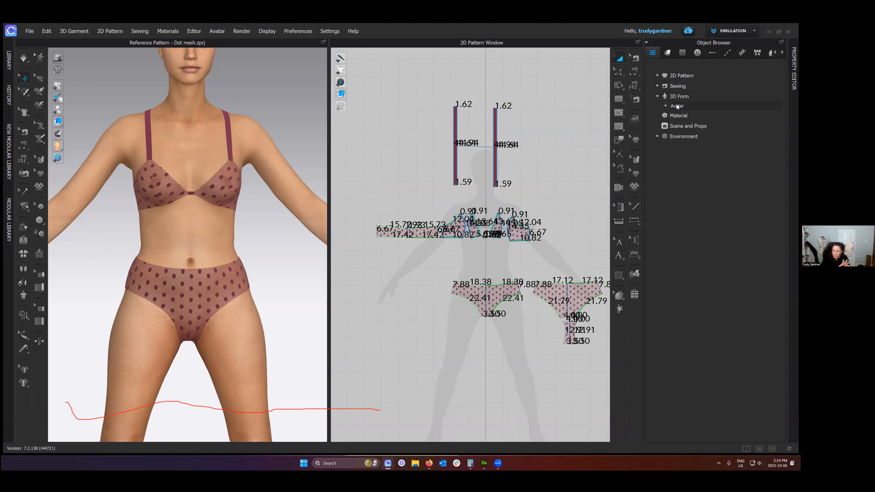
{"action": "left_click", "coordinate": [684, 116]}
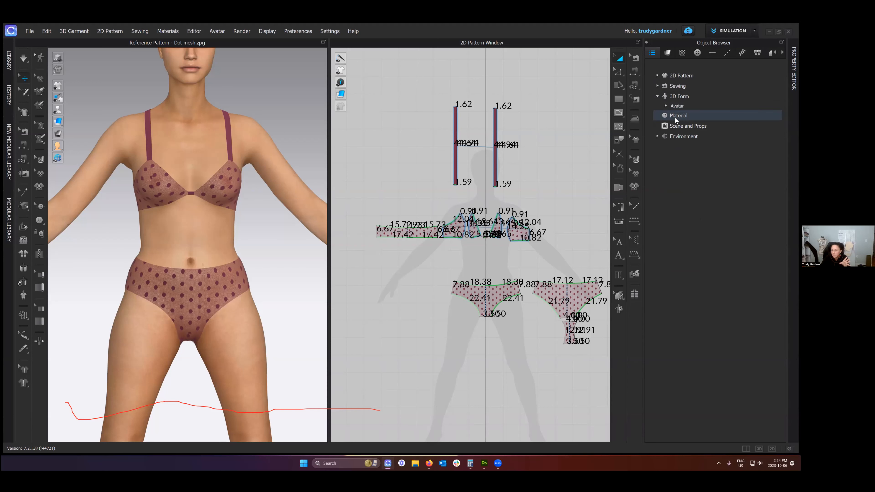
{"action": "left_click", "coordinate": [683, 127]}
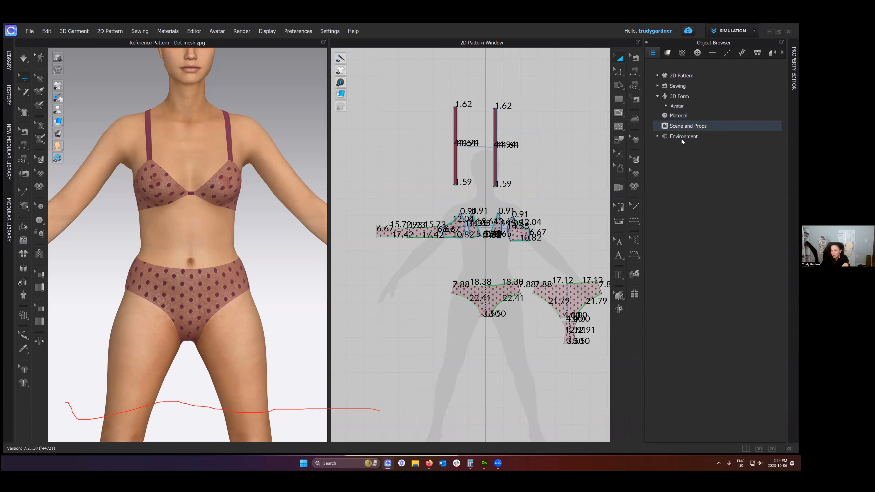
{"action": "left_click", "coordinate": [658, 137]}
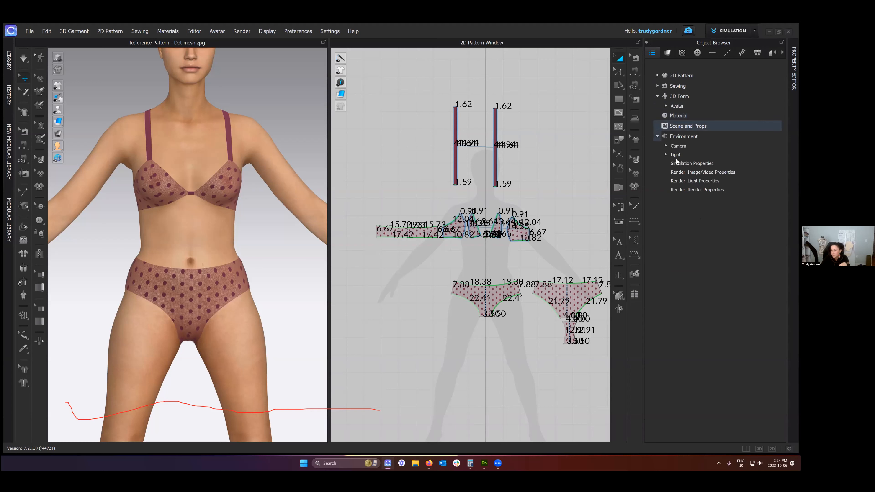
{"action": "left_click", "coordinate": [659, 135]}
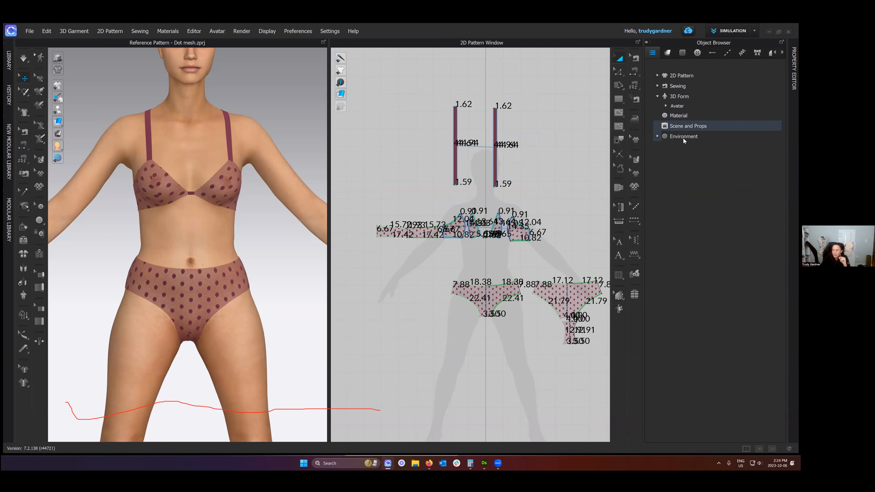
- Look through the Object Browser's fabric, graphic, buttonhole and POM measurement categories and return to the fabric list
{"action": "left_click", "coordinate": [669, 55]}
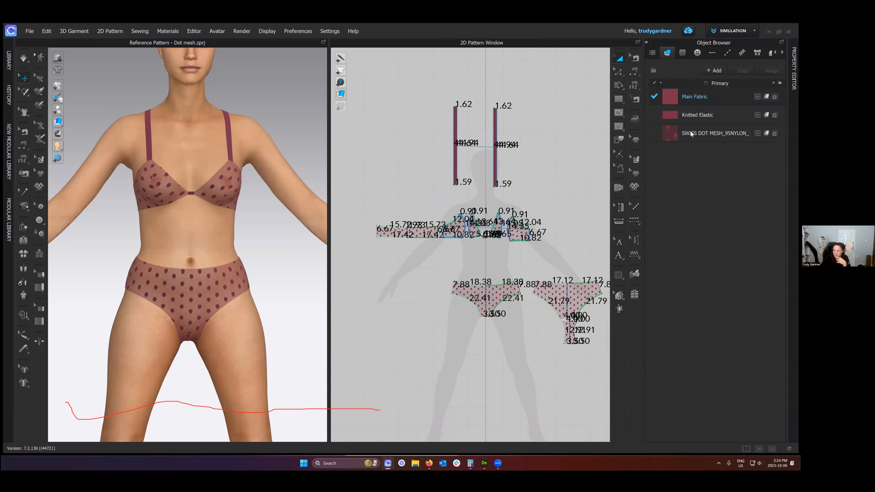
{"action": "left_click", "coordinate": [683, 53]}
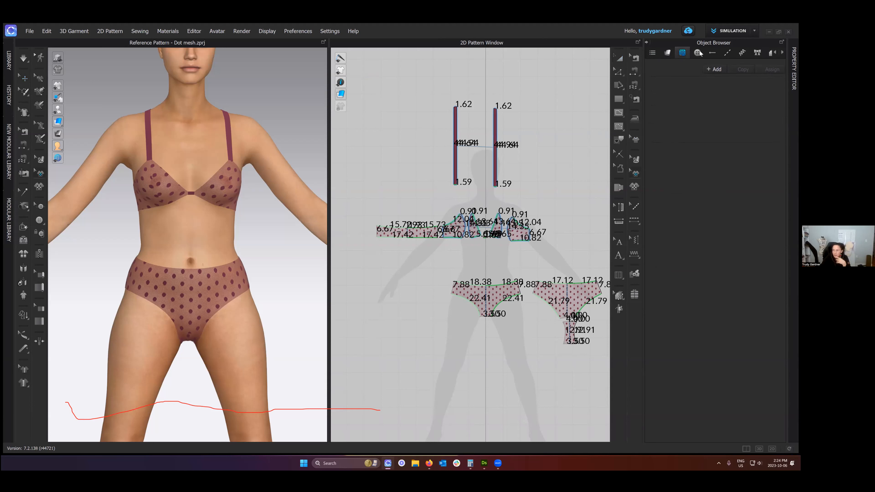
{"action": "left_click", "coordinate": [712, 53]}
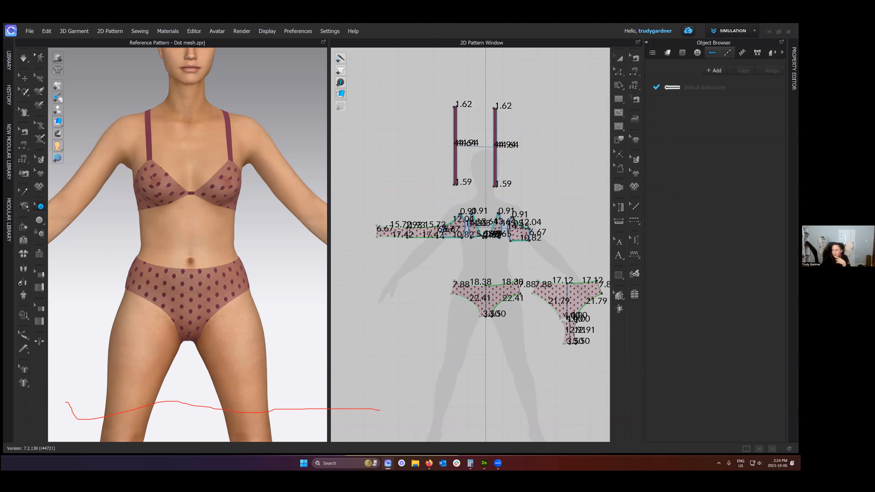
{"action": "left_click", "coordinate": [771, 52]}
{"action": "left_click", "coordinate": [764, 53]}
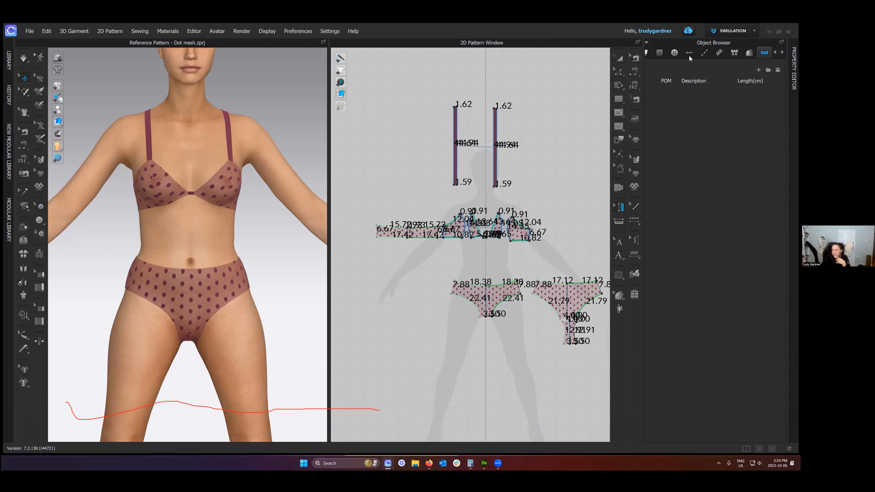
{"action": "left_click", "coordinate": [648, 51]}
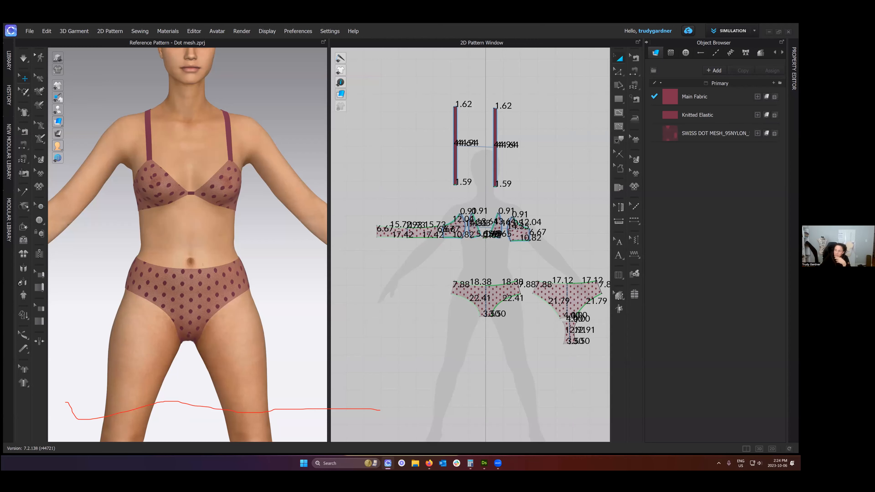
- Reopen the Property Editor and display the properties of Main Fabric
{"action": "left_click", "coordinate": [794, 69]}
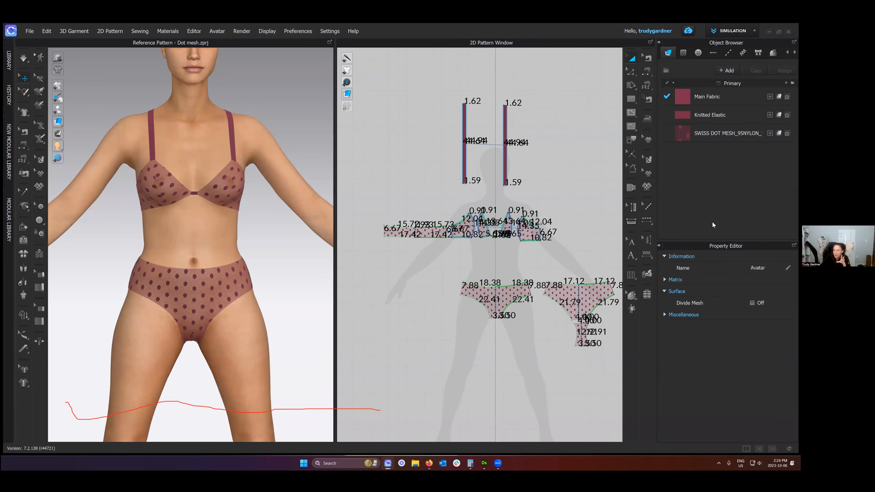
{"action": "left_click", "coordinate": [695, 97]}
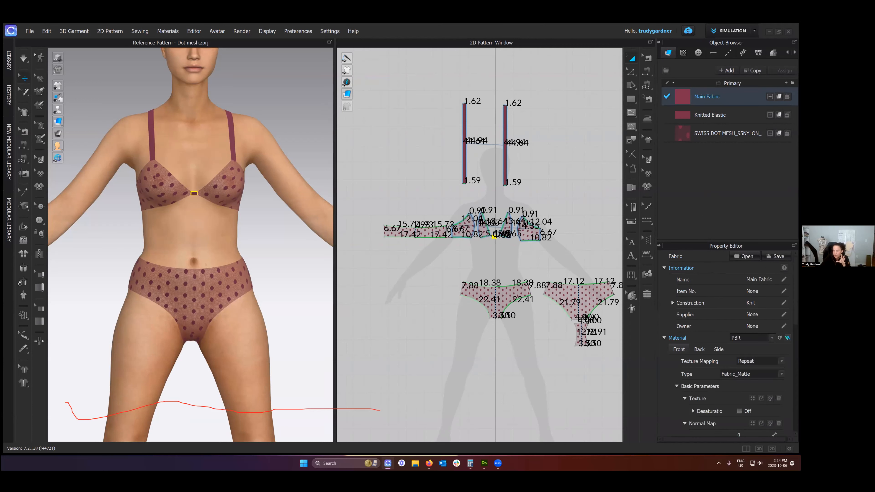
{"action": "scroll", "coordinate": [720, 337], "scroll_direction": "down", "scroll_amount": 10}
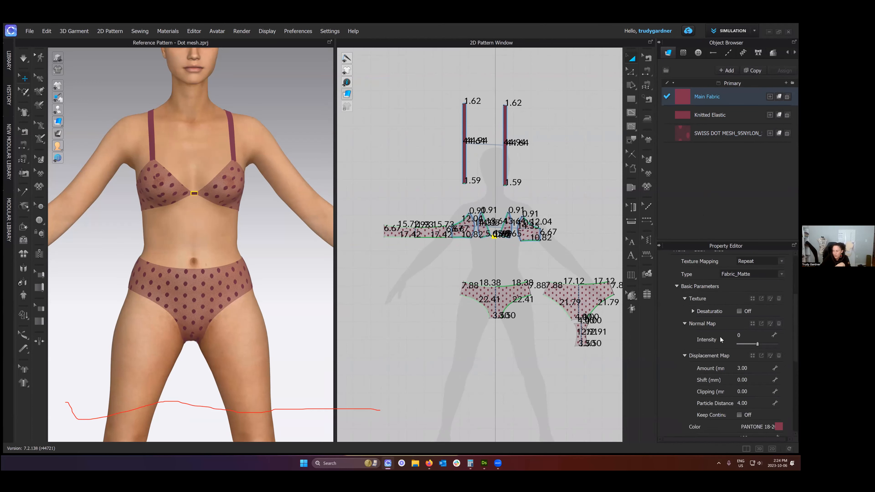
{"action": "scroll", "coordinate": [721, 338], "scroll_direction": "up", "scroll_amount": 10}
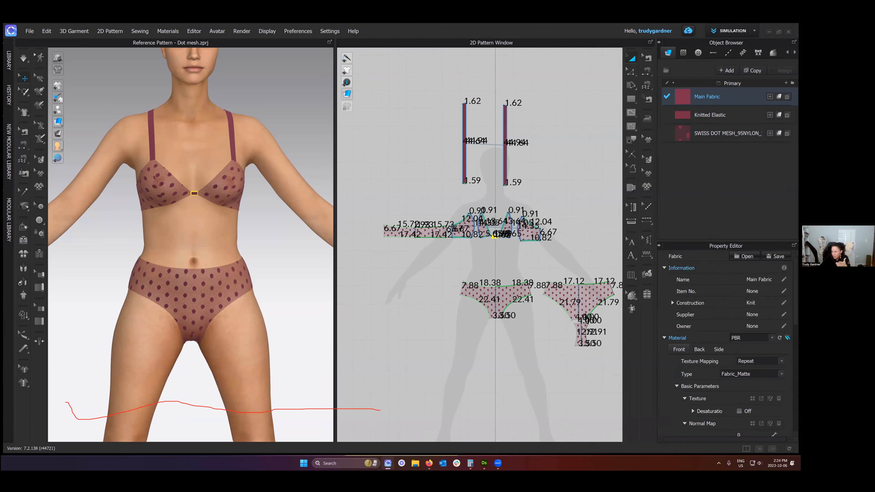
- Examine Main Fabric's material Type options, keeping Fabric_Matte, along with its texture image picker, Normal Map and Displacement Map settings
{"action": "left_click", "coordinate": [781, 374]}
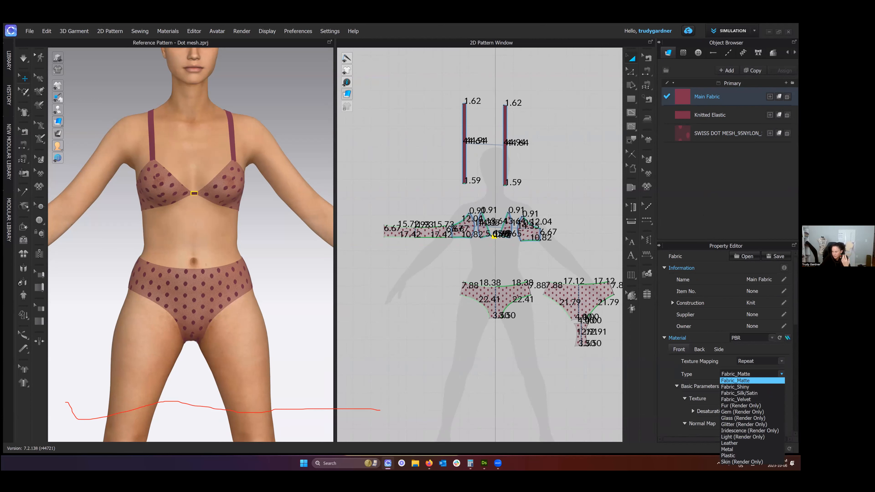
{"action": "left_click", "coordinate": [753, 381]}
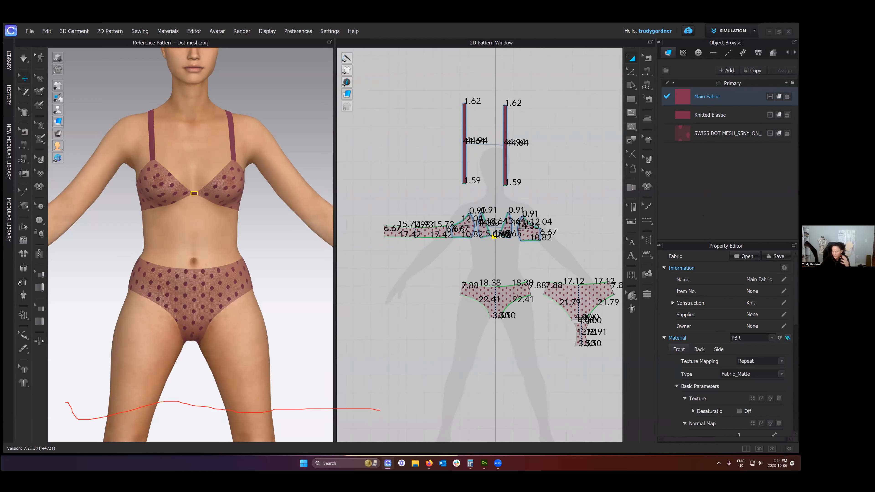
{"action": "scroll", "coordinate": [700, 391], "scroll_direction": "down", "scroll_amount": 2}
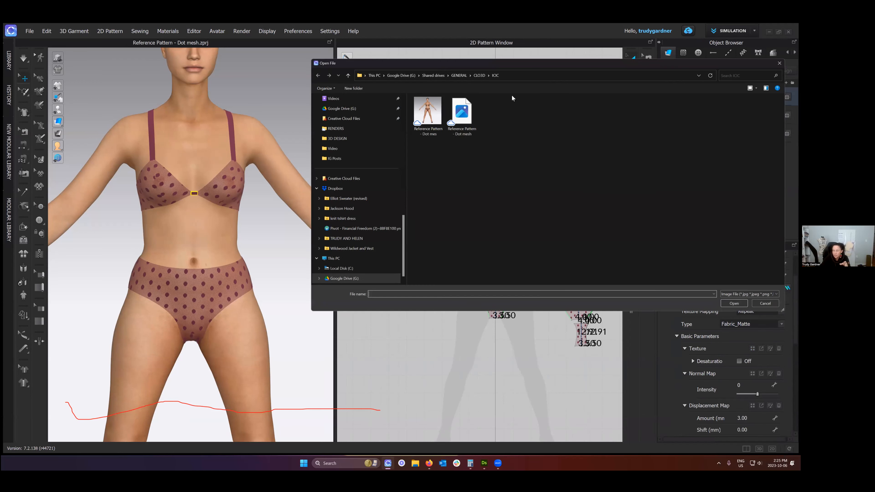
{"action": "key", "text": "Escape"}
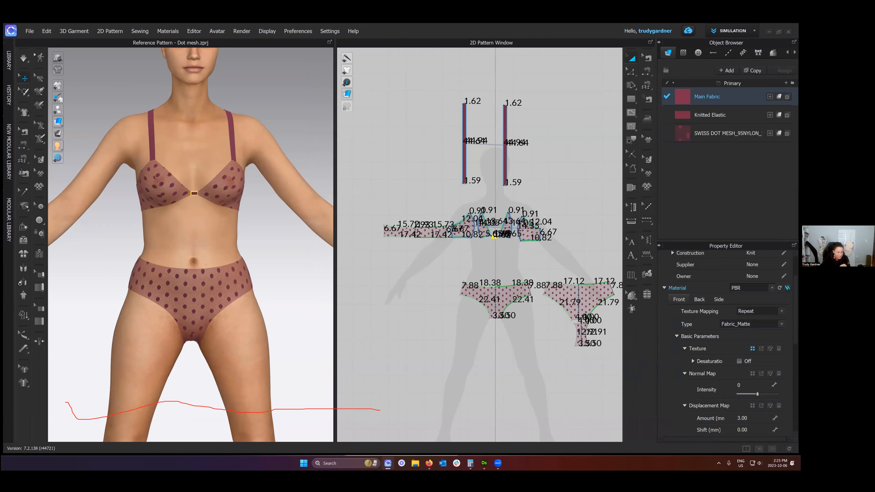
{"action": "scroll", "coordinate": [733, 343], "scroll_direction": "down", "scroll_amount": 1}
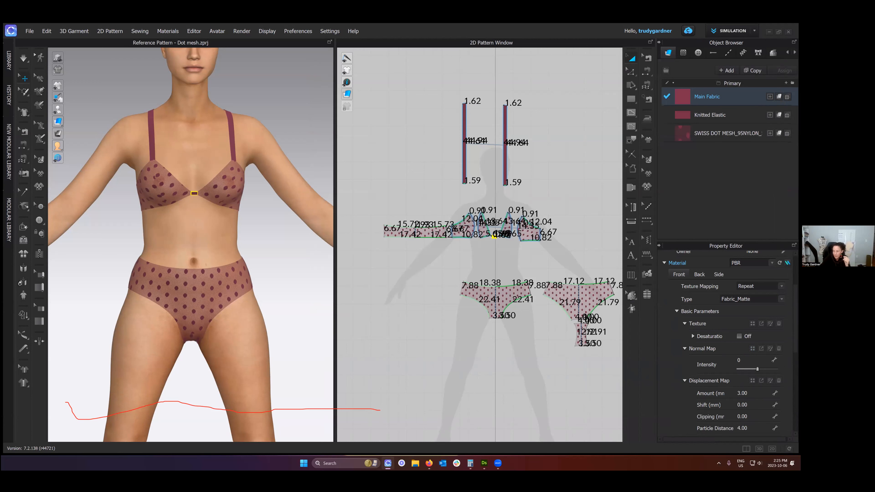
{"action": "scroll", "coordinate": [733, 342], "scroll_direction": "down", "scroll_amount": 1}
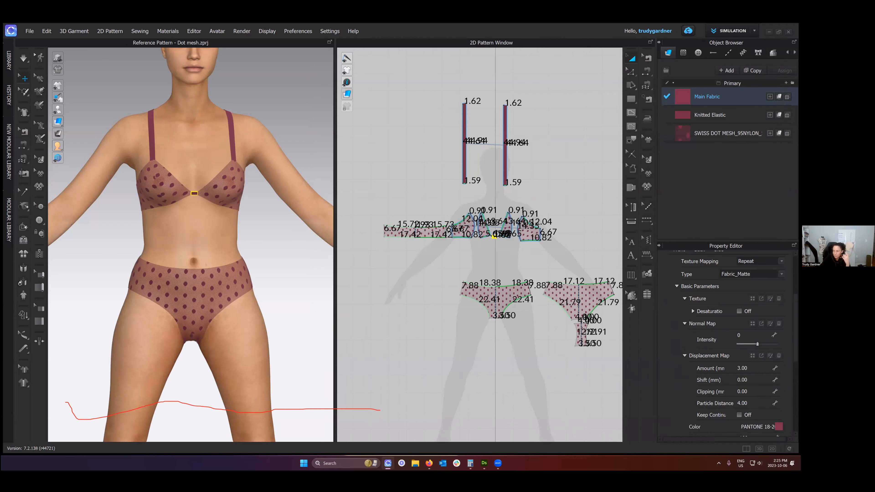
- Examine Main Fabric's displacement, color, opacity, reflection and information settings down to its Physical Property section
{"action": "scroll", "coordinate": [703, 369], "scroll_direction": "down", "scroll_amount": 1}
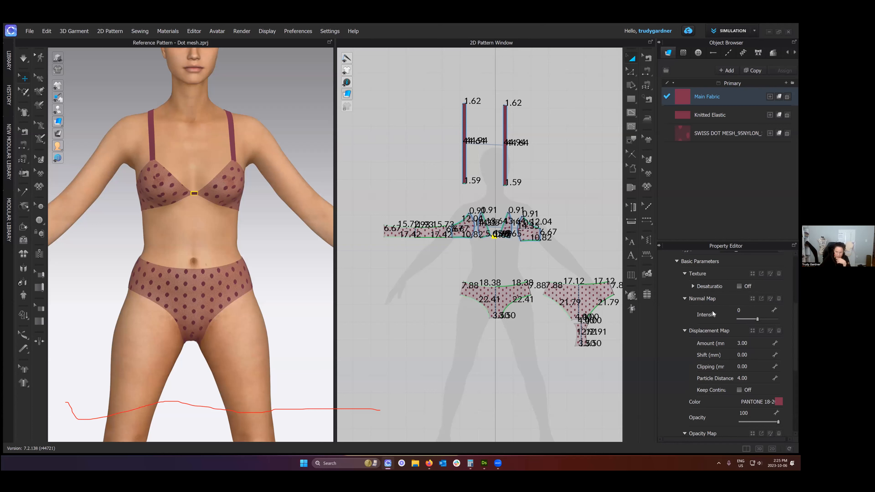
{"action": "scroll", "coordinate": [713, 314], "scroll_direction": "down", "scroll_amount": 1}
{"action": "scroll", "coordinate": [713, 311], "scroll_direction": "down", "scroll_amount": 5}
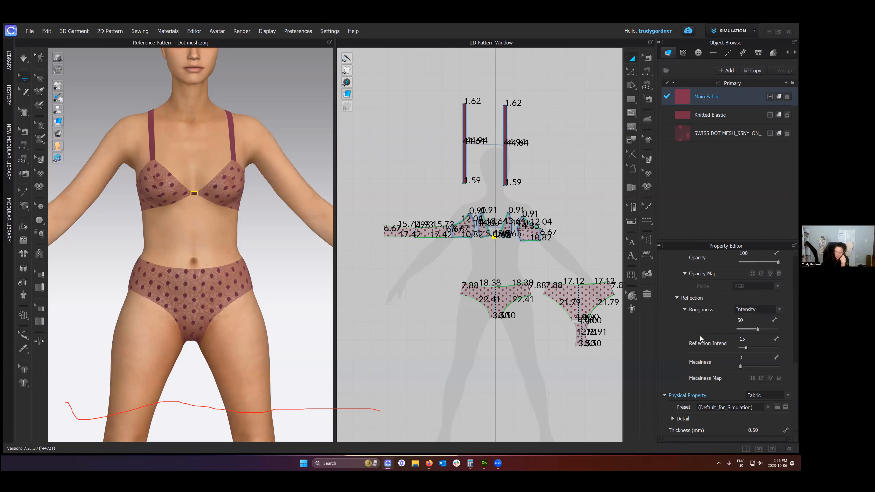
{"action": "scroll", "coordinate": [721, 290], "scroll_direction": "up", "scroll_amount": 6}
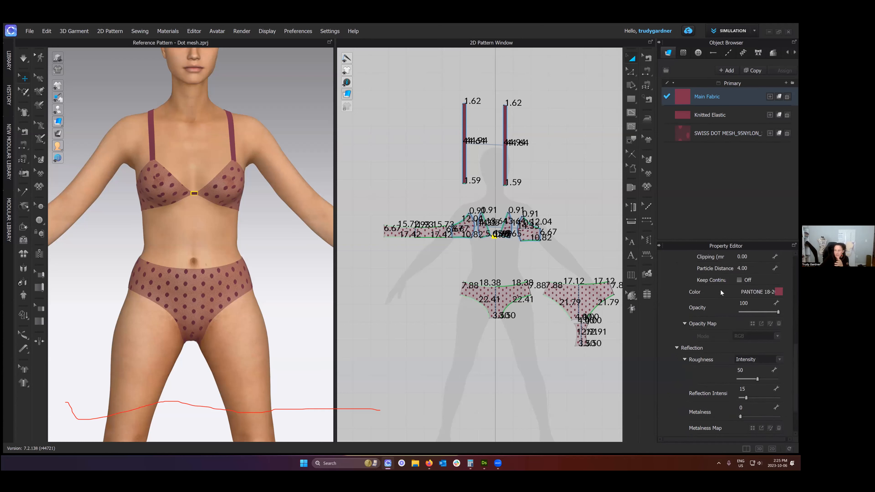
{"action": "scroll", "coordinate": [721, 289], "scroll_direction": "up", "scroll_amount": 2}
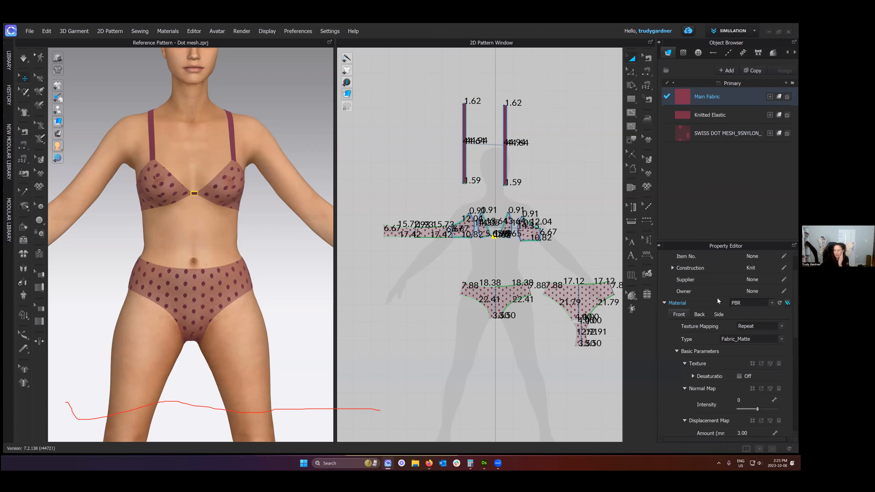
{"action": "scroll", "coordinate": [718, 301], "scroll_direction": "up", "scroll_amount": 1}
{"action": "scroll", "coordinate": [672, 314], "scroll_direction": "down", "scroll_amount": 1}
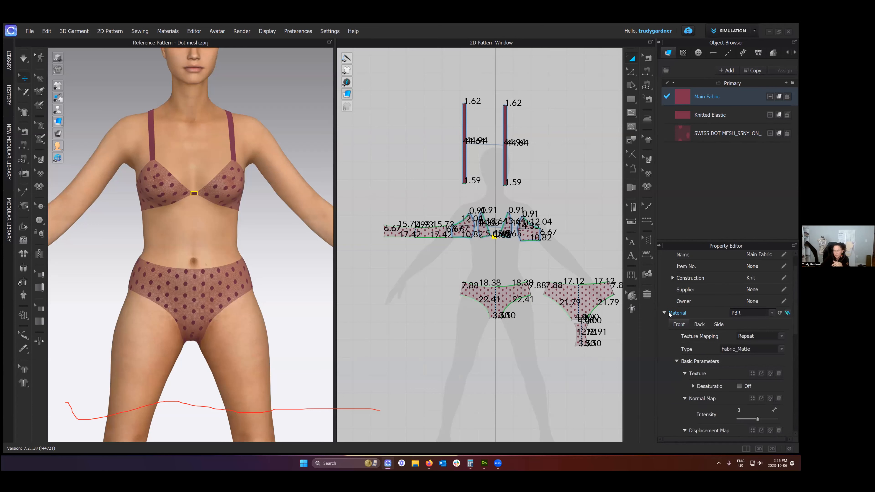
{"action": "scroll", "coordinate": [711, 328], "scroll_direction": "down", "scroll_amount": 8}
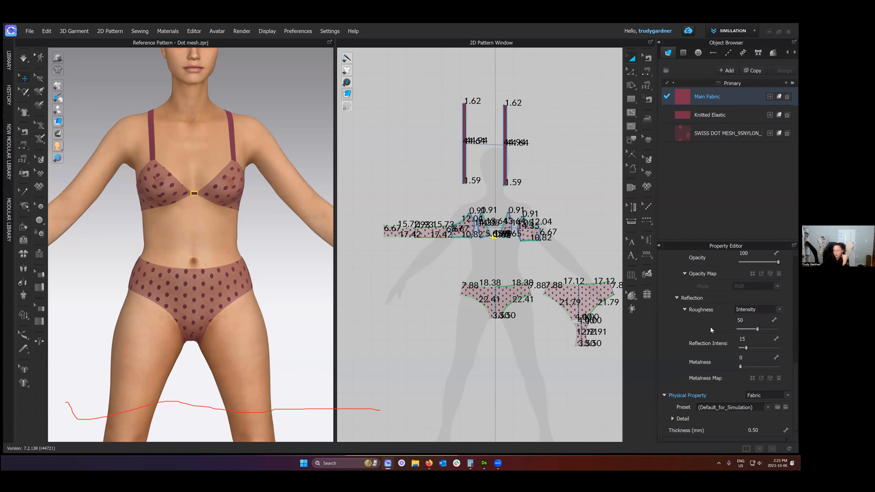
- Look through Main Fabric's Physical Property presets, including the cotton, knit, nylon and sherpa fabrics, and clear the fabric selection
{"action": "left_click", "coordinate": [767, 408]}
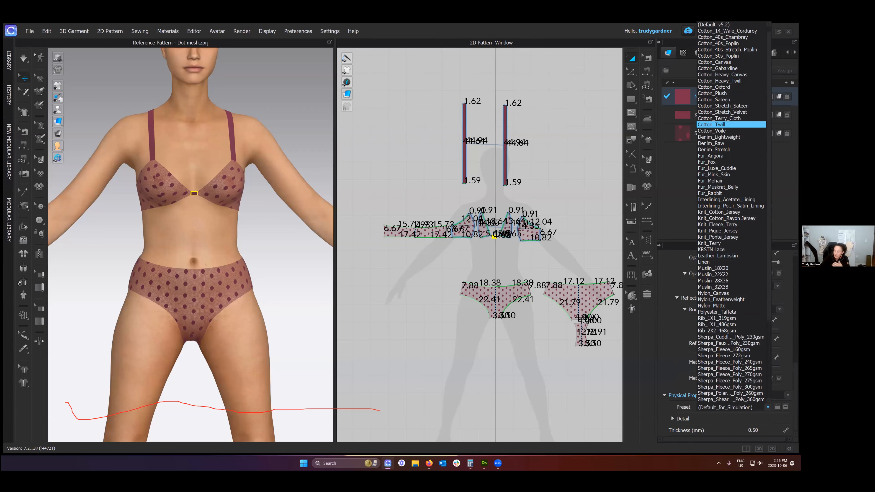
{"action": "scroll", "coordinate": [731, 187], "scroll_direction": "up", "scroll_amount": 1}
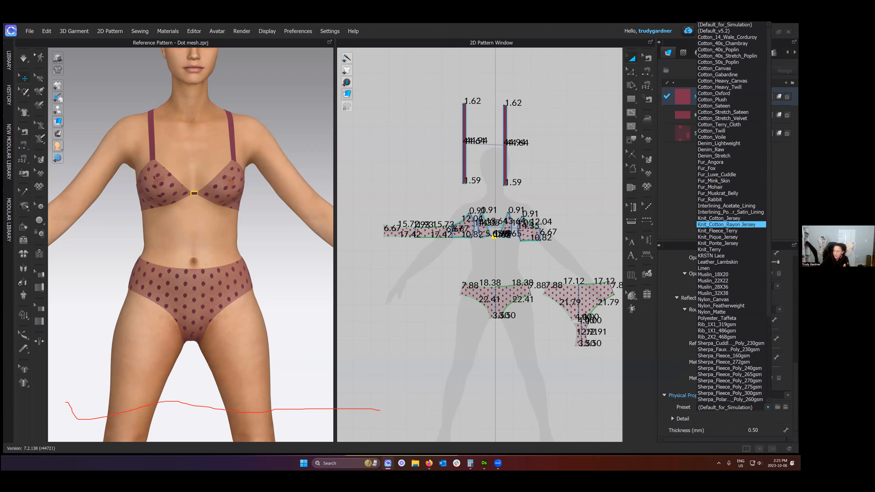
{"action": "scroll", "coordinate": [732, 244], "scroll_direction": "down", "scroll_amount": 6}
{"action": "scroll", "coordinate": [731, 138], "scroll_direction": "up", "scroll_amount": 6}
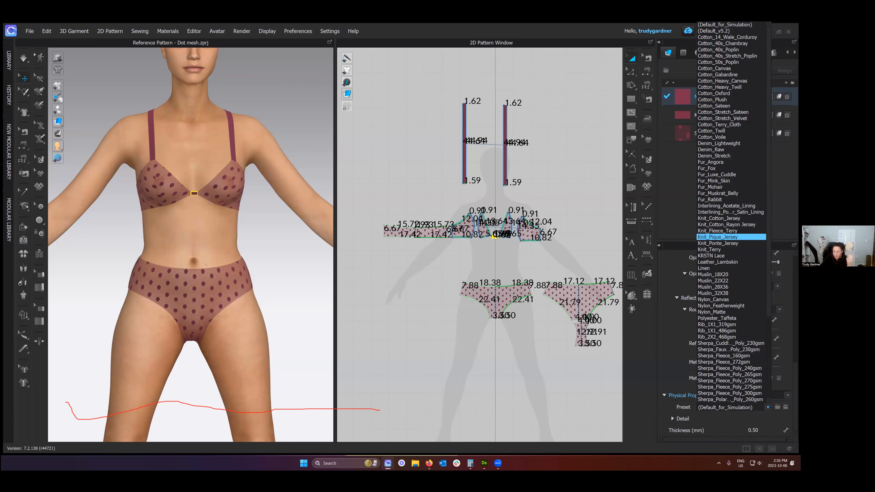
{"action": "left_click", "coordinate": [599, 208]}
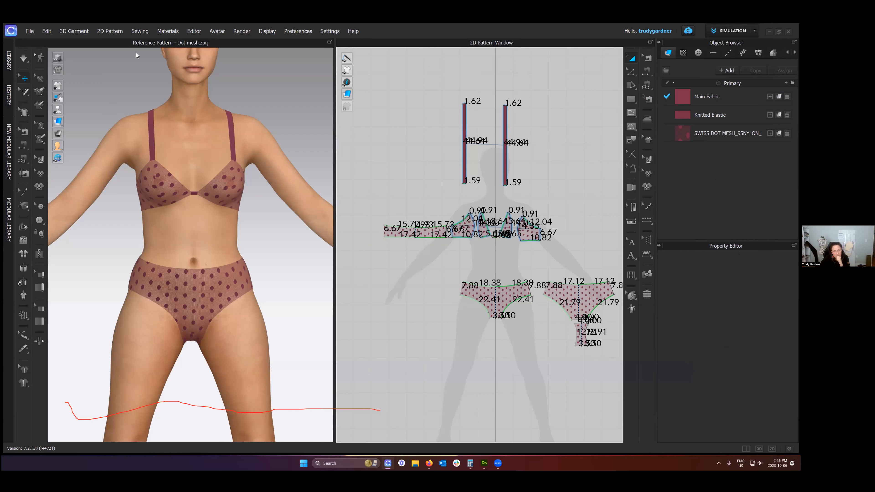
- Examine the commands available for an empty area of the 2D Pattern Window, such as locking, snapping and background image
{"action": "right_click", "coordinate": [345, 142]}
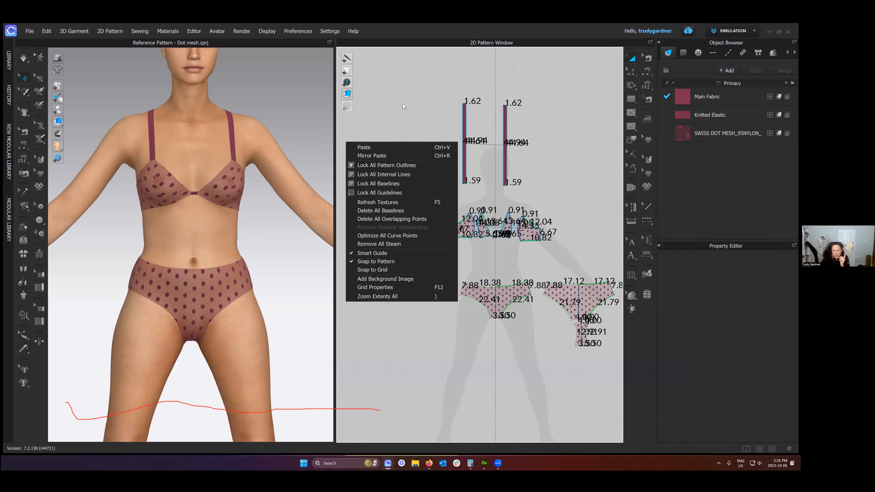
{"action": "right_click", "coordinate": [386, 106]}
{"action": "right_click", "coordinate": [387, 107]}
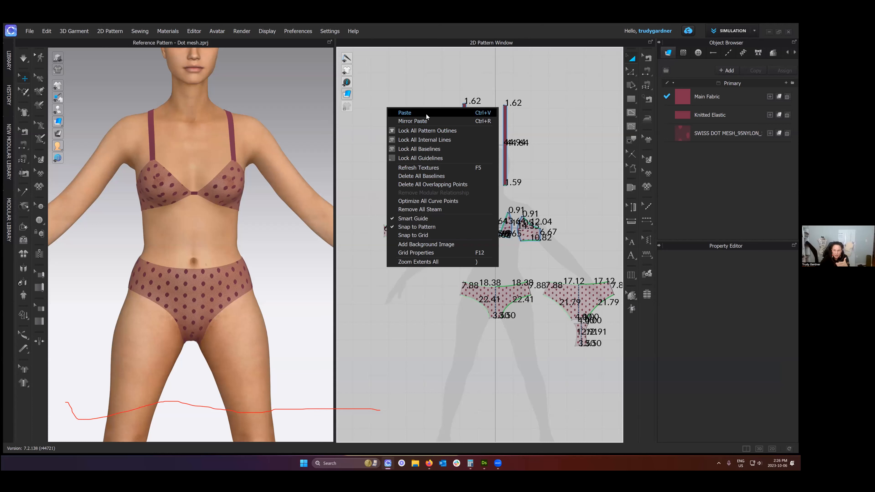
{"action": "left_click", "coordinate": [381, 144]}
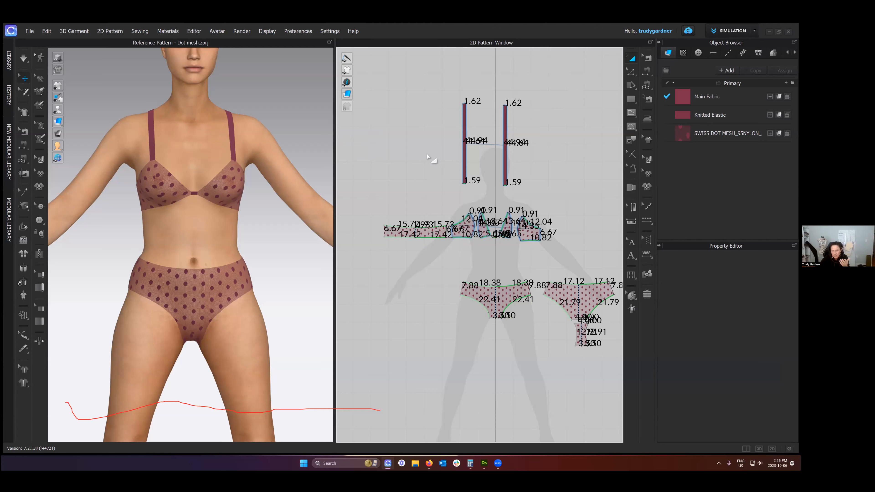
- Display the Grid Properties from the 2D Pattern Window, inspect the pattern pieces, and clear the property display
{"action": "right_click", "coordinate": [413, 151]}
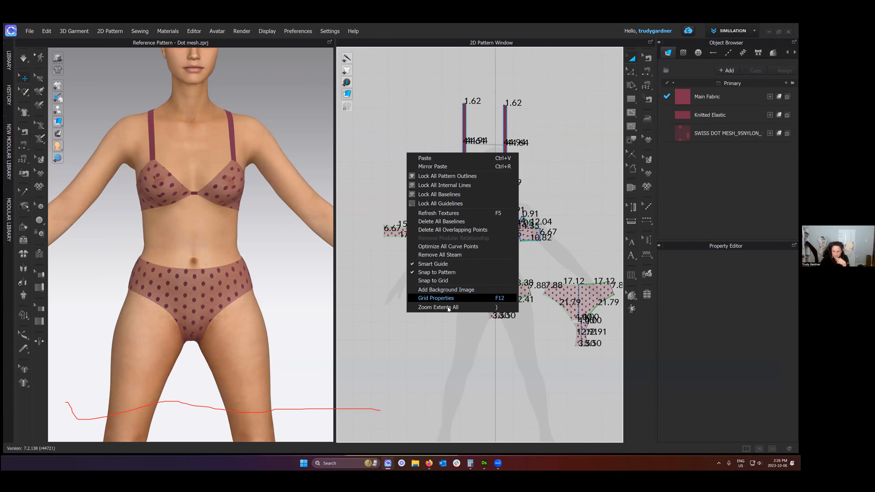
{"action": "left_click", "coordinate": [444, 299]}
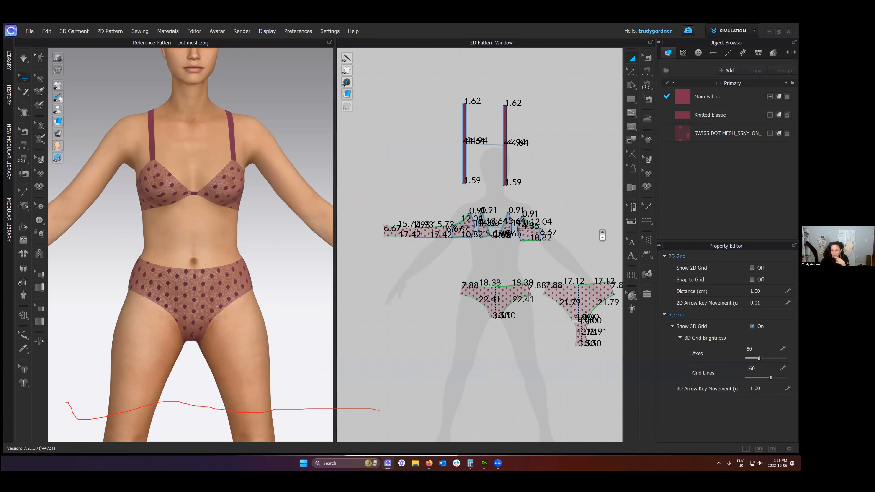
{"action": "scroll", "coordinate": [601, 234], "scroll_direction": "up", "scroll_amount": 5}
{"action": "middle_click_drag", "start_coordinate": [580, 248], "coordinate": [569, 252]}
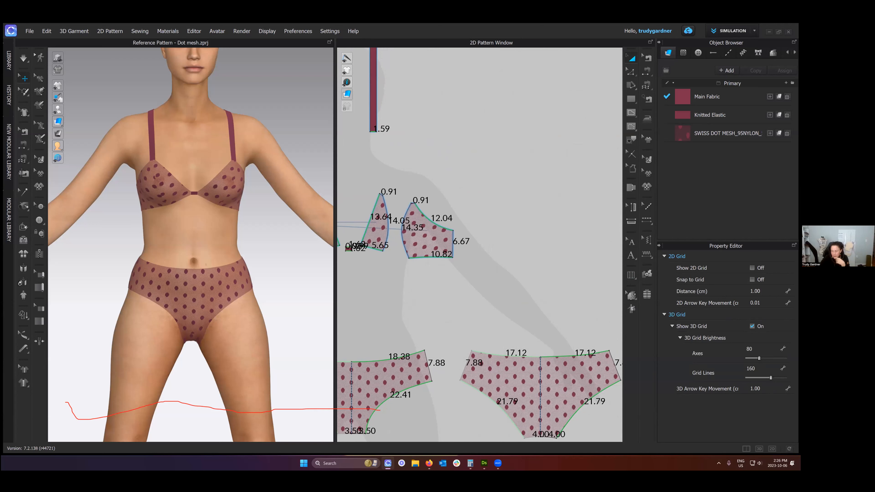
{"action": "scroll", "coordinate": [517, 283], "scroll_direction": "down", "scroll_amount": 5}
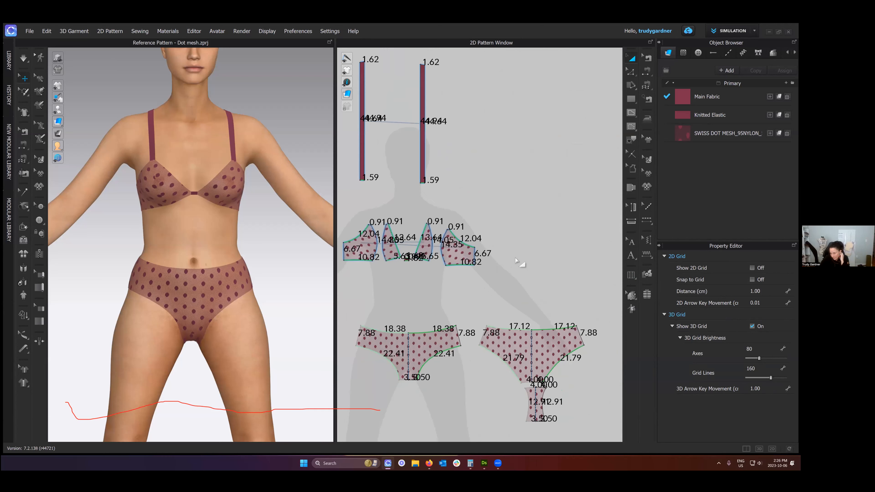
{"action": "left_click", "coordinate": [528, 195]}
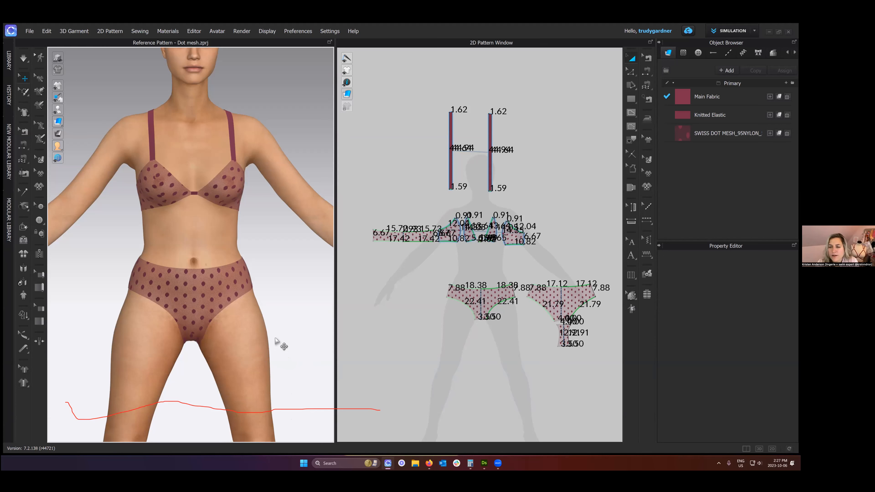
- Display the Swiss dot mesh fabric's properties and examine its opacity map, displacement map, normal map and texture
{"action": "left_click", "coordinate": [693, 135]}
{"action": "scroll", "coordinate": [713, 385], "scroll_direction": "up", "scroll_amount": 3}
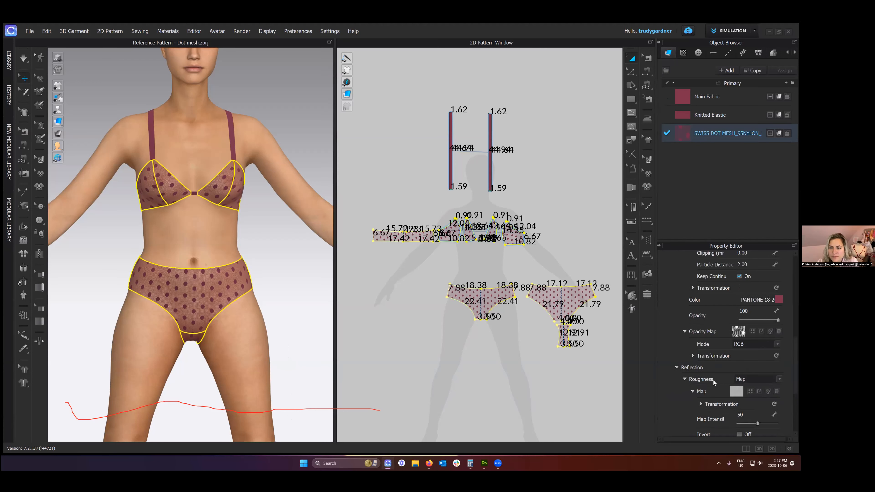
{"action": "scroll", "coordinate": [714, 380], "scroll_direction": "up", "scroll_amount": 6}
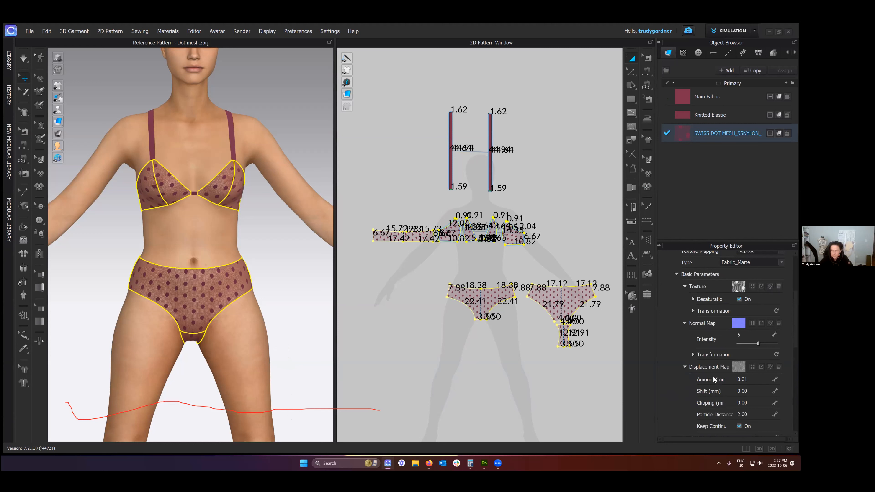
{"action": "scroll", "coordinate": [713, 377], "scroll_direction": "up", "scroll_amount": 1}
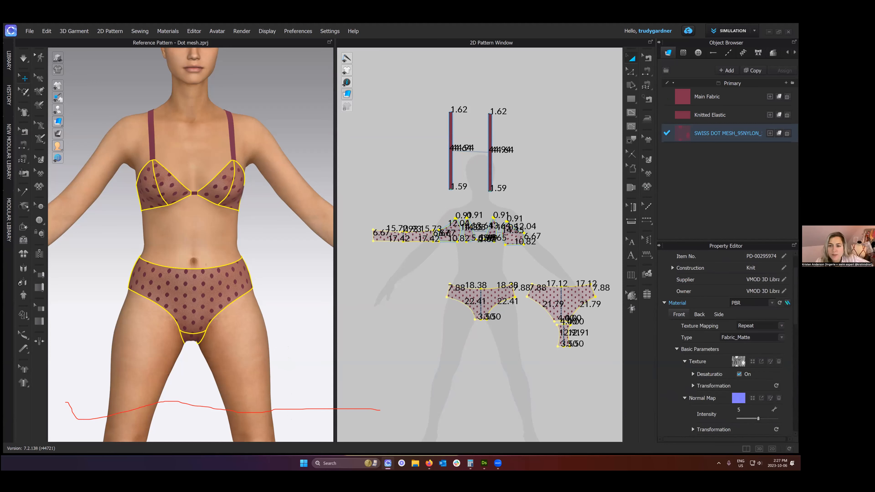
- Add a new blank fabric to the fabric list and redisplay Main Fabric's properties
{"action": "left_click", "coordinate": [726, 71]}
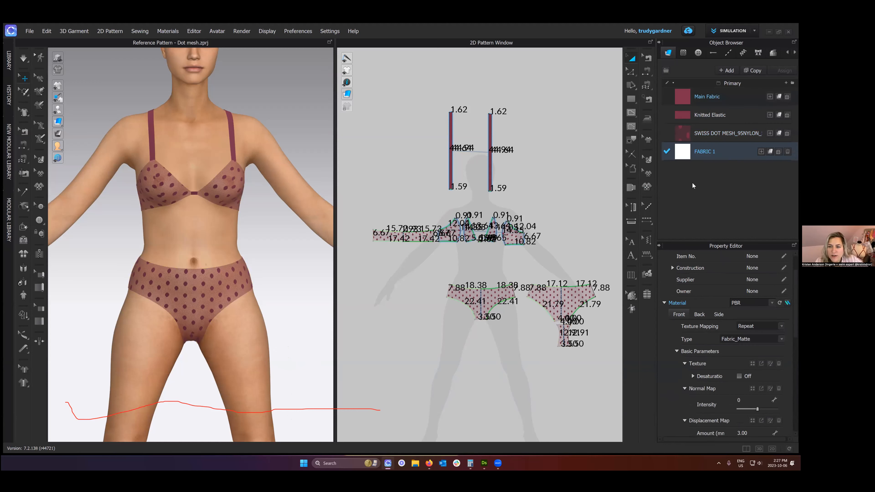
{"action": "left_click", "coordinate": [723, 97]}
{"action": "scroll", "coordinate": [727, 345], "scroll_direction": "up", "scroll_amount": 1}
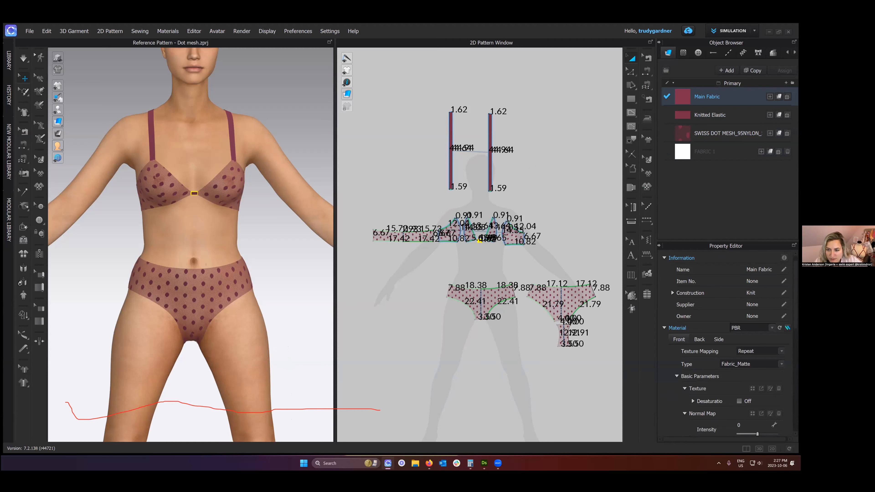
- Make the Property Editor taller and review Main Fabric's material settings down to Physical Property
{"action": "scroll", "coordinate": [727, 345], "scroll_direction": "down", "scroll_amount": 1}
{"action": "left_click_drag", "start_coordinate": [713, 239], "coordinate": [716, 189]}
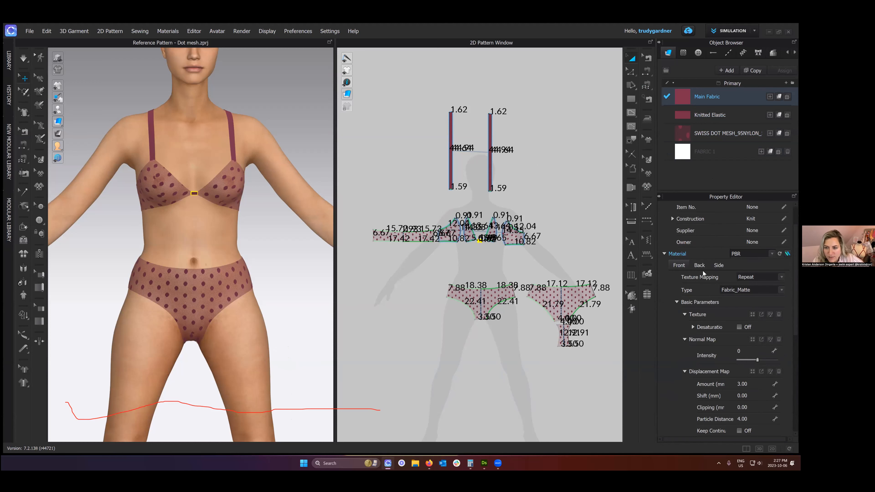
{"action": "scroll", "coordinate": [702, 361], "scroll_direction": "down", "scroll_amount": 5}
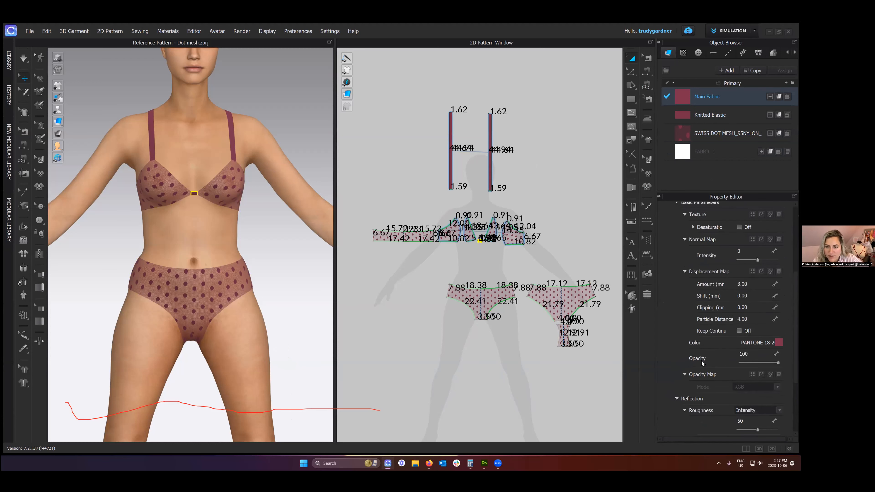
{"action": "scroll", "coordinate": [702, 361], "scroll_direction": "down", "scroll_amount": 3}
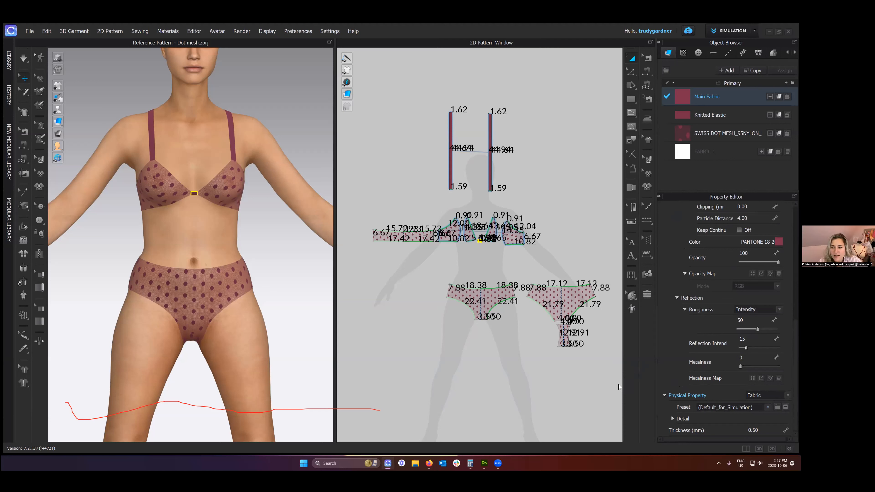
- Examine Main Fabric's Physical Property details for stretch, shear, bending and buckling ratio, along with its preset list
{"action": "left_click", "coordinate": [673, 419]}
{"action": "scroll", "coordinate": [681, 372], "scroll_direction": "down", "scroll_amount": 5}
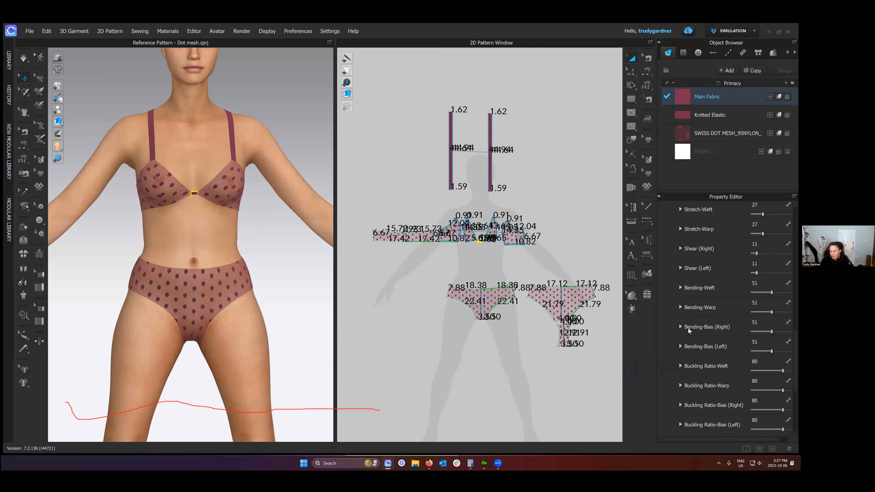
{"action": "left_click", "coordinate": [674, 242]}
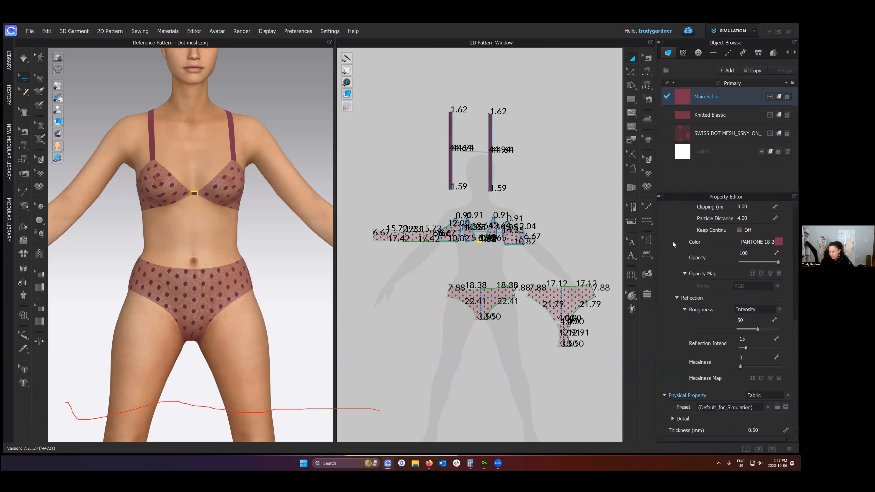
{"action": "left_click", "coordinate": [673, 417]}
{"action": "scroll", "coordinate": [689, 341], "scroll_direction": "down", "scroll_amount": 3}
{"action": "scroll", "coordinate": [691, 399], "scroll_direction": "down", "scroll_amount": 1}
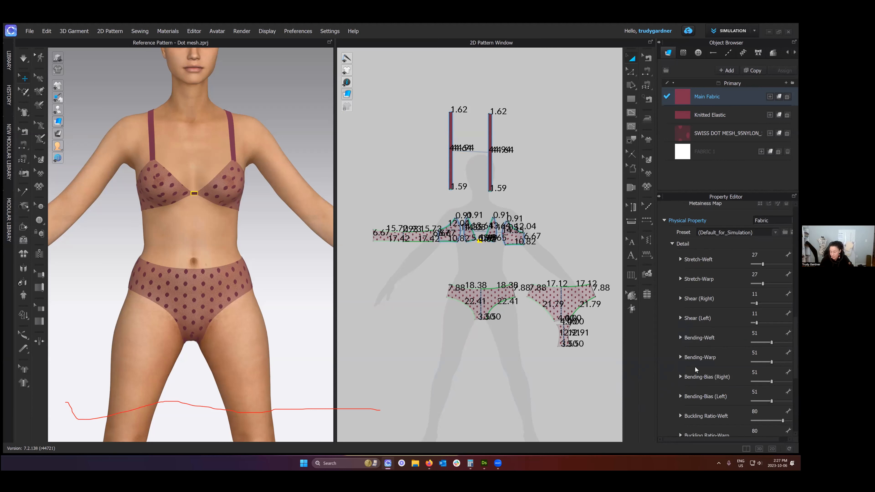
{"action": "scroll", "coordinate": [695, 367], "scroll_direction": "down", "scroll_amount": 3}
{"action": "scroll", "coordinate": [696, 367], "scroll_direction": "up", "scroll_amount": 4}
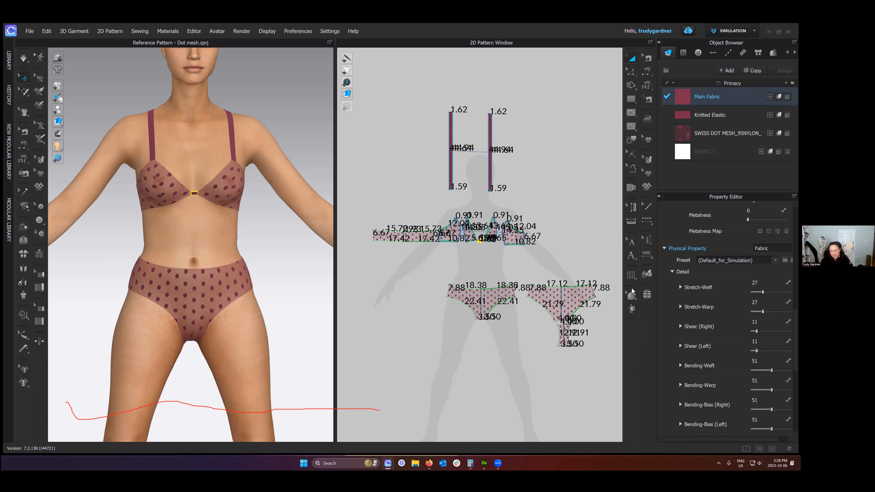
{"action": "left_click", "coordinate": [671, 271]}
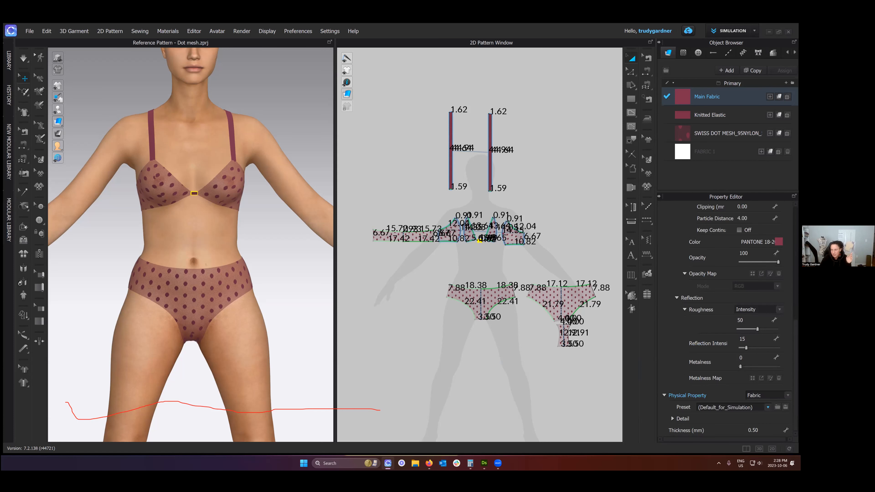
{"action": "left_click", "coordinate": [730, 407]}
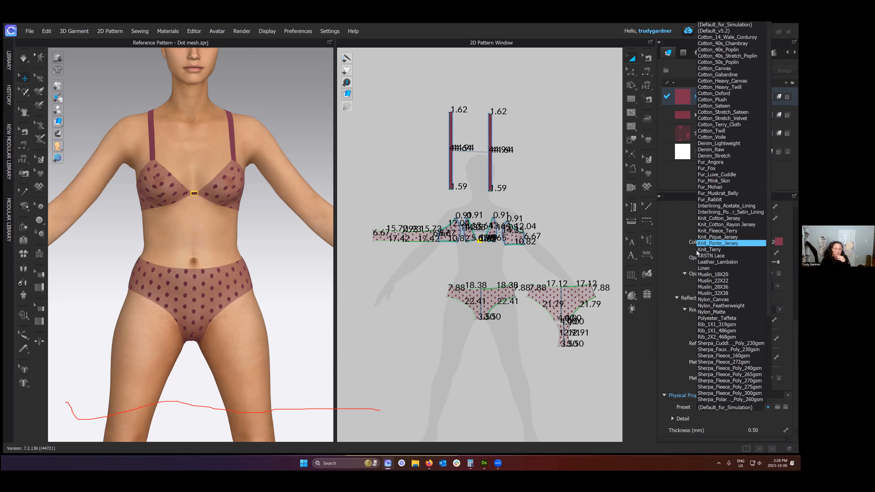
{"action": "left_click", "coordinate": [429, 274]}
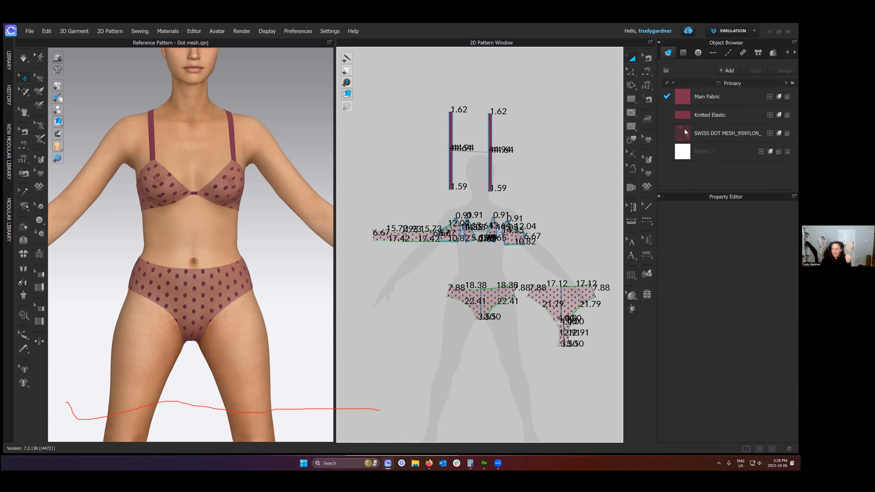
- Display the Swiss dot mesh fabric's properties and widen the Object Browser and Property Editor
{"action": "left_click", "coordinate": [702, 132]}
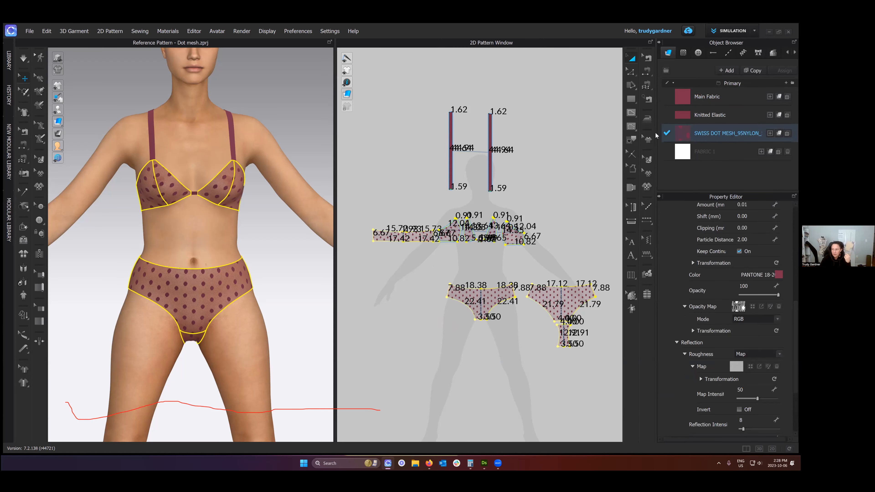
{"action": "left_click_drag", "start_coordinate": [656, 133], "coordinate": [607, 134]}
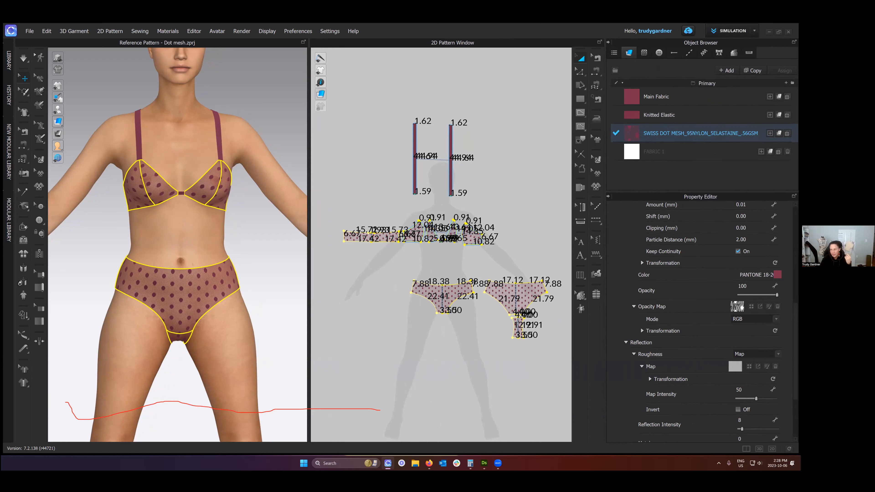
- Remove the texture, normal map and displacement map from the Swiss dot mesh fabric's front material
{"action": "scroll", "coordinate": [686, 317], "scroll_direction": "up", "scroll_amount": 4}
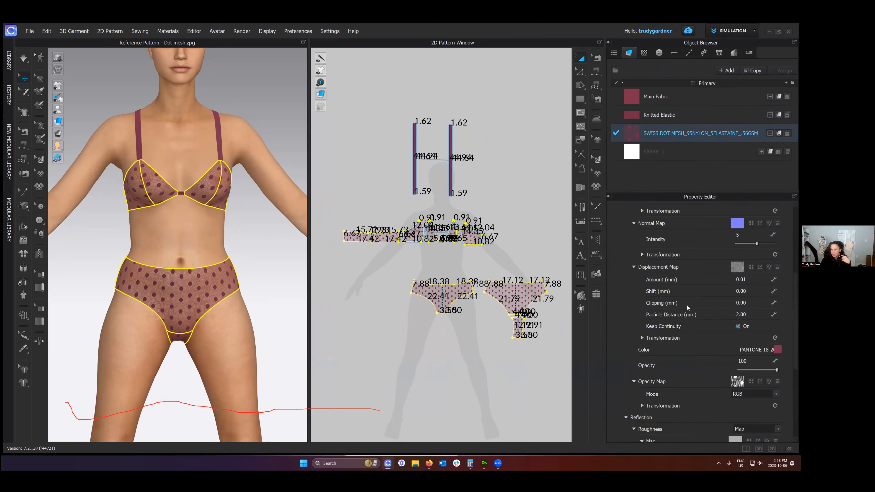
{"action": "scroll", "coordinate": [653, 258], "scroll_direction": "up", "scroll_amount": 2}
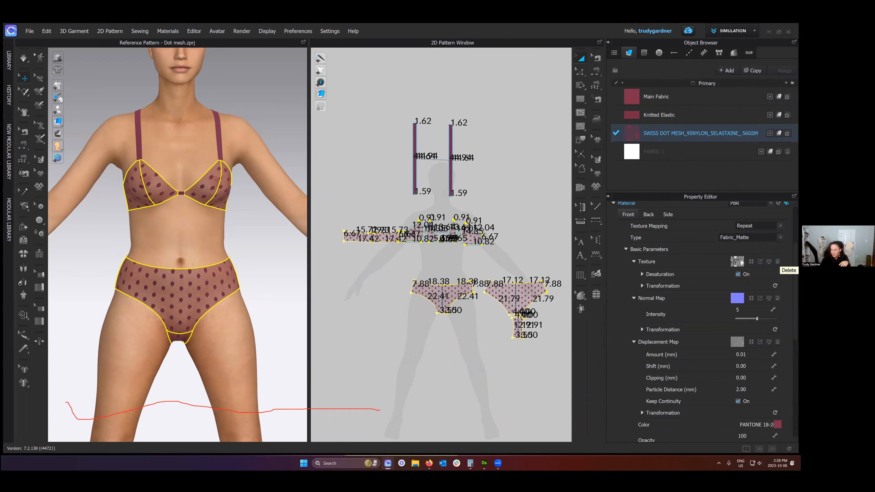
{"action": "scroll", "coordinate": [737, 264], "scroll_direction": "up", "scroll_amount": 1}
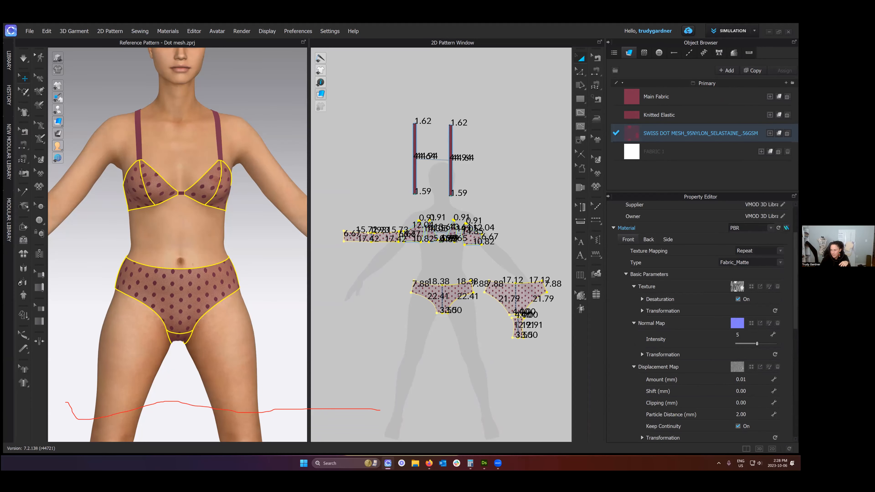
{"action": "scroll", "coordinate": [701, 347], "scroll_direction": "down", "scroll_amount": 1}
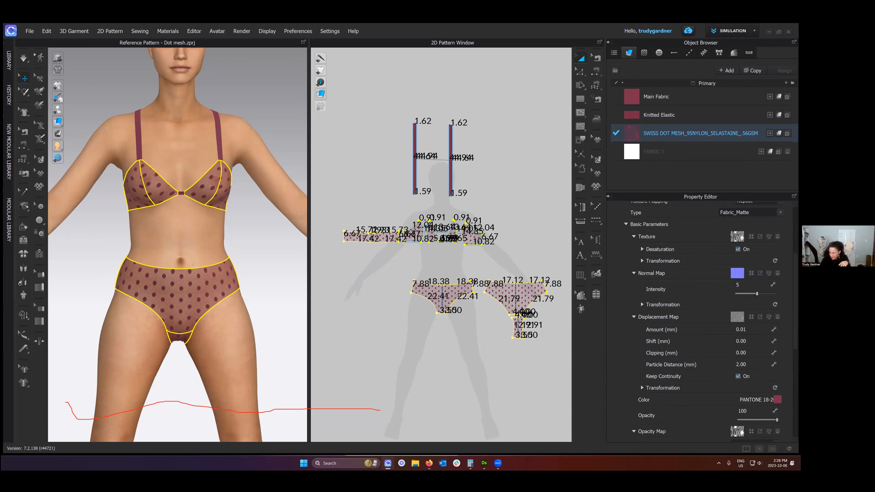
{"action": "left_click", "coordinate": [778, 261]}
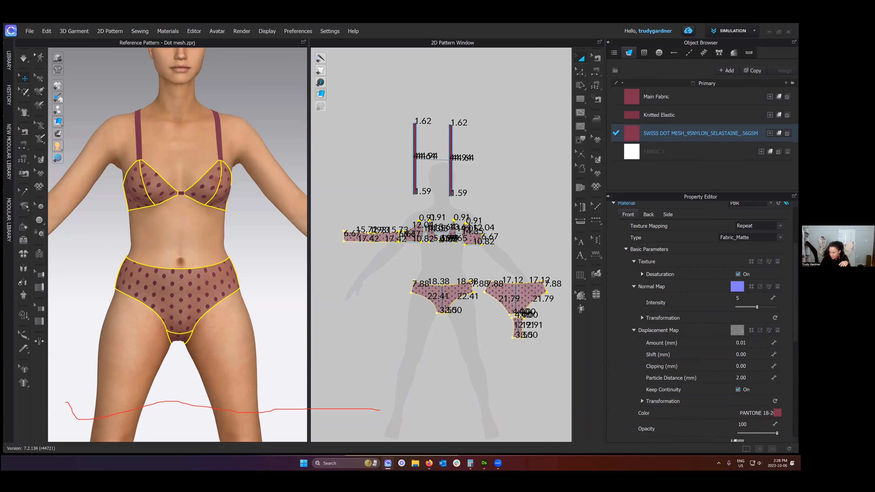
{"action": "left_click", "coordinate": [777, 286]}
{"action": "left_click", "coordinate": [778, 318]}
{"action": "scroll", "coordinate": [776, 321], "scroll_direction": "down", "scroll_amount": 2}
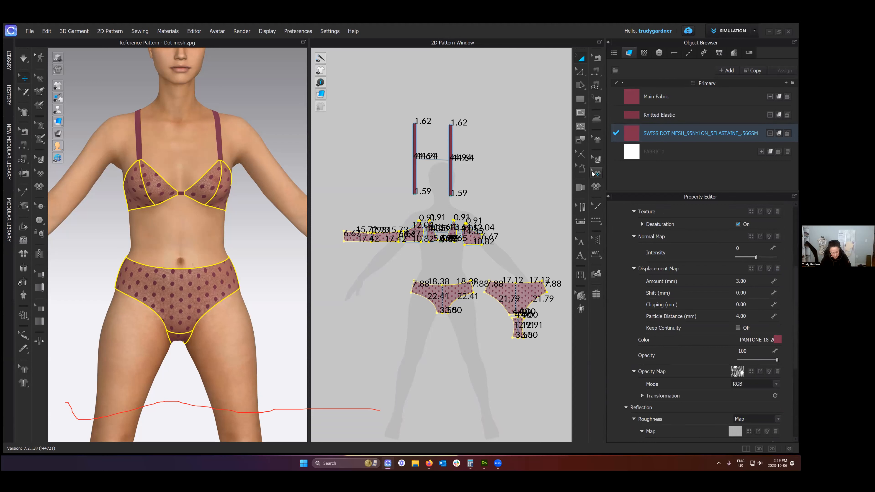
- Undo the removal of the mesh fabric's texture, normal map and displacement map
{"action": "key", "text": "ctrl+z"}
{"action": "key", "text": "ctrl+z"}
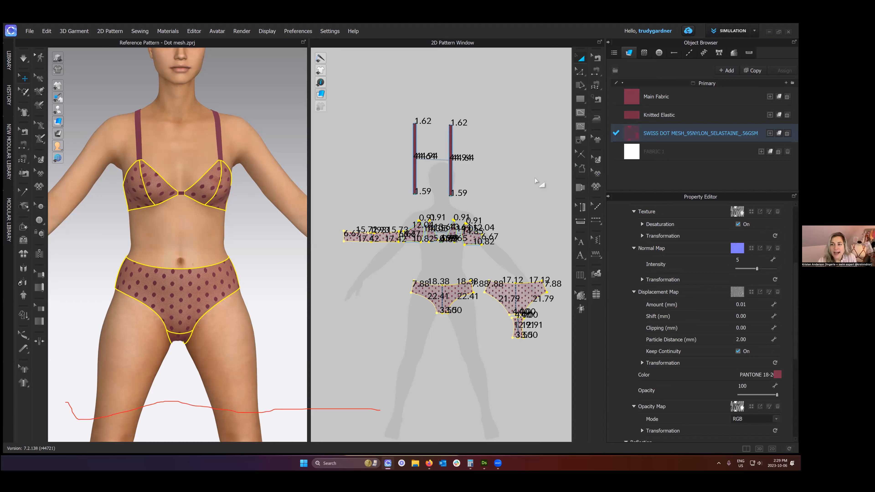
- Clear the fabric and pattern selection and show the 2D patterns in a wider view
{"action": "left_click", "coordinate": [521, 173]}
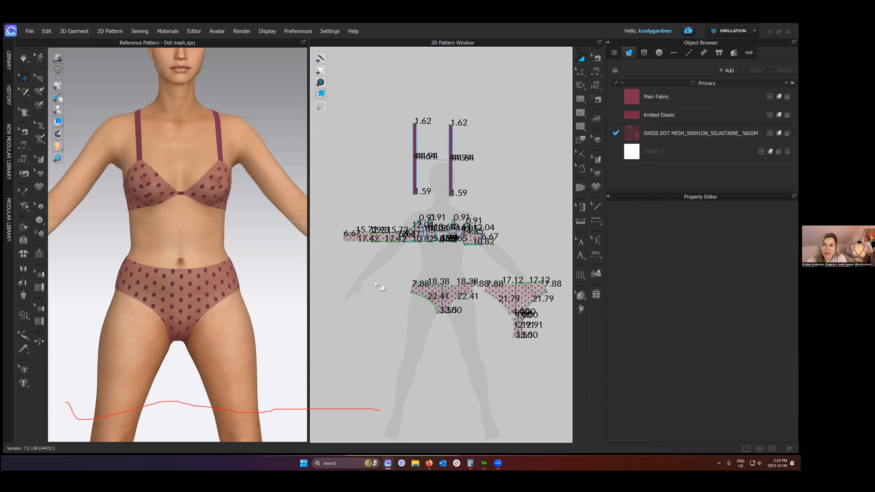
{"action": "scroll", "coordinate": [376, 273], "scroll_direction": "down", "scroll_amount": 1}
{"action": "right_click_drag", "start_coordinate": [377, 273], "coordinate": [383, 271]}
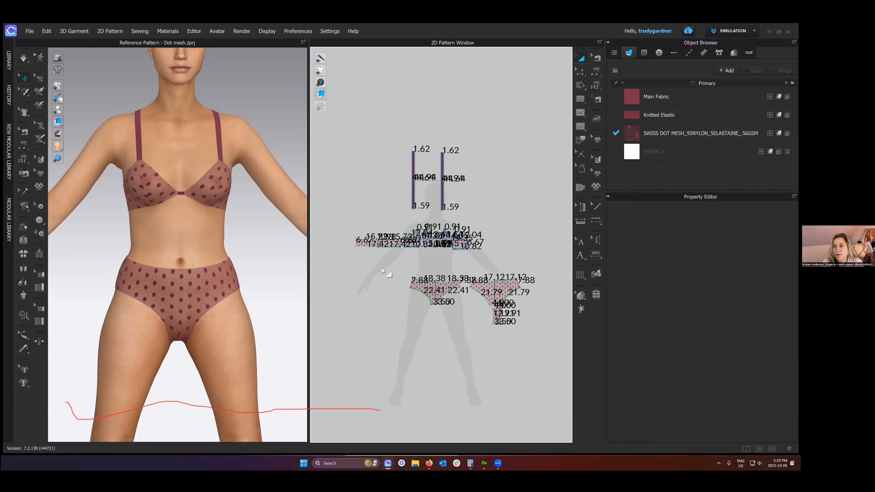
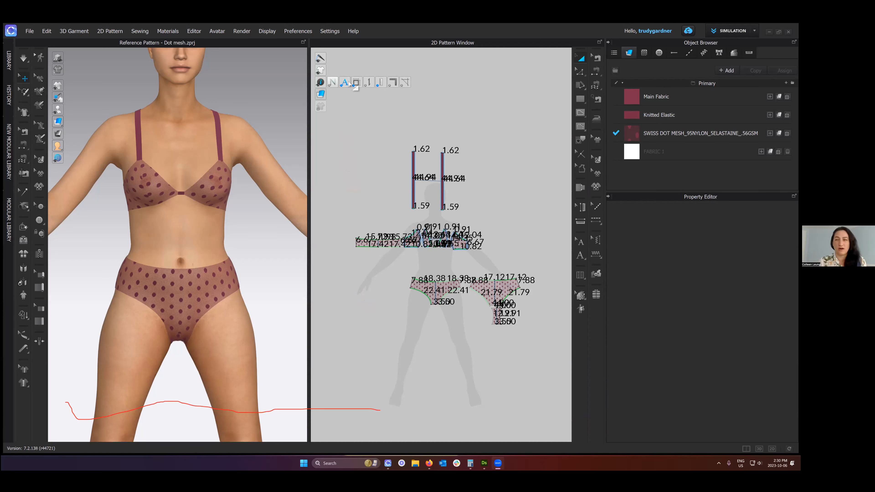
- Hide the line lengths shown on the 2D patterns
{"action": "left_click", "coordinate": [358, 83]}
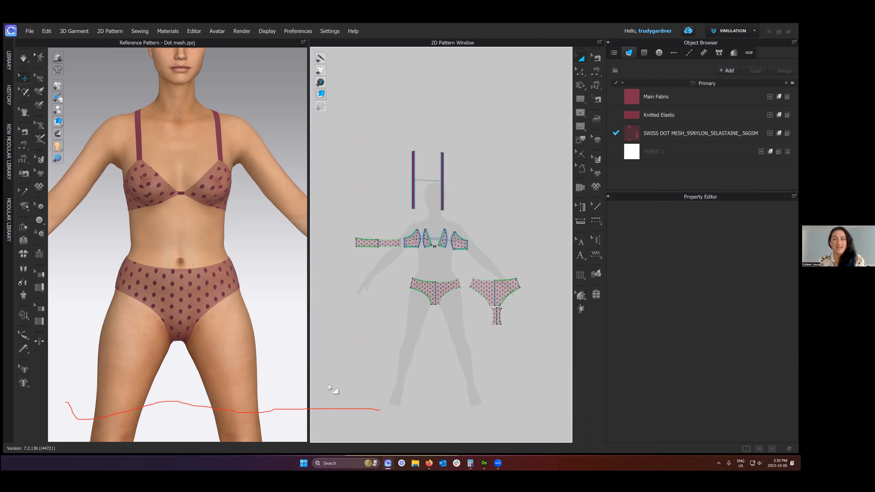
{"action": "scroll", "coordinate": [334, 383], "scroll_direction": "down", "scroll_amount": 3}
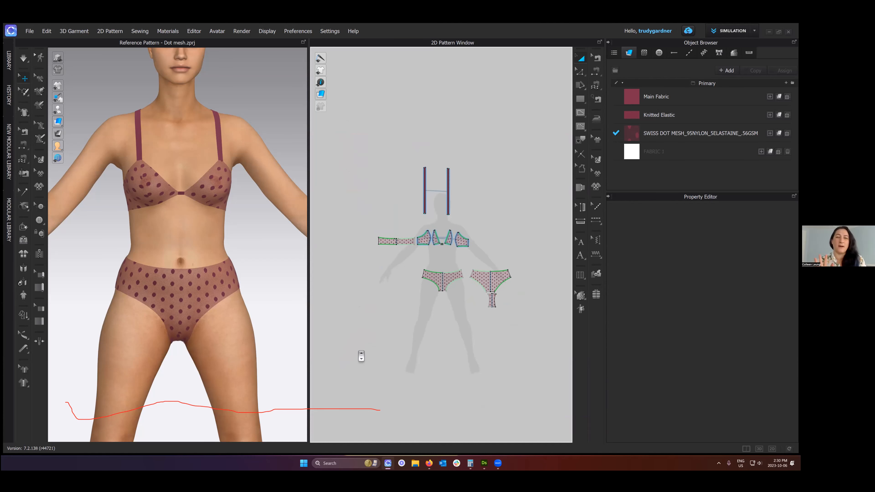
{"action": "scroll", "coordinate": [361, 357], "scroll_direction": "up", "scroll_amount": 2}
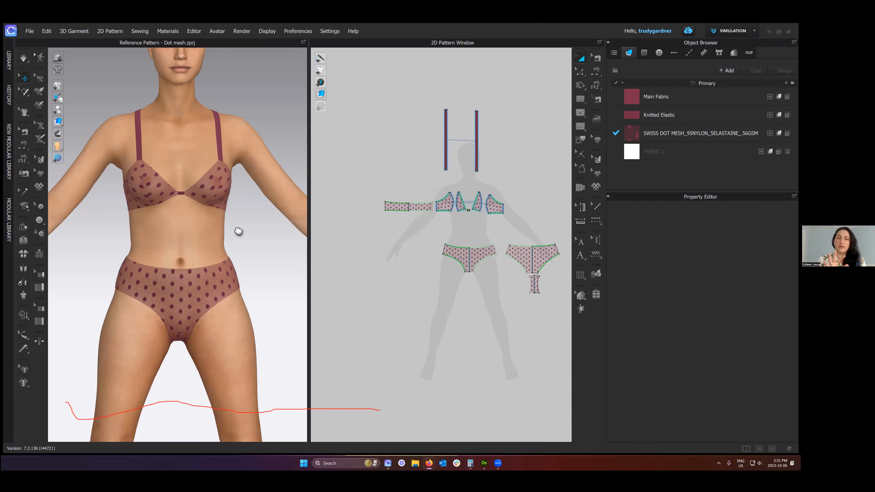
{"action": "right_click_drag", "start_coordinate": [238, 230], "coordinate": [231, 228]}
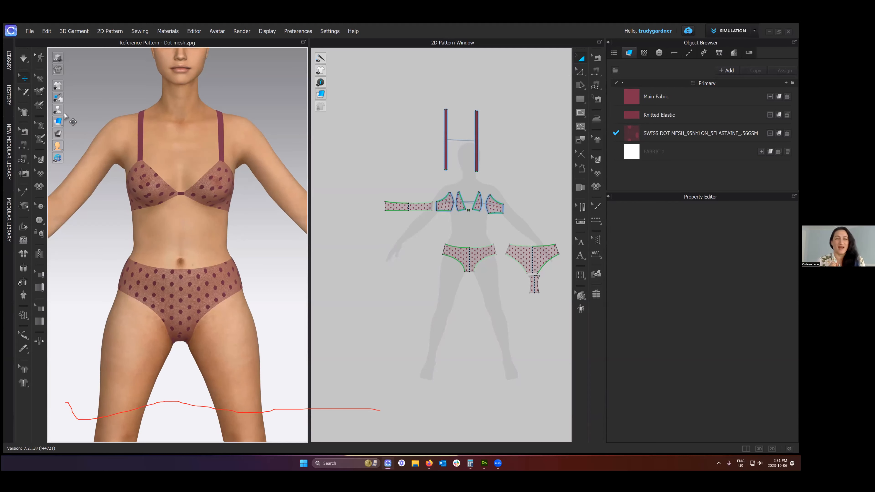
- Show the avatar's arrangement points in the 3D window with the full figure in view
{"action": "mouse_move", "coordinate": [58, 109]}
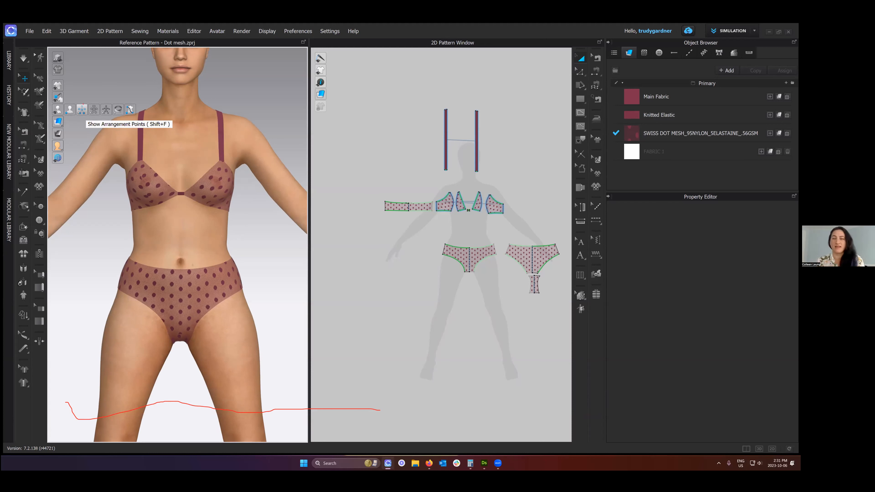
{"action": "mouse_move", "coordinate": [75, 101]}
{"action": "left_mouse_down"}
{"action": "mouse_move", "coordinate": [104, 126]}
{"action": "mouse_move", "coordinate": [178, 130]}
{"action": "left_mouse_up"}
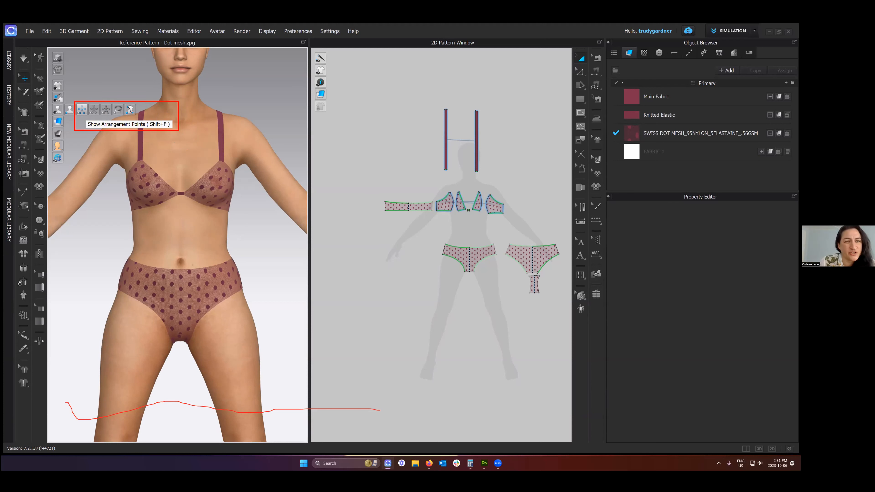
{"action": "key", "text": "Escape"}
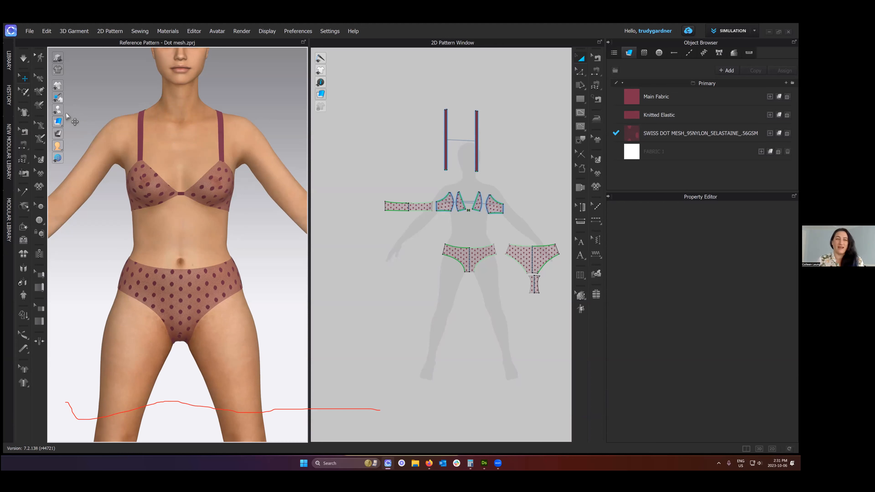
{"action": "key", "text": "shift+f"}
{"action": "scroll", "coordinate": [184, 258], "scroll_direction": "down", "scroll_amount": 3}
{"action": "scroll", "coordinate": [193, 226], "scroll_direction": "down", "scroll_amount": 2}
{"action": "right_click_drag", "start_coordinate": [193, 225], "coordinate": [517, 288]}
{"action": "right_click_drag", "start_coordinate": [165, 226], "coordinate": [379, 228]}
{"action": "scroll", "coordinate": [379, 228], "scroll_direction": "down", "scroll_amount": 2}
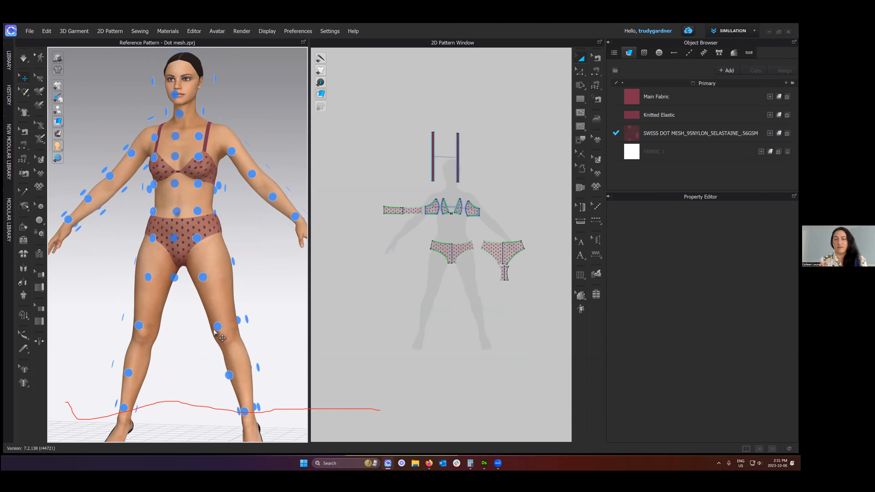
- Select the front, back and gusset brief patterns and reset them to their flat 2D arrangement in 3D
{"action": "left_click_drag", "start_coordinate": [305, 438], "coordinate": [190, 229]}
{"action": "key", "text": "ctrl+f"}
{"action": "scroll", "coordinate": [243, 248], "scroll_direction": "down", "scroll_amount": 1}
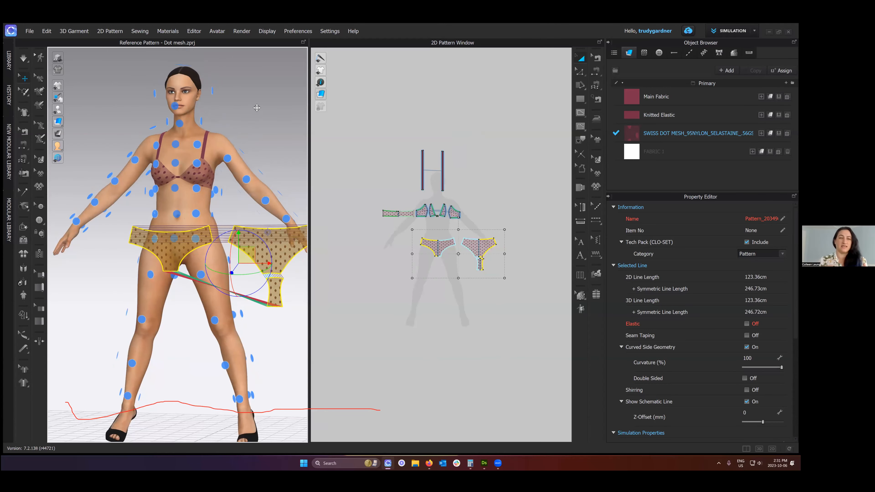
{"action": "scroll", "coordinate": [256, 107], "scroll_direction": "down", "scroll_amount": 4}
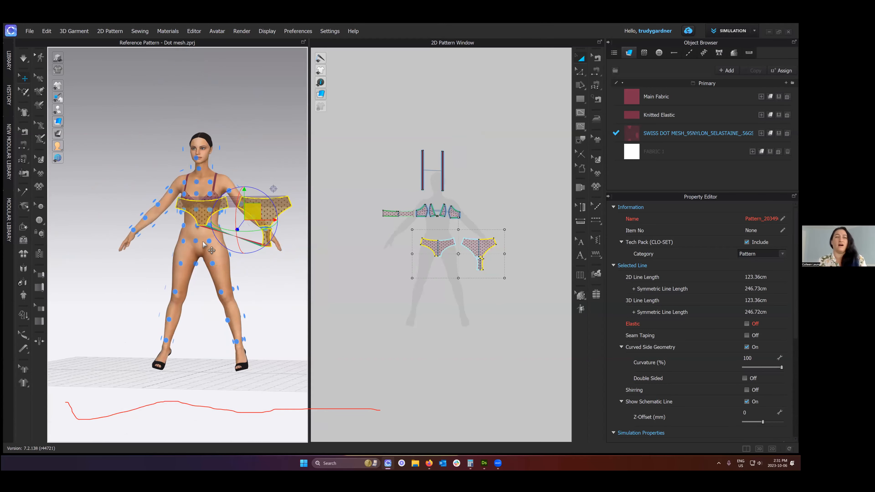
- Move the flat brief patterns above the avatar's head in 3D and clear the selection
{"action": "left_click_drag", "start_coordinate": [253, 212], "coordinate": [261, 94]}
{"action": "key", "text": "2"}
{"action": "left_click", "coordinate": [214, 92]}
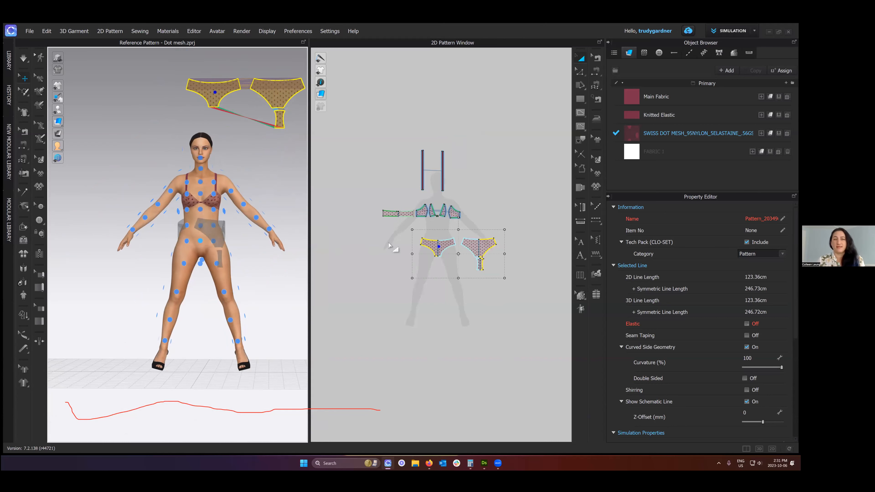
{"action": "scroll", "coordinate": [210, 239], "scroll_direction": "up", "scroll_amount": 3}
{"action": "left_click", "coordinate": [212, 241]}
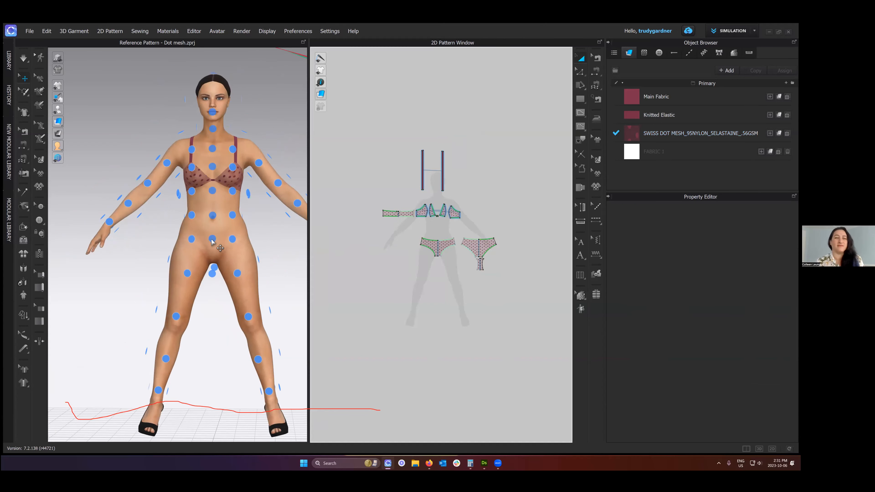
- Arrange the front brief pattern on the avatar's front centre hip point and the back pattern on the matching back point
{"action": "left_click", "coordinate": [430, 247]}
{"action": "left_click", "coordinate": [213, 239]}
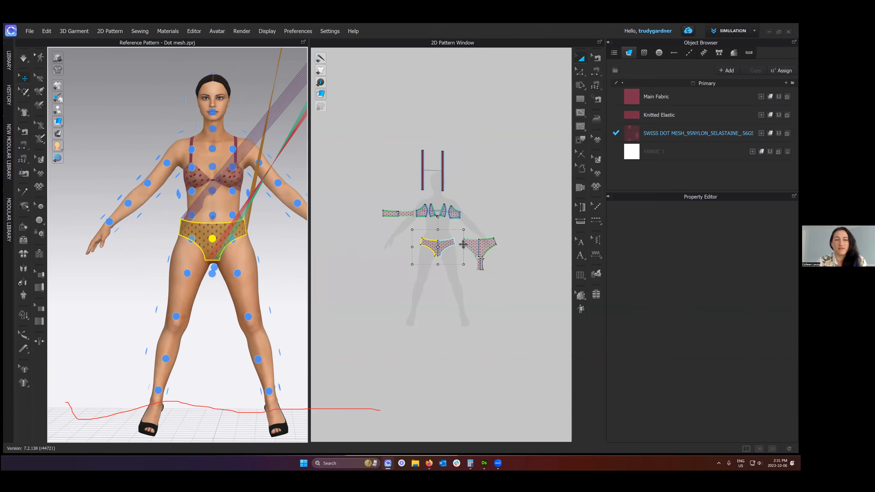
{"action": "right_click_drag", "start_coordinate": [212, 241], "coordinate": [168, 242]}
{"action": "right_click_drag", "start_coordinate": [264, 240], "coordinate": [228, 243]}
{"action": "right_click_drag", "start_coordinate": [296, 256], "coordinate": [512, 265]}
{"action": "left_click", "coordinate": [478, 247]}
{"action": "left_click", "coordinate": [216, 245]}
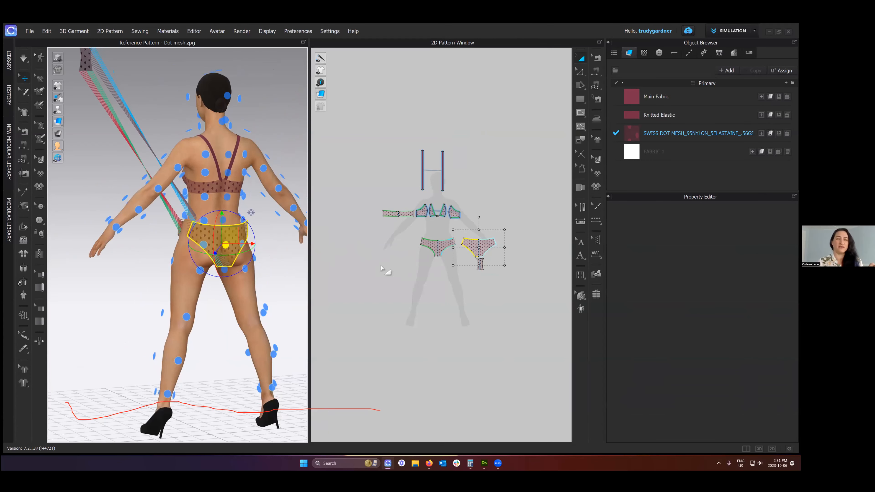
{"action": "right_click_drag", "start_coordinate": [248, 279], "coordinate": [414, 272]}
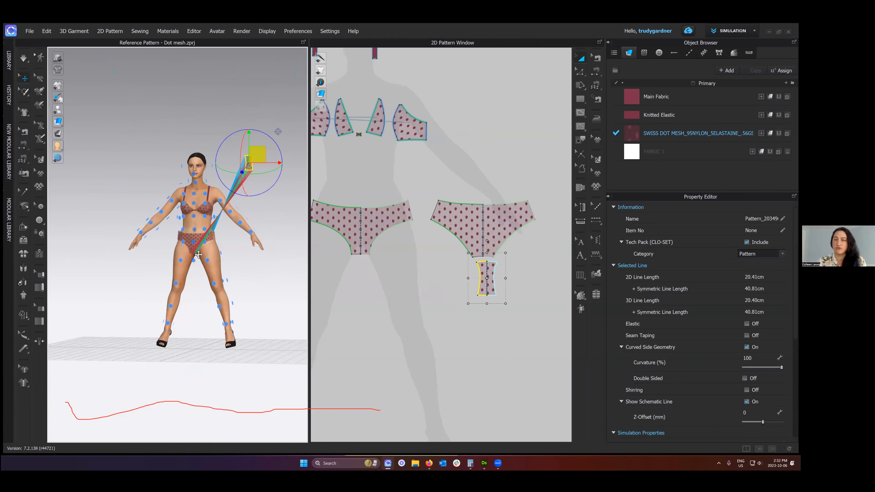
- Place the gusset pattern in front of the avatar's crotch and rotate it to lie horizontally
{"action": "left_click_drag", "start_coordinate": [255, 152], "coordinate": [165, 260]}
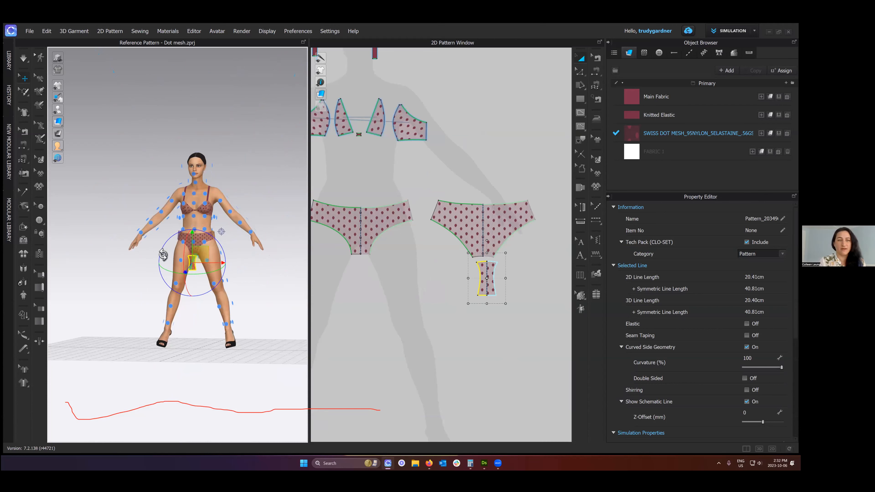
{"action": "scroll", "coordinate": [149, 255], "scroll_direction": "up", "scroll_amount": 6}
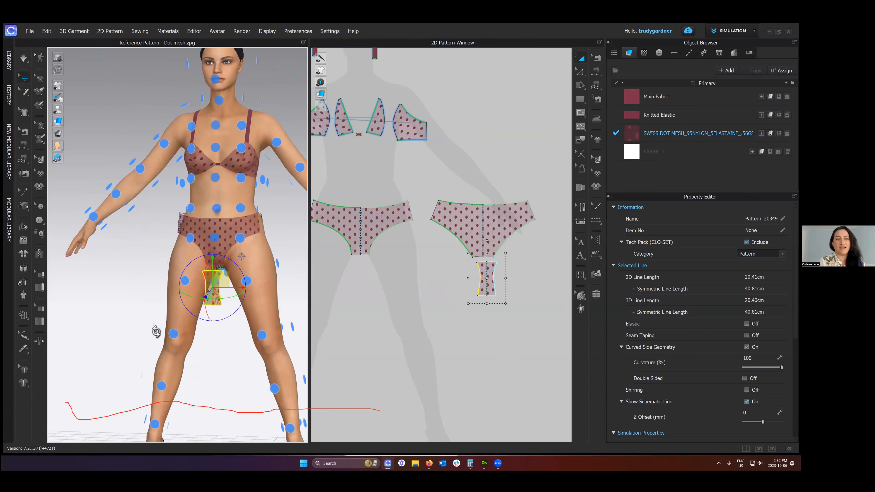
{"action": "scroll", "coordinate": [154, 305], "scroll_direction": "up", "scroll_amount": 3}
{"action": "middle_click_drag", "start_coordinate": [229, 306], "coordinate": [198, 305]}
{"action": "scroll", "coordinate": [197, 305], "scroll_direction": "up", "scroll_amount": 2}
{"action": "right_click_drag", "start_coordinate": [236, 268], "coordinate": [267, 310]}
{"action": "right_click_drag", "start_coordinate": [169, 302], "coordinate": [214, 295]}
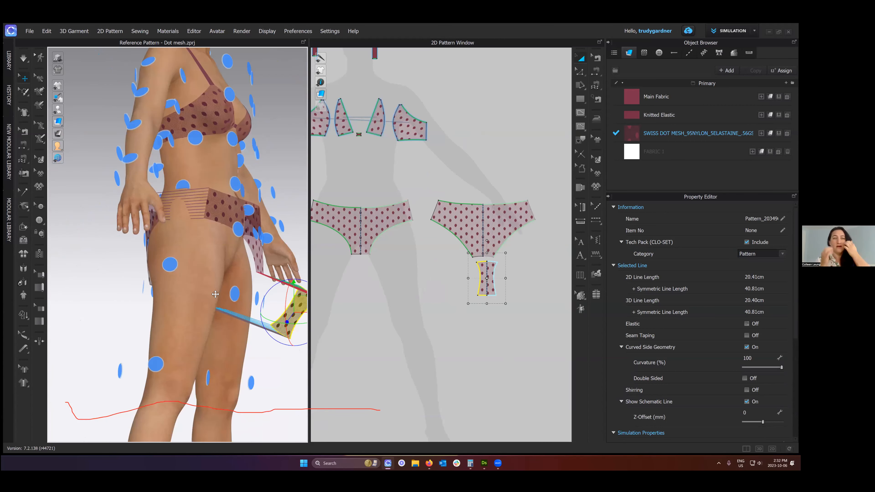
{"action": "middle_click_drag", "start_coordinate": [213, 295], "coordinate": [147, 290]}
{"action": "right_click_drag", "start_coordinate": [128, 288], "coordinate": [102, 289]}
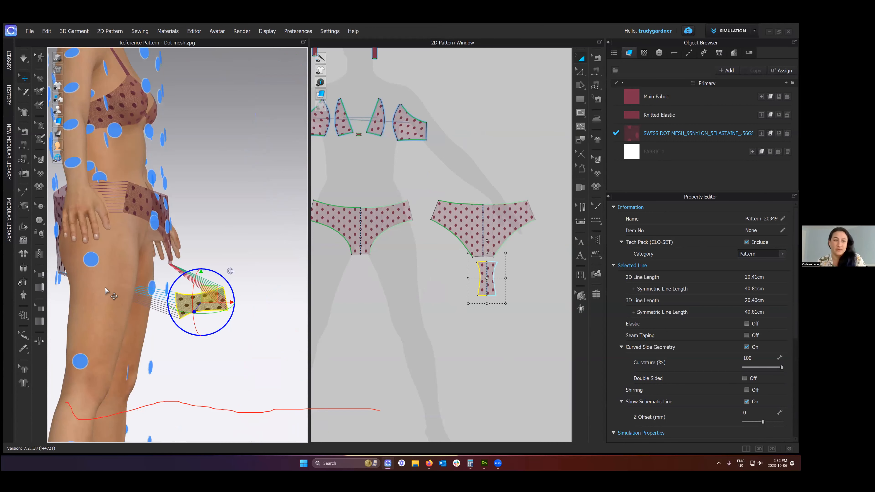
- Move the rotated gusset pattern inward between the avatar's legs, beneath the crotch
{"action": "left_click_drag", "start_coordinate": [206, 291], "coordinate": [150, 285]}
{"action": "right_click_drag", "start_coordinate": [167, 262], "coordinate": [173, 288]}
{"action": "left_click_drag", "start_coordinate": [199, 292], "coordinate": [295, 286]}
{"action": "right_click_drag", "start_coordinate": [296, 284], "coordinate": [256, 262]}
- Simulate the garment so the brief drapes on the avatar, and view the fit from the front and side
{"action": "key", "text": "space"}
{"action": "key", "text": "2"}
{"action": "left_click", "coordinate": [257, 256]}
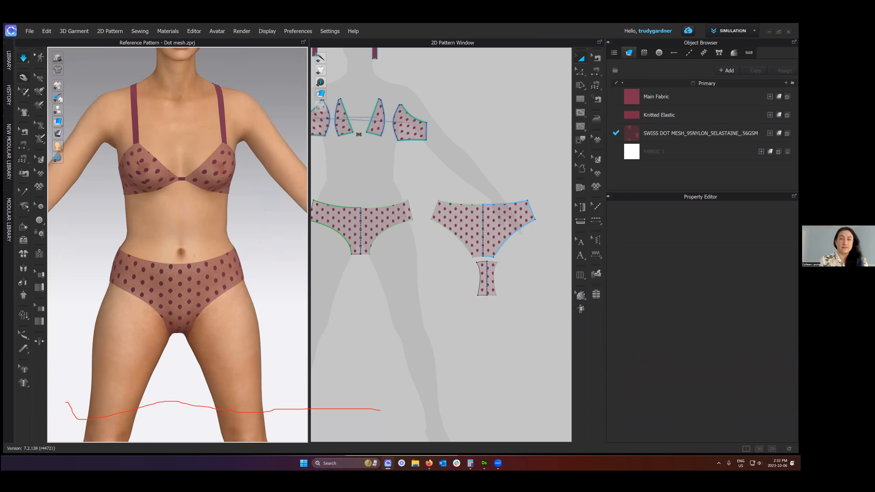
{"action": "left_click_drag", "start_coordinate": [602, 83], "coordinate": [604, 91]}
{"action": "key", "text": "Escape"}
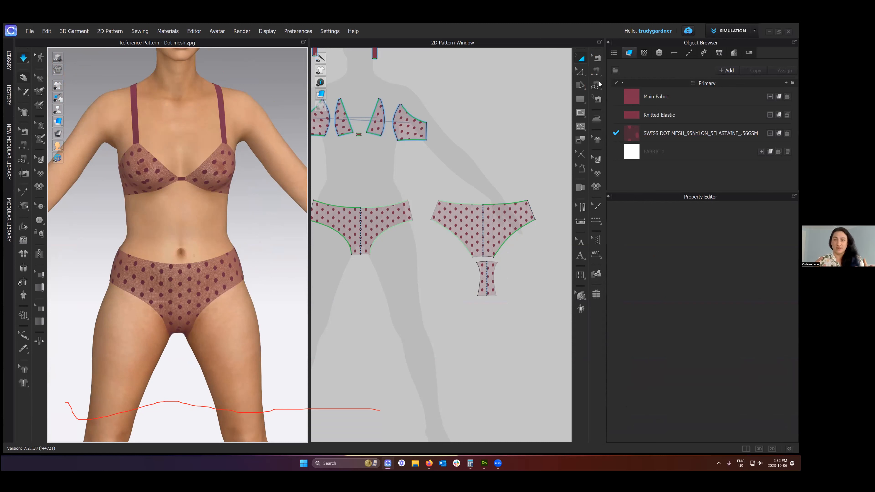
{"action": "scroll", "coordinate": [501, 125], "scroll_direction": "down", "scroll_amount": 1}
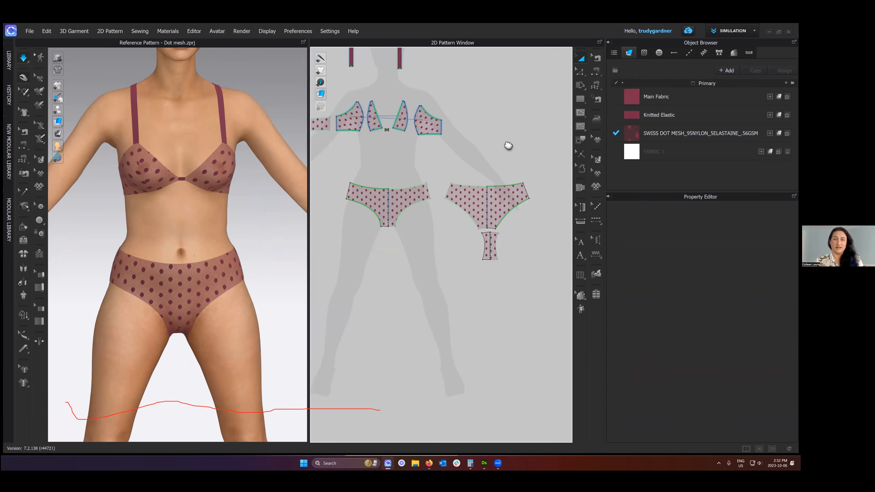
{"action": "right_click_drag", "start_coordinate": [224, 254], "coordinate": [230, 271]}
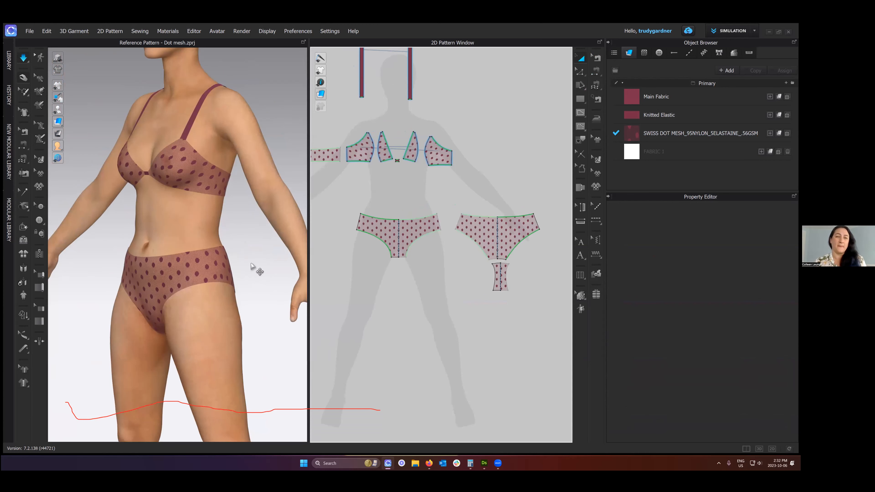
- Set the brief's front and back patterns apart around the avatar and examine the sewing lines at the side seam
{"action": "left_click", "coordinate": [186, 264]}
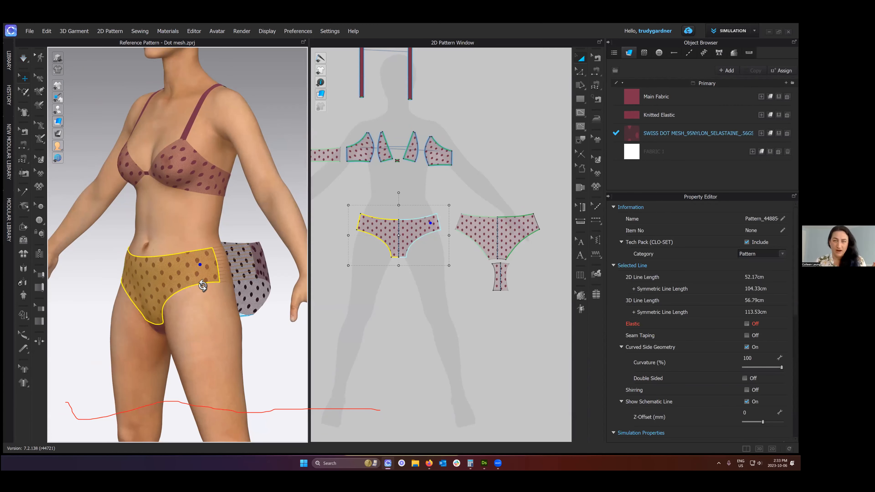
{"action": "right_click_drag", "start_coordinate": [193, 281], "coordinate": [188, 275]}
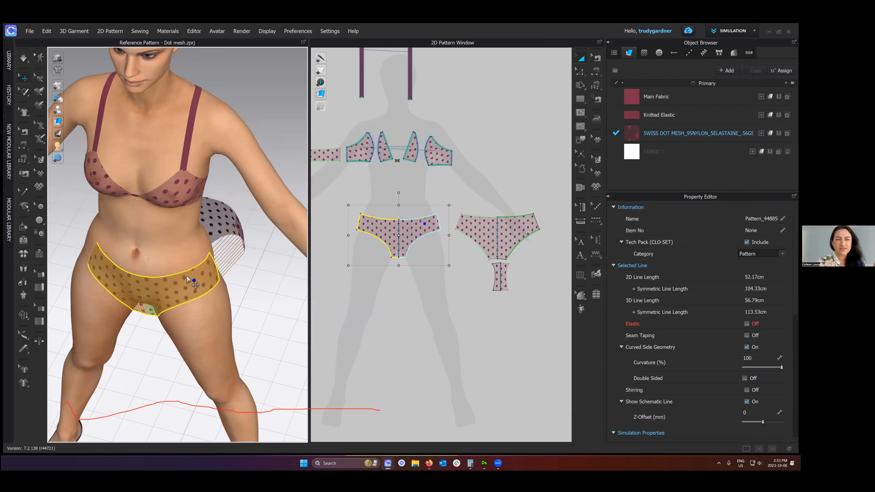
{"action": "left_click_drag", "start_coordinate": [194, 280], "coordinate": [187, 272]}
{"action": "right_click_drag", "start_coordinate": [241, 299], "coordinate": [243, 278]}
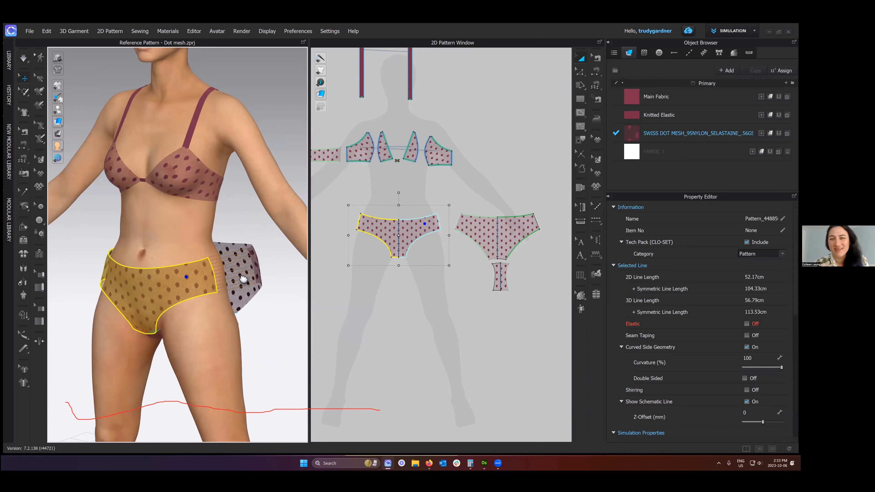
{"action": "middle_click_drag", "start_coordinate": [244, 280], "coordinate": [241, 258]}
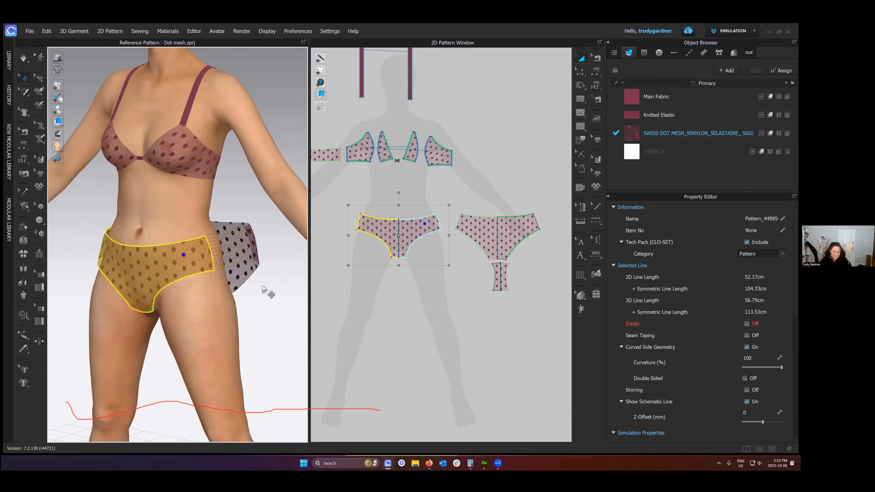
{"action": "left_click", "coordinate": [261, 272]}
{"action": "mouse_move", "coordinate": [260, 272]}
{"action": "right_mouse_down"}
{"action": "mouse_move", "coordinate": [276, 272]}
{"action": "mouse_move", "coordinate": [245, 269]}
{"action": "right_mouse_up"}
{"action": "right_click_drag", "start_coordinate": [119, 256], "coordinate": [156, 280]}
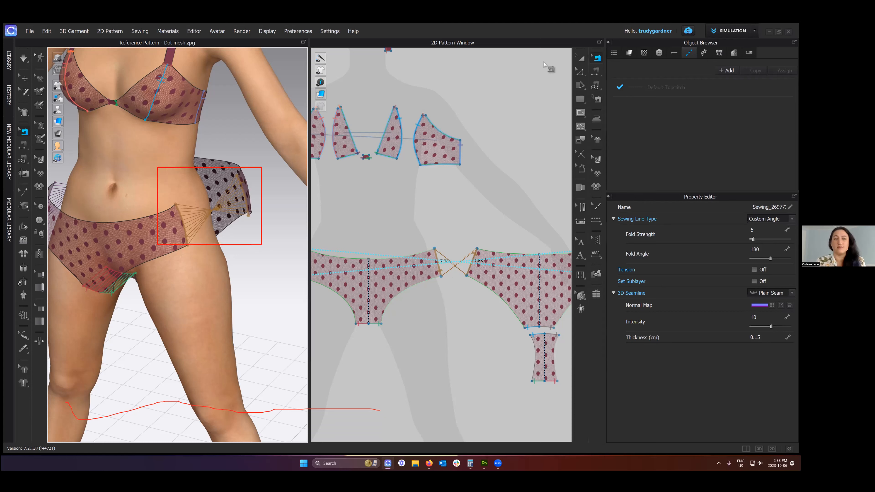
- Reverse the crossed sewing between the front and back brief side seams with the Edit Sewing tool
{"action": "left_click", "coordinate": [595, 56]}
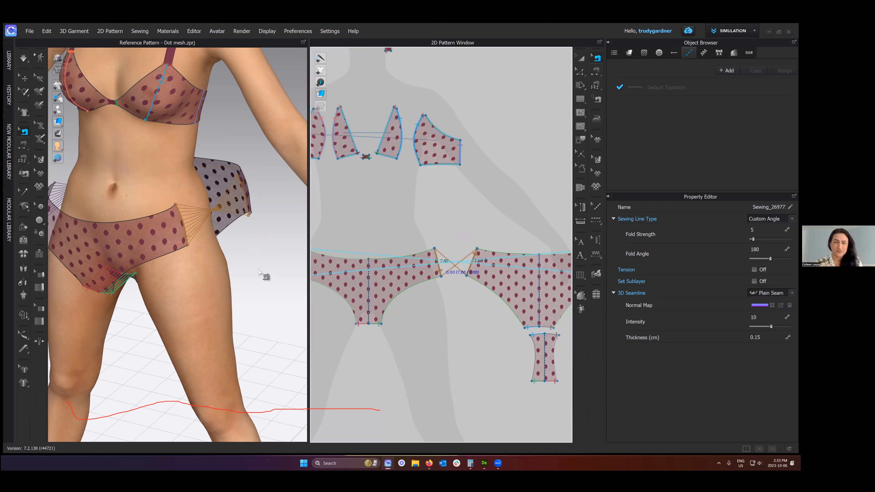
{"action": "right_click", "coordinate": [437, 256]}
{"action": "left_click", "coordinate": [464, 270]}
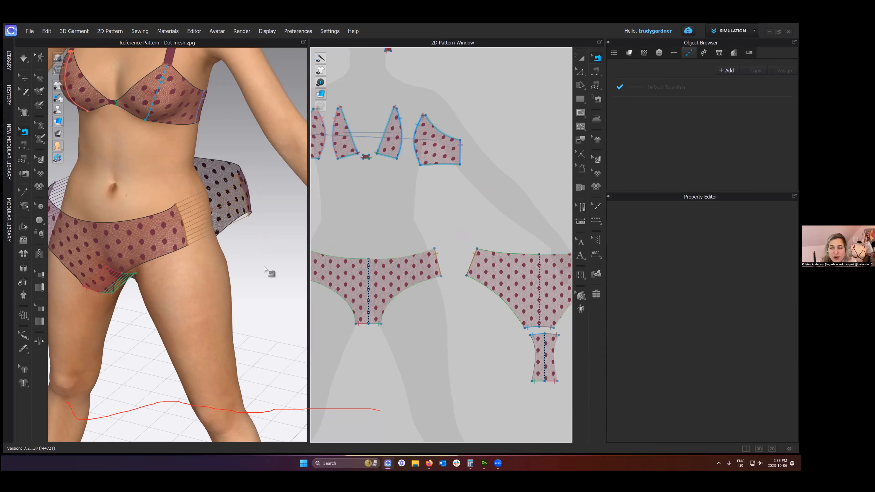
{"action": "scroll", "coordinate": [265, 269], "scroll_direction": "down", "scroll_amount": 2}
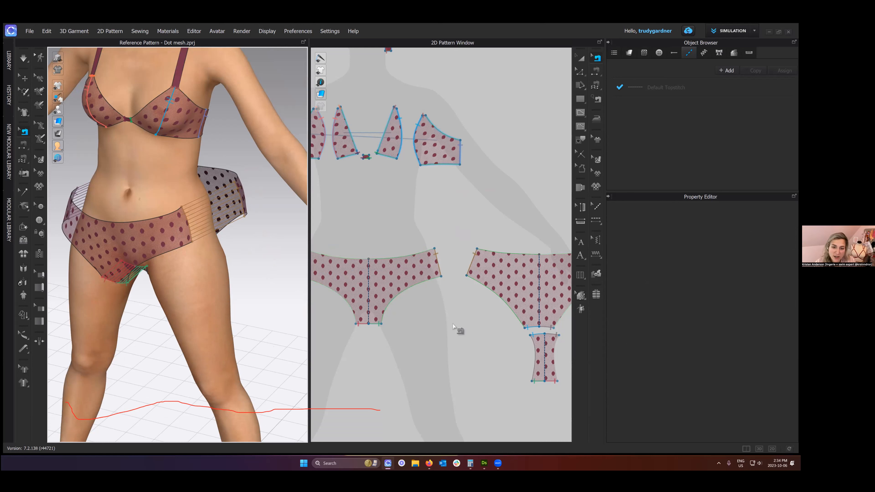
- Select the sewing that joins the strap to the bra's back band, then start the garment simulation
{"action": "scroll", "coordinate": [453, 326], "scroll_direction": "down", "scroll_amount": 2}
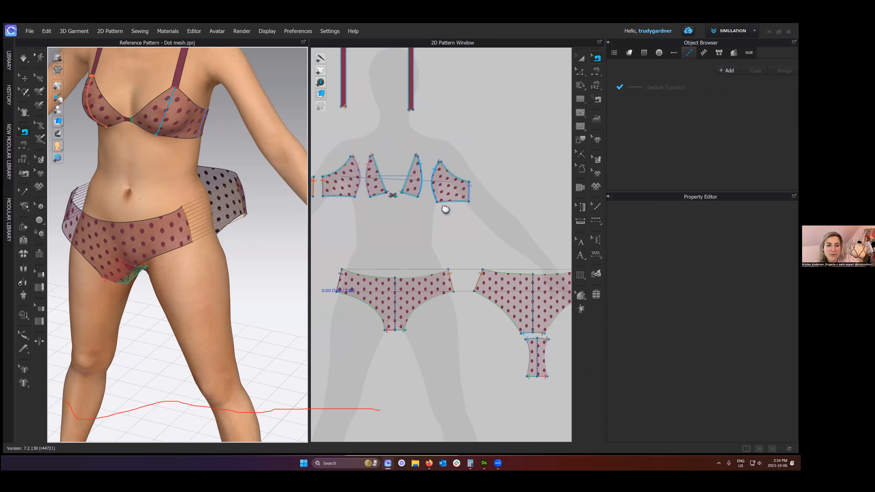
{"action": "middle_click_drag", "start_coordinate": [476, 204], "coordinate": [485, 226]}
{"action": "scroll", "coordinate": [485, 226], "scroll_direction": "down", "scroll_amount": 2}
{"action": "left_click", "coordinate": [385, 263]}
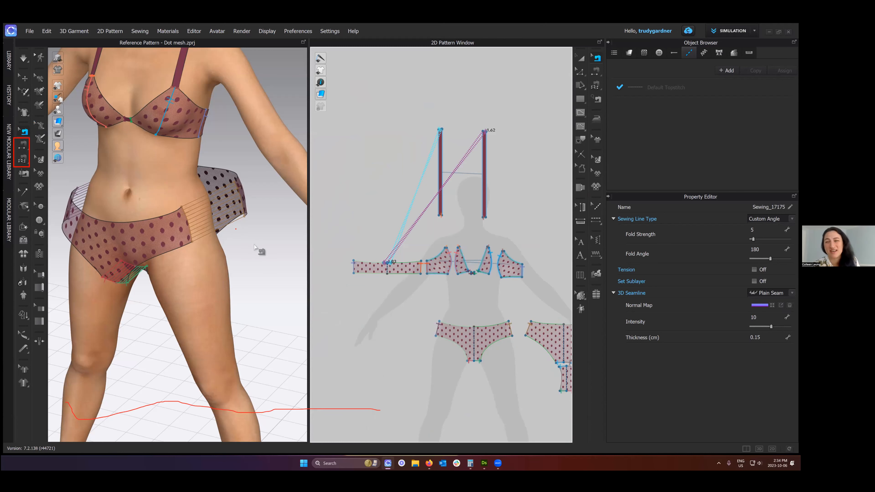
{"action": "scroll", "coordinate": [253, 247], "scroll_direction": "down", "scroll_amount": 1}
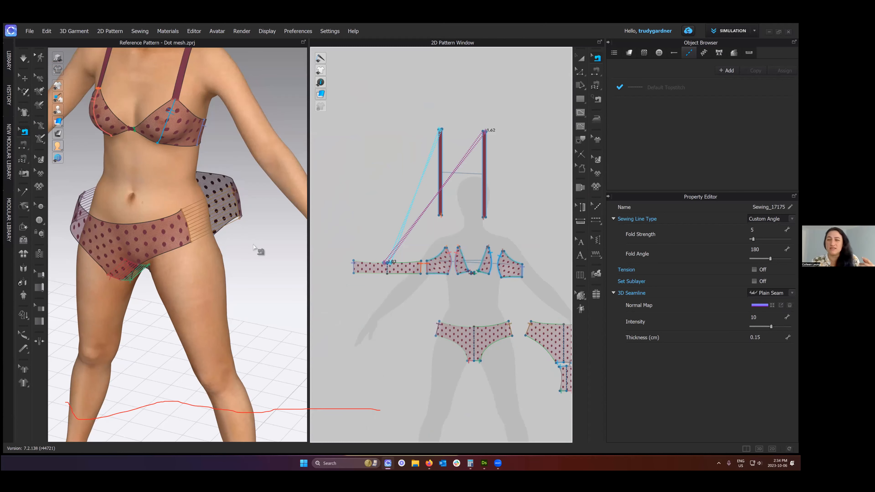
{"action": "key", "text": "space"}
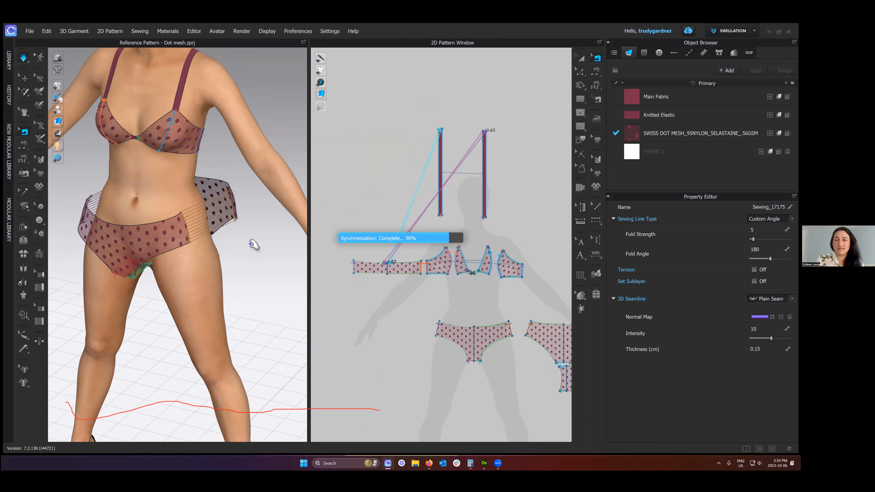
- Finish the garment simulation, switch to the Select/Move tool and view the drape from the front and three-quarter angle
{"action": "key", "text": "space"}
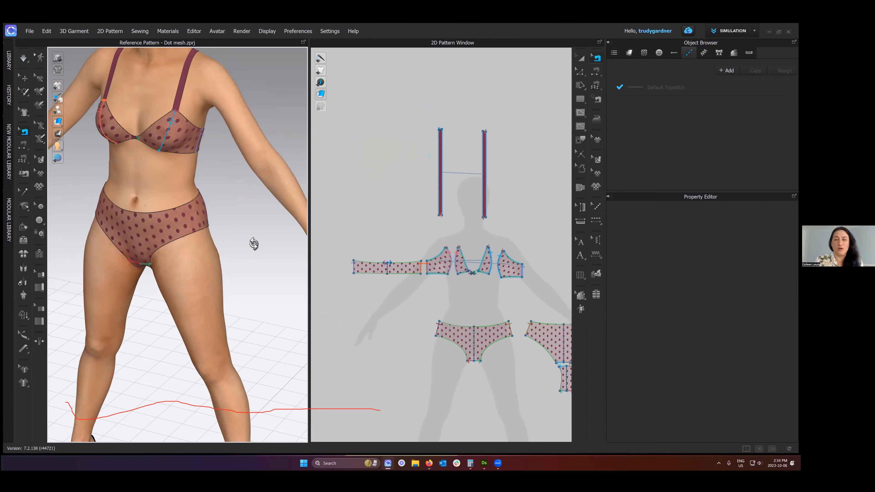
{"action": "scroll", "coordinate": [255, 245], "scroll_direction": "down", "scroll_amount": 1}
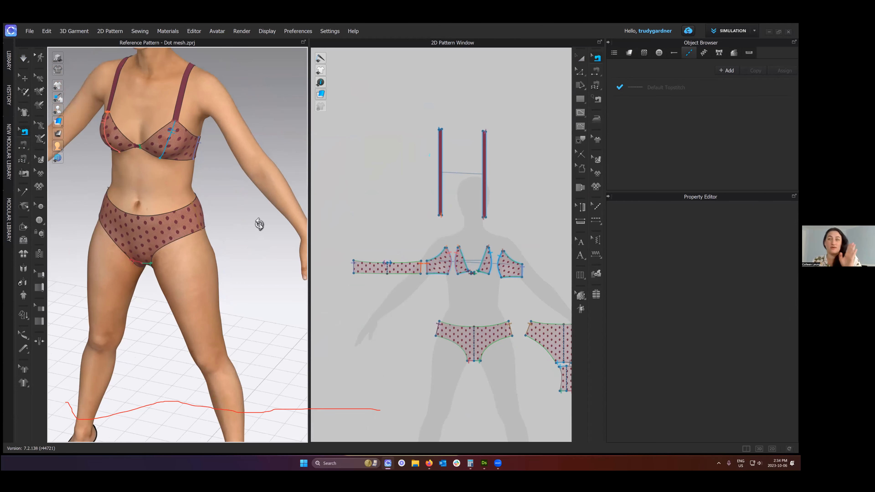
{"action": "right_click_drag", "start_coordinate": [265, 223], "coordinate": [260, 221]}
{"action": "key", "text": "q"}
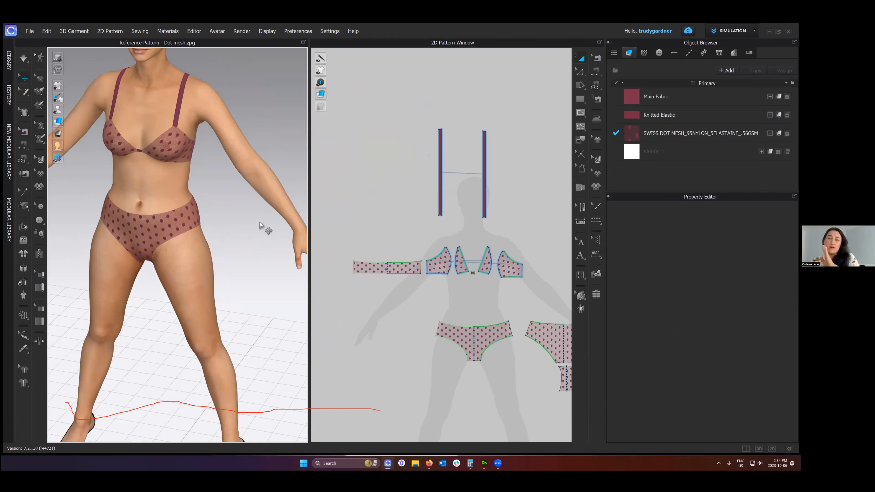
{"action": "key", "text": "2"}
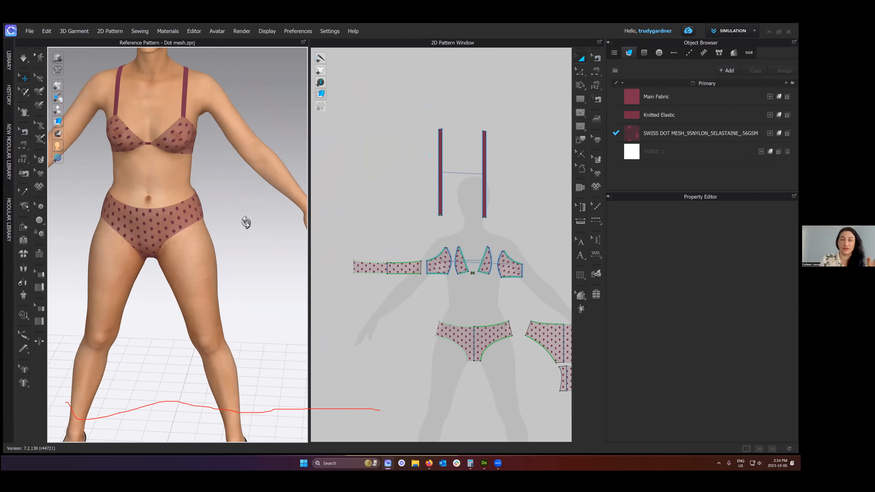
{"action": "scroll", "coordinate": [241, 265], "scroll_direction": "up", "scroll_amount": 2}
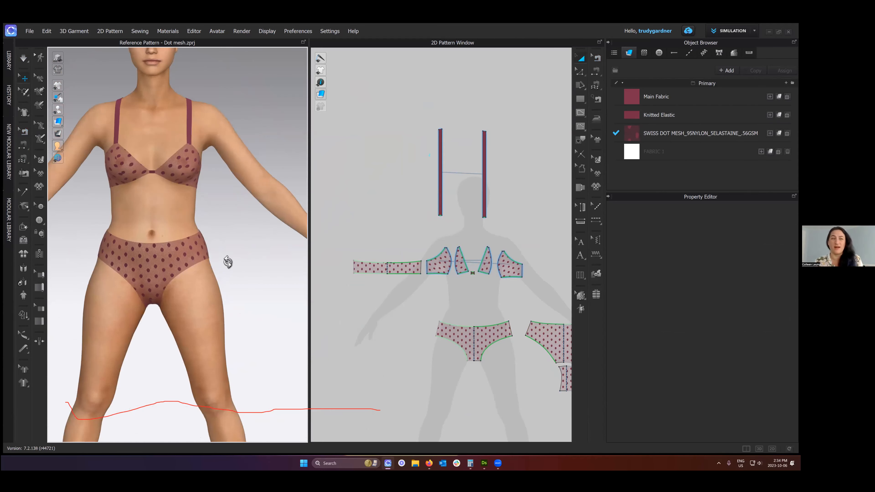
{"action": "right_click_drag", "start_coordinate": [227, 260], "coordinate": [224, 263]}
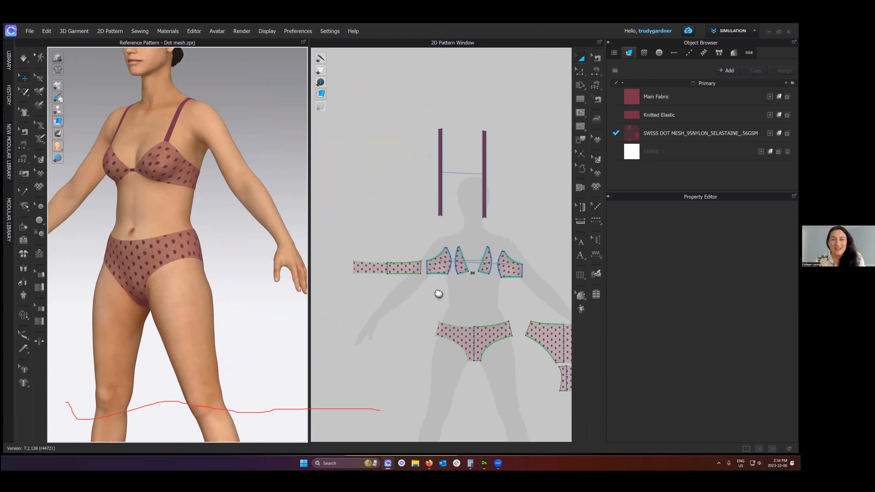
- Collapse the Object Browser and Property Editor to enlarge the 3D and 2D windows
{"action": "left_click", "coordinate": [608, 42]}
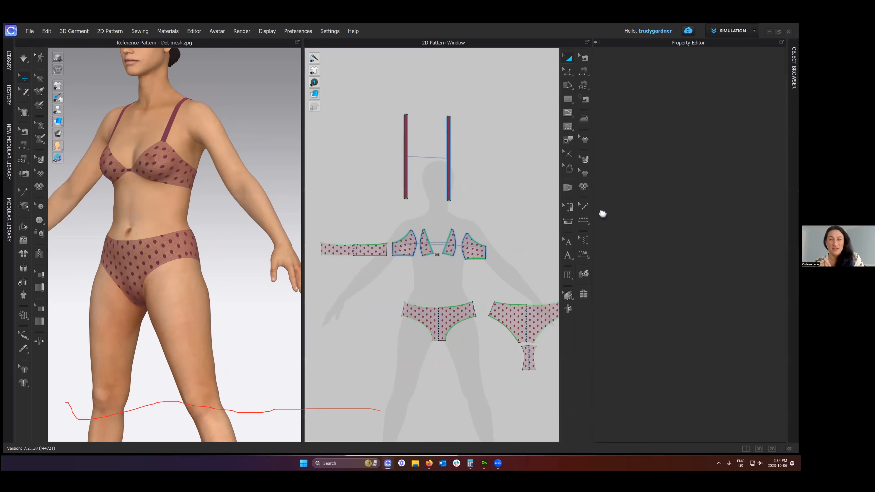
{"action": "scroll", "coordinate": [603, 239], "scroll_direction": "down", "scroll_amount": 3}
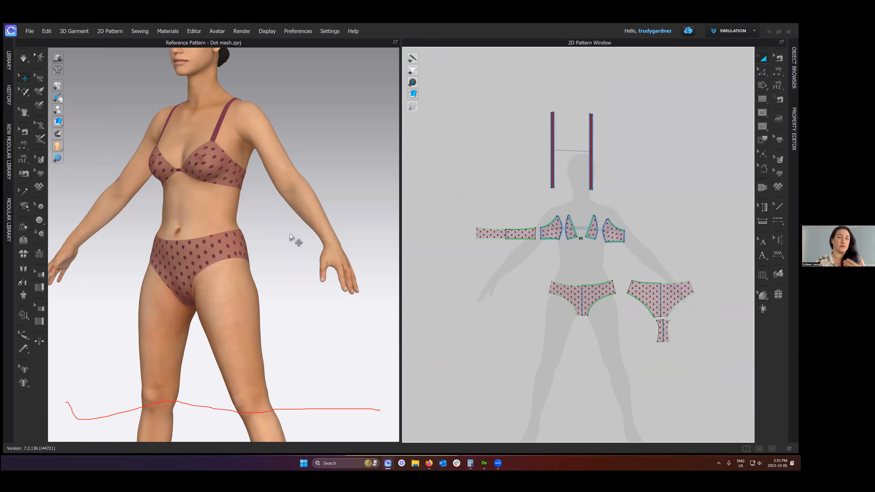
- Examine the draped bra and brief from the front and three-quarter angle, and the flat patterns up close
{"action": "key", "text": "2"}
{"action": "scroll", "coordinate": [302, 247], "scroll_direction": "up", "scroll_amount": 2}
{"action": "middle_click_drag", "start_coordinate": [302, 247], "coordinate": [309, 295]}
{"action": "right_click_drag", "start_coordinate": [311, 266], "coordinate": [304, 262]}
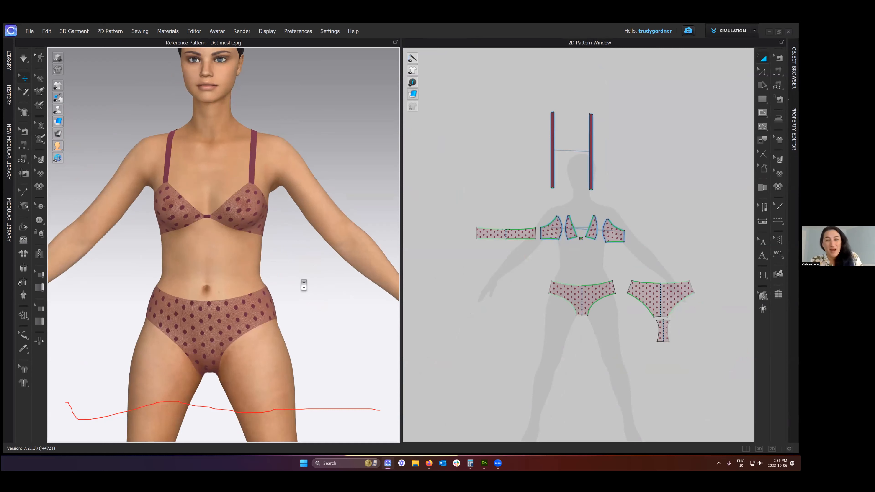
{"action": "scroll", "coordinate": [301, 281], "scroll_direction": "up", "scroll_amount": 2}
{"action": "right_click_drag", "start_coordinate": [292, 280], "coordinate": [278, 282]}
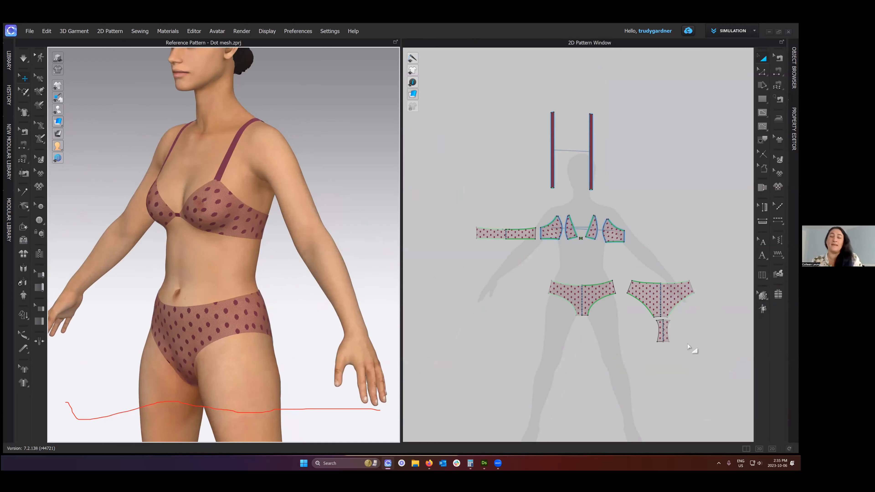
{"action": "scroll", "coordinate": [594, 294], "scroll_direction": "up", "scroll_amount": 2}
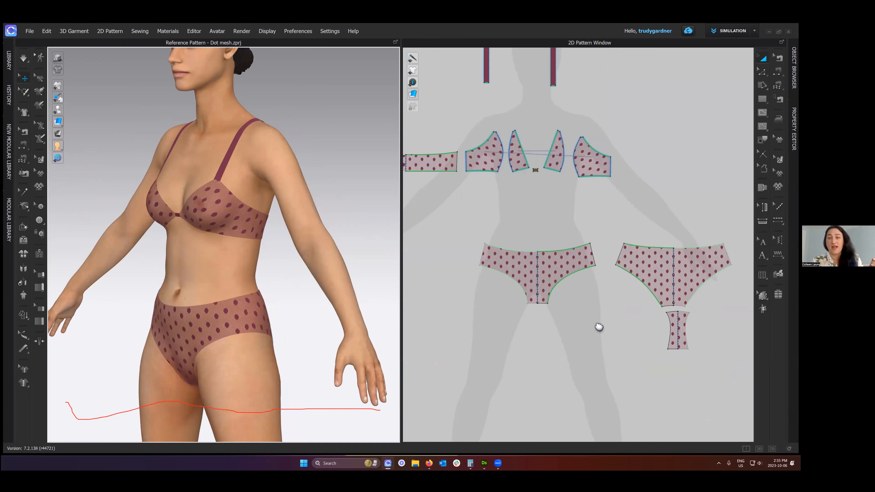
{"action": "scroll", "coordinate": [571, 211], "scroll_direction": "up", "scroll_amount": 2}
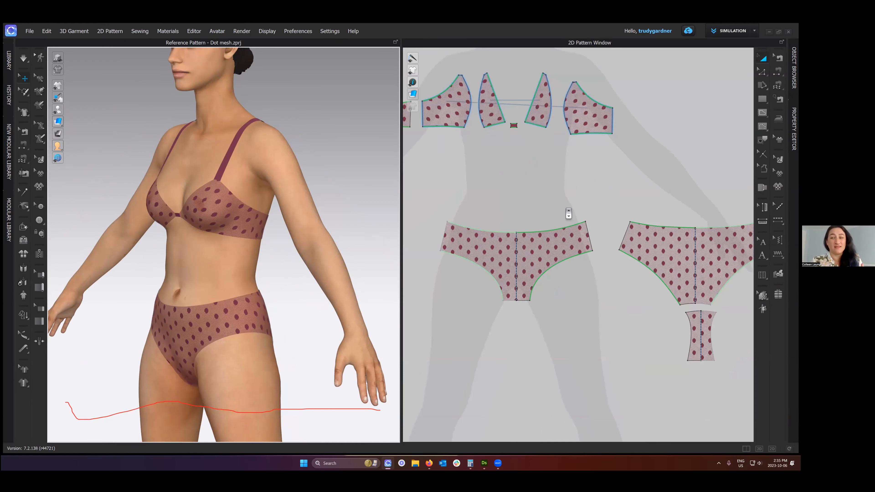
{"action": "scroll", "coordinate": [586, 241], "scroll_direction": "up", "scroll_amount": 1}
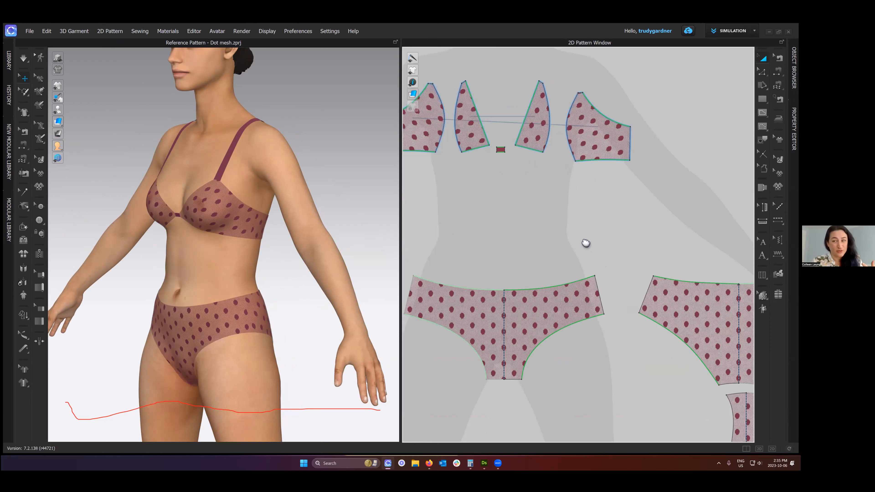
{"action": "scroll", "coordinate": [585, 242], "scroll_direction": "down", "scroll_amount": 4}
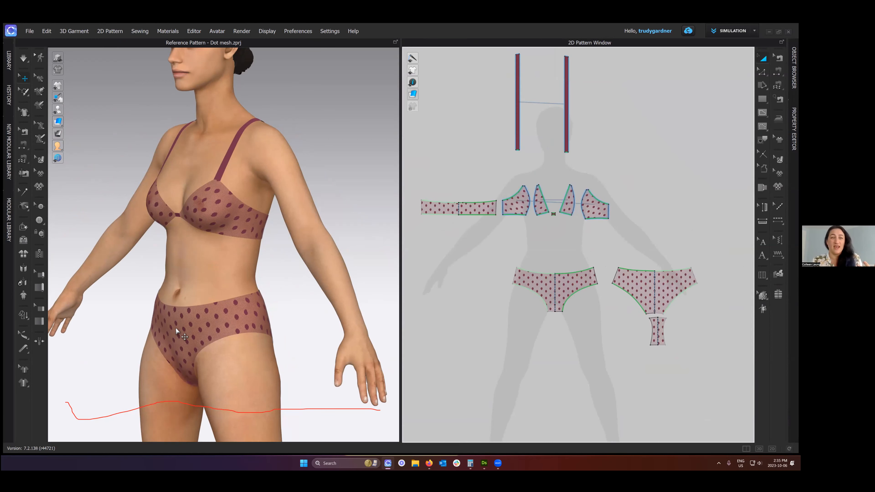
- Move the brief's front and back patterns away from the avatar, then simulate to sew them together
{"action": "left_click", "coordinate": [256, 304]}
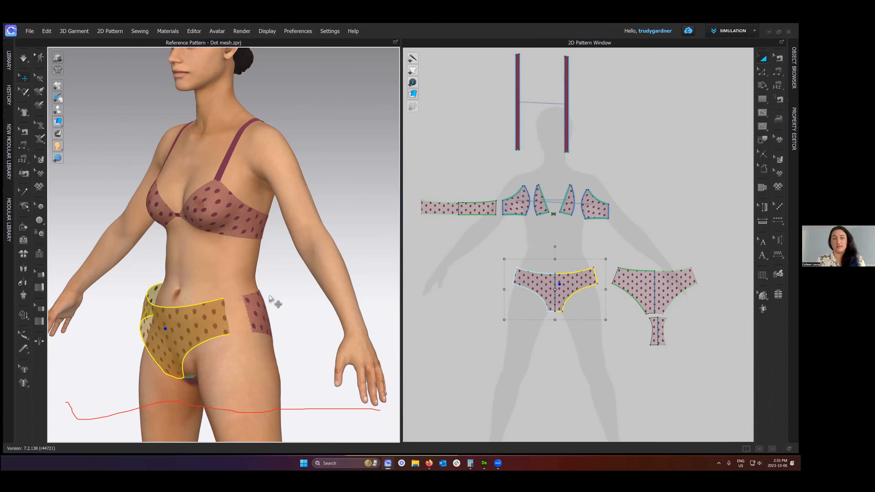
{"action": "left_click", "coordinate": [20, 57]}
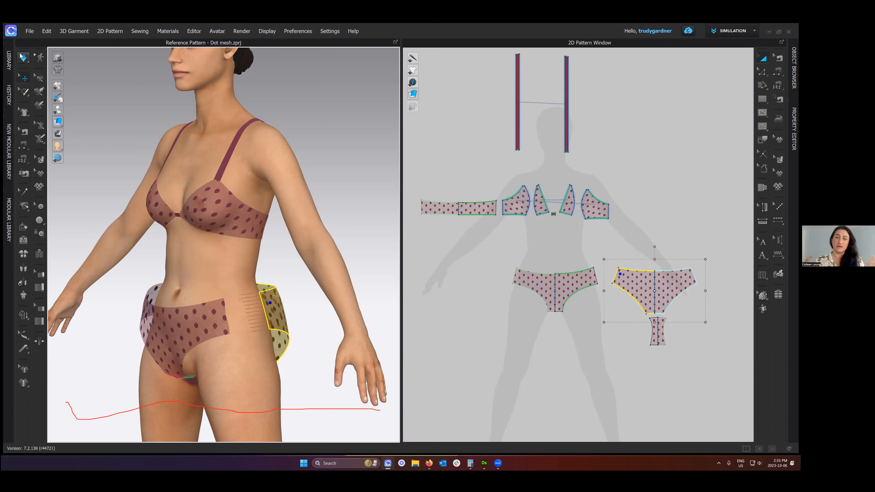
{"action": "left_click_drag", "start_coordinate": [14, 49], "coordinate": [38, 68], "text": "ctrl"}
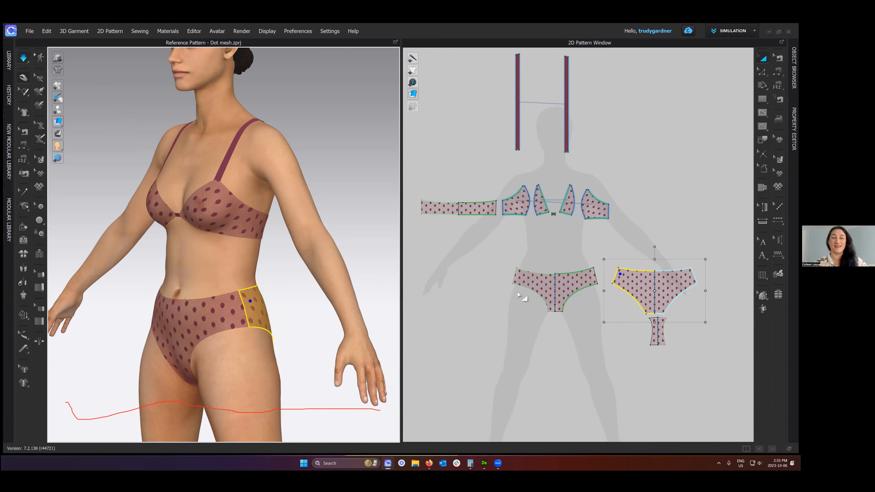
- Reverse the side seam sewing between the front and back brief patterns so it crosses, then simulate the garment
{"action": "key", "text": "b"}
{"action": "left_click", "coordinate": [595, 284]}
{"action": "key", "text": "ctrl+b"}
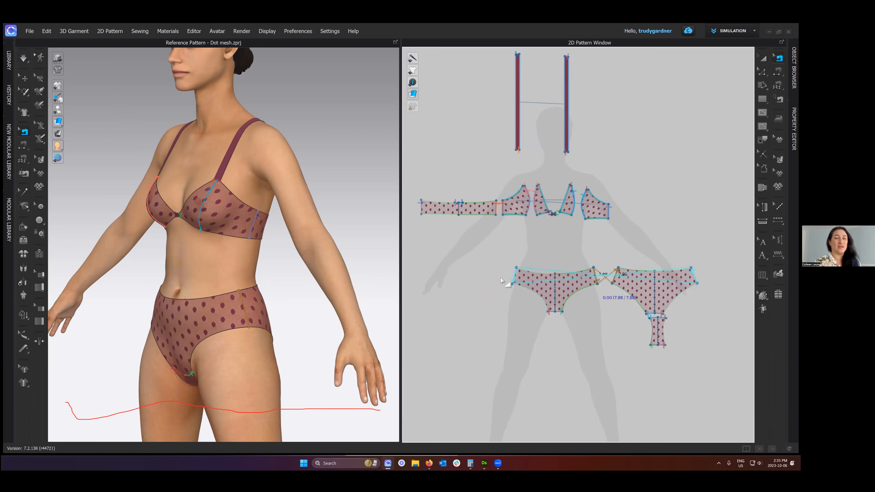
{"action": "key", "text": "a"}
{"action": "key", "text": "space"}
{"action": "key", "text": "b"}
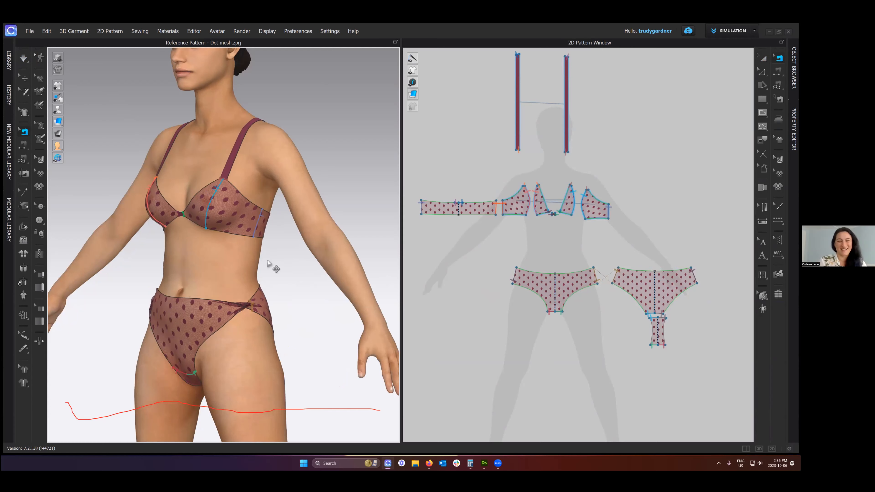
- Set the front and back brief patterns apart around the avatar and examine the crossed sewing at the side seam
{"action": "key", "text": "a"}
{"action": "scroll", "coordinate": [294, 255], "scroll_direction": "up", "scroll_amount": 2}
{"action": "left_click", "coordinate": [171, 274]}
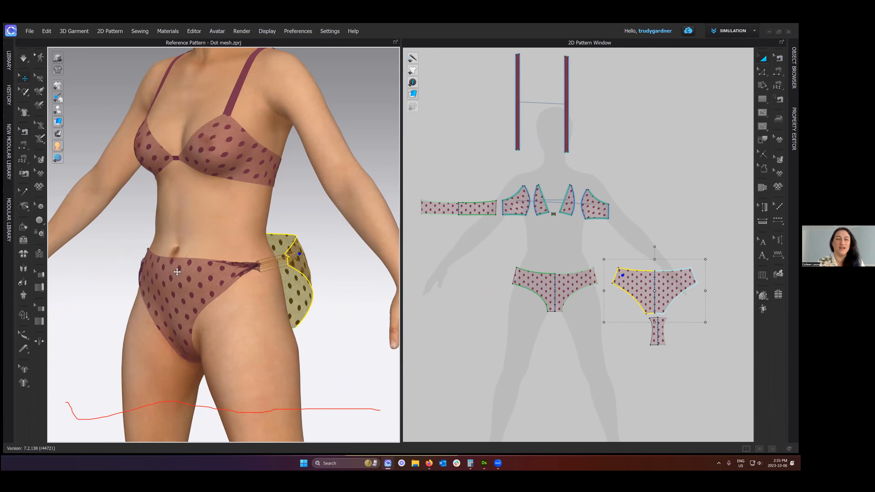
{"action": "left_click", "coordinate": [177, 272]}
{"action": "scroll", "coordinate": [187, 310], "scroll_direction": "down", "scroll_amount": 3}
{"action": "right_click_drag", "start_coordinate": [187, 310], "coordinate": [185, 298]}
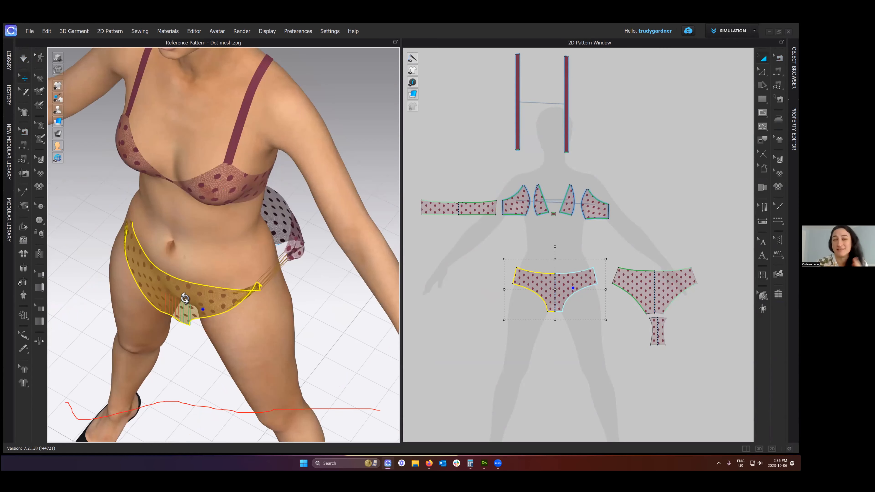
{"action": "scroll", "coordinate": [186, 309], "scroll_direction": "up", "scroll_amount": 3}
{"action": "left_click", "coordinate": [186, 309]}
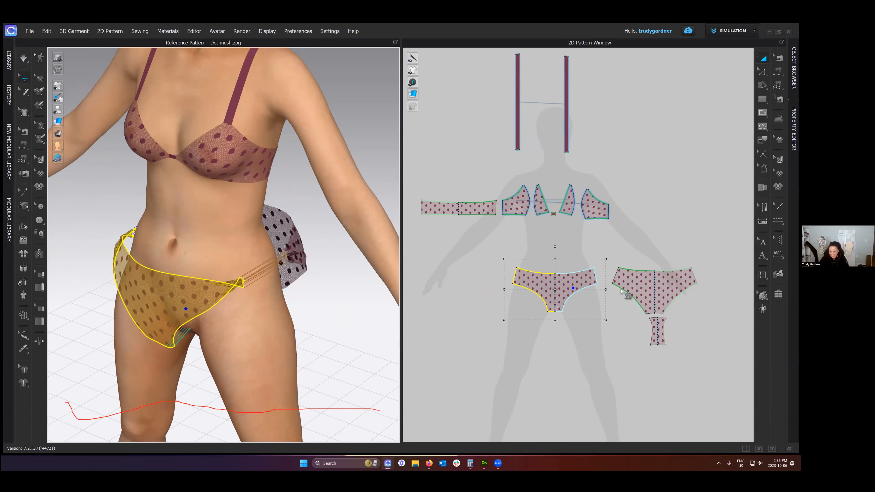
- Uncross the brief's side seam sewing with the Edit Sewing tool and simulate the garment
{"action": "key", "text": "n"}
{"action": "scroll", "coordinate": [622, 291], "scroll_direction": "up", "scroll_amount": 3}
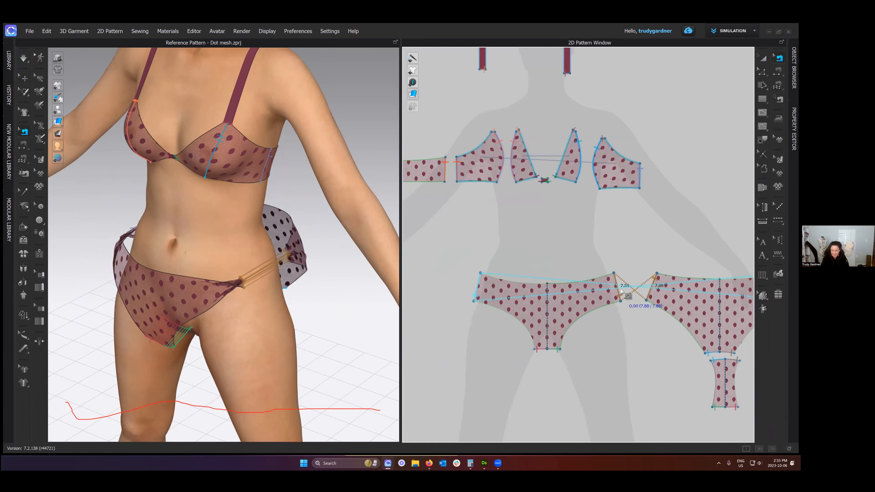
{"action": "key", "text": "ctrl+b"}
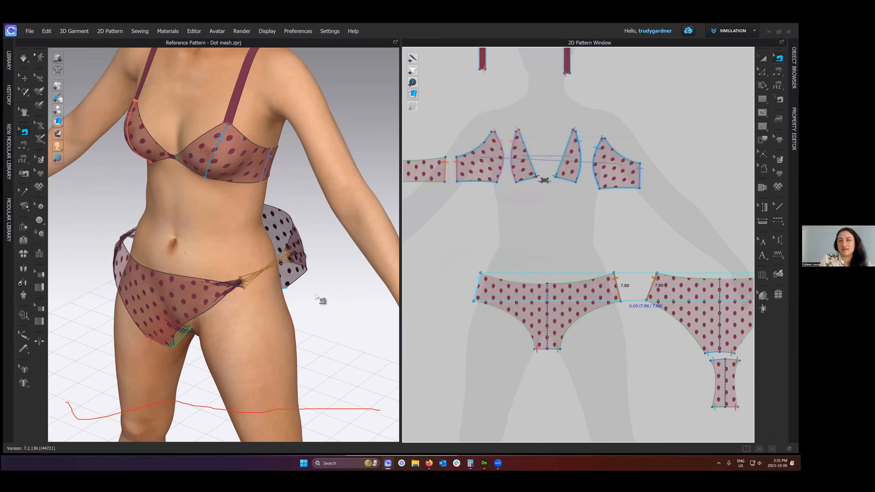
{"action": "key", "text": "space"}
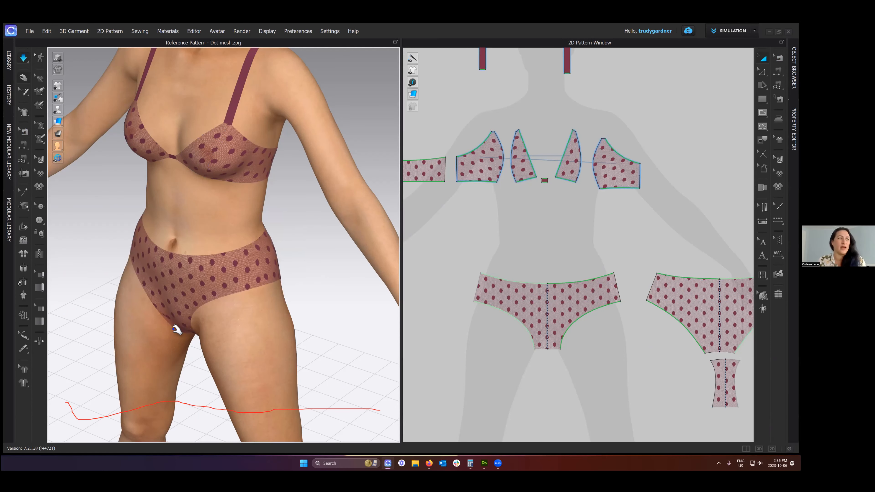
- Pull the brief's front into place on the avatar from the front view while the simulation runs
{"action": "key", "text": "2"}
{"action": "left_click", "coordinate": [206, 333]}
{"action": "left_click_drag", "start_coordinate": [206, 304], "coordinate": [252, 299]}
{"action": "left_click_drag", "start_coordinate": [183, 301], "coordinate": [295, 307]}
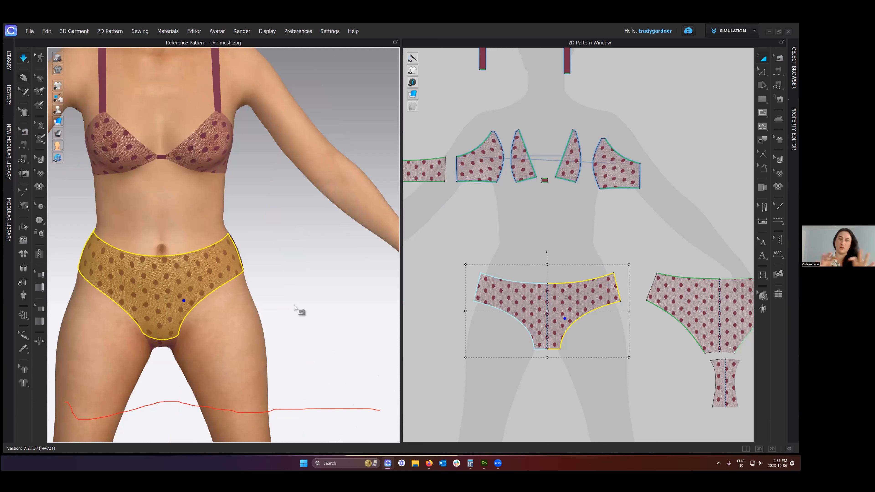
{"action": "key", "text": "space"}
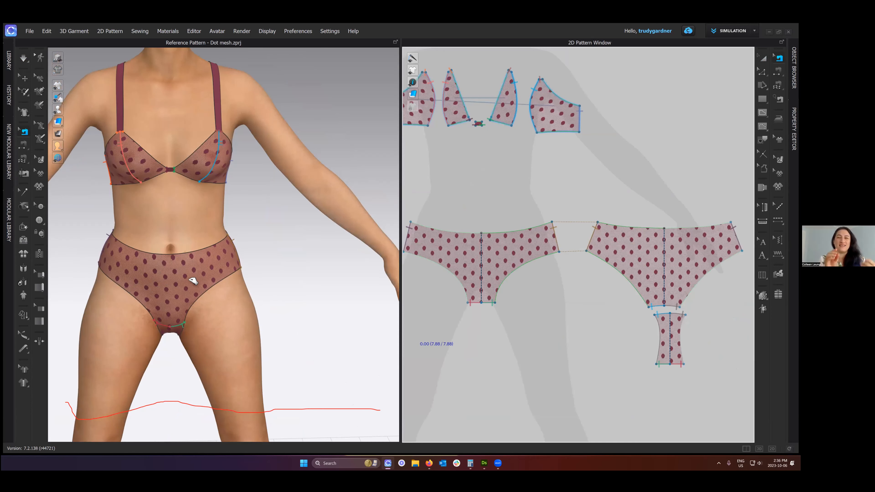
{"action": "scroll", "coordinate": [222, 281], "scroll_direction": "up", "scroll_amount": 1}
{"action": "middle_click_drag", "start_coordinate": [220, 281], "coordinate": [234, 290]}
{"action": "key", "text": "space"}
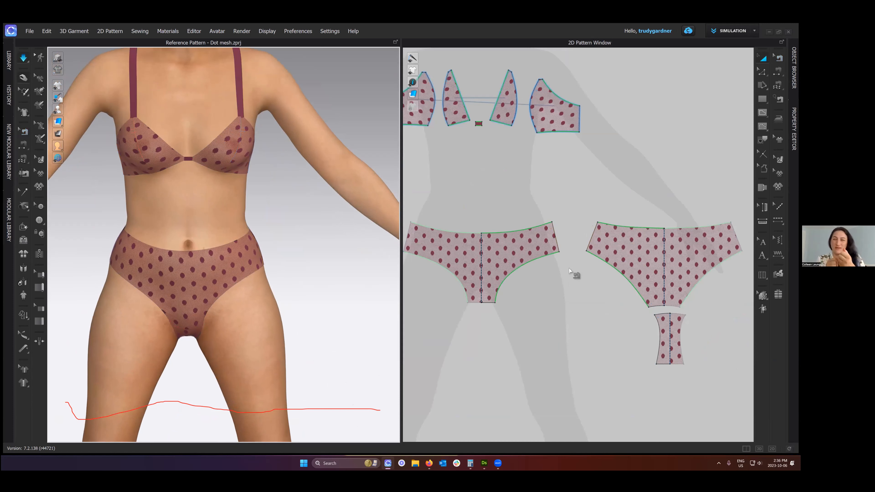
{"action": "left_click_drag", "start_coordinate": [207, 289], "coordinate": [225, 289]}
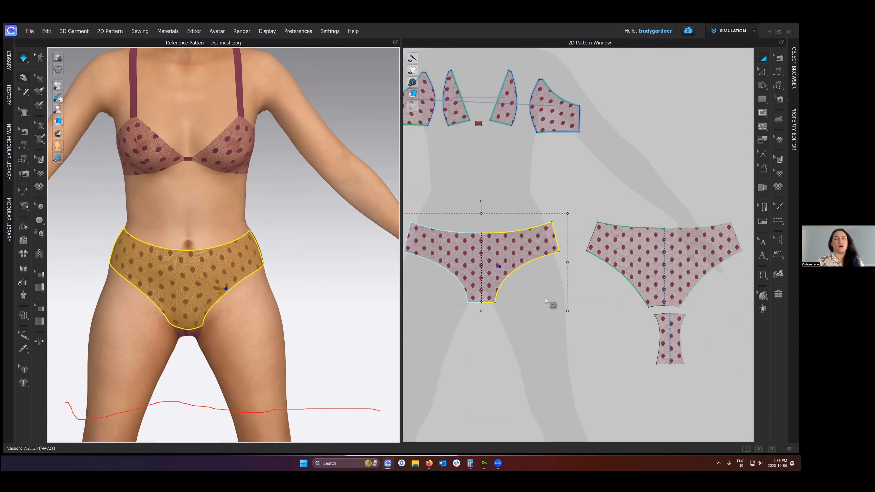
- Shorten the side seam sewing on the front brief pattern with the Edit Sewing tool and simulate the garment
{"action": "key", "text": "b"}
{"action": "scroll", "coordinate": [546, 300], "scroll_direction": "up", "scroll_amount": 3}
{"action": "middle_click_drag", "start_coordinate": [541, 281], "coordinate": [549, 323]}
{"action": "scroll", "coordinate": [549, 324], "scroll_direction": "up", "scroll_amount": 3}
{"action": "scroll", "coordinate": [292, 317], "scroll_direction": "down", "scroll_amount": 1}
{"action": "right_click_drag", "start_coordinate": [293, 316], "coordinate": [344, 302]}
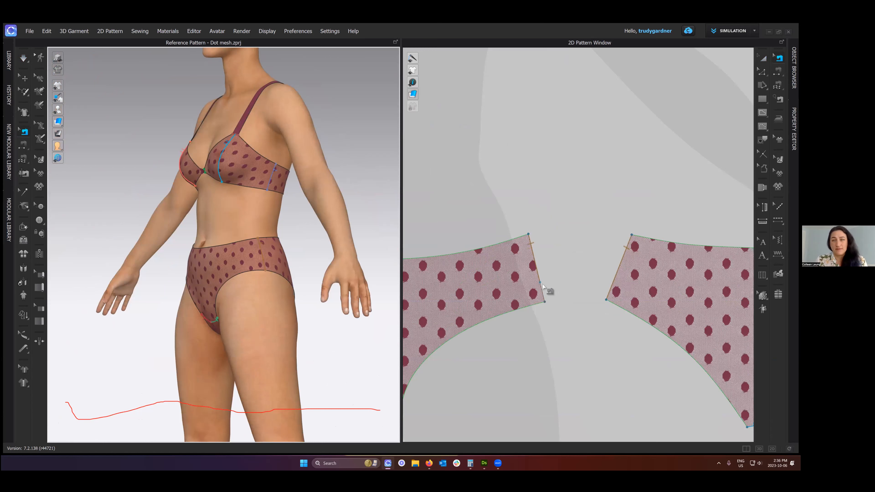
{"action": "key", "text": "3"}
{"action": "key", "text": "space"}
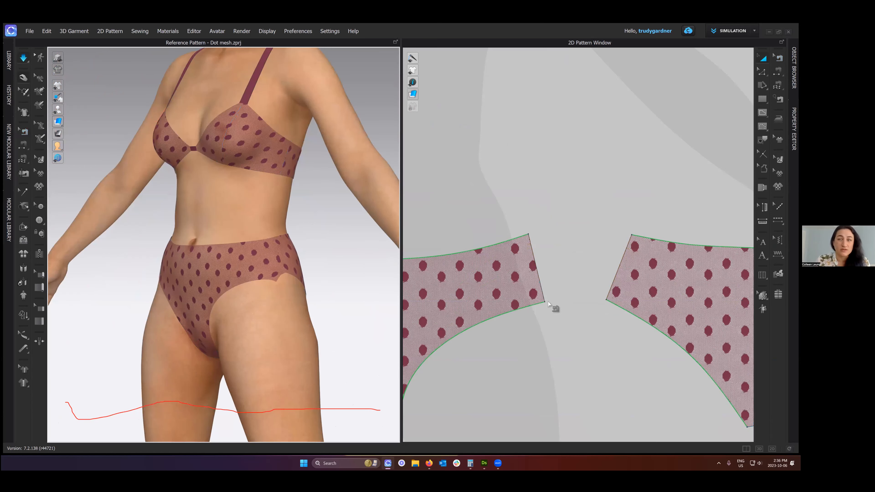
{"action": "key", "text": "space"}
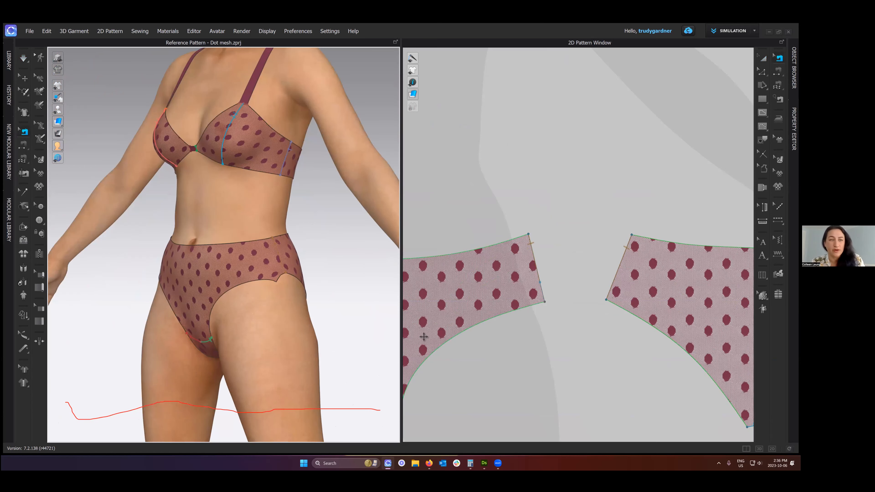
- Restore the sewing to the full length of the brief's side seam and simulate the garment
{"action": "key", "text": "space"}
{"action": "left_click_drag", "start_coordinate": [290, 266], "coordinate": [300, 261]}
{"action": "key", "text": "space"}
{"action": "right_click_drag", "start_coordinate": [151, 265], "coordinate": [169, 271]}
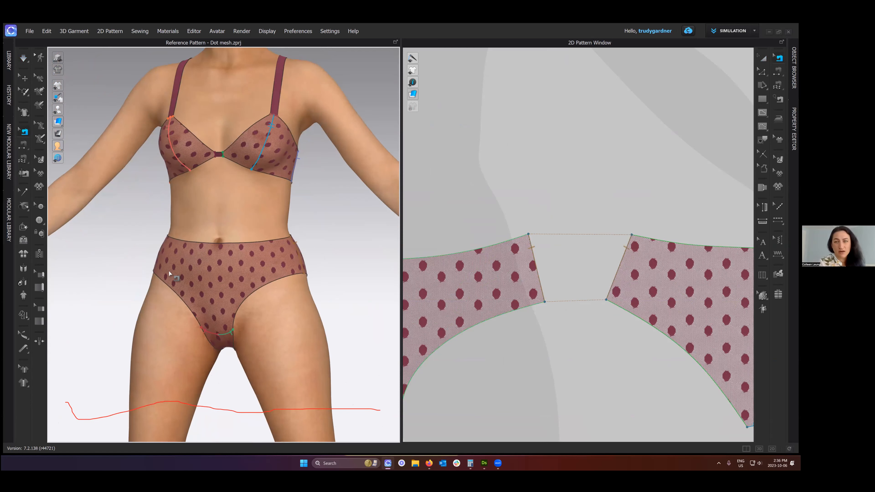
- Simulate the garment in front view and tug the front brief pattern to settle the fit
{"action": "key", "text": "2"}
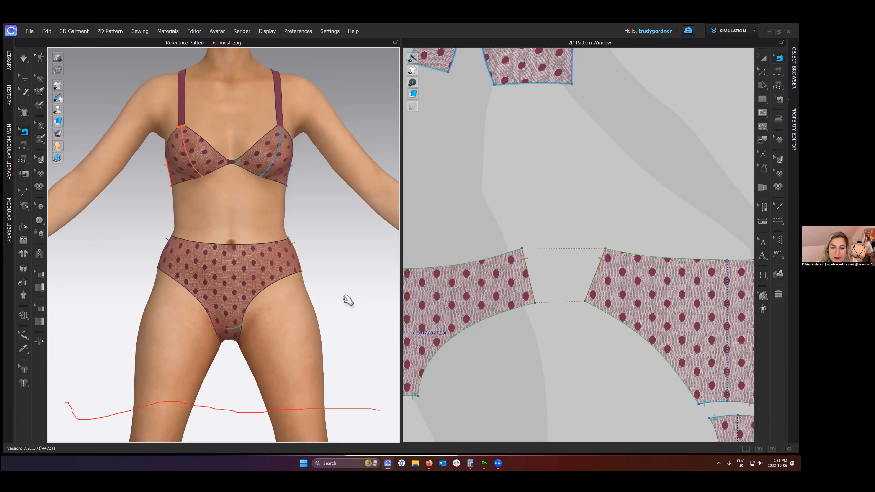
{"action": "key", "text": "space"}
{"action": "left_click_drag", "start_coordinate": [254, 291], "coordinate": [302, 305]}
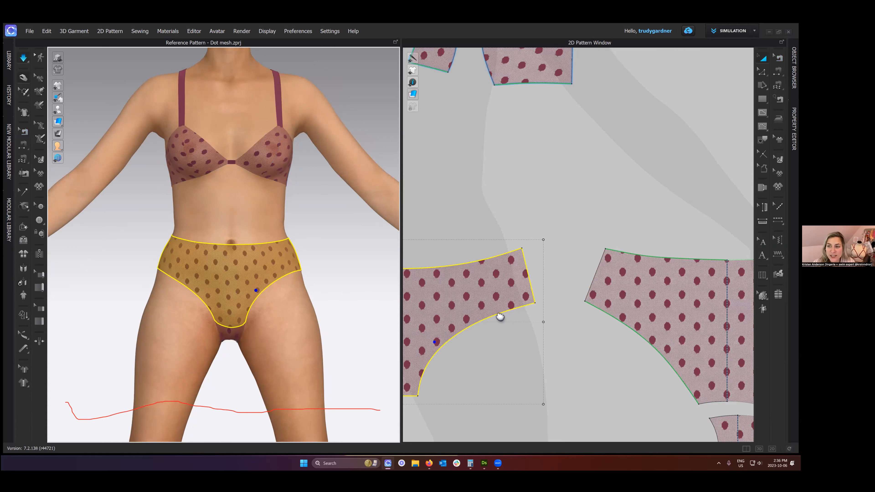
- Stop the simulation, select the avatar and open its Skin Offset for editing
{"action": "key", "text": "space"}
{"action": "scroll", "coordinate": [568, 318], "scroll_direction": "down", "scroll_amount": 5}
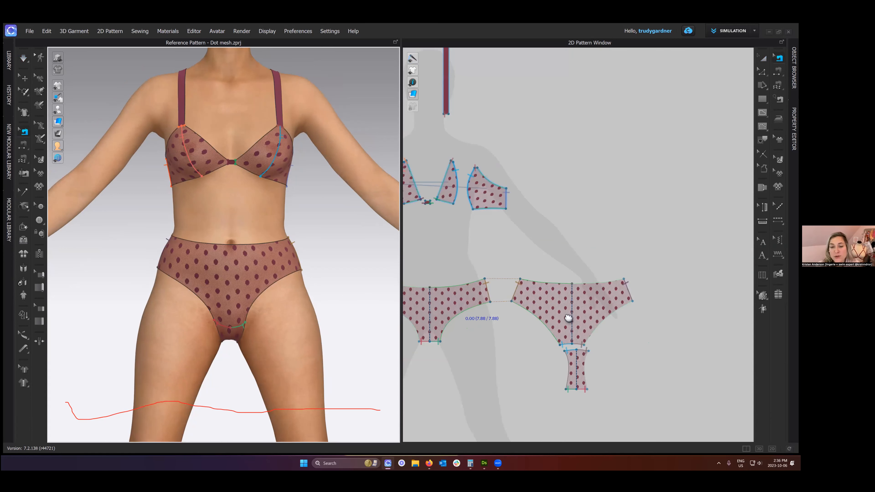
{"action": "middle_click_drag", "start_coordinate": [461, 319], "coordinate": [569, 318]}
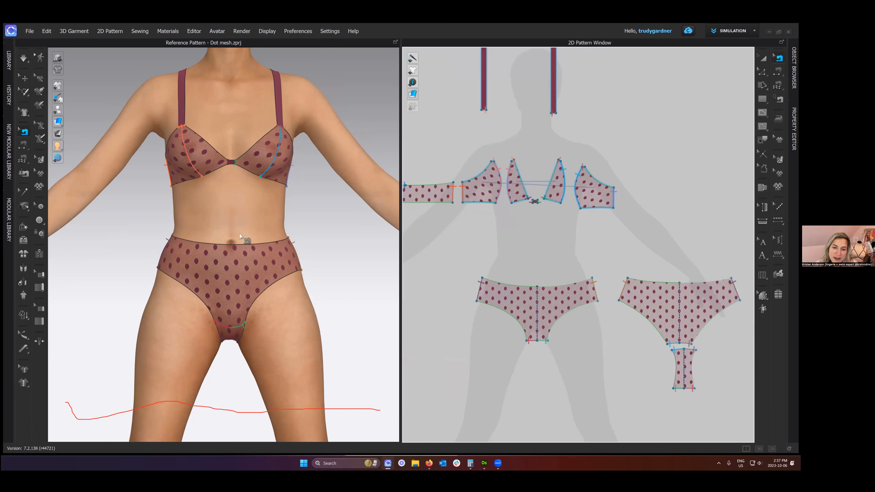
{"action": "key", "text": "q"}
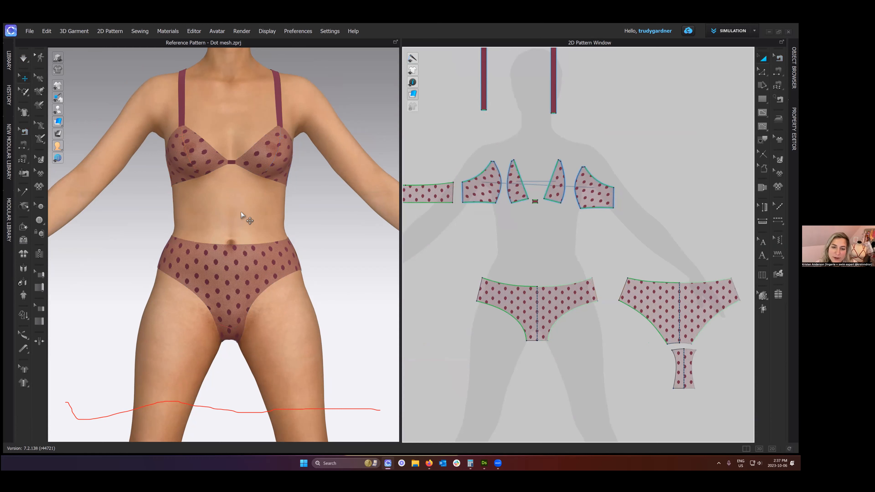
{"action": "left_click", "coordinate": [227, 214]}
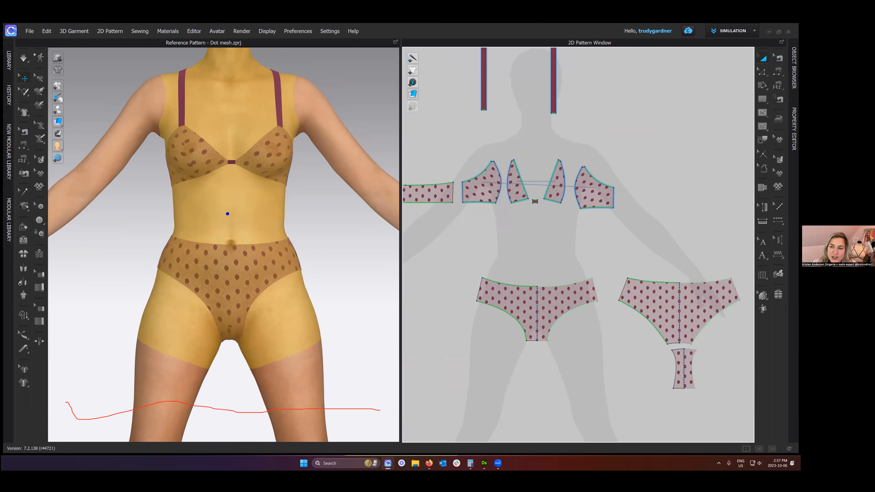
{"action": "left_click", "coordinate": [794, 129]}
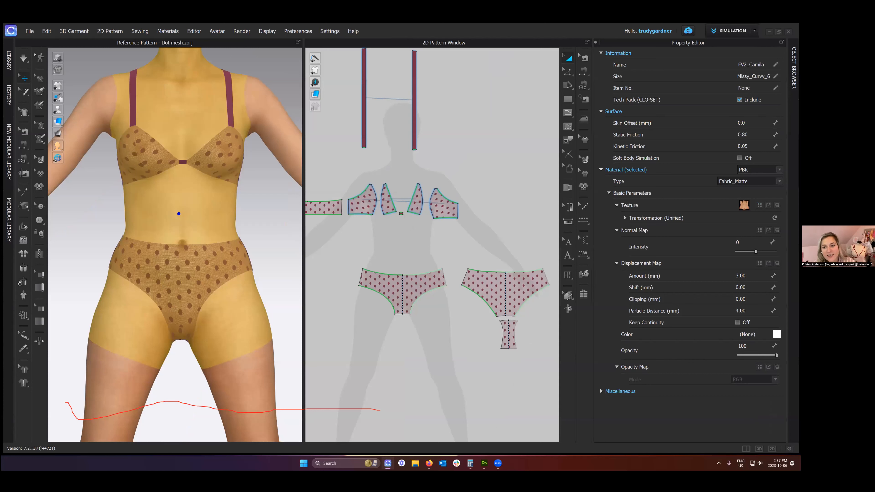
{"action": "left_click_drag", "start_coordinate": [741, 207], "coordinate": [757, 221]}
{"action": "left_click", "coordinate": [129, 64]}
{"action": "key", "text": "ctrl+z"}
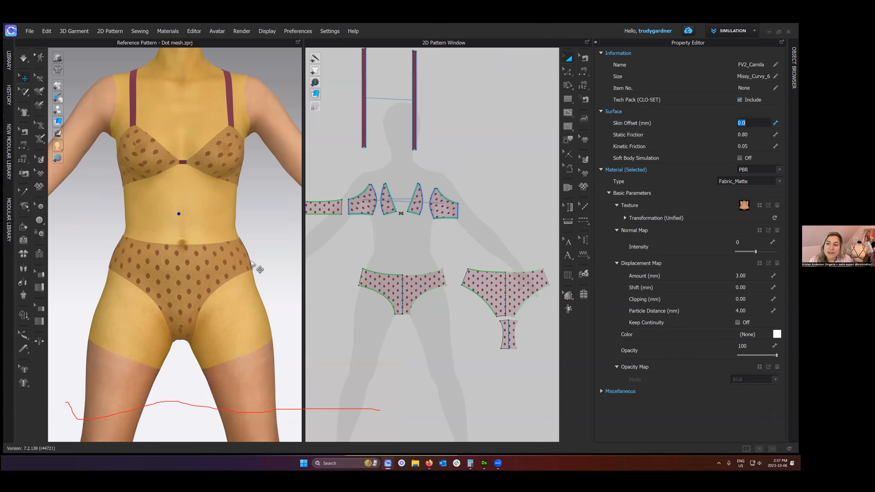
- Simulate the garment with the edited skin offset and examine how the brief sits at the hip
{"action": "left_click", "coordinate": [263, 247]}
{"action": "right_click_drag", "start_coordinate": [261, 253], "coordinate": [266, 254]}
{"action": "key", "text": "space"}
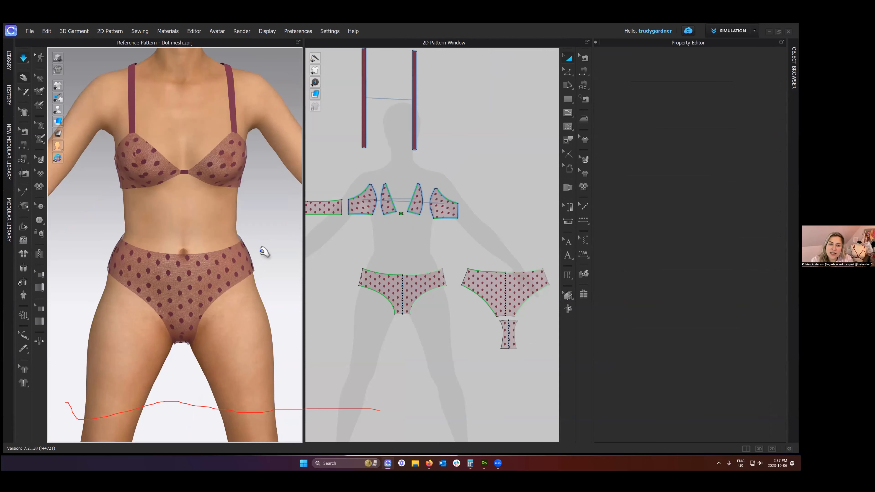
{"action": "scroll", "coordinate": [204, 281], "scroll_direction": "up", "scroll_amount": 3}
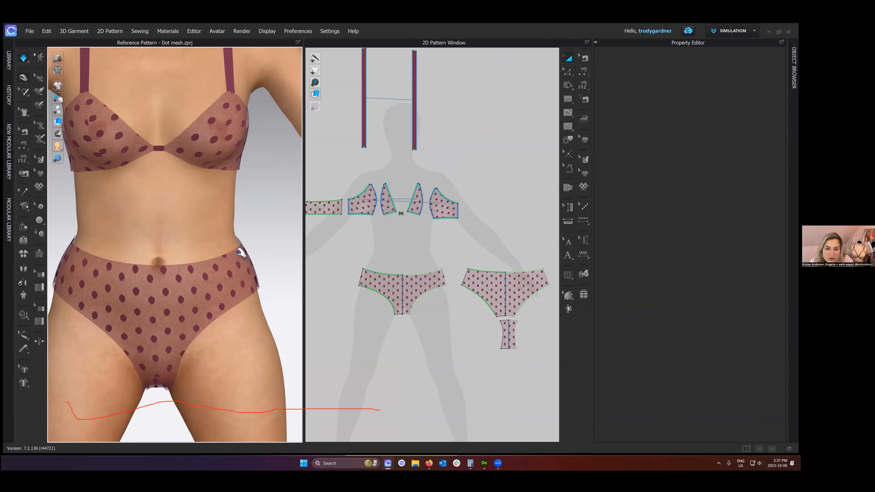
{"action": "scroll", "coordinate": [240, 251], "scroll_direction": "up", "scroll_amount": 2}
{"action": "scroll", "coordinate": [239, 251], "scroll_direction": "up", "scroll_amount": 2}
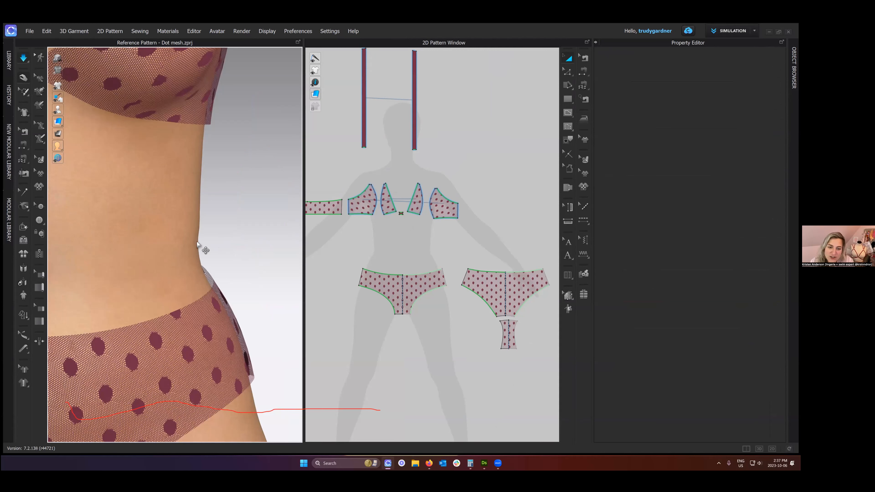
- Set the avatar's skin offset to 0 and simulate the garment to settle it on the body
{"action": "key", "text": "w"}
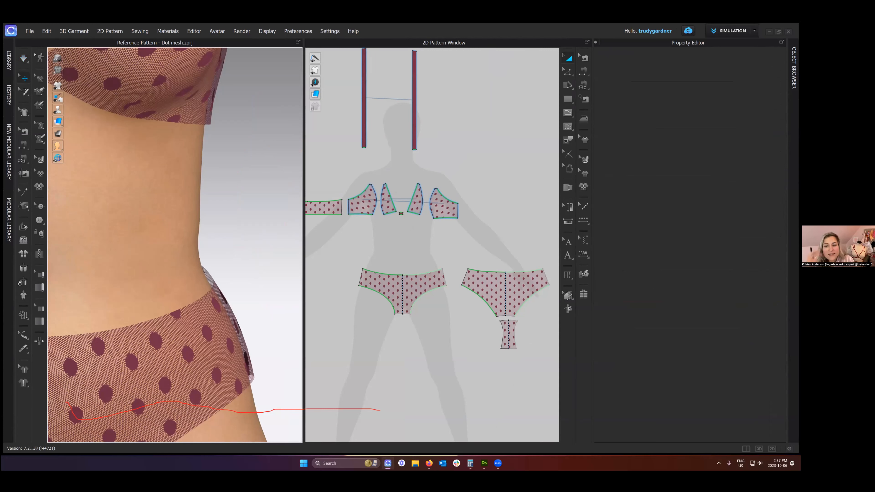
{"action": "left_click", "coordinate": [188, 238]}
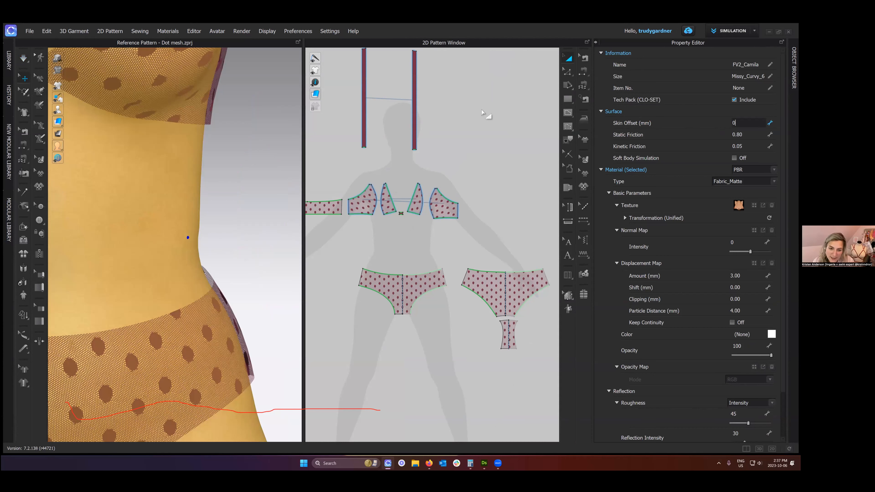
{"action": "key", "text": "q"}
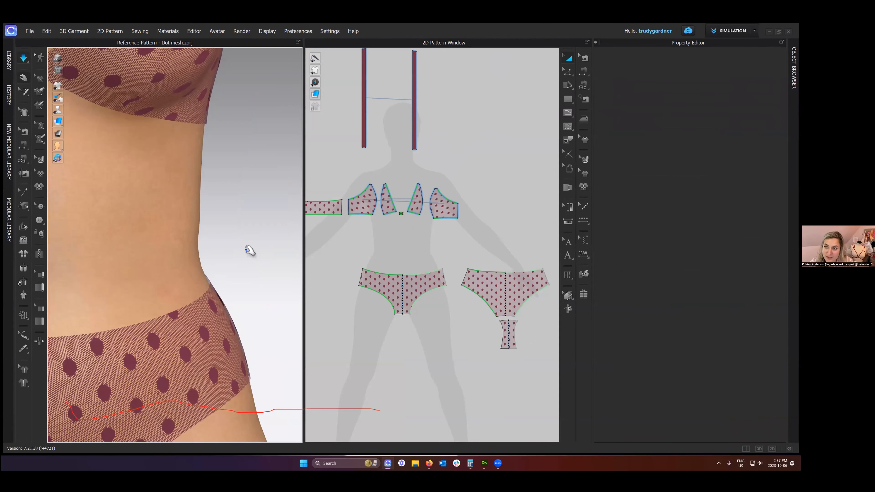
{"action": "middle_click_drag", "start_coordinate": [243, 250], "coordinate": [259, 245]}
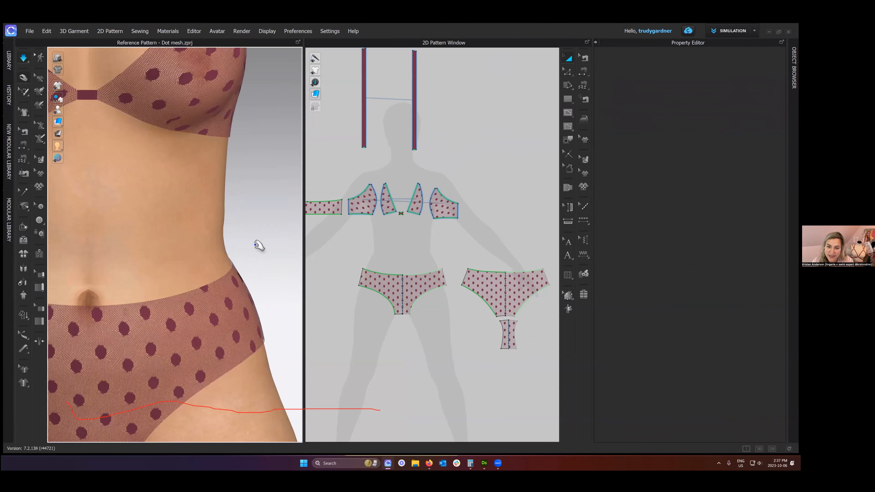
{"action": "scroll", "coordinate": [259, 246], "scroll_direction": "down", "scroll_amount": 5}
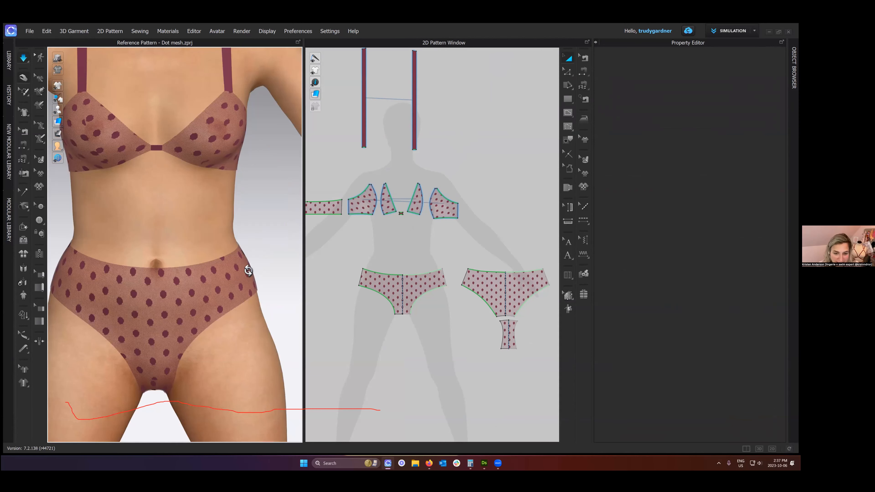
{"action": "scroll", "coordinate": [248, 271], "scroll_direction": "down", "scroll_amount": 2}
{"action": "key", "text": "space"}
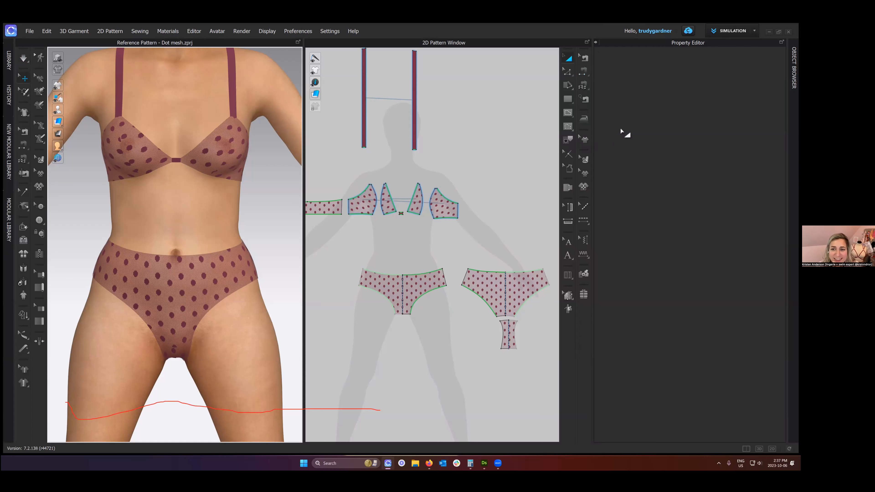
- Draw an internal line across the outer cup pattern from its curved upper edge to the lower inner corner
{"action": "left_click", "coordinate": [596, 42]}
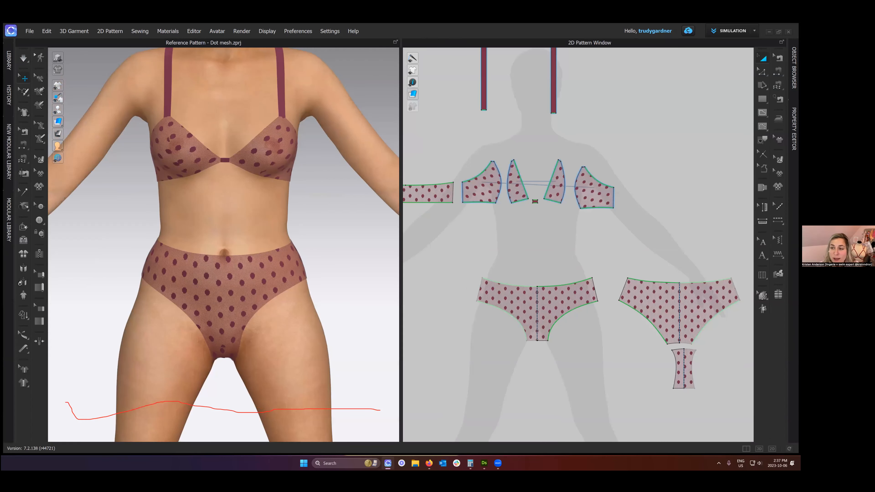
{"action": "mouse_move", "coordinate": [763, 86]}
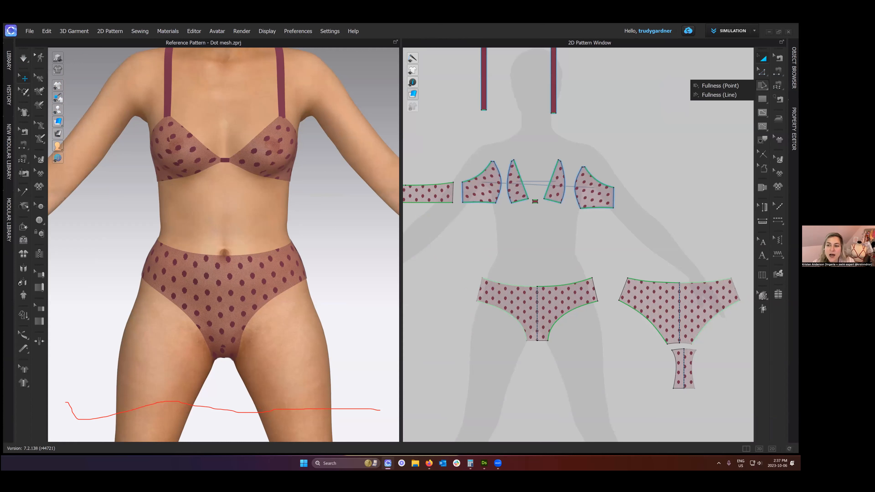
{"action": "mouse_move", "coordinate": [762, 113]}
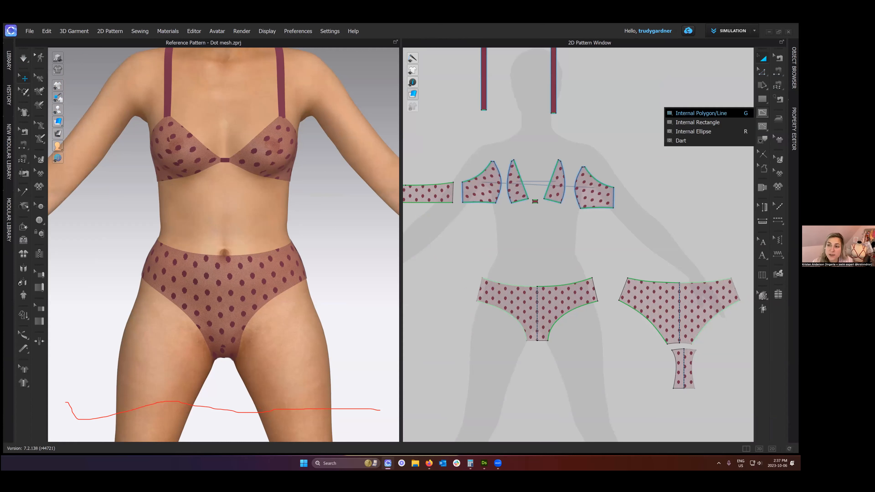
{"action": "left_click_drag", "start_coordinate": [653, 101], "coordinate": [771, 118]}
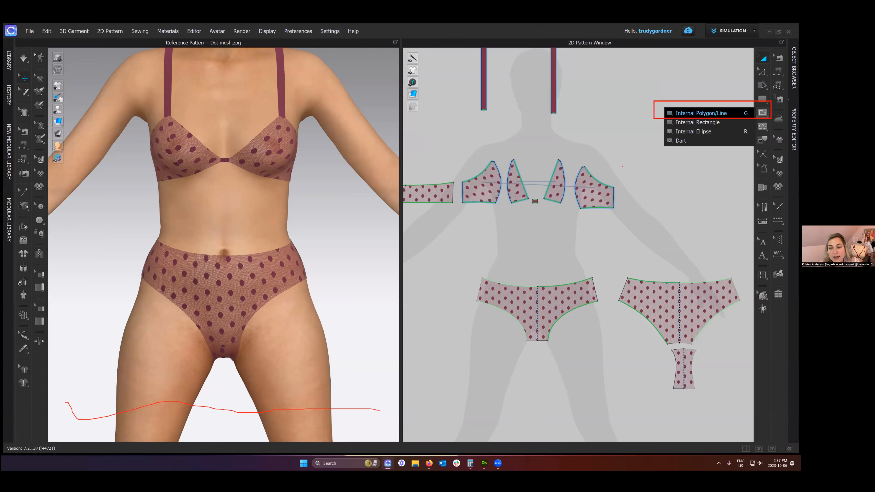
{"action": "key", "text": "g"}
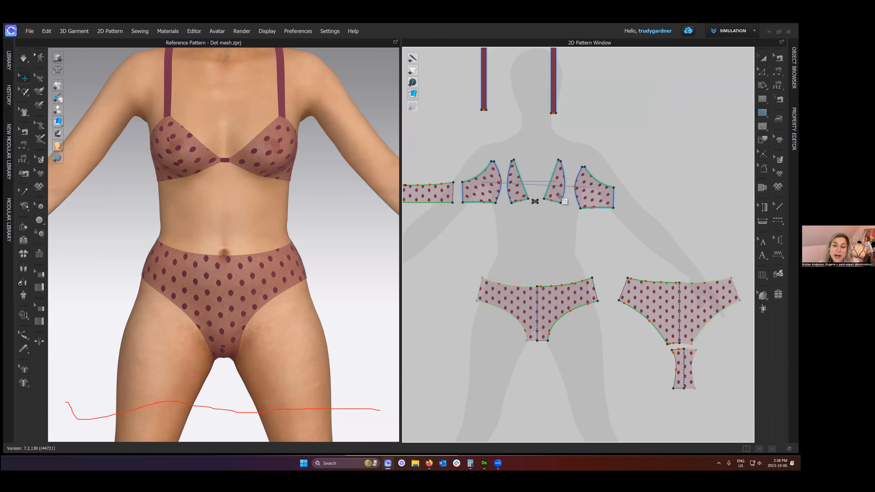
{"action": "scroll", "coordinate": [559, 196], "scroll_direction": "up", "scroll_amount": 5}
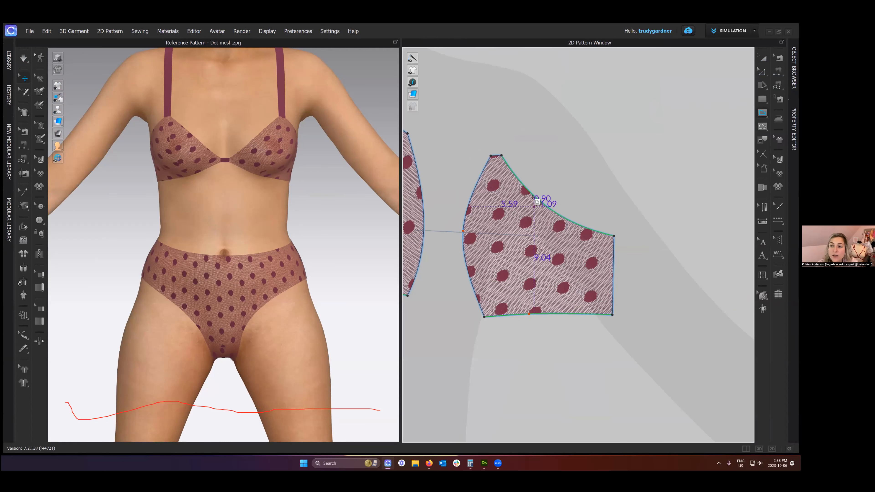
{"action": "left_click", "coordinate": [522, 184]}
{"action": "double_click", "coordinate": [485, 317]}
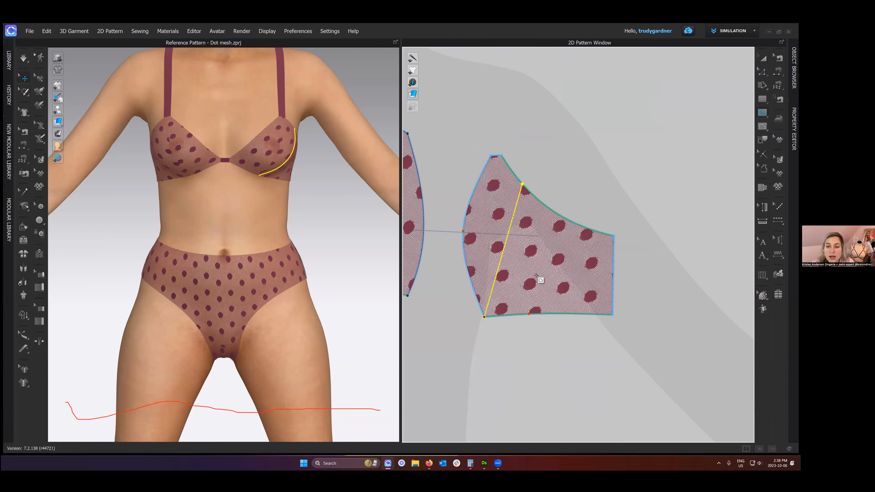
- Cut and sew the outer cup pattern along the internal line
{"action": "scroll", "coordinate": [537, 276], "scroll_direction": "down", "scroll_amount": 2}
{"action": "middle_click_drag", "start_coordinate": [554, 284], "coordinate": [576, 281]}
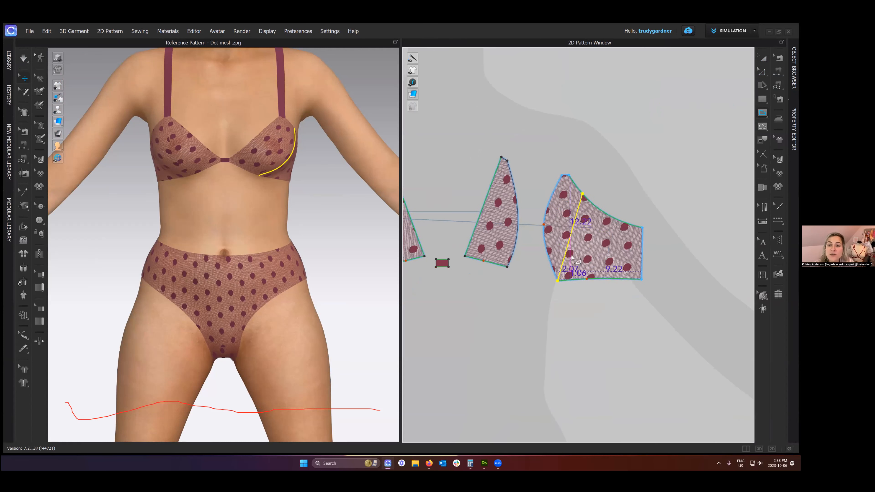
{"action": "right_click", "coordinate": [569, 246]}
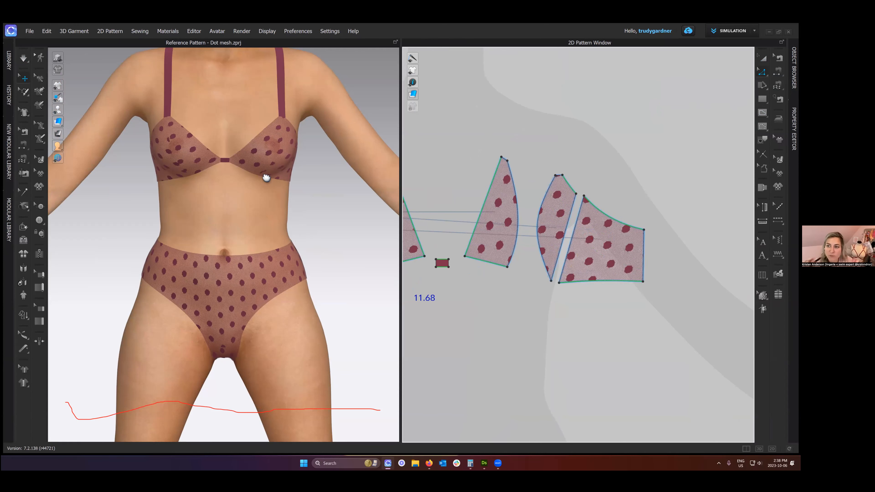
- Apply FABRIC 1 to the narrow panel cut from the outer cup pattern and check it on the avatar
{"action": "right_click_drag", "start_coordinate": [266, 178], "coordinate": [260, 192]}
{"action": "scroll", "coordinate": [261, 193], "scroll_direction": "up", "scroll_amount": 2}
{"action": "scroll", "coordinate": [335, 211], "scroll_direction": "up", "scroll_amount": 3}
{"action": "key", "text": "a"}
{"action": "left_click", "coordinate": [559, 198]}
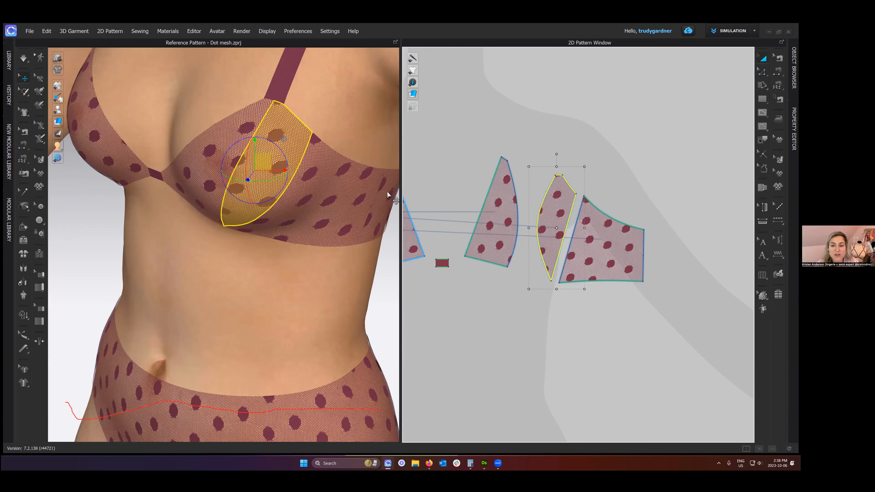
{"action": "left_click", "coordinate": [794, 68]}
{"action": "left_click_drag", "start_coordinate": [620, 152], "coordinate": [422, 213]}
{"action": "left_click_drag", "start_coordinate": [464, 172], "coordinate": [419, 210]}
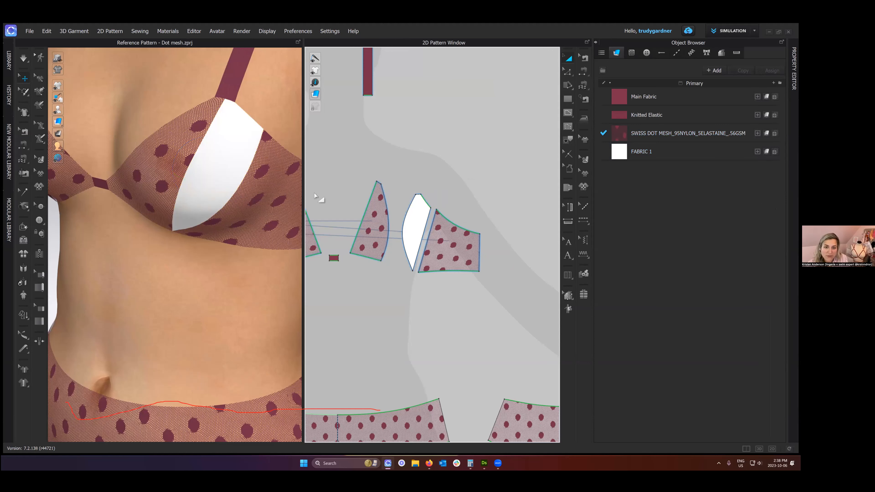
{"action": "scroll", "coordinate": [175, 244], "scroll_direction": "down", "scroll_amount": 3}
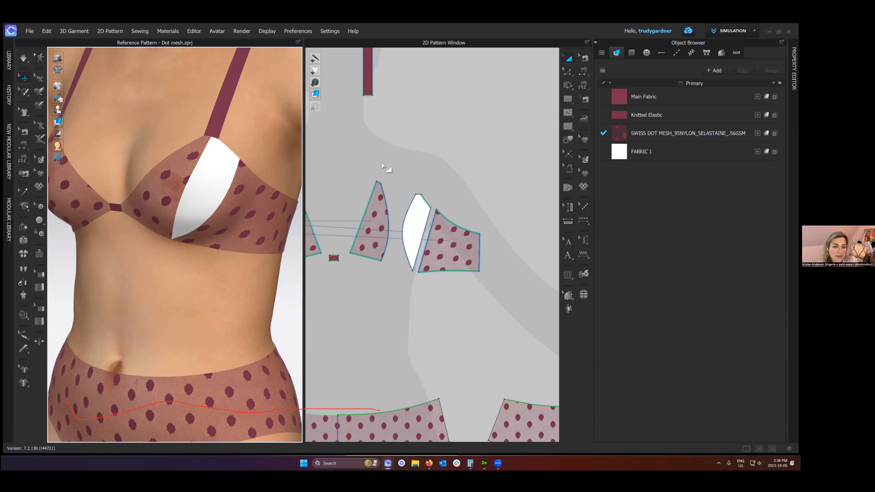
- Undo the fabric assignment and the cut, and delete the internal line from the outer cup pattern
{"action": "key", "text": "ctrl+z"}
{"action": "key", "text": "ctrl+z"}
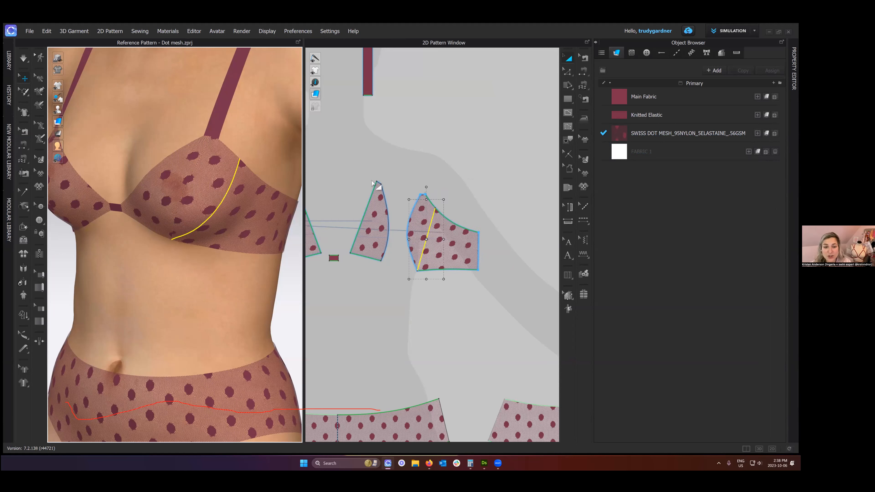
{"action": "key", "text": "Delete"}
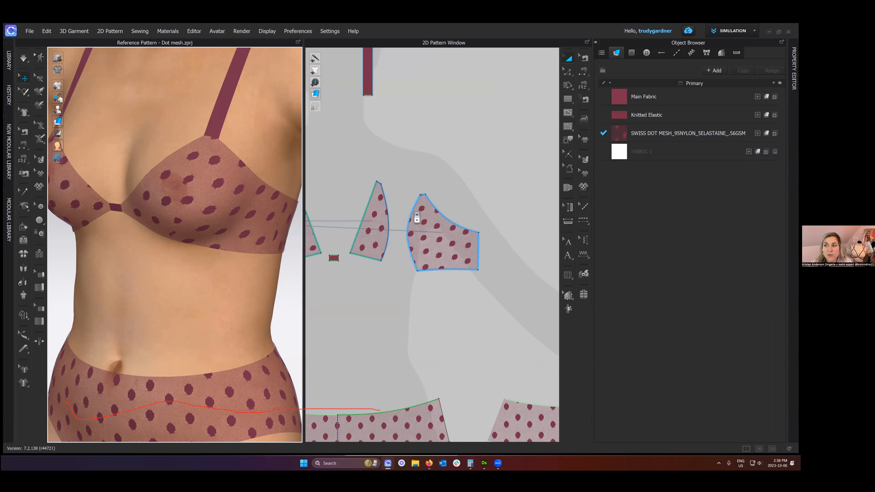
- Draw an internal line about 10.9 long from the outer cup's lower inner corner to its curved upper edge
{"action": "scroll", "coordinate": [441, 255], "scroll_direction": "down", "scroll_amount": 2}
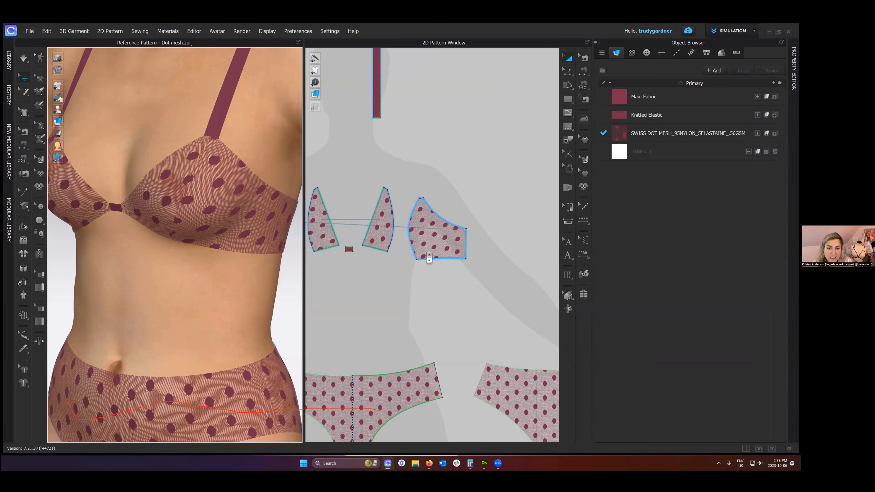
{"action": "scroll", "coordinate": [429, 258], "scroll_direction": "up", "scroll_amount": 2}
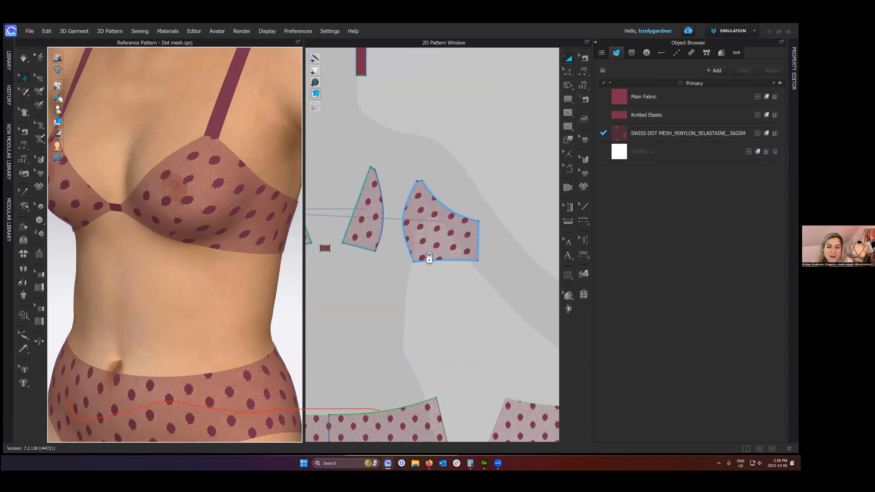
{"action": "scroll", "coordinate": [425, 251], "scroll_direction": "up", "scroll_amount": 2}
{"action": "key", "text": "g"}
{"action": "left_click", "coordinate": [410, 265]}
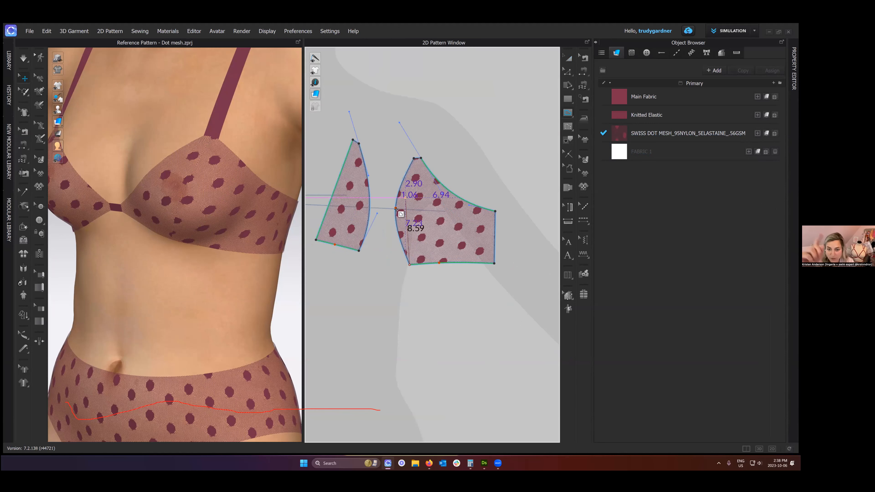
{"action": "left_click", "coordinate": [446, 188]}
- Select the redrawn internal line with the Edit Pattern tool and delete it from the outer cup
{"action": "key", "text": "z"}
{"action": "left_click", "coordinate": [435, 211]}
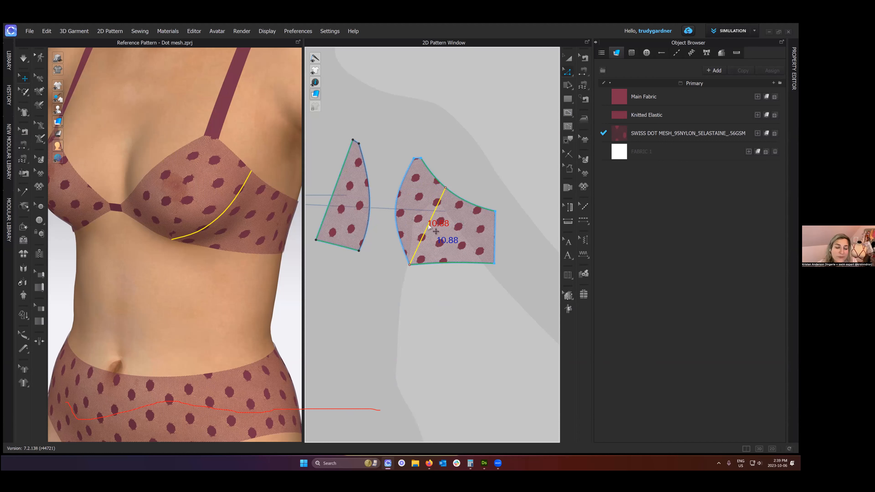
{"action": "key", "text": "Delete"}
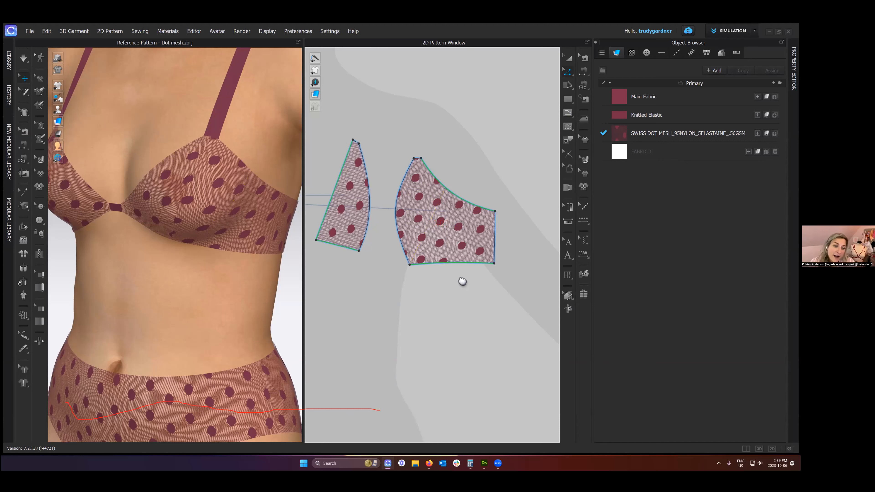
{"action": "scroll", "coordinate": [463, 282], "scroll_direction": "down", "scroll_amount": 2}
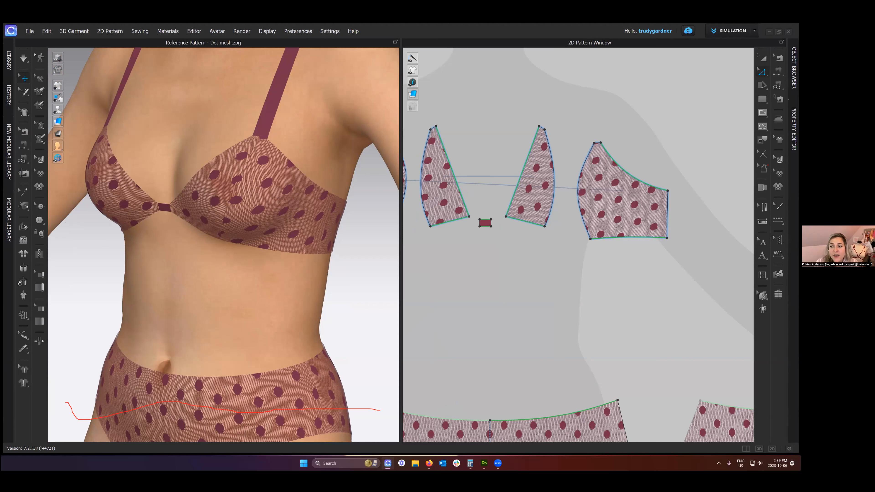
- Add the MENTIONABLES BRIDAL LACE 2025 fabric to the project from the library's 4) FABRIC, LACE TEXTURE IMAGES folder
{"action": "left_click", "coordinate": [778, 159]}
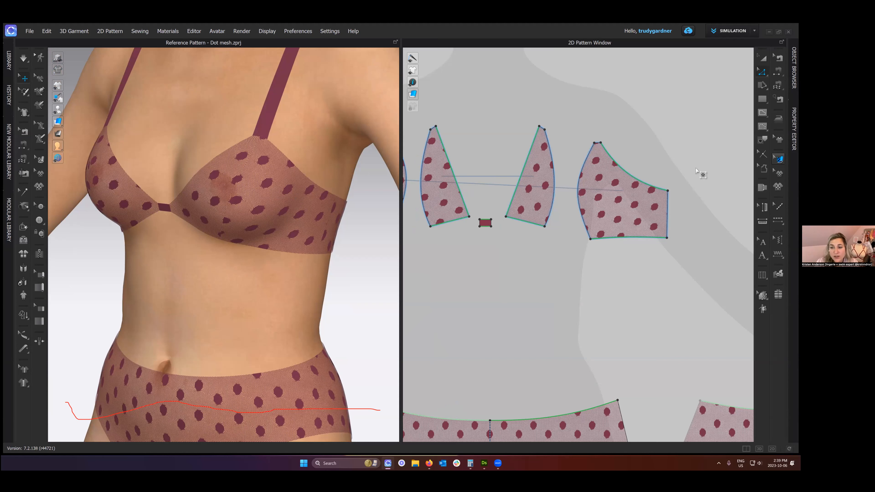
{"action": "left_click", "coordinate": [613, 186]}
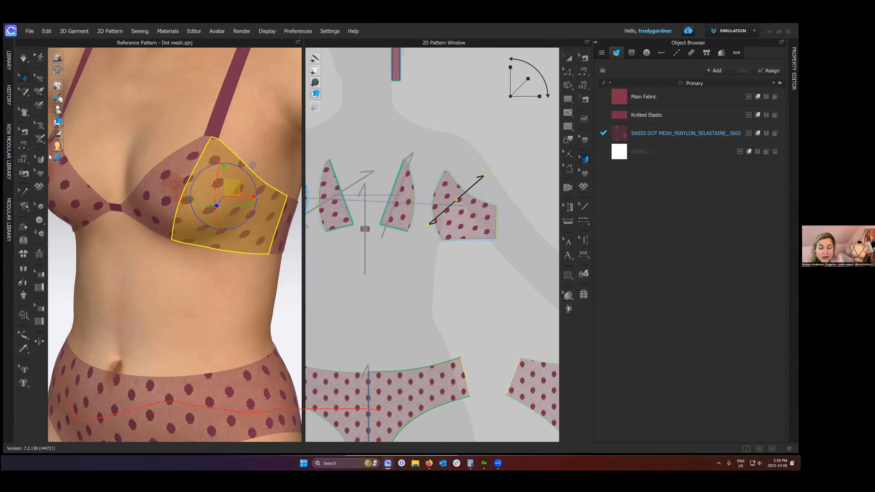
{"action": "left_click", "coordinate": [9, 60]}
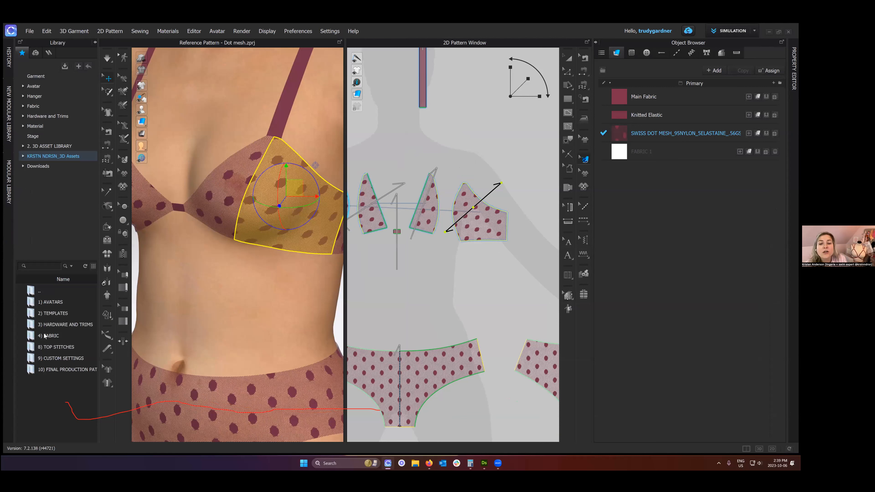
{"action": "left_click", "coordinate": [45, 334]}
{"action": "double_click", "coordinate": [48, 333]}
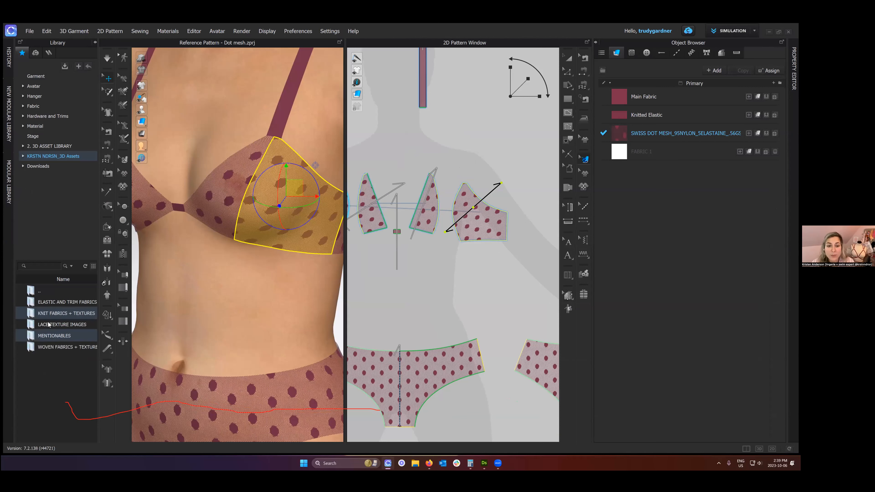
{"action": "left_click", "coordinate": [49, 324]}
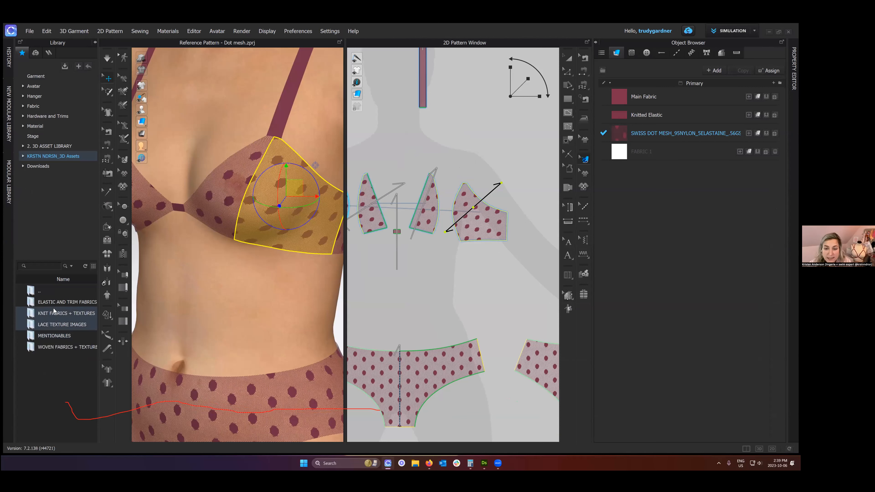
{"action": "double_click", "coordinate": [51, 325]}
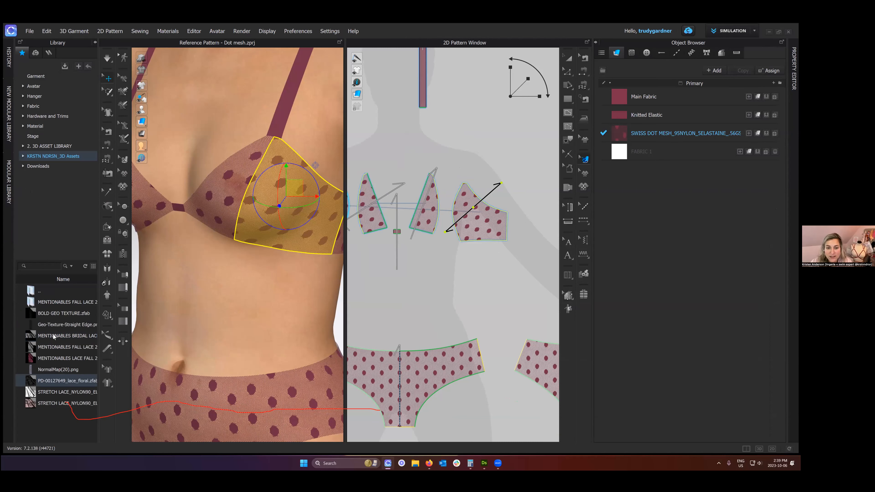
{"action": "left_click", "coordinate": [53, 337]}
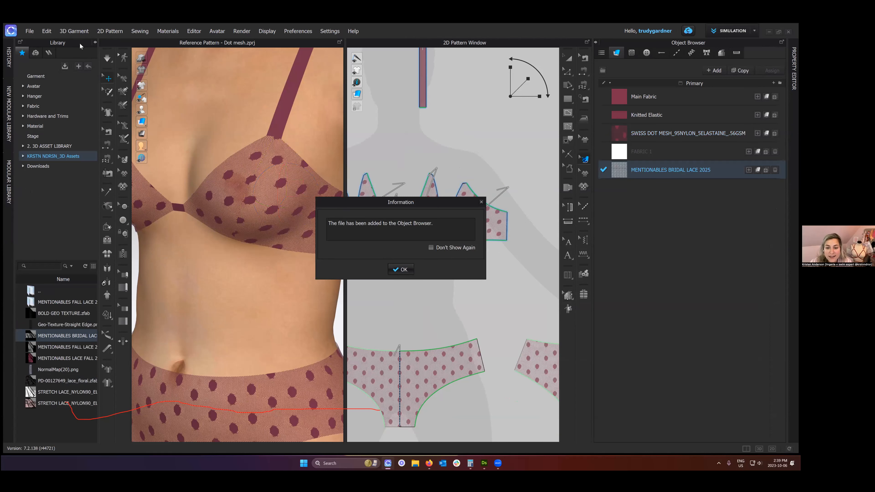
{"action": "key", "text": "Return"}
- Apply MENTIONABLES BRIDAL LACE 2025 to the inner cup pattern and try repositioning its texture
{"action": "left_click_drag", "start_coordinate": [620, 169], "coordinate": [478, 205]}
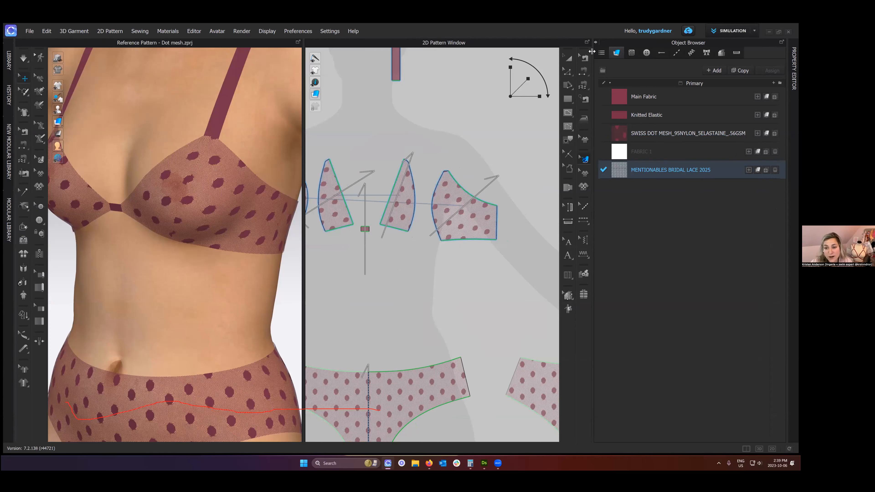
{"action": "left_click", "coordinate": [479, 204]}
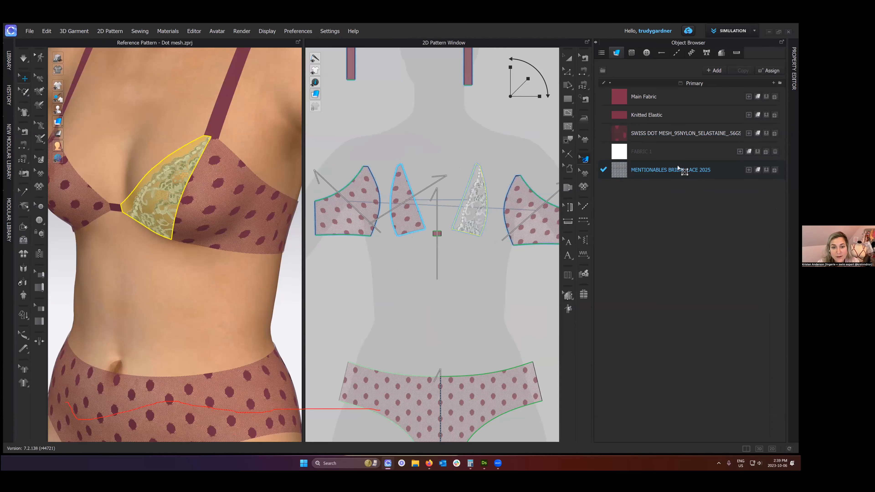
{"action": "left_click_drag", "start_coordinate": [614, 175], "coordinate": [599, 238]}
{"action": "scroll", "coordinate": [601, 193], "scroll_direction": "up", "scroll_amount": 2}
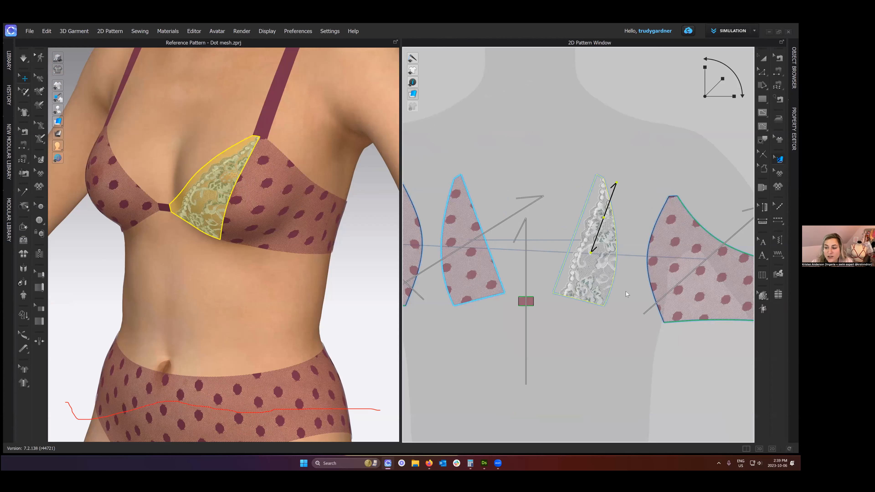
{"action": "key", "text": "ctrl+z"}
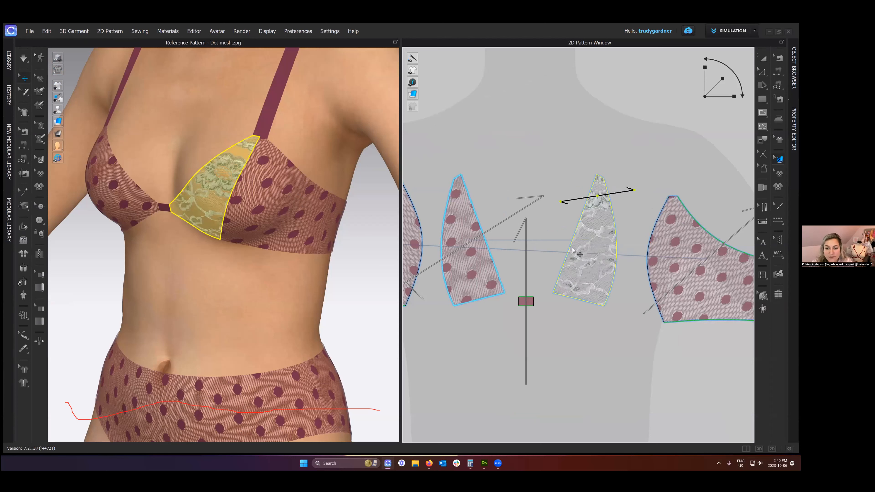
- Align the lace grain parallel to the inner cup's neckline edge and shift the texture so its scalloped border follows that edge
{"action": "right_click", "coordinate": [599, 216]}
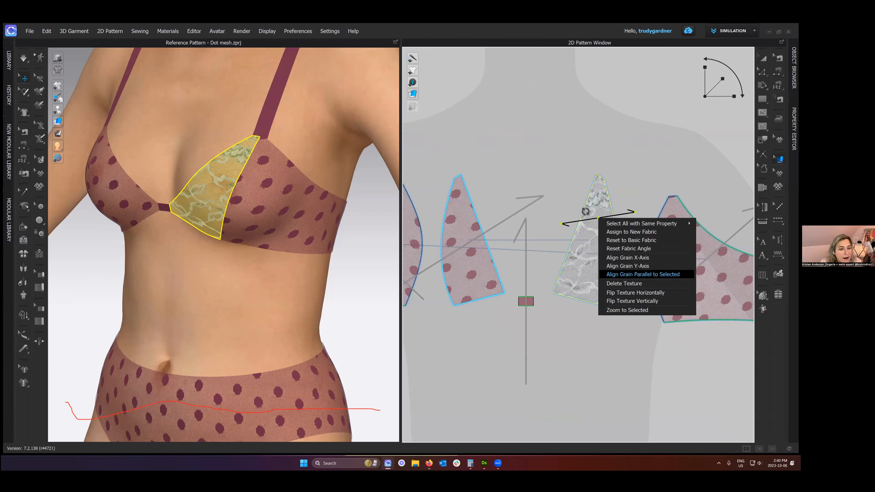
{"action": "left_click", "coordinate": [643, 275]}
{"action": "left_click", "coordinate": [572, 229]}
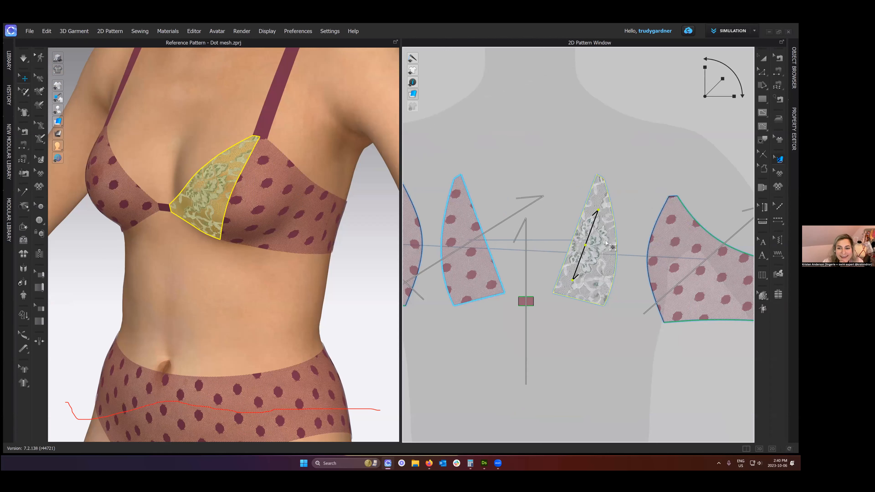
{"action": "key", "text": "ctrl+z"}
{"action": "left_click_drag", "start_coordinate": [632, 254], "coordinate": [602, 234]}
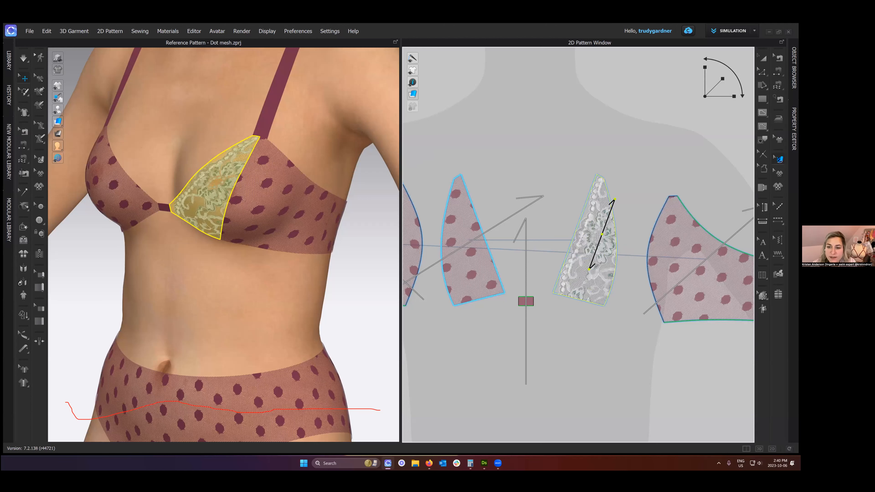
- Switch to the M:N Free Sewing tool and undo the lace placement and fabric assignment on the inner cup
{"action": "scroll", "coordinate": [540, 137], "scroll_direction": "down", "scroll_amount": 5}
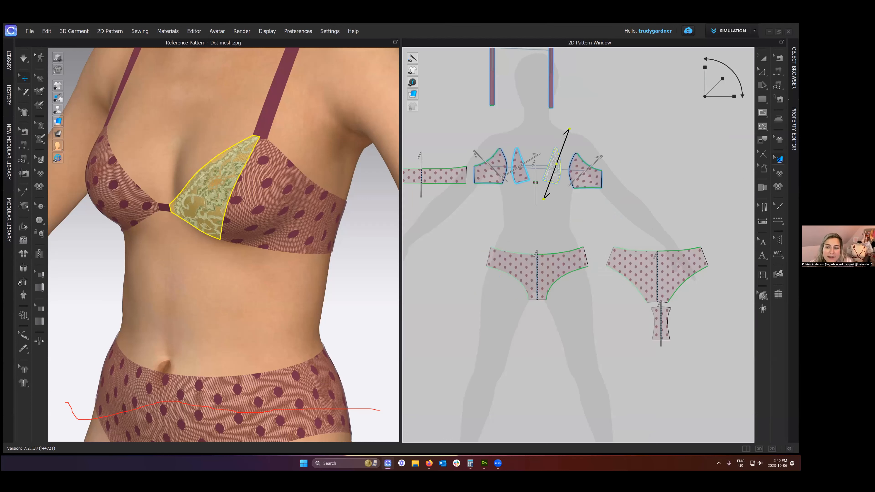
{"action": "scroll", "coordinate": [551, 192], "scroll_direction": "up", "scroll_amount": 2}
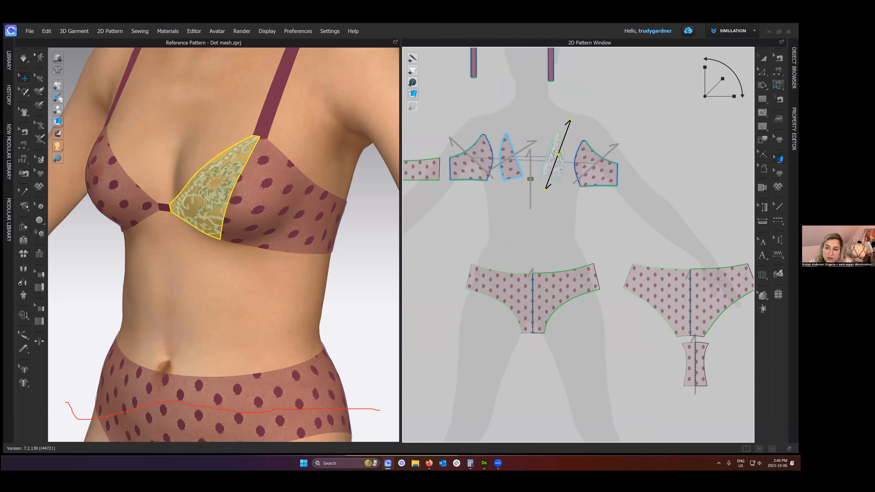
{"action": "left_click", "coordinate": [778, 86]}
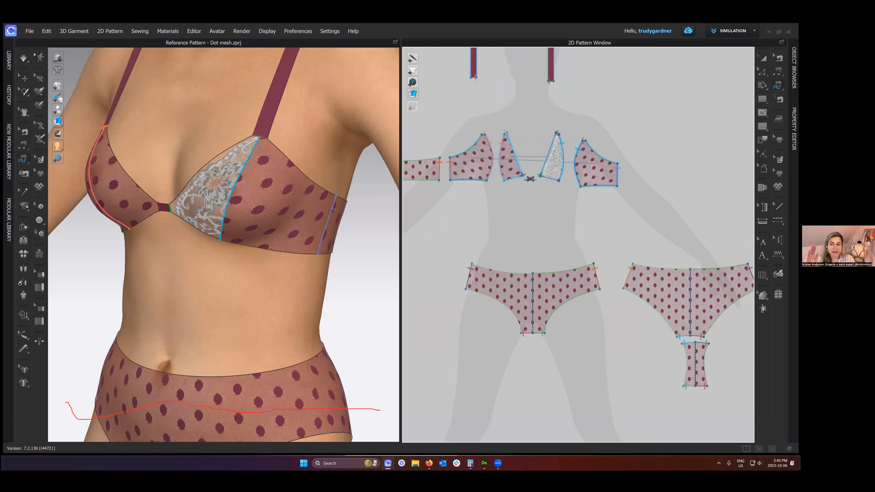
{"action": "left_click", "coordinate": [778, 85]}
{"action": "left_click_drag", "start_coordinate": [681, 67], "coordinate": [788, 104]}
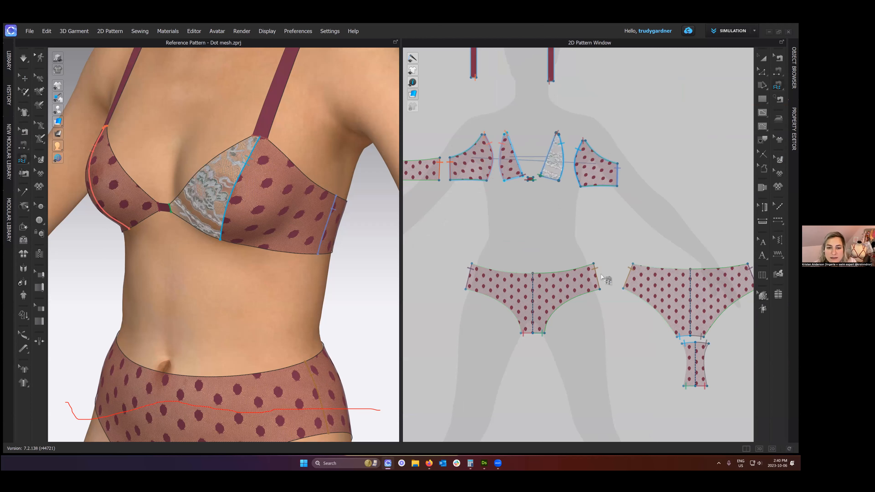
{"action": "key", "text": "ctrl+z"}
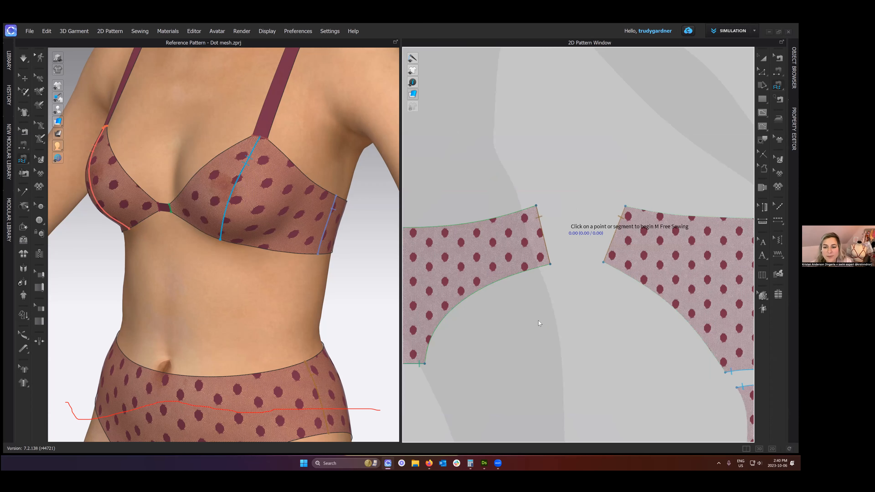
- Cut and sew triangular wedges off the front brief's upper side corner and the back brief's lower side corner along internal lines
{"action": "key", "text": "g"}
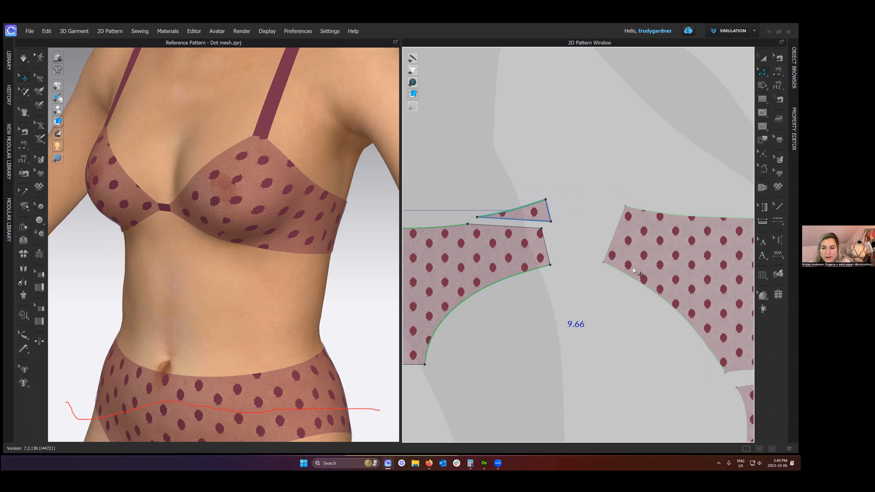
{"action": "key", "text": "g"}
{"action": "left_click", "coordinate": [611, 244]}
{"action": "double_click", "coordinate": [650, 289]}
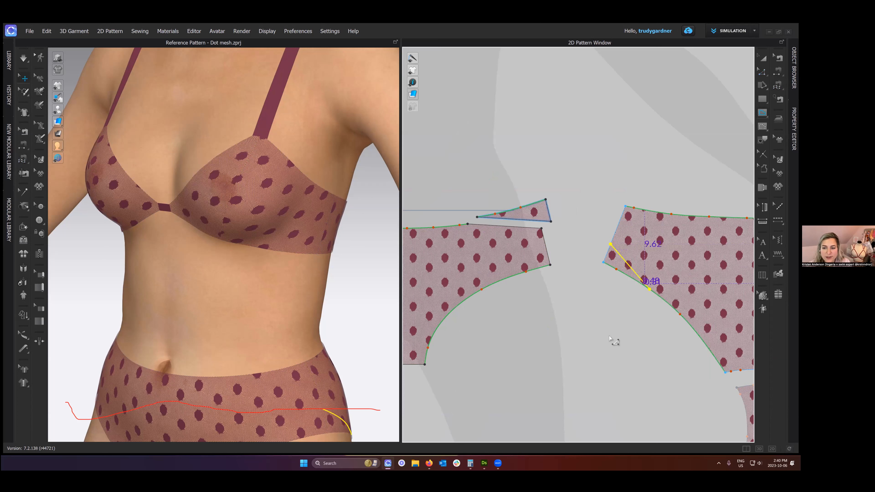
{"action": "key", "text": "z"}
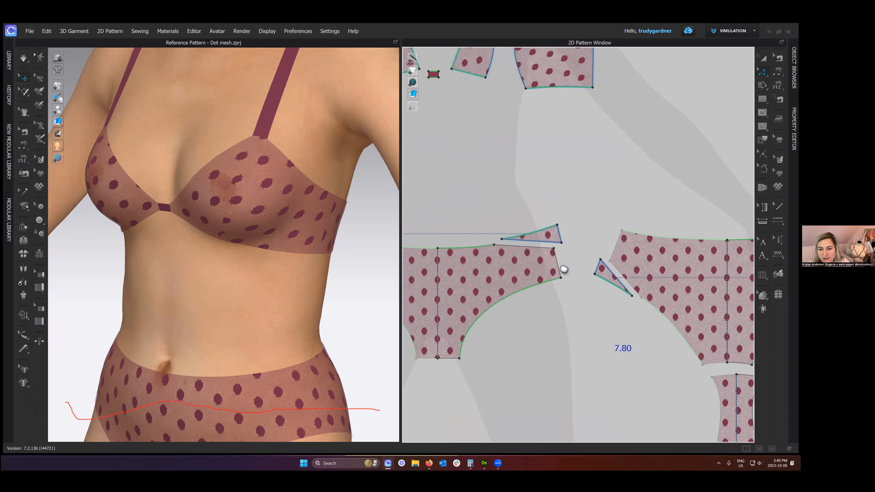
- Delete the existing side seam sewing between the front and back brief patterns
{"action": "key", "text": "b"}
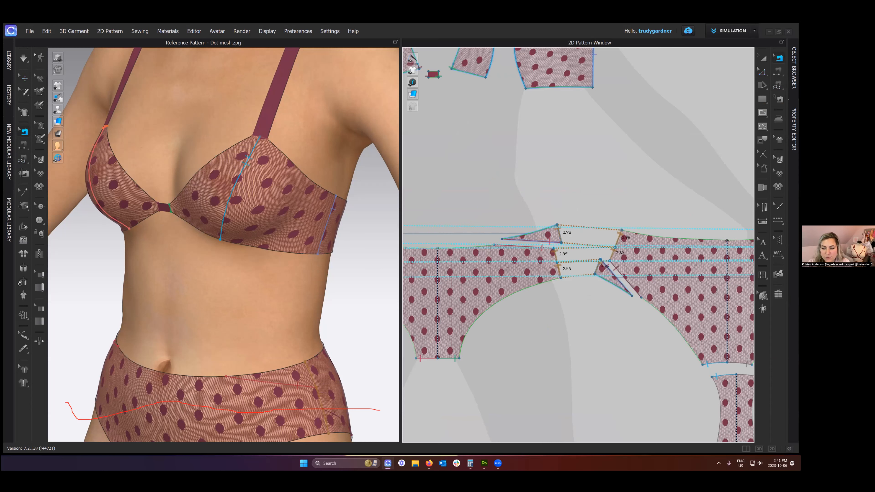
{"action": "key", "text": "Delete"}
- Try to sew the front brief and wedge side edges to the back brief and its wedge with M:N Free Sewing, undoing the mismatch
{"action": "scroll", "coordinate": [569, 280], "scroll_direction": "up", "scroll_amount": 3}
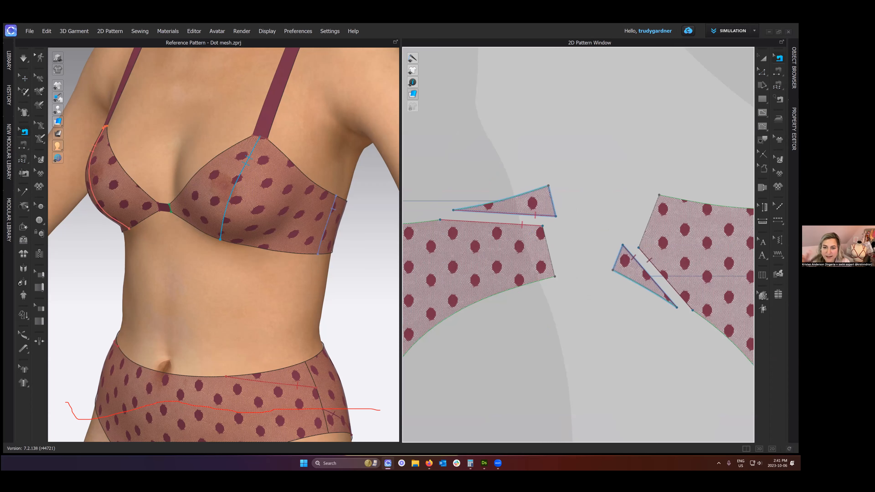
{"action": "middle_click_drag", "start_coordinate": [262, 275], "coordinate": [236, 202]}
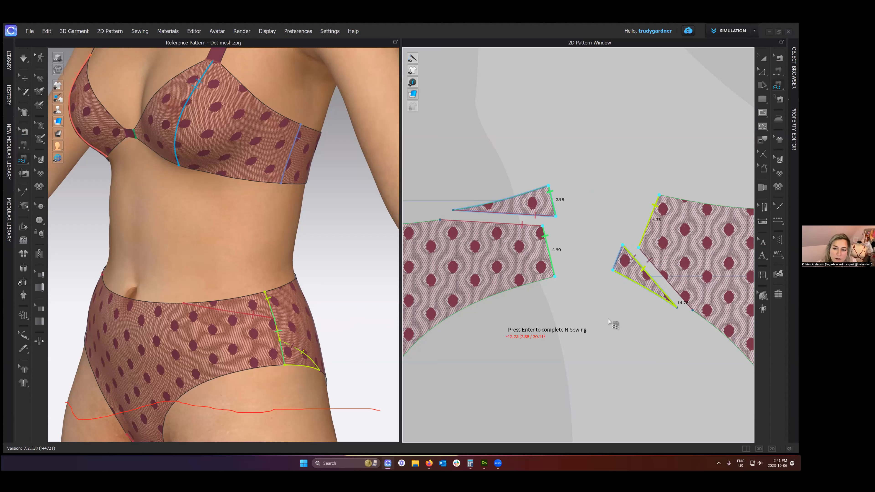
{"action": "key", "text": "Return"}
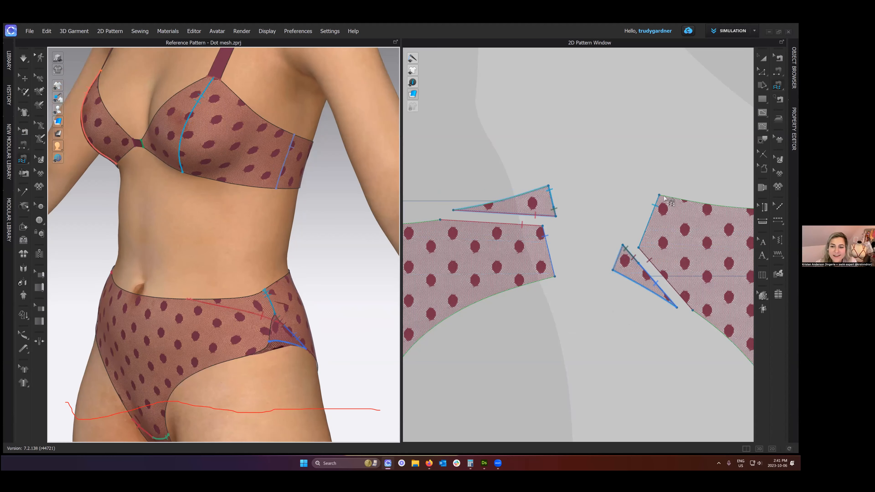
{"action": "key", "text": "ctrl+z"}
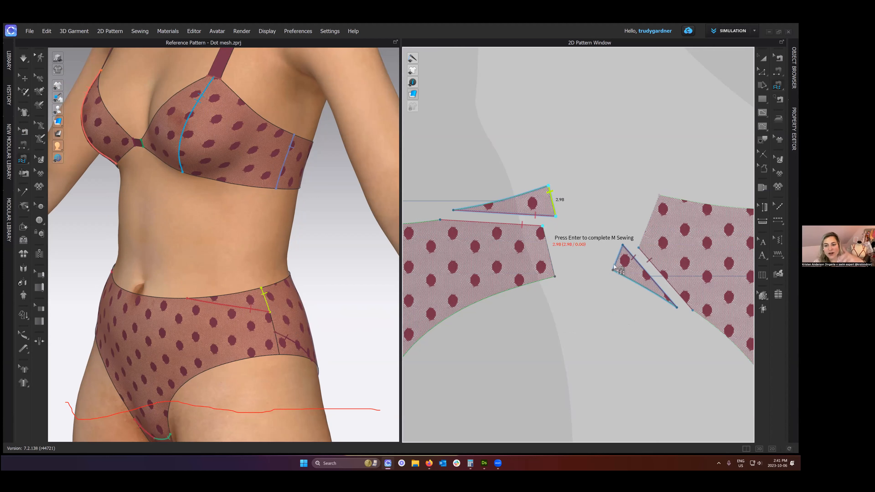
{"action": "left_click", "coordinate": [552, 191]}
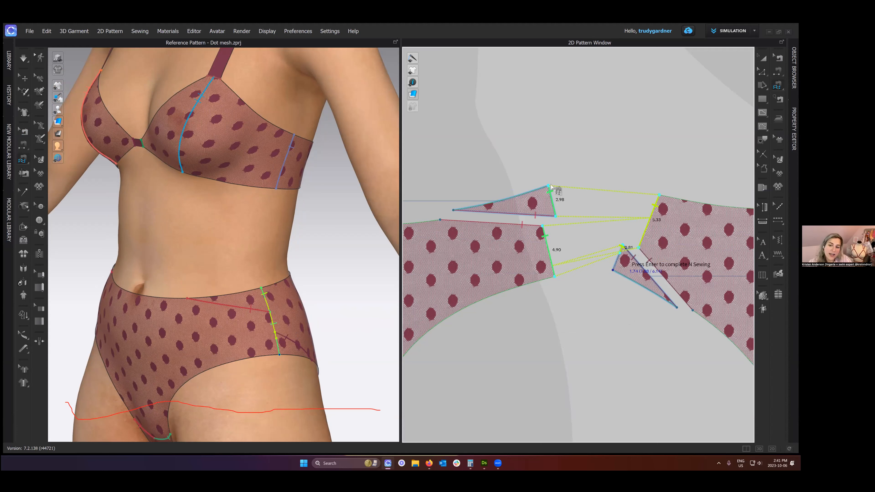
{"action": "key", "text": "Return"}
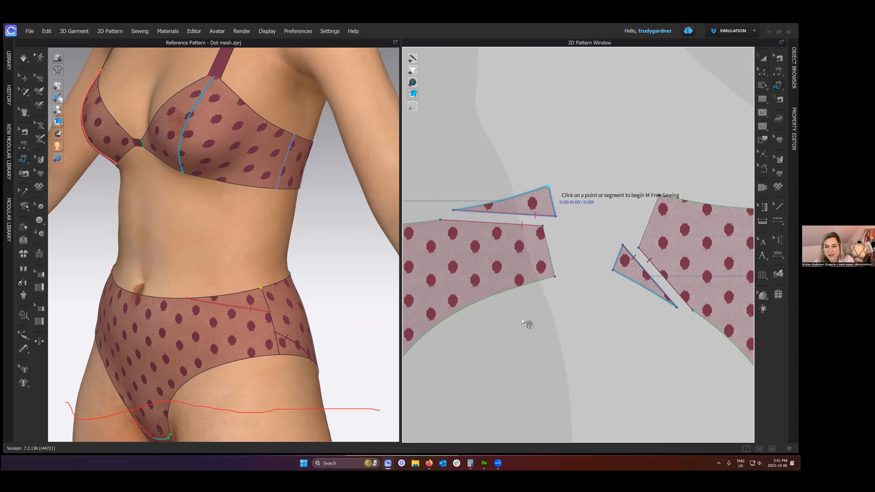
- Sew the front wedge and front brief side edges to the back brief and back wedge side edges with M:N Free Sewing, and simulate
{"action": "left_click", "coordinate": [657, 197]}
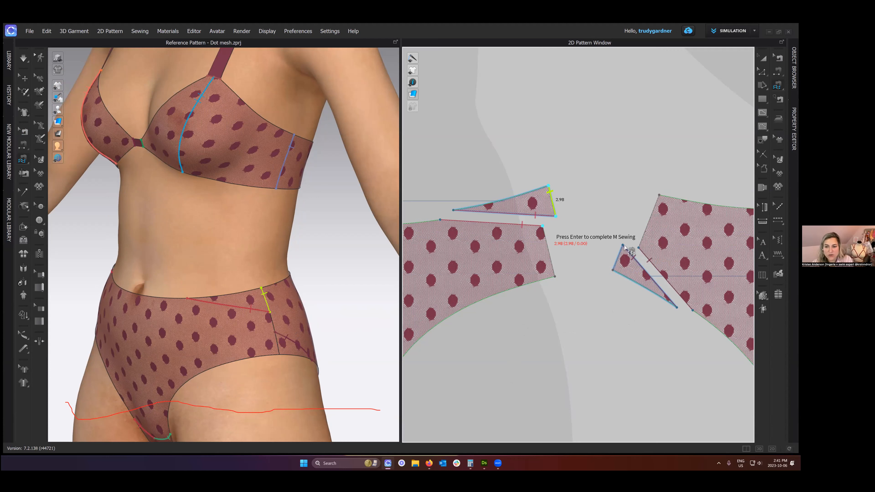
{"action": "key", "text": "Return"}
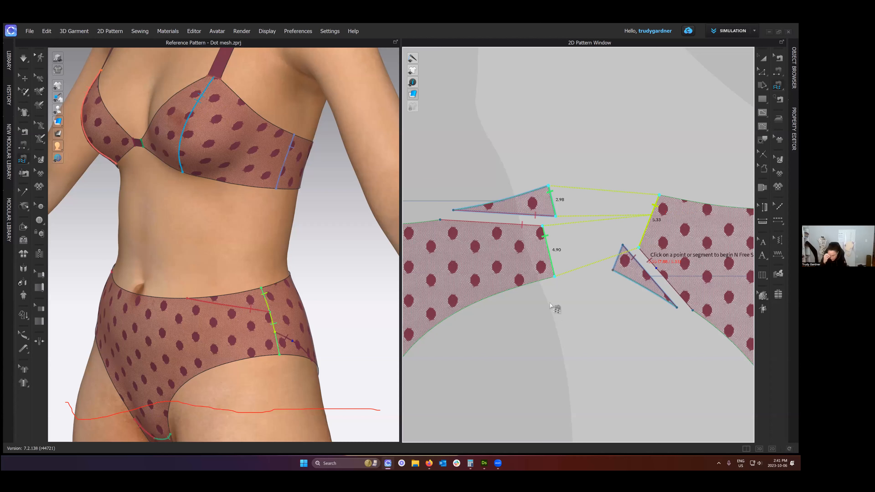
{"action": "left_click", "coordinate": [623, 245]}
{"action": "left_click", "coordinate": [613, 269]}
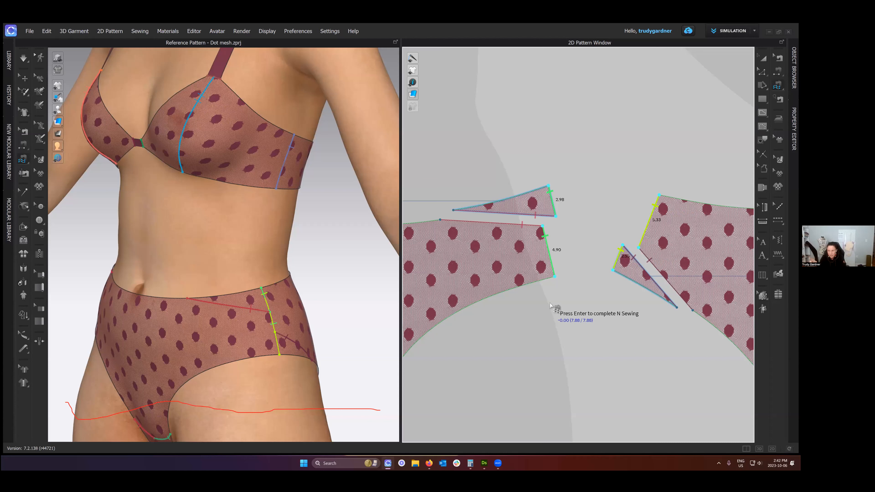
{"action": "key", "text": "Return"}
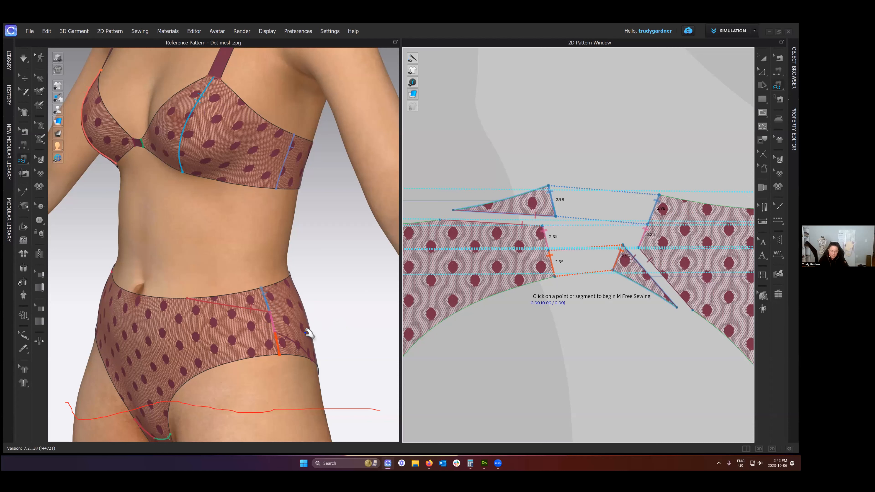
{"action": "key", "text": "space"}
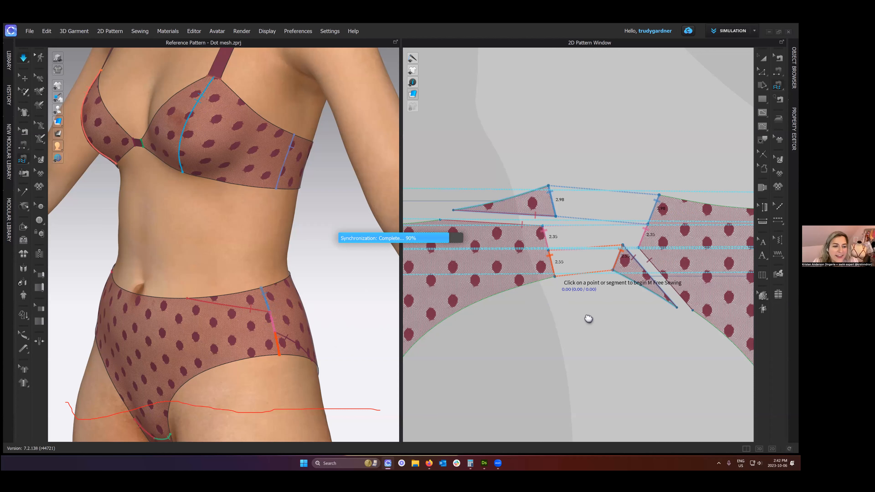
{"action": "key", "text": "a"}
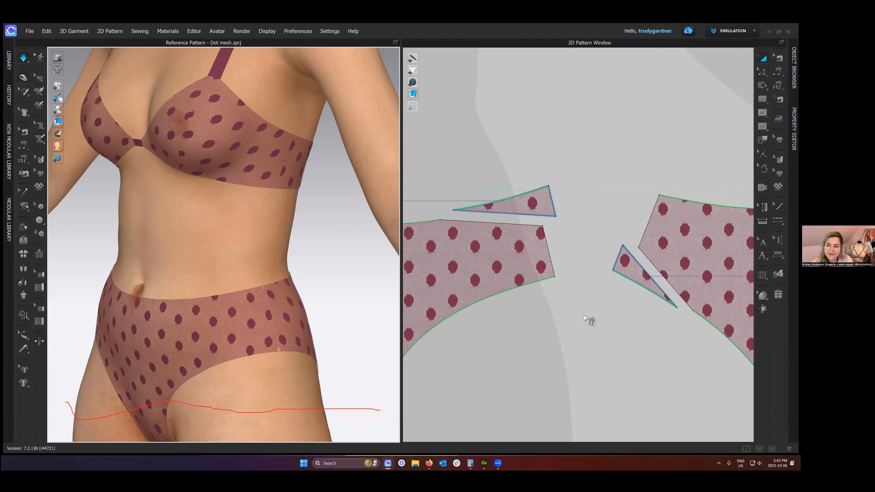
- Undo the M:N sewing and wedge cuts to restore the whole front and back brief patterns
{"action": "key", "text": "m"}
{"action": "key", "text": "ctrl+z"}
{"action": "key", "text": "ctrl+z"}
{"action": "key", "text": "ctrl+z"}
{"action": "key", "text": "ctrl+z"}
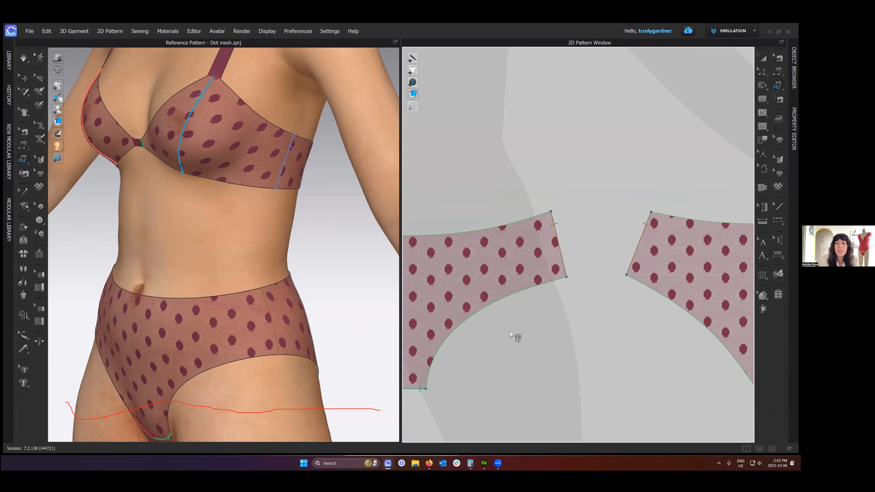
{"action": "scroll", "coordinate": [584, 312], "scroll_direction": "down", "scroll_amount": 5}
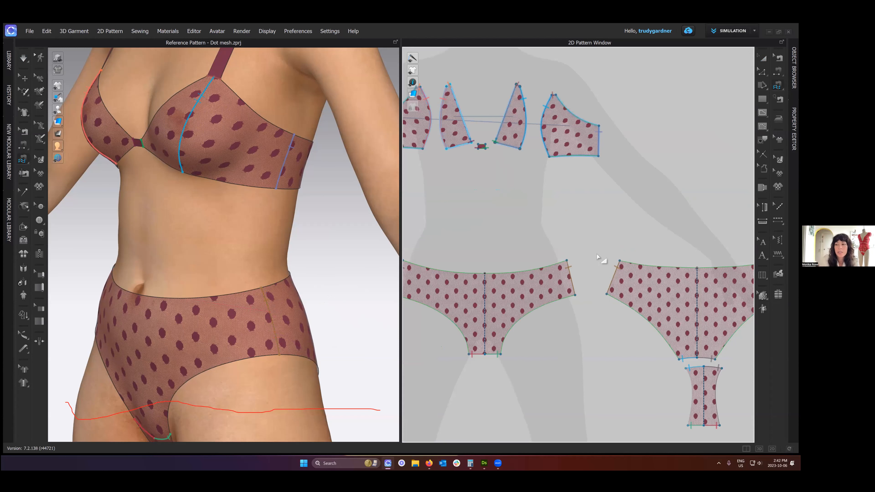
- Select the four front bra cup pieces and the centre gore and apply Strengthen to them
{"action": "scroll", "coordinate": [602, 260], "scroll_direction": "down", "scroll_amount": 2}
{"action": "right_click_drag", "start_coordinate": [268, 192], "coordinate": [262, 189]}
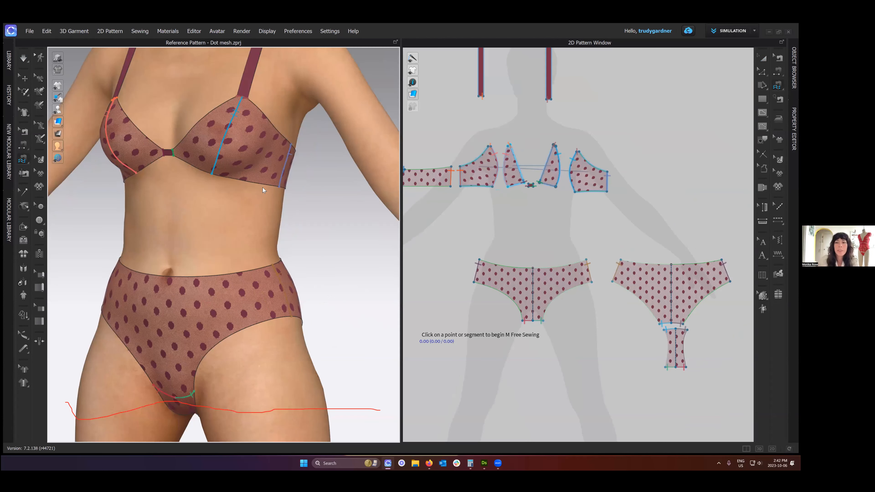
{"action": "left_click_drag", "start_coordinate": [505, 206], "coordinate": [719, 286]}
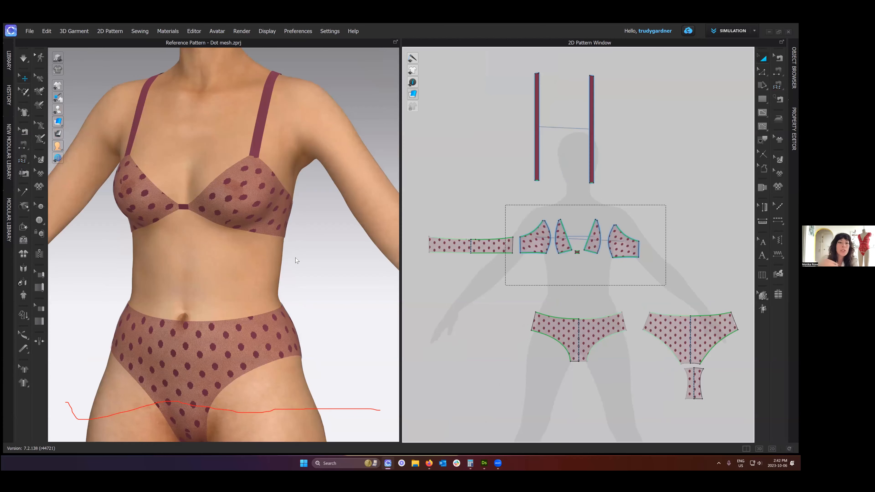
{"action": "right_click", "coordinate": [263, 187]}
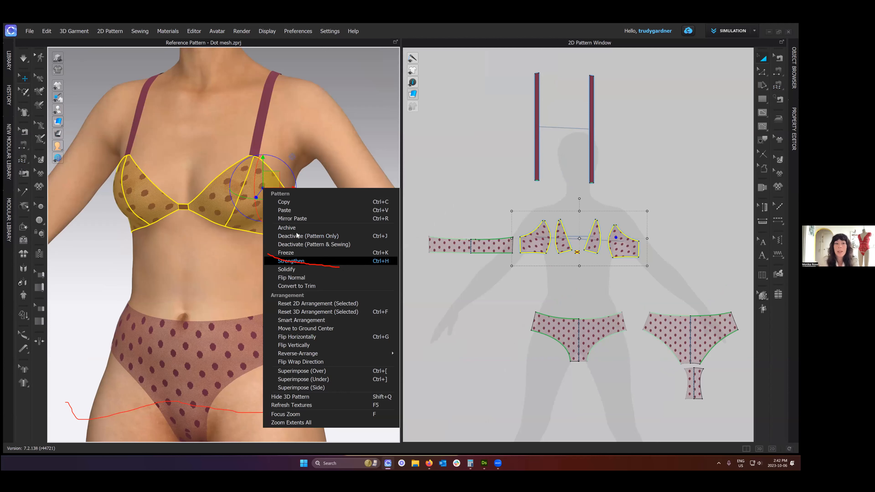
{"action": "left_click", "coordinate": [324, 152]}
{"action": "right_click", "coordinate": [332, 92]}
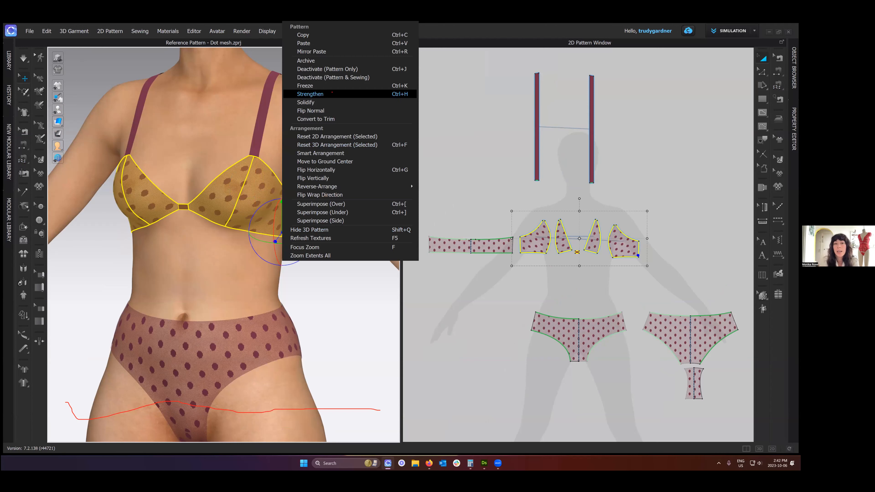
{"action": "left_click_drag", "start_coordinate": [292, 85], "coordinate": [412, 94]}
{"action": "left_click", "coordinate": [291, 212]}
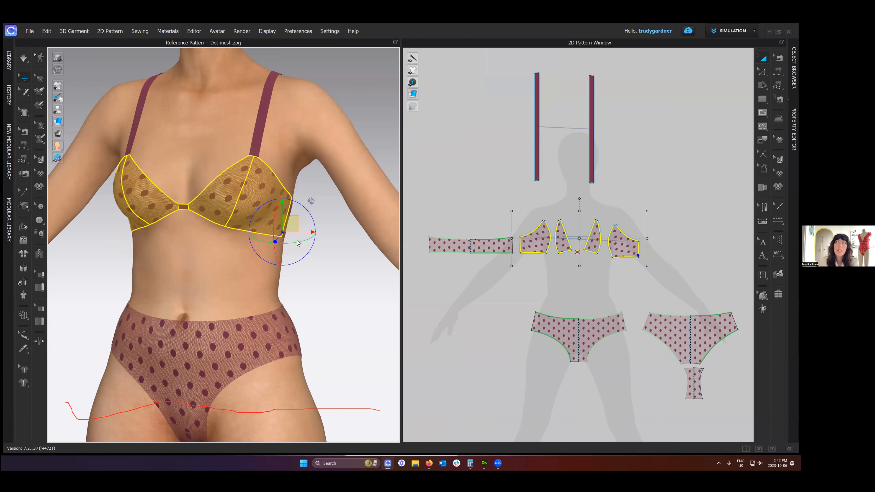
{"action": "right_click", "coordinate": [261, 193]}
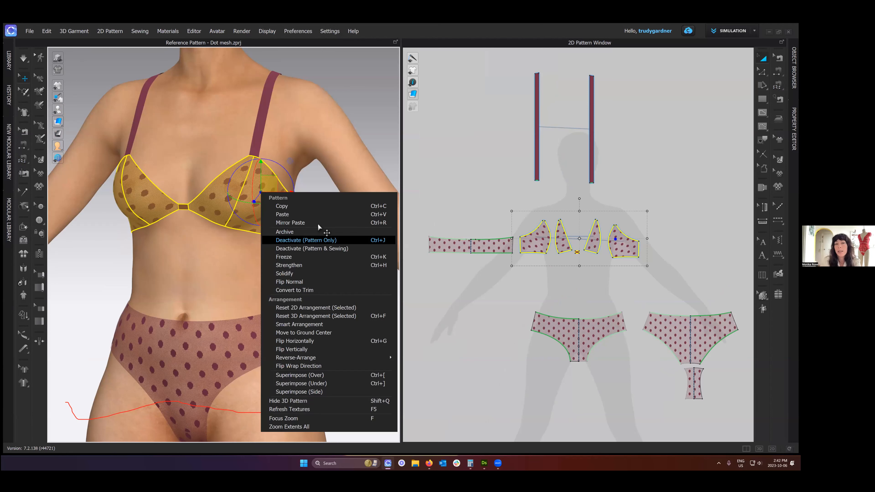
{"action": "left_click", "coordinate": [317, 240]}
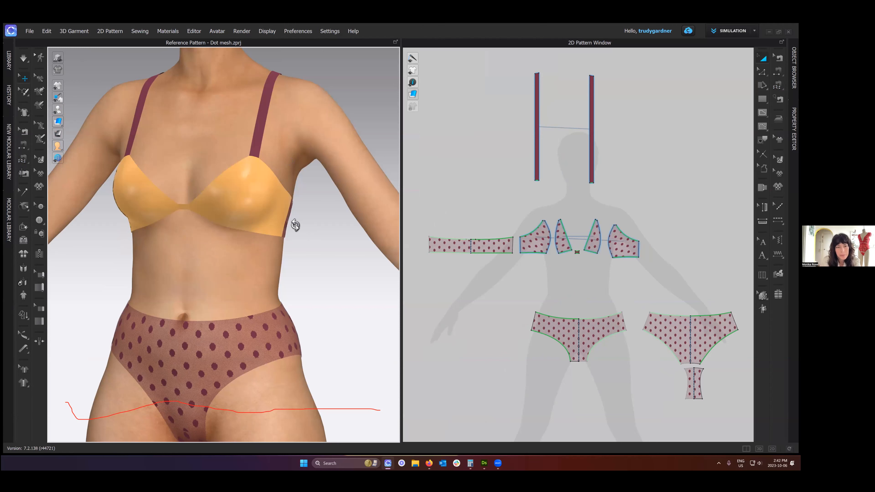
- Examine the strengthened bra cups on the avatar from several angles, along with the front brief pattern
{"action": "right_click_drag", "start_coordinate": [296, 226], "coordinate": [297, 225]}
{"action": "scroll", "coordinate": [297, 225], "scroll_direction": "up", "scroll_amount": 1}
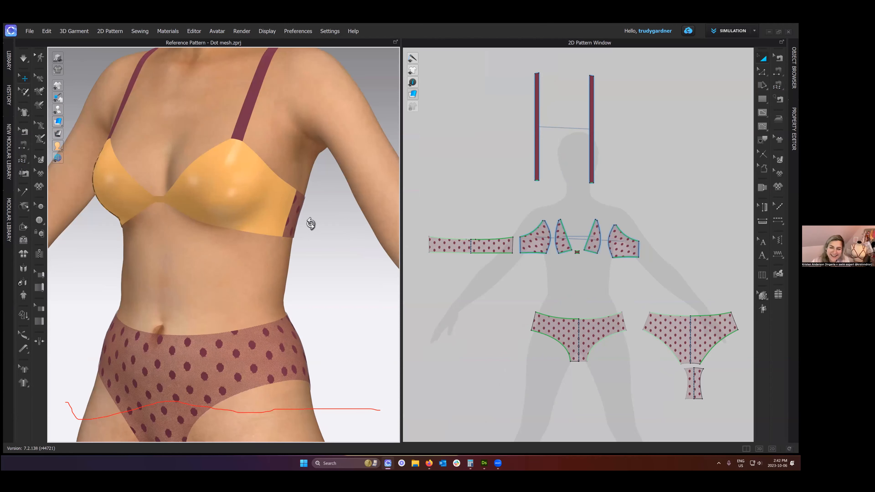
{"action": "right_click_drag", "start_coordinate": [358, 229], "coordinate": [393, 227]}
{"action": "mouse_move", "coordinate": [316, 224]}
{"action": "right_mouse_down"}
{"action": "mouse_move", "coordinate": [297, 226]}
{"action": "mouse_move", "coordinate": [318, 228]}
{"action": "right_mouse_up"}
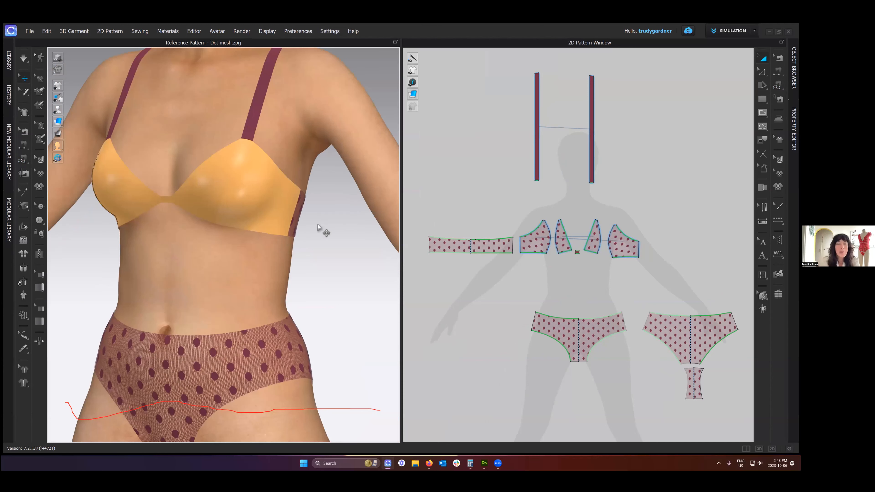
{"action": "right_click_drag", "start_coordinate": [328, 260], "coordinate": [327, 244]}
{"action": "right_click_drag", "start_coordinate": [255, 238], "coordinate": [317, 242]}
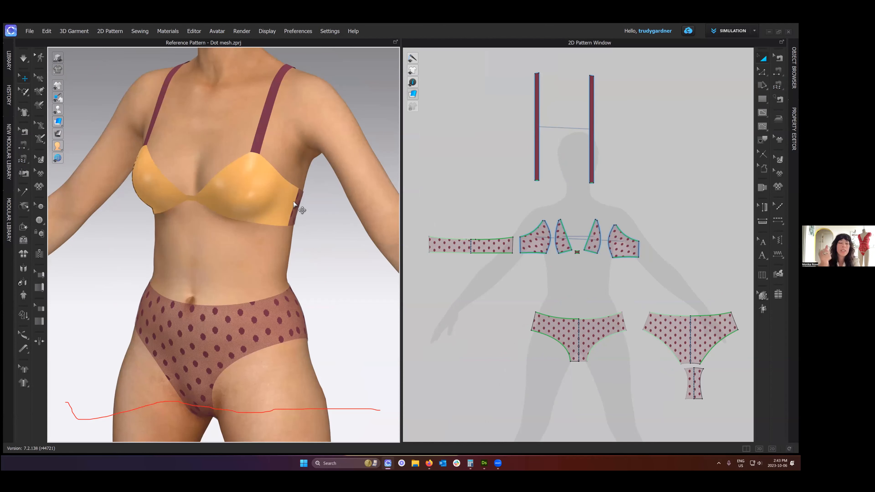
{"action": "right_click_drag", "start_coordinate": [269, 212], "coordinate": [299, 215]}
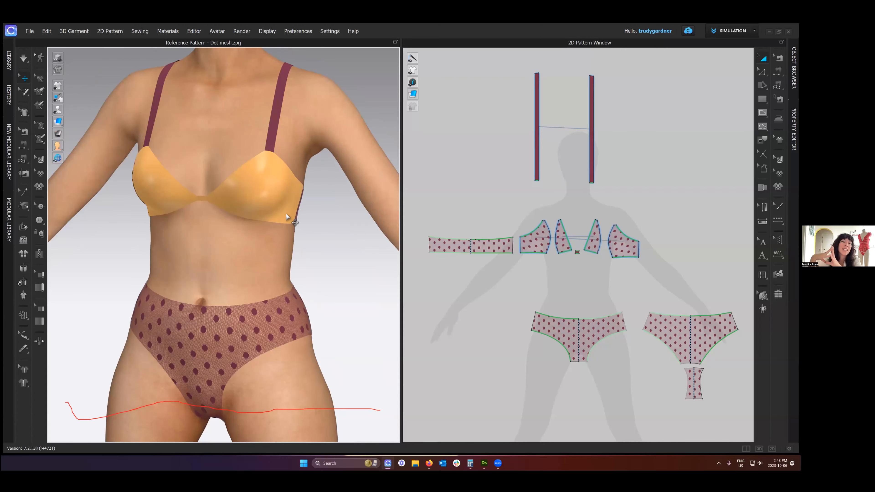
{"action": "scroll", "coordinate": [285, 217], "scroll_direction": "up", "scroll_amount": 2}
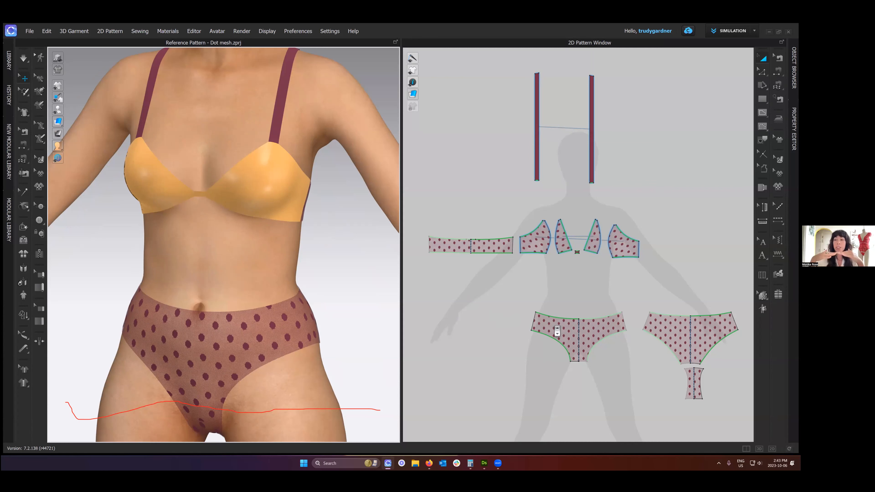
{"action": "scroll", "coordinate": [545, 309], "scroll_direction": "up", "scroll_amount": 5}
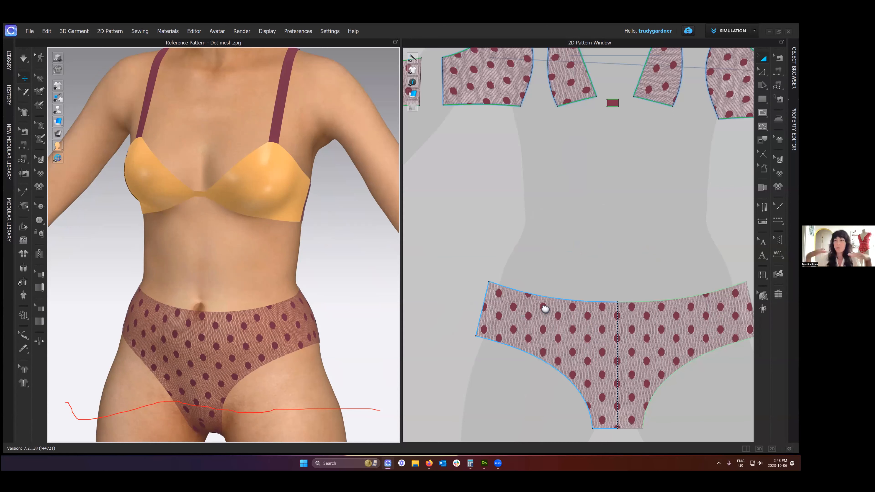
{"action": "middle_click_drag", "start_coordinate": [545, 309], "coordinate": [537, 292]}
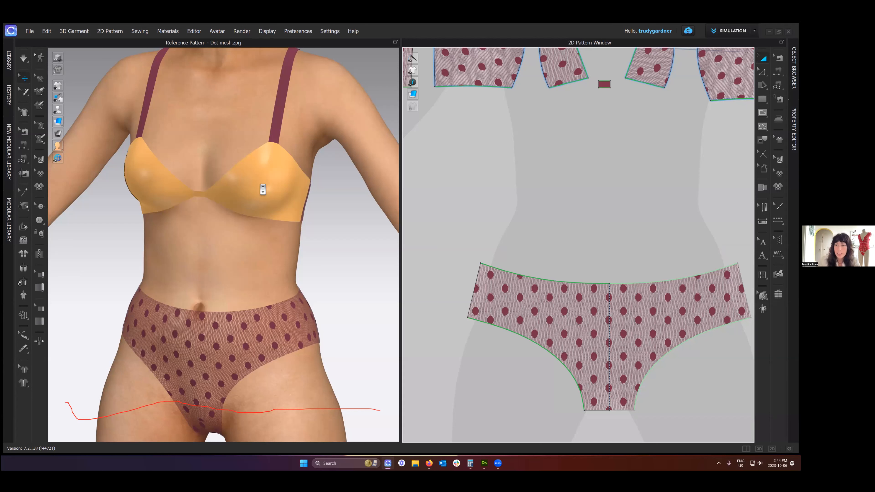
{"action": "scroll", "coordinate": [260, 223], "scroll_direction": "up", "scroll_amount": 1}
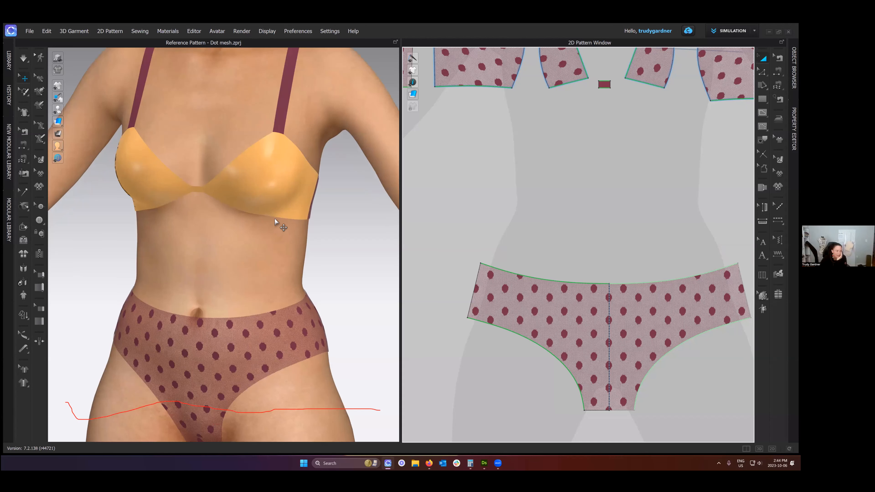
{"action": "right_click_drag", "start_coordinate": [275, 217], "coordinate": [287, 221]}
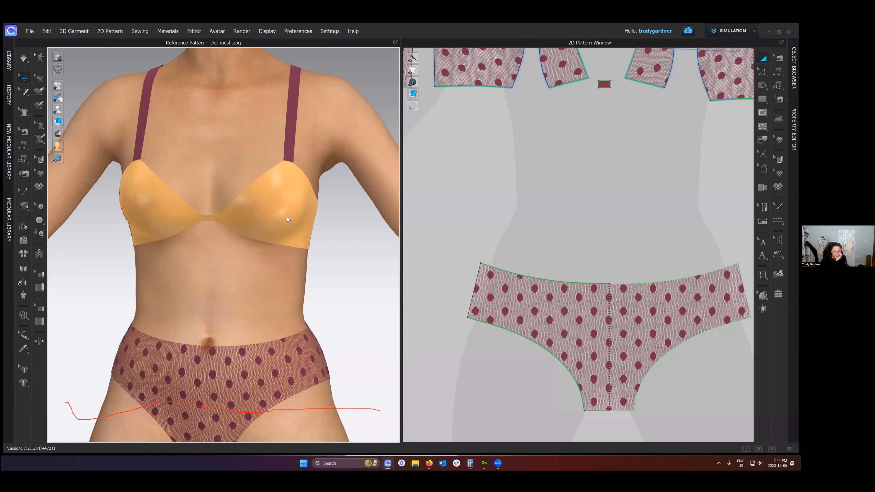
- Solidify the strengthened outer cup panel on the avatar's left side, and unsolidify it again
{"action": "right_click", "coordinate": [286, 217]}
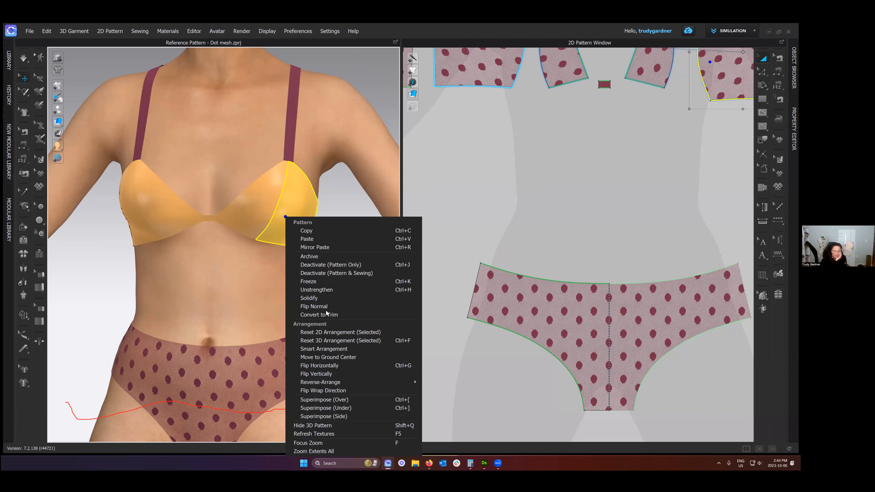
{"action": "left_click", "coordinate": [324, 298]}
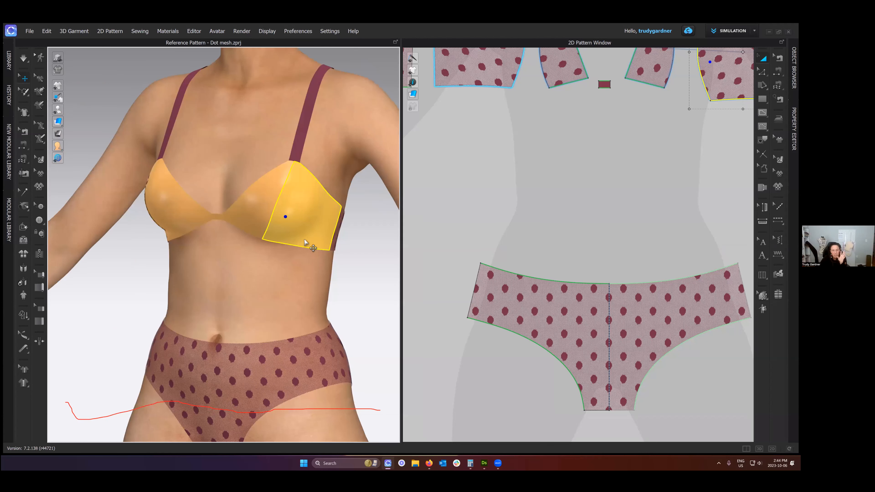
{"action": "right_click", "coordinate": [306, 214]}
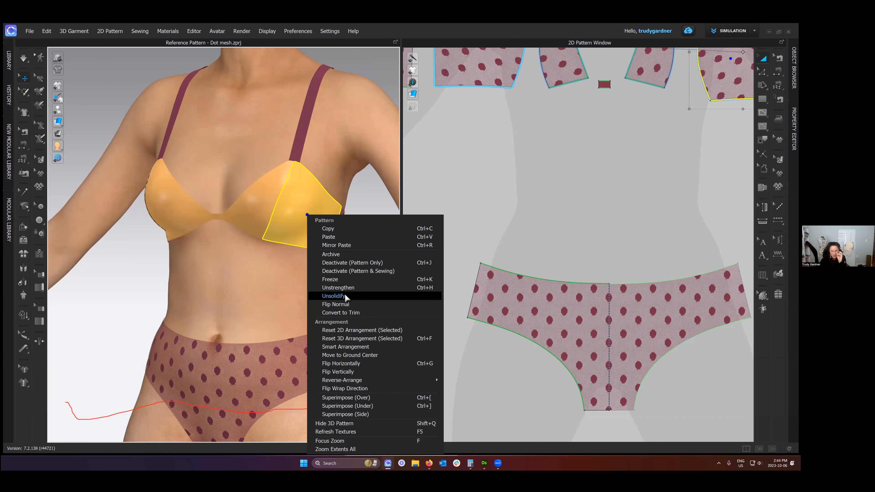
{"action": "left_click", "coordinate": [346, 296]}
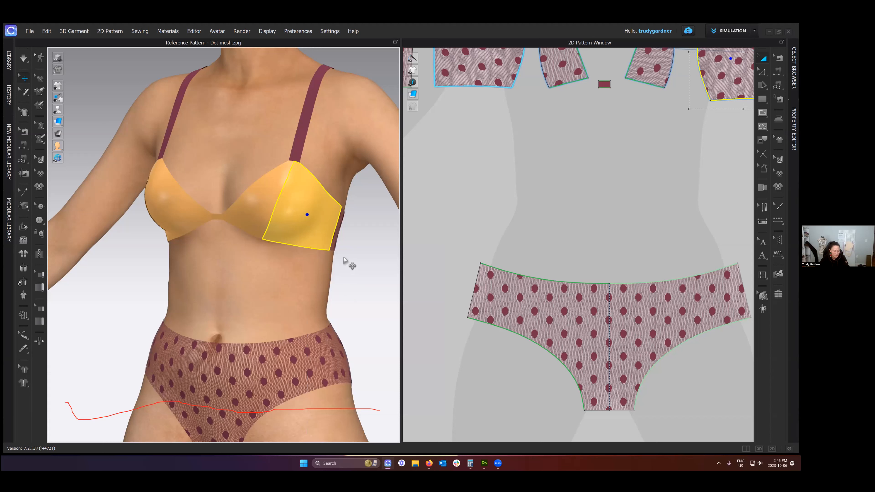
- Unstrengthen only the outer cup panel on the avatar's left side
{"action": "right_click_drag", "start_coordinate": [337, 249], "coordinate": [321, 286]}
{"action": "middle_click_drag", "start_coordinate": [320, 285], "coordinate": [319, 251]}
{"action": "left_click", "coordinate": [326, 270]}
{"action": "right_click_drag", "start_coordinate": [319, 230], "coordinate": [338, 231]}
{"action": "left_click", "coordinate": [312, 223]}
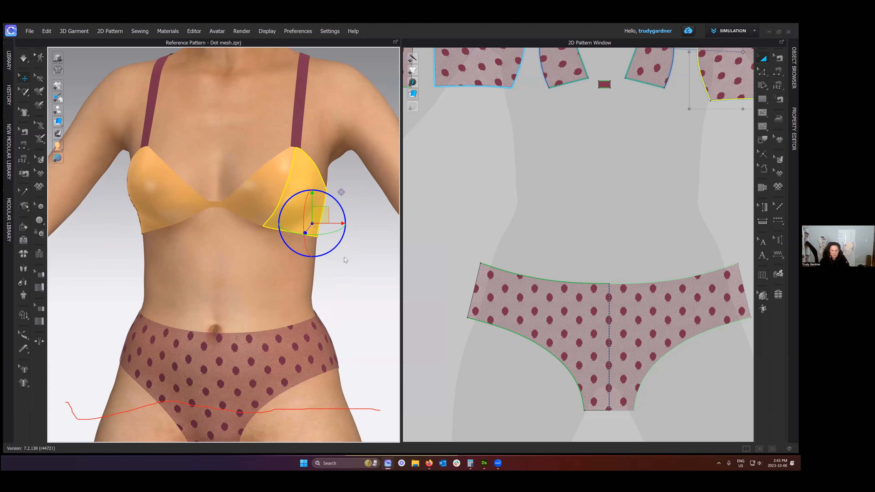
{"action": "right_click", "coordinate": [340, 283]}
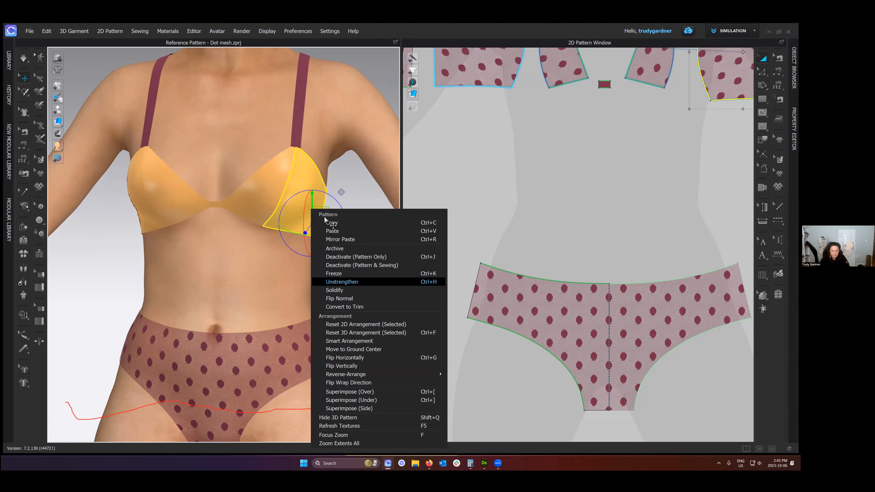
{"action": "left_click", "coordinate": [341, 281]}
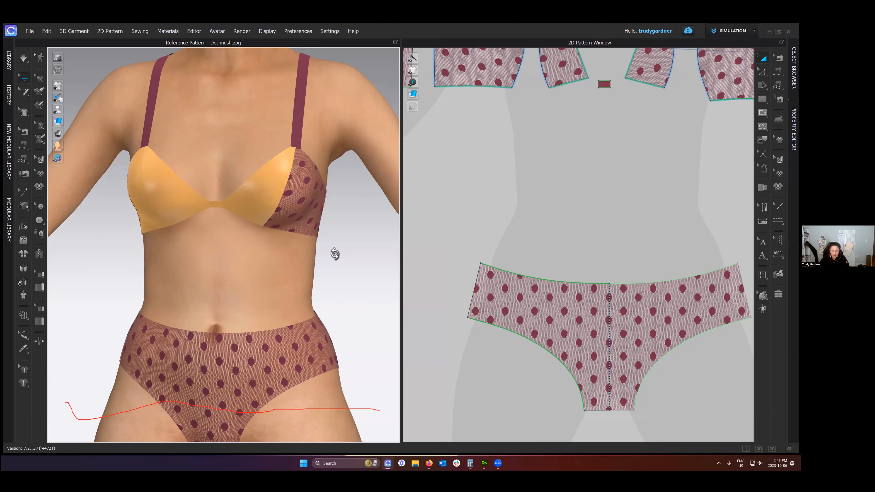
- Solidify the unstrengthened left outer cup panel on its own, and unsolidify it after viewing it from the side
{"action": "left_click", "coordinate": [346, 256]}
{"action": "right_click_drag", "start_coordinate": [349, 257], "coordinate": [326, 257]}
{"action": "scroll", "coordinate": [325, 256], "scroll_direction": "up", "scroll_amount": 2}
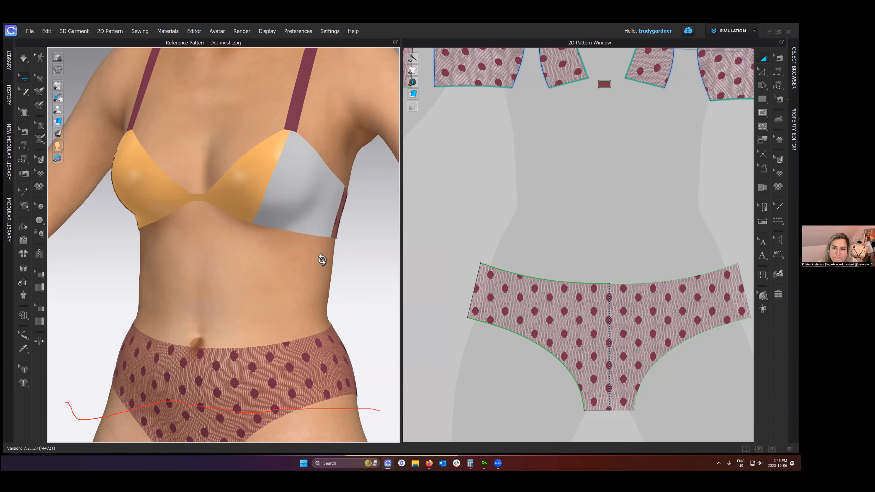
{"action": "right_click_drag", "start_coordinate": [327, 224], "coordinate": [324, 222]}
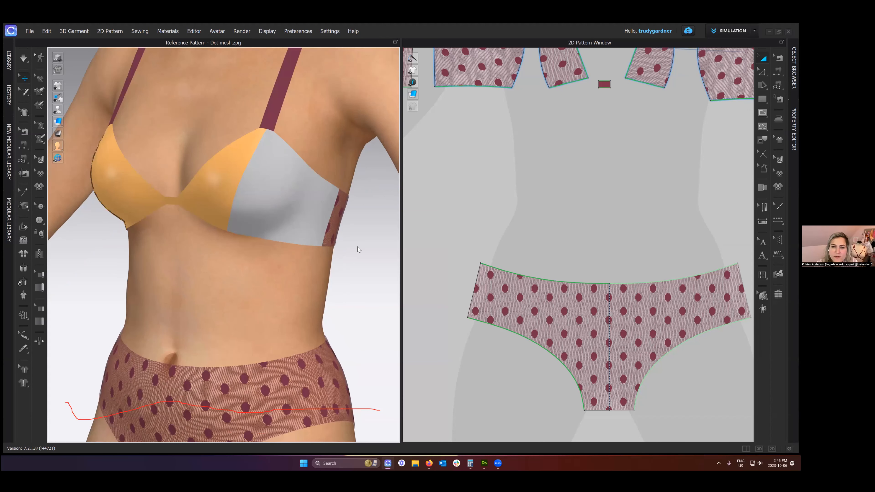
{"action": "right_click", "coordinate": [310, 228]}
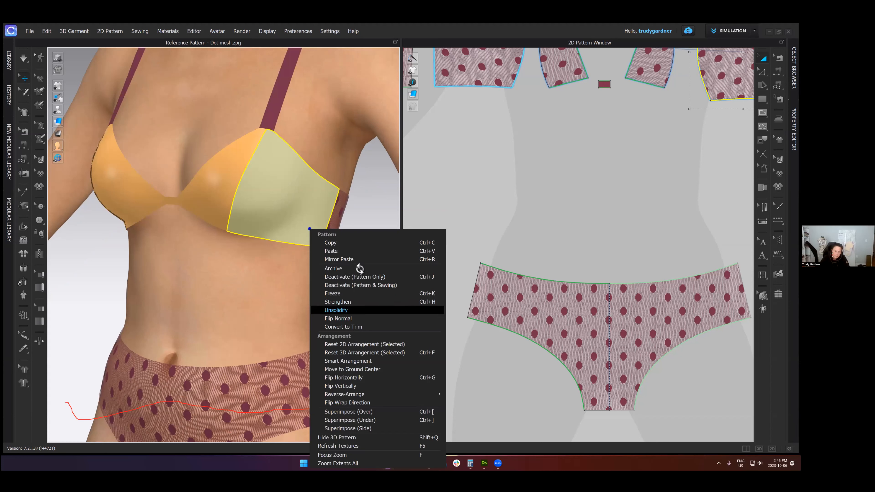
{"action": "key", "text": "2"}
- Select all the front bra cup pieces and the centre gore and unstrengthen them
{"action": "scroll", "coordinate": [567, 176], "scroll_direction": "down", "scroll_amount": 5}
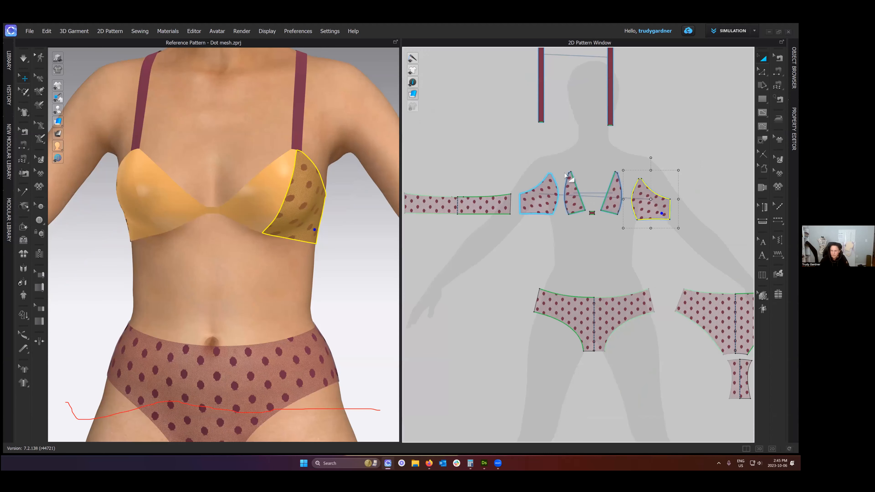
{"action": "left_click_drag", "start_coordinate": [565, 173], "coordinate": [524, 166]}
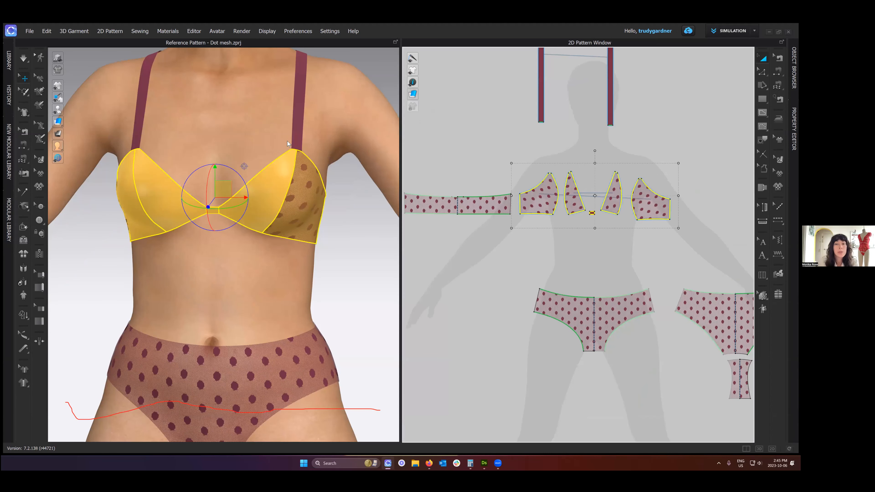
{"action": "right_click", "coordinate": [534, 189]}
{"action": "right_click", "coordinate": [323, 244]}
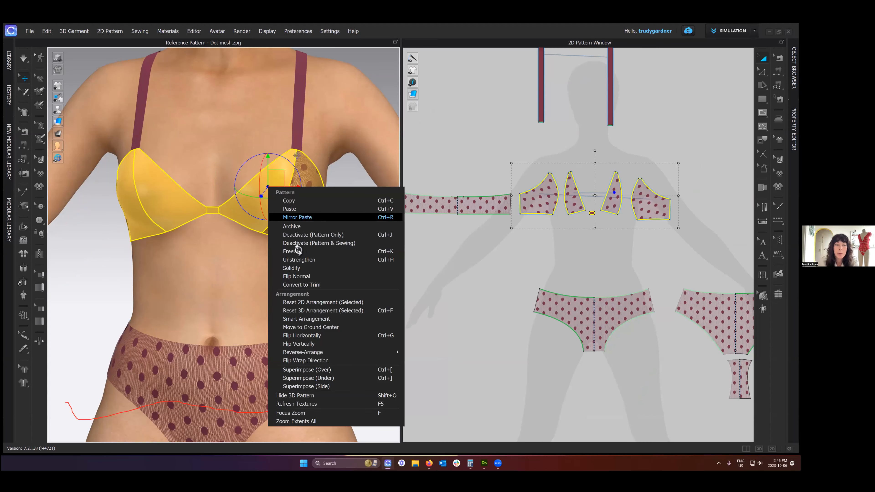
{"action": "left_click", "coordinate": [299, 260]}
{"action": "left_click", "coordinate": [299, 138]}
{"action": "scroll", "coordinate": [273, 118], "scroll_direction": "down", "scroll_amount": 2}
{"action": "right_click_drag", "start_coordinate": [299, 138], "coordinate": [278, 114]}
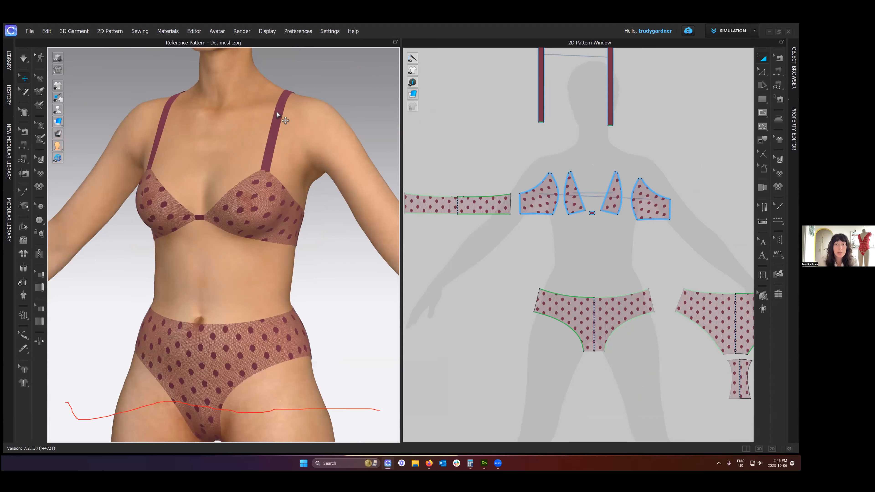
- Freeze the shoulder strap on the avatar's left side
{"action": "left_click", "coordinate": [277, 112]}
{"action": "right_click", "coordinate": [276, 112]}
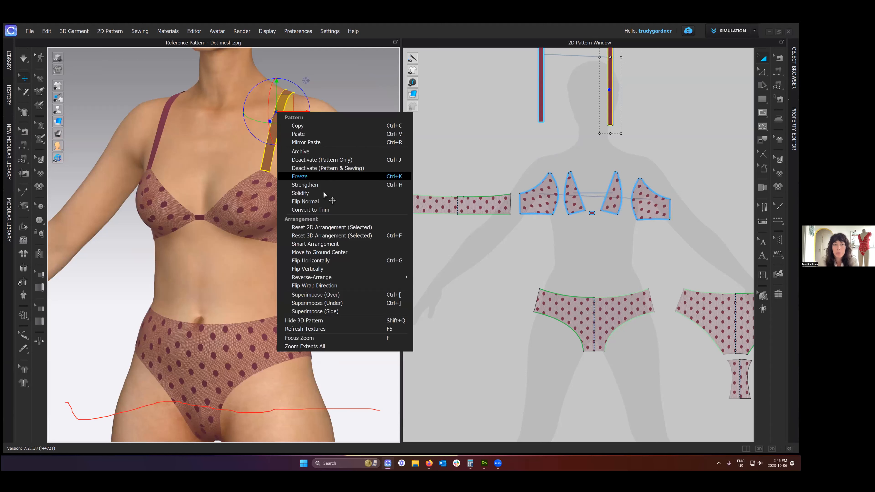
{"action": "left_click", "coordinate": [318, 176]}
{"action": "scroll", "coordinate": [271, 173], "scroll_direction": "down", "scroll_amount": 2}
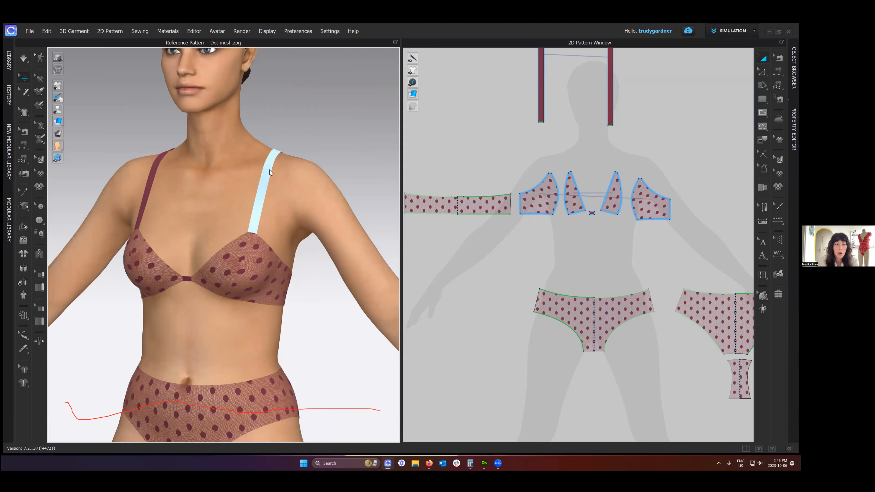
- Review the available options for the frozen strap on the avatar's left side and examine the strap from the back and front
{"action": "left_click", "coordinate": [269, 170]}
{"action": "right_click", "coordinate": [269, 170]}
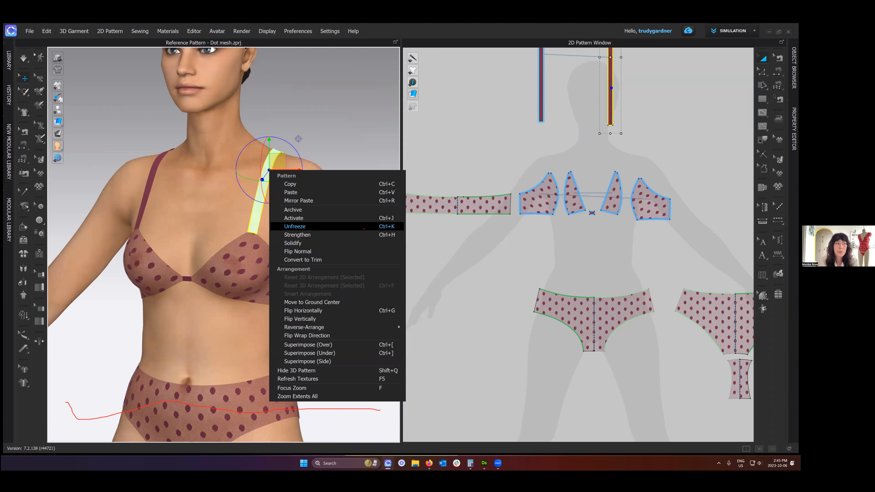
{"action": "left_click_drag", "start_coordinate": [268, 222], "coordinate": [405, 231]}
{"action": "key", "text": "Escape"}
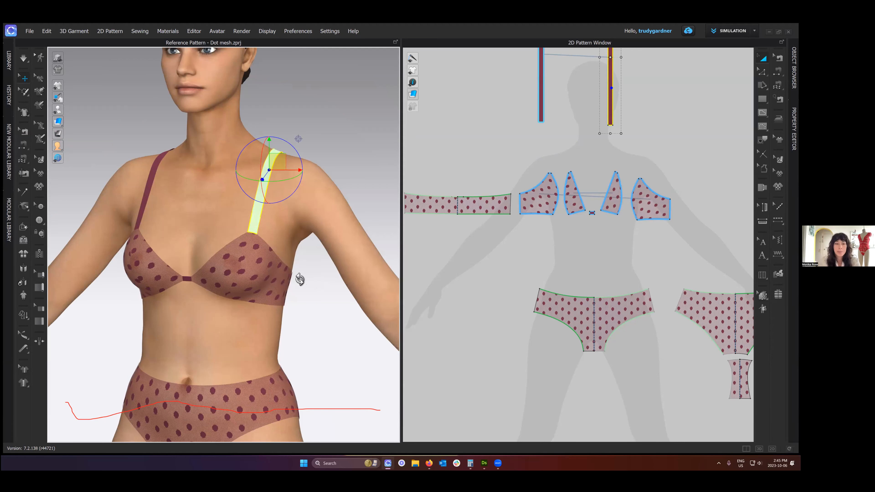
{"action": "right_click_drag", "start_coordinate": [243, 275], "coordinate": [238, 272]}
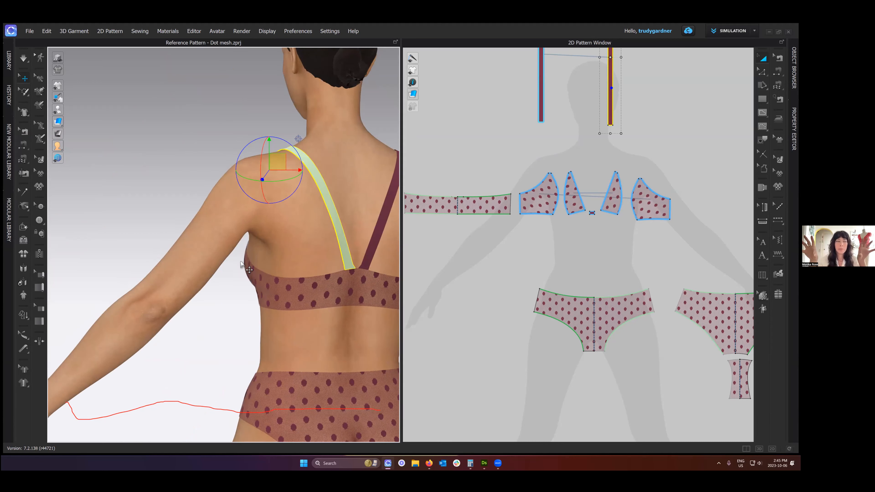
{"action": "right_click_drag", "start_coordinate": [228, 277], "coordinate": [216, 307]}
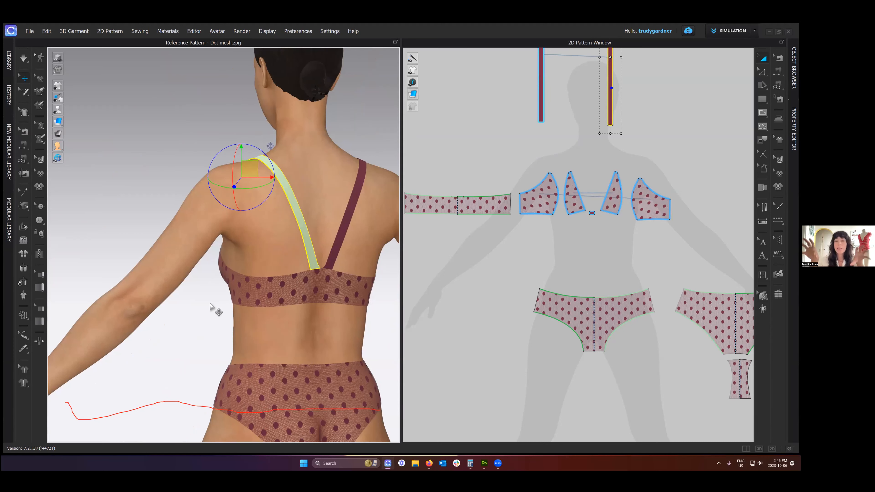
{"action": "middle_click_drag", "start_coordinate": [204, 257], "coordinate": [200, 235]}
{"action": "right_click_drag", "start_coordinate": [195, 254], "coordinate": [174, 237]}
{"action": "middle_click_drag", "start_coordinate": [221, 206], "coordinate": [240, 216]}
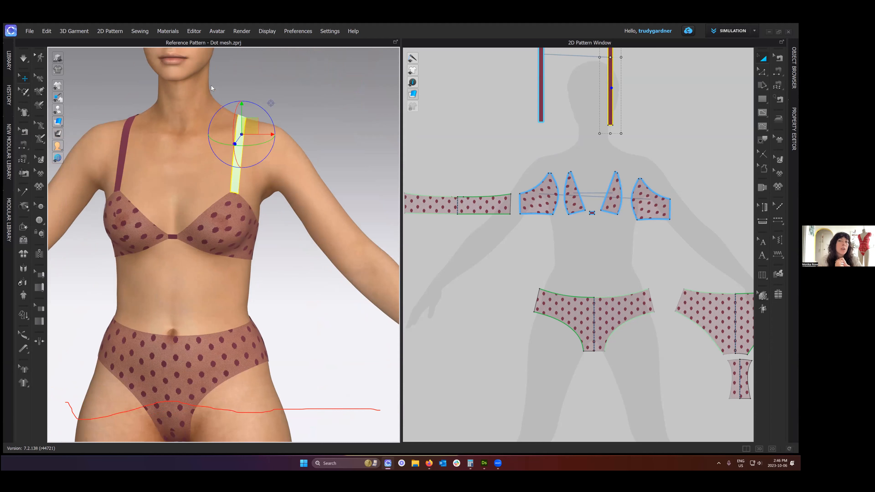
{"action": "left_click", "coordinate": [212, 86]}
- Freeze the centre gore between the bra cups
{"action": "scroll", "coordinate": [241, 175], "scroll_direction": "up", "scroll_amount": 1}
{"action": "right_click", "coordinate": [174, 237]}
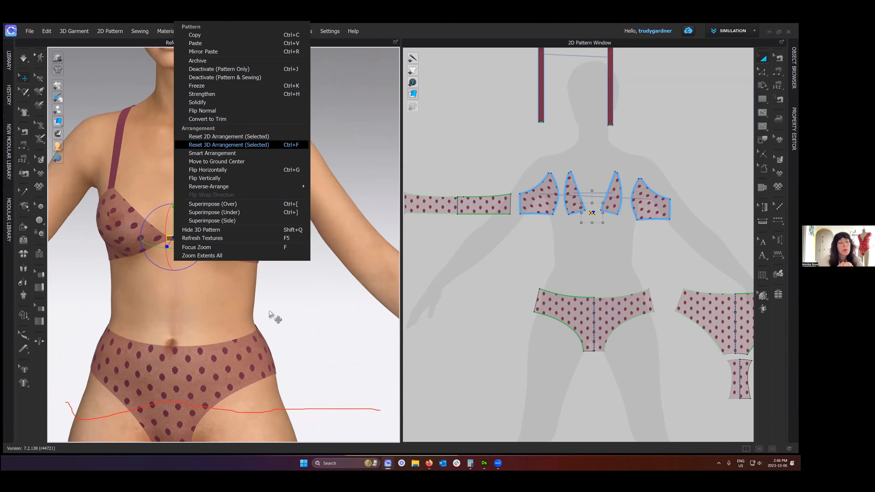
{"action": "left_click", "coordinate": [269, 314]}
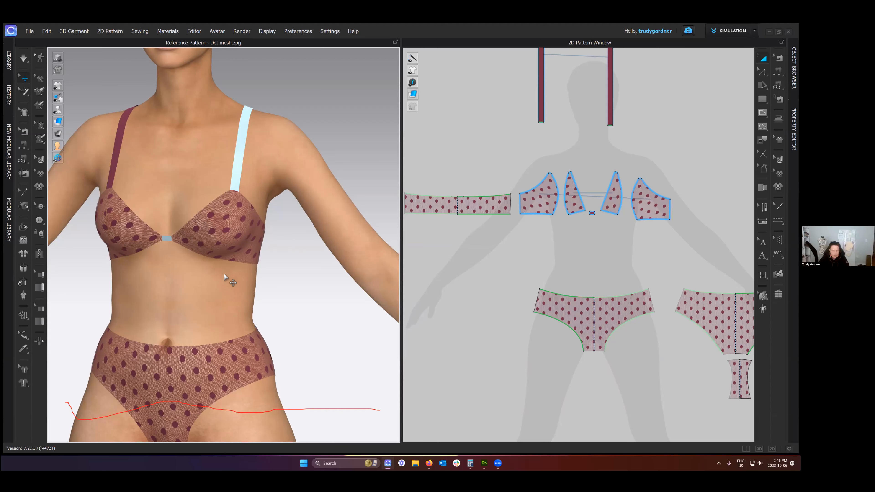
- Select the strap, cup panels and back band on the avatar's right side and freeze them, checking the bra from an angle
{"action": "scroll", "coordinate": [250, 251], "scroll_direction": "down", "scroll_amount": 2}
{"action": "scroll", "coordinate": [560, 246], "scroll_direction": "down", "scroll_amount": 3}
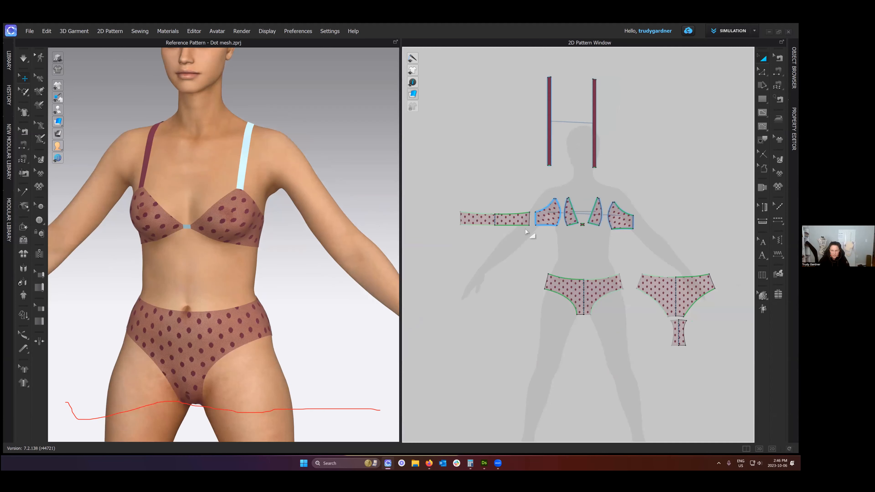
{"action": "left_click_drag", "start_coordinate": [456, 86], "coordinate": [594, 264]}
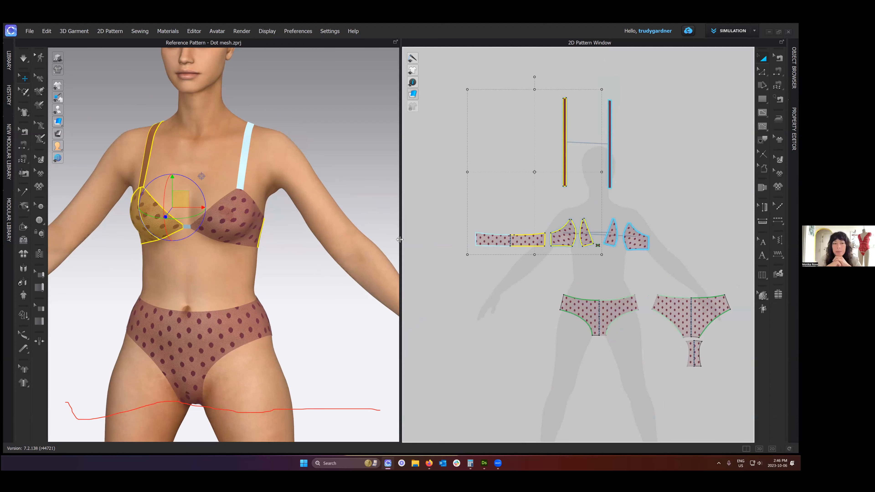
{"action": "right_click_drag", "start_coordinate": [343, 239], "coordinate": [336, 235]}
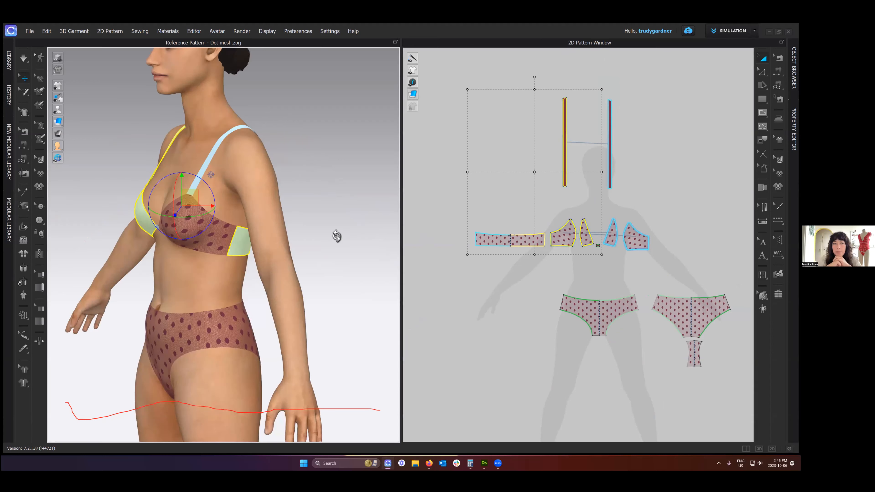
{"action": "left_click", "coordinate": [227, 174]}
{"action": "right_click_drag", "start_coordinate": [202, 215], "coordinate": [229, 220]}
{"action": "right_click_drag", "start_coordinate": [234, 184], "coordinate": [237, 230]}
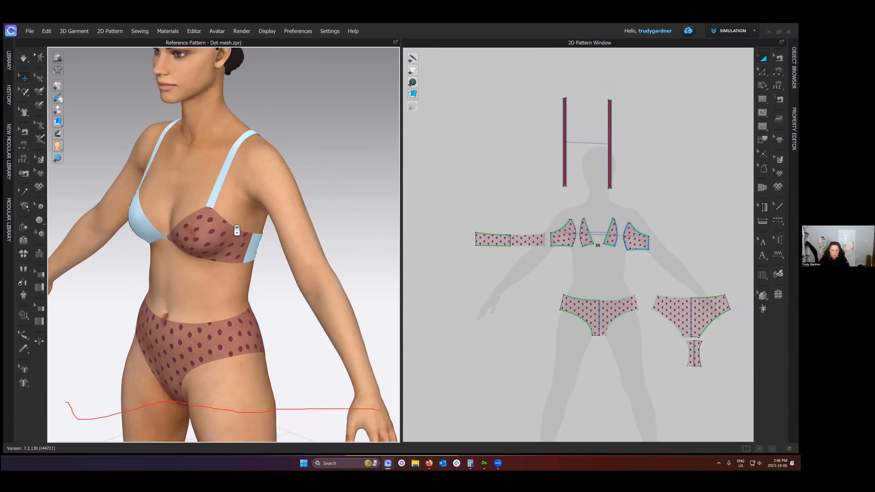
{"action": "scroll", "coordinate": [242, 168], "scroll_direction": "up", "scroll_amount": 2}
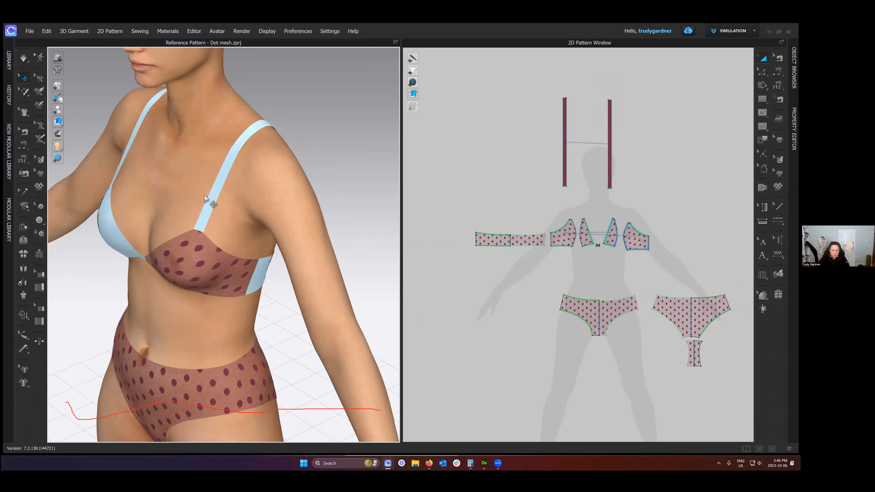
{"action": "right_click_drag", "start_coordinate": [256, 227], "coordinate": [346, 223]}
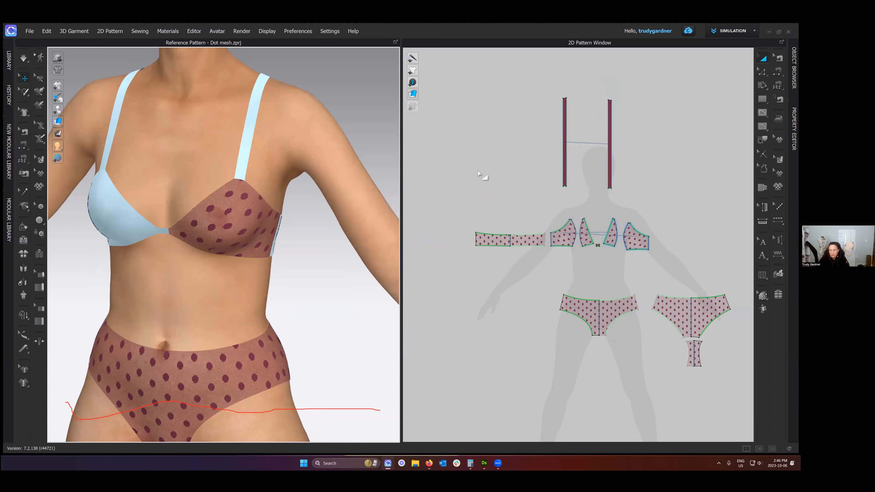
- Select all the frozen bra pieces, including both shoulder straps and the centre gore, and unfreeze them
{"action": "scroll", "coordinate": [457, 124], "scroll_direction": "down", "scroll_amount": 2}
{"action": "left_click_drag", "start_coordinate": [457, 124], "coordinate": [596, 271]}
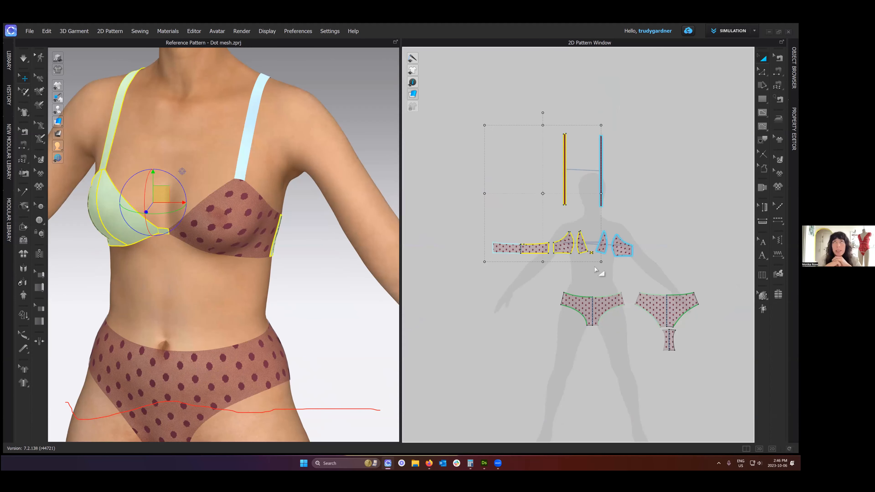
{"action": "left_click", "coordinate": [251, 109]}
{"action": "left_click", "coordinate": [167, 152]}
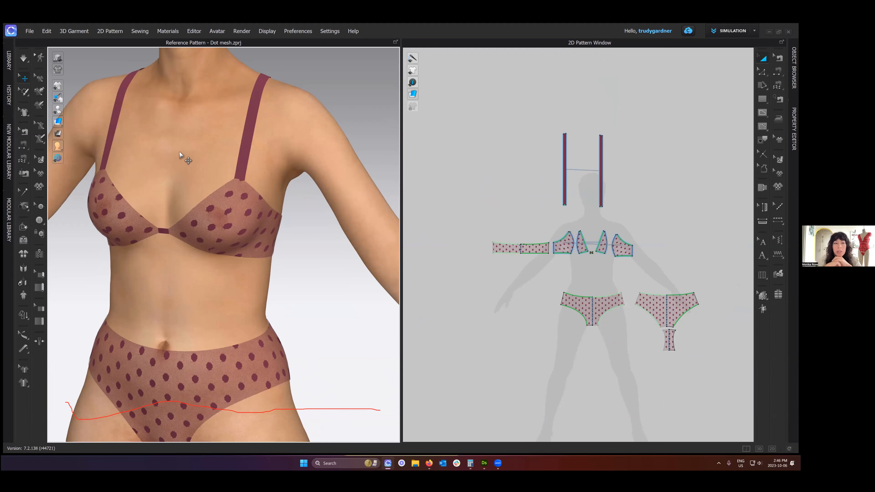
{"action": "scroll", "coordinate": [191, 152], "scroll_direction": "up", "scroll_amount": 1}
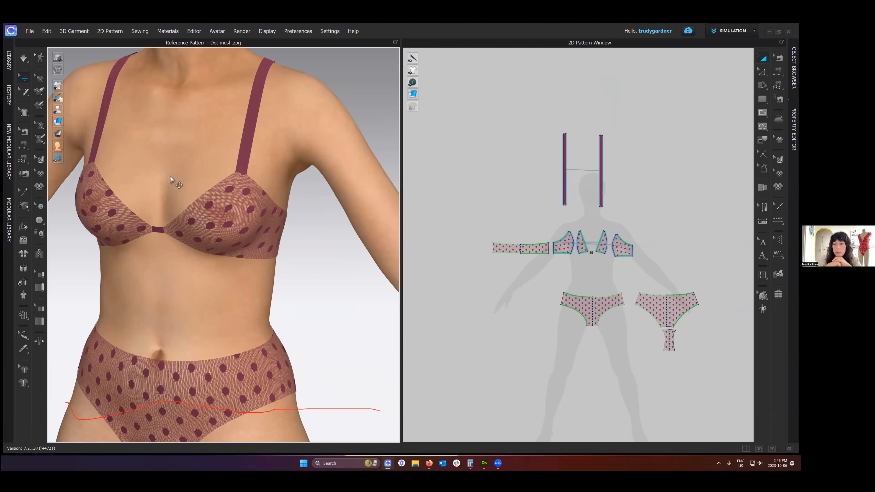
- Load O-Ring.trm from the Hardware and Trims library and place it on the shoulder strap on the avatar's left side
{"action": "key", "text": "2"}
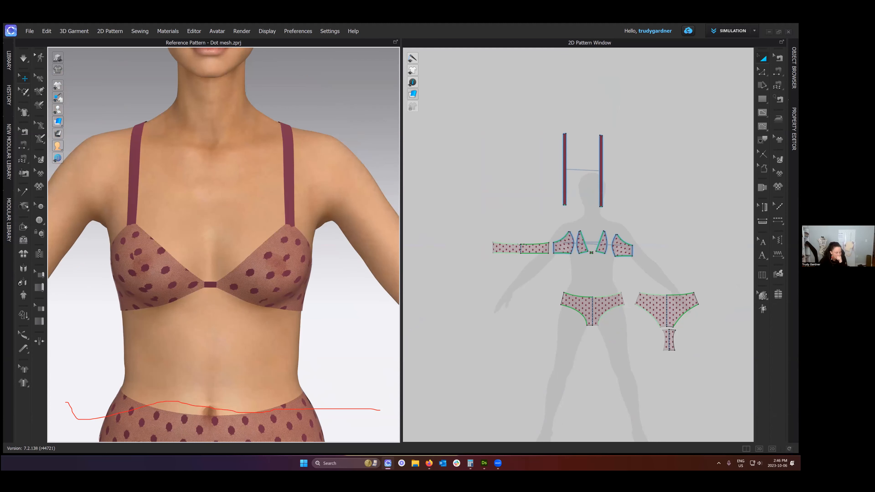
{"action": "scroll", "coordinate": [224, 244], "scroll_direction": "up", "scroll_amount": 1}
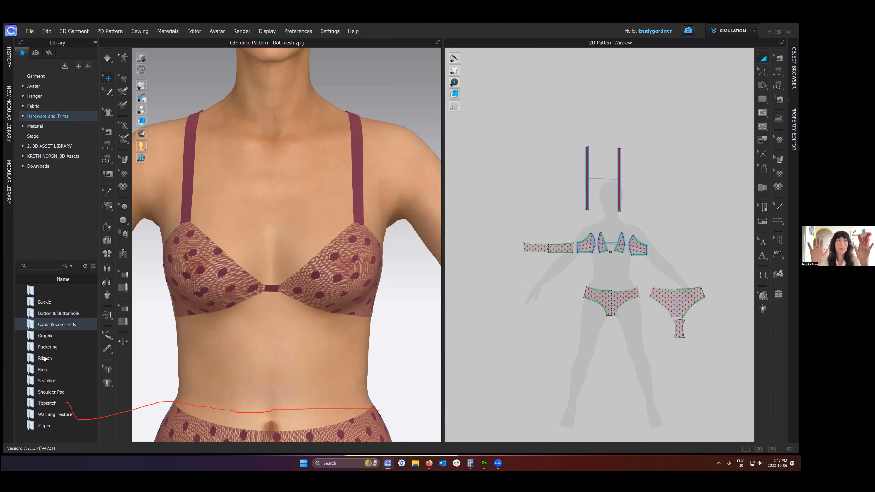
{"action": "double_click", "coordinate": [41, 334]}
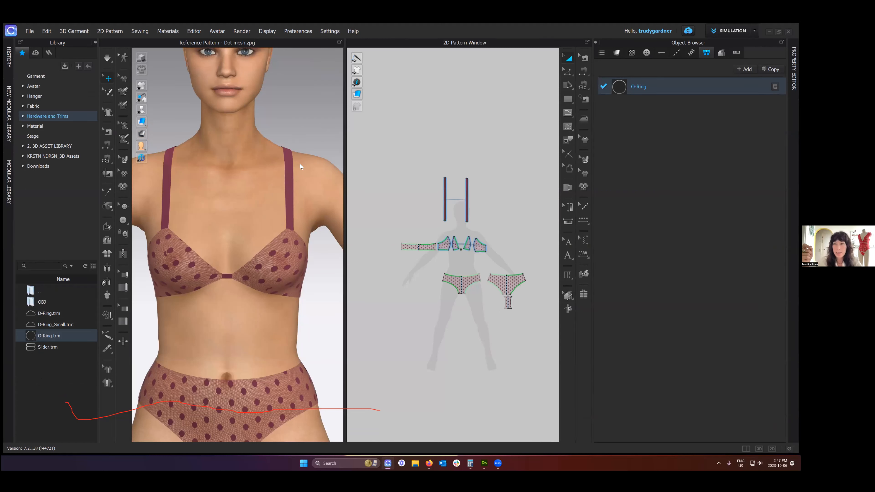
{"action": "left_click", "coordinate": [286, 188]}
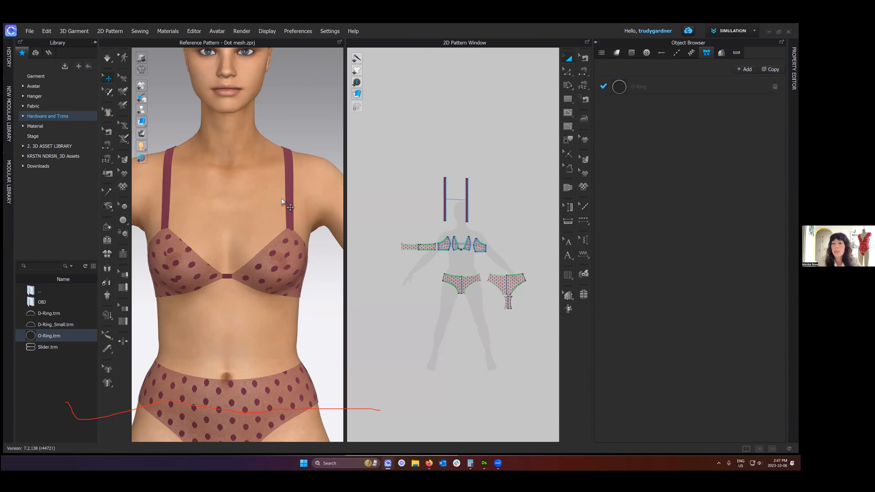
- Examine in close-up how the O-ring sits on the shoulder strap on the avatar's left side
{"action": "key", "text": "2"}
{"action": "right_click_drag", "start_coordinate": [201, 221], "coordinate": [324, 223]}
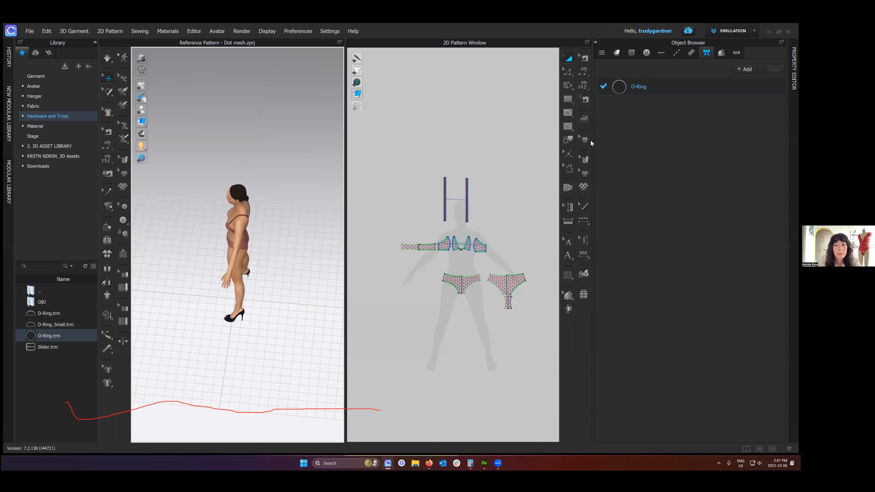
{"action": "right_click_drag", "start_coordinate": [272, 288], "coordinate": [221, 342]}
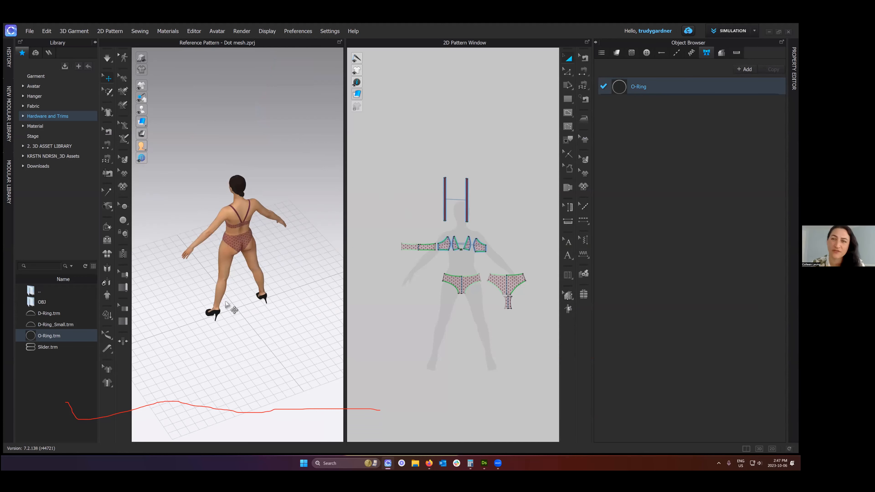
{"action": "scroll", "coordinate": [249, 368], "scroll_direction": "up", "scroll_amount": 5}
{"action": "scroll", "coordinate": [249, 368], "scroll_direction": "up", "scroll_amount": 5}
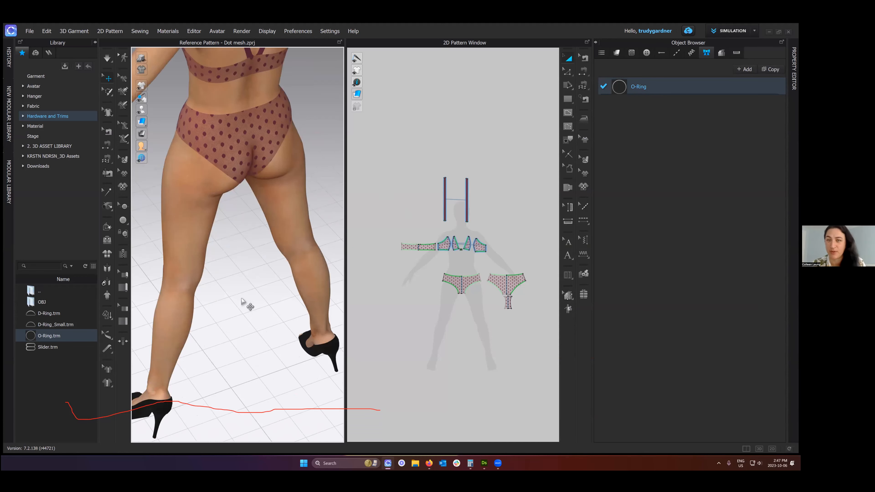
{"action": "scroll", "coordinate": [267, 144], "scroll_direction": "down", "scroll_amount": 2}
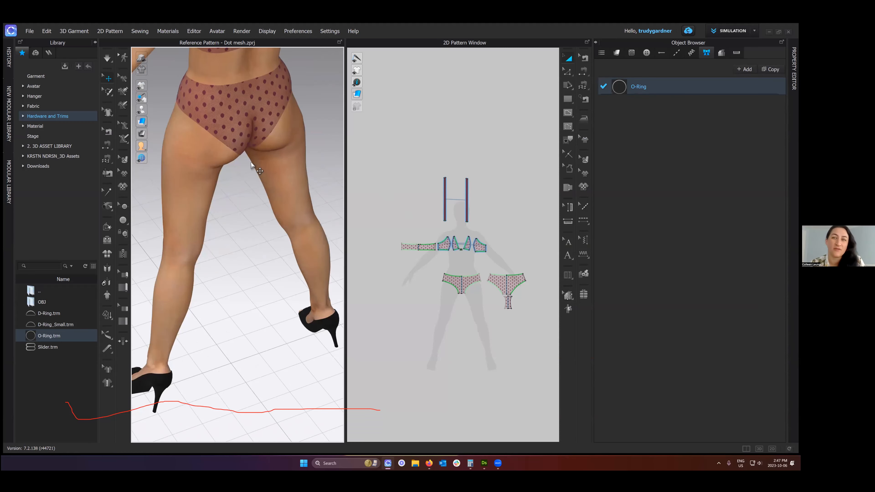
{"action": "key", "text": "2"}
{"action": "scroll", "coordinate": [269, 131], "scroll_direction": "up", "scroll_amount": 3}
{"action": "scroll", "coordinate": [272, 110], "scroll_direction": "up", "scroll_amount": 2}
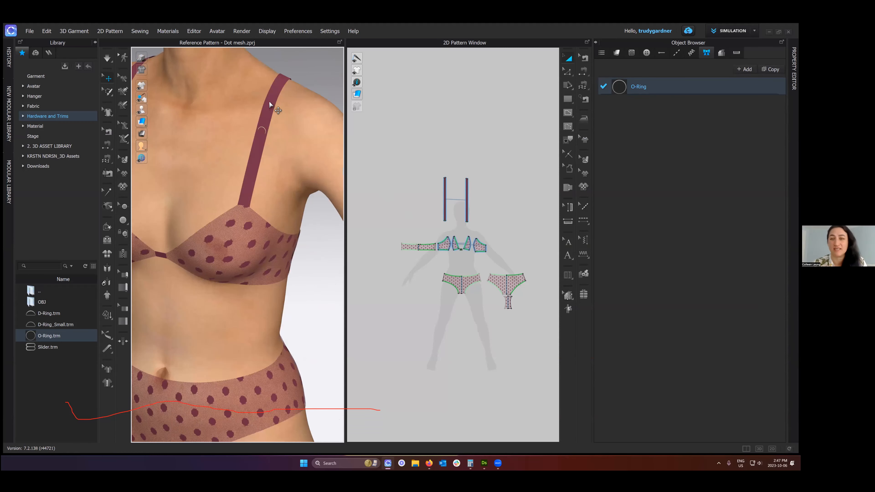
{"action": "scroll", "coordinate": [267, 101], "scroll_direction": "up", "scroll_amount": 1}
{"action": "left_click", "coordinate": [267, 102]}
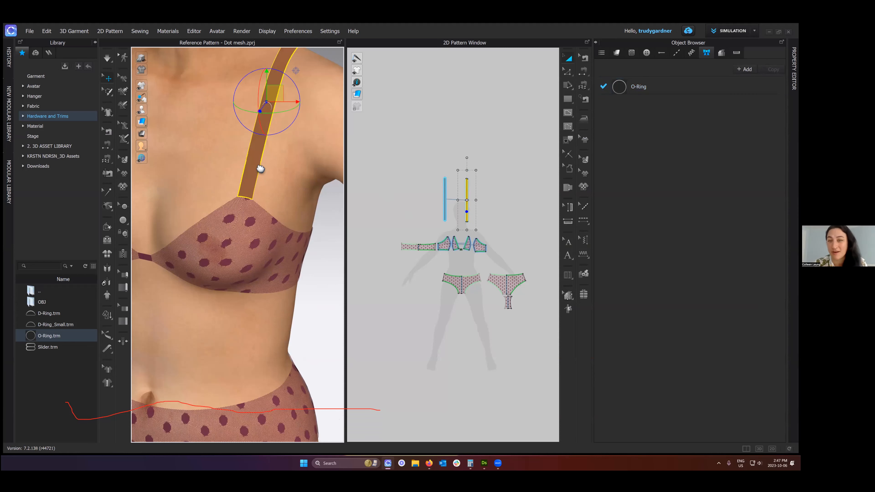
{"action": "right_click_drag", "start_coordinate": [300, 91], "coordinate": [287, 98]}
{"action": "scroll", "coordinate": [239, 156], "scroll_direction": "up", "scroll_amount": 2}
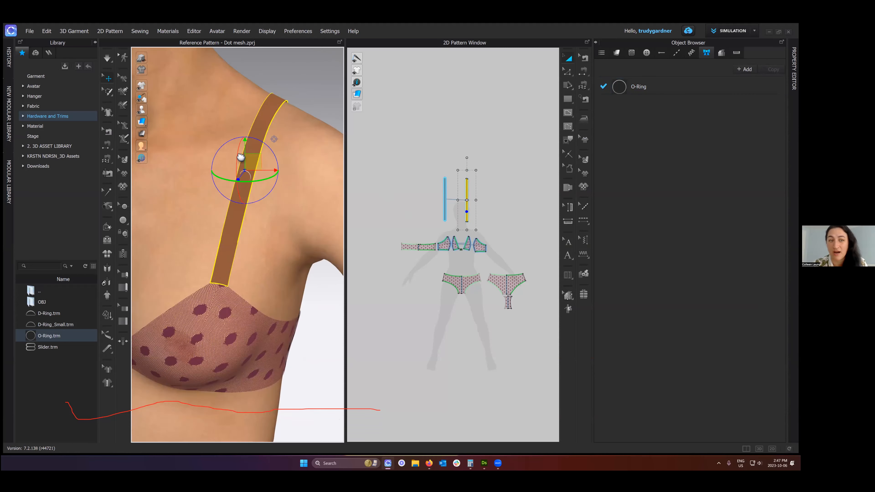
{"action": "middle_click_drag", "start_coordinate": [239, 155], "coordinate": [253, 233]}
{"action": "left_click", "coordinate": [252, 234]}
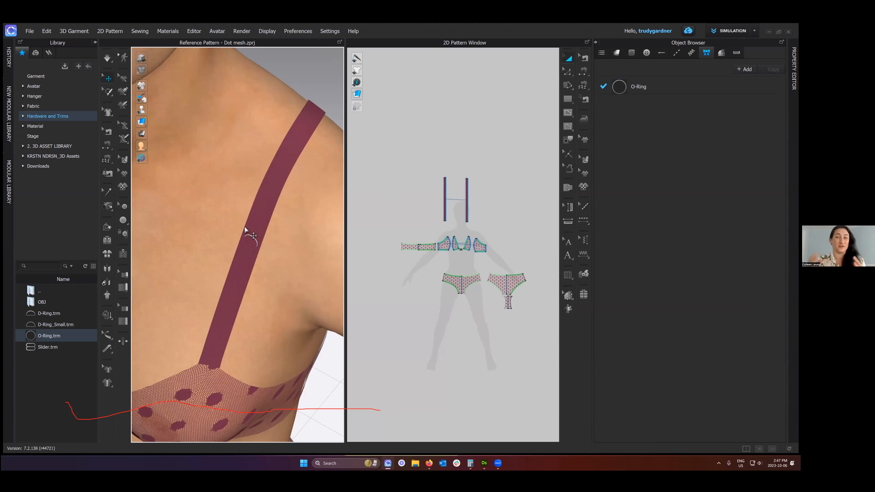
{"action": "left_click", "coordinate": [311, 78]}
{"action": "scroll", "coordinate": [269, 194], "scroll_direction": "down", "scroll_amount": 1}
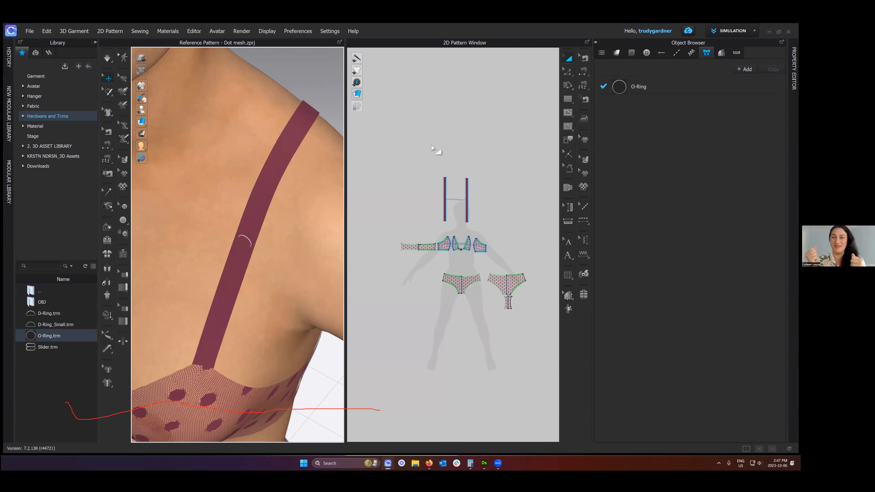
- Run the simulation and pull the front brief panel around on the avatar to settle its fit
{"action": "key", "text": "2"}
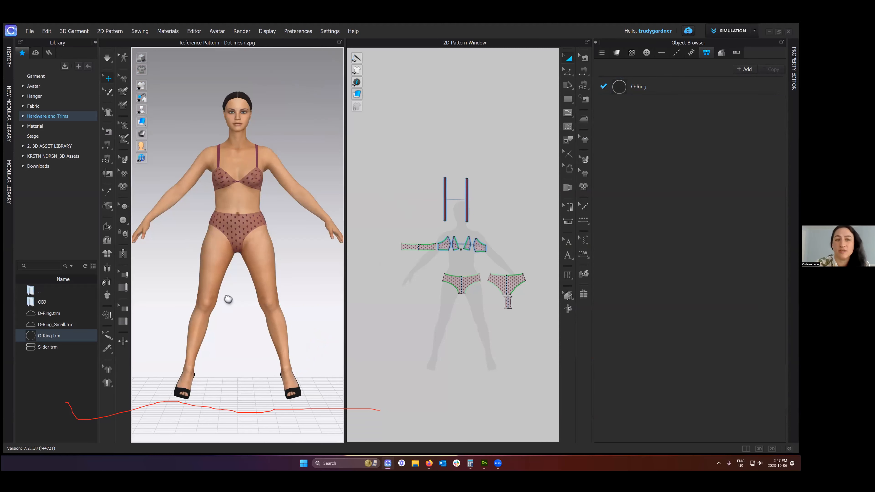
{"action": "scroll", "coordinate": [206, 227], "scroll_direction": "up", "scroll_amount": 2}
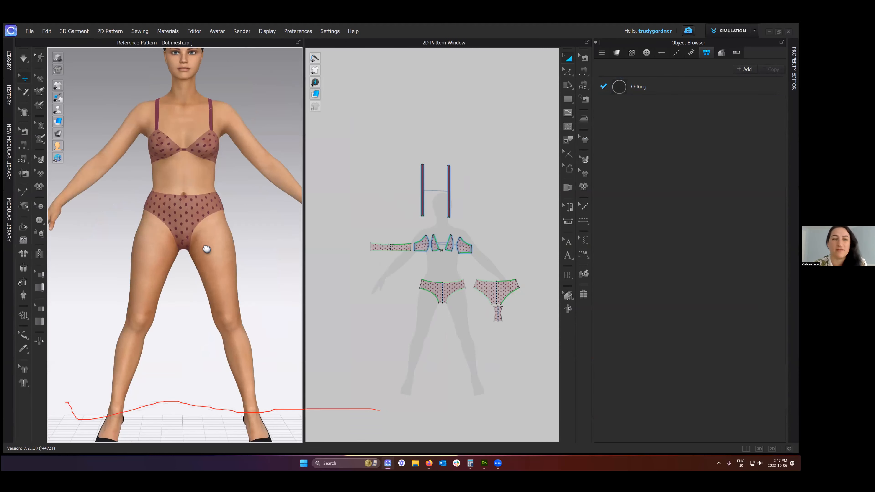
{"action": "scroll", "coordinate": [208, 259], "scroll_direction": "up", "scroll_amount": 2}
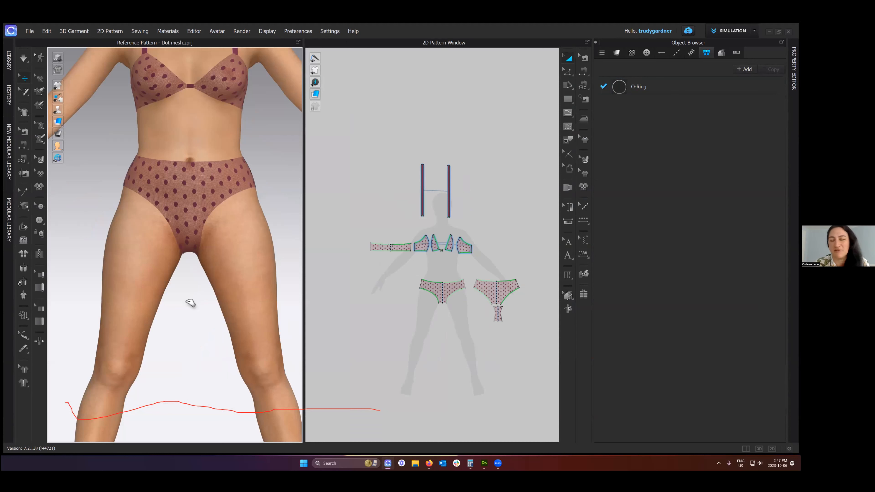
{"action": "scroll", "coordinate": [193, 298], "scroll_direction": "up", "scroll_amount": 2}
{"action": "left_click", "coordinate": [186, 292]}
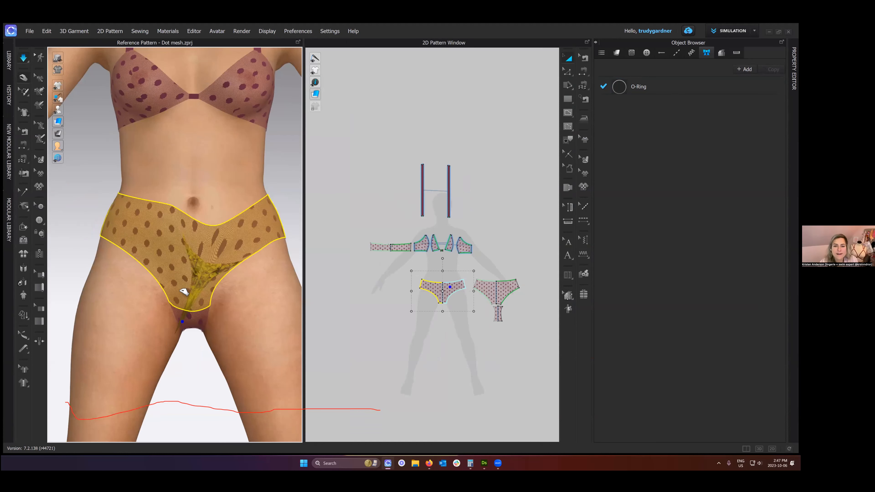
{"action": "left_click_drag", "start_coordinate": [179, 312], "coordinate": [218, 249]}
{"action": "scroll", "coordinate": [219, 249], "scroll_direction": "down", "scroll_amount": 2}
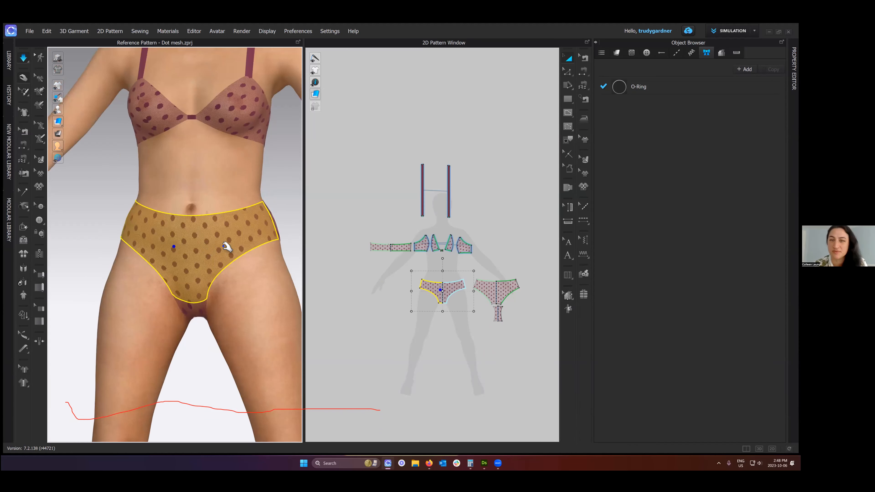
{"action": "right_click_drag", "start_coordinate": [220, 231], "coordinate": [270, 177]}
{"action": "left_click", "coordinate": [235, 202]}
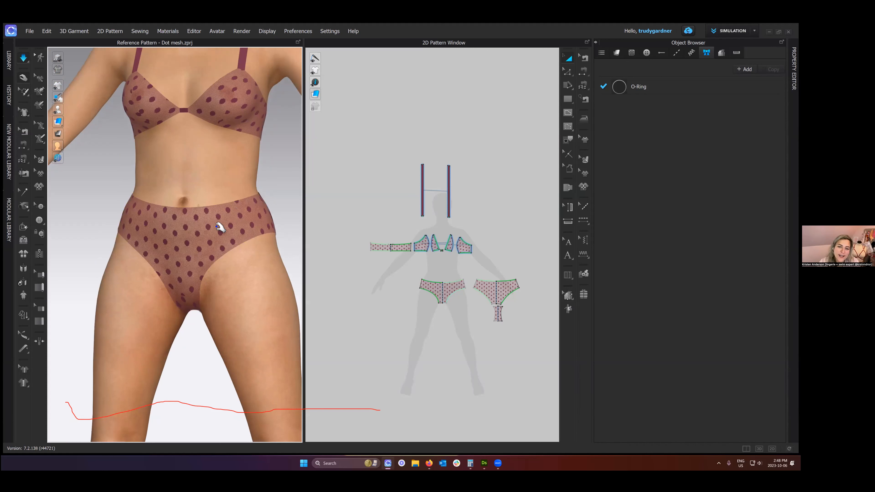
- Tug the front brief panel at its waist, leg openings and crotch to refine the fit, and stop the simulation
{"action": "right_click_drag", "start_coordinate": [289, 235], "coordinate": [305, 234]}
{"action": "left_click", "coordinate": [203, 259]}
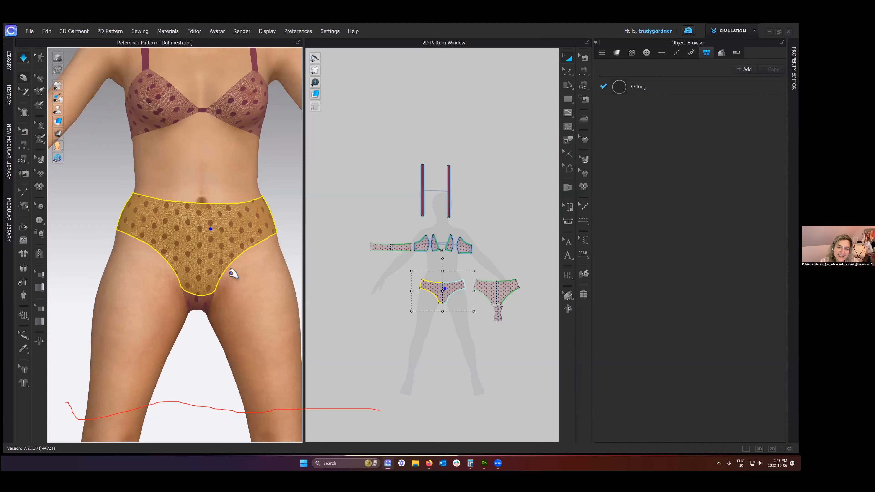
{"action": "left_click", "coordinate": [188, 268]}
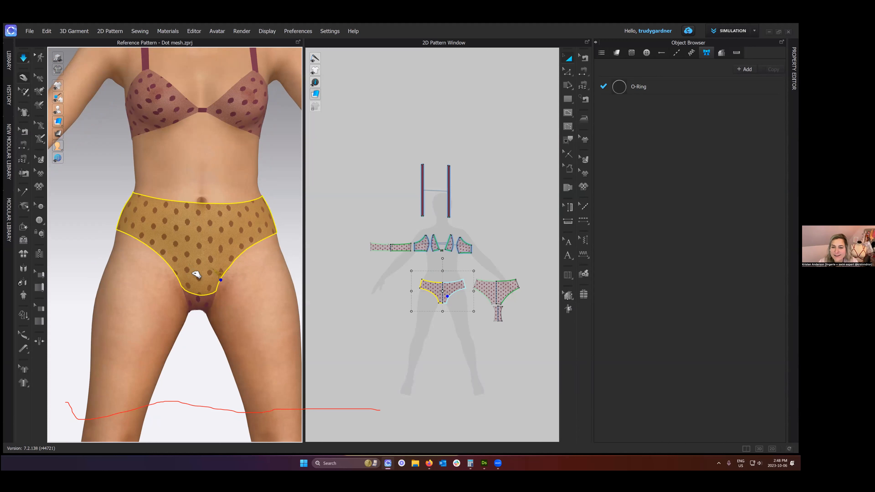
{"action": "left_click", "coordinate": [187, 287]}
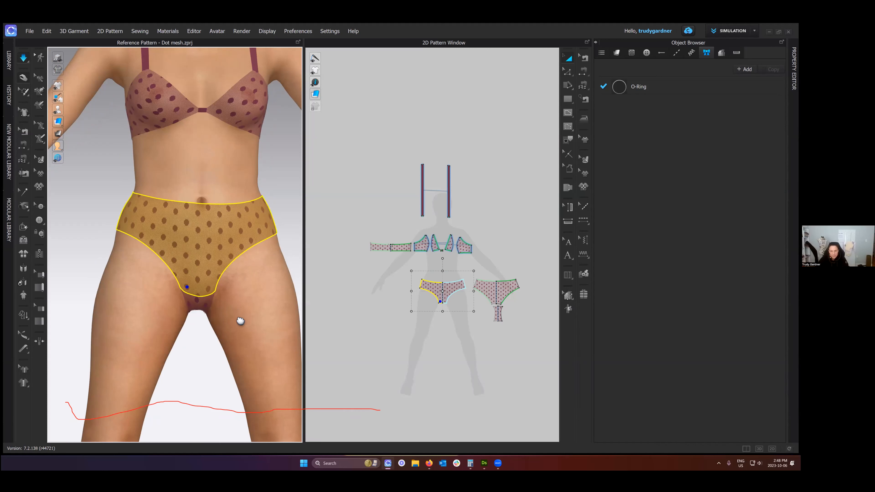
{"action": "middle_click_drag", "start_coordinate": [196, 285], "coordinate": [191, 310]}
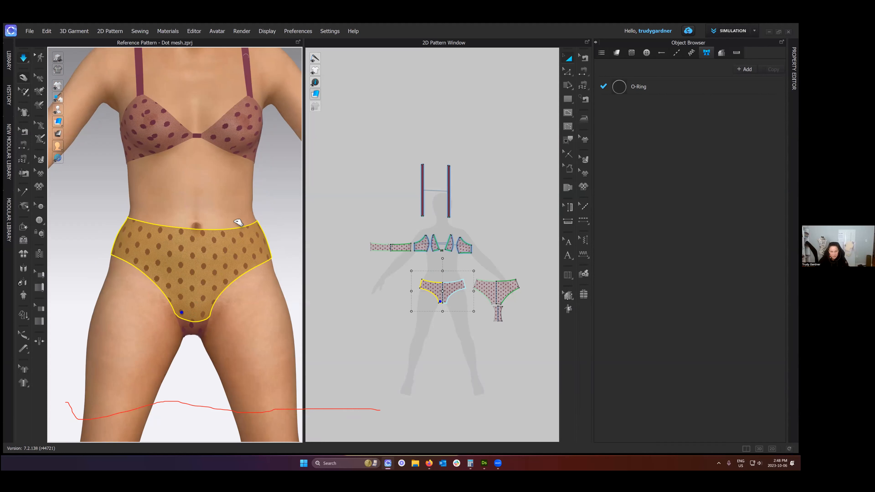
{"action": "left_click", "coordinate": [250, 219]}
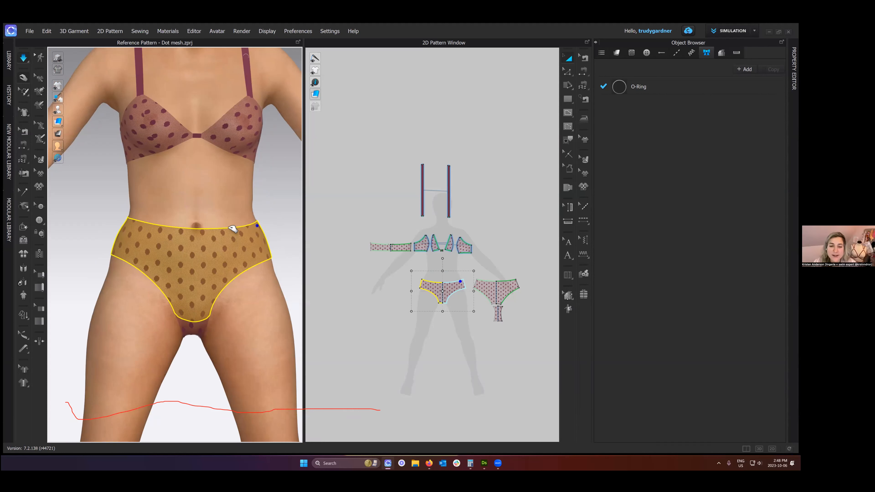
{"action": "left_click", "coordinate": [226, 238]}
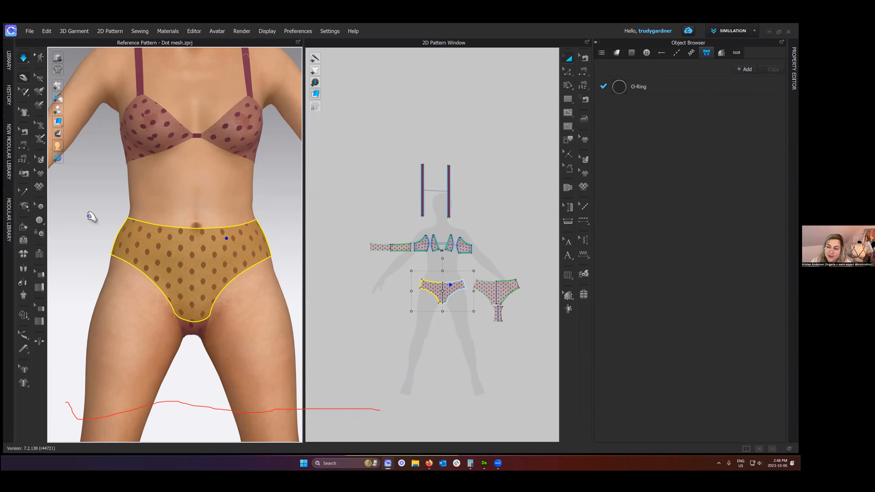
{"action": "key", "text": "space"}
{"action": "left_click", "coordinate": [111, 207]}
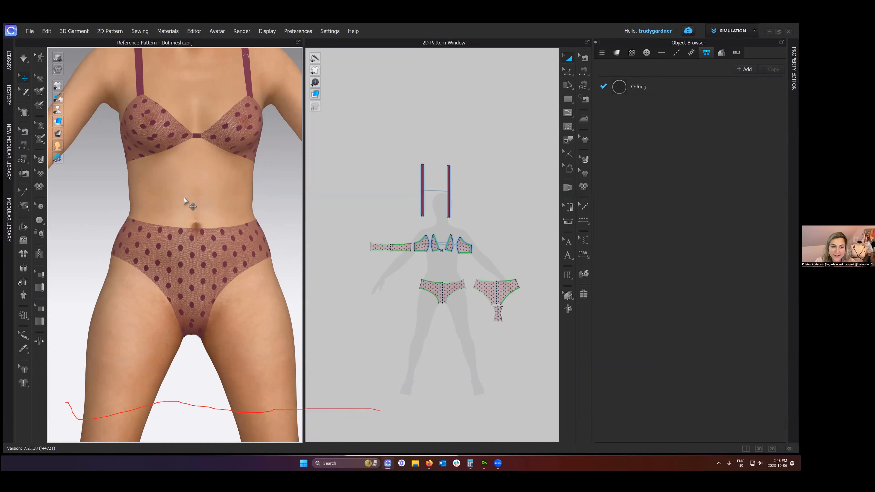
- Bring up the back brief panel's simulation properties and display the 2D patterns as mesh
{"action": "scroll", "coordinate": [436, 257], "scroll_direction": "up", "scroll_amount": 3}
{"action": "middle_click_drag", "start_coordinate": [436, 257], "coordinate": [392, 216]}
{"action": "scroll", "coordinate": [465, 216], "scroll_direction": "up", "scroll_amount": 4}
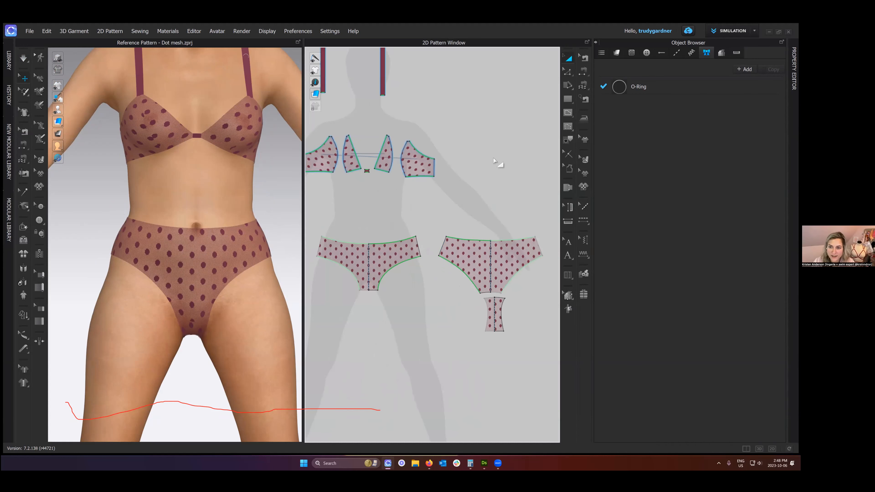
{"action": "middle_click_drag", "start_coordinate": [510, 179], "coordinate": [473, 174]}
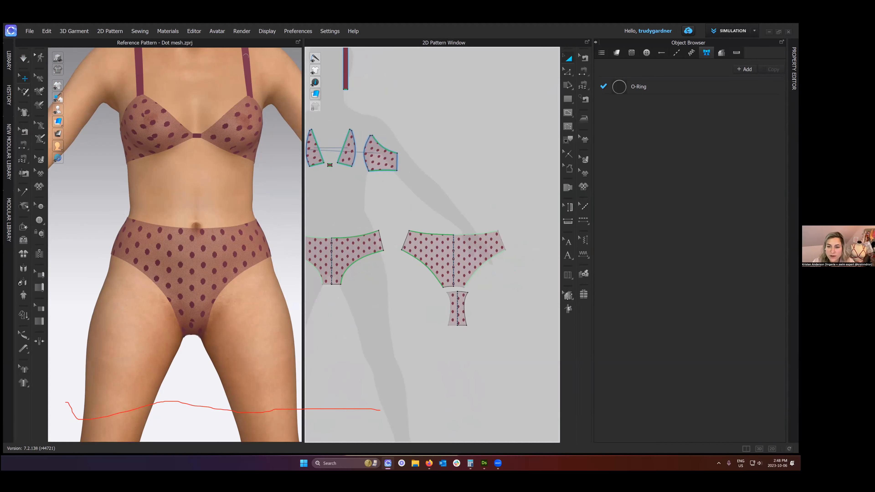
{"action": "left_click", "coordinate": [499, 242]}
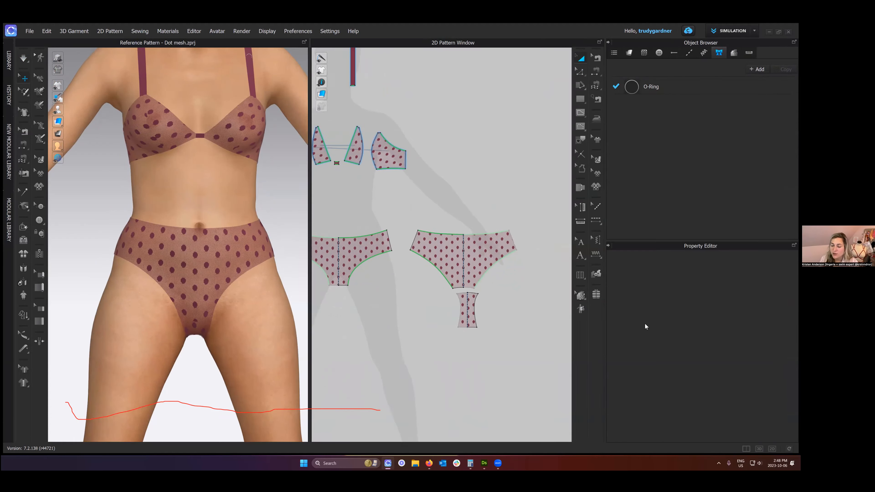
{"action": "scroll", "coordinate": [712, 341], "scroll_direction": "down", "scroll_amount": 3}
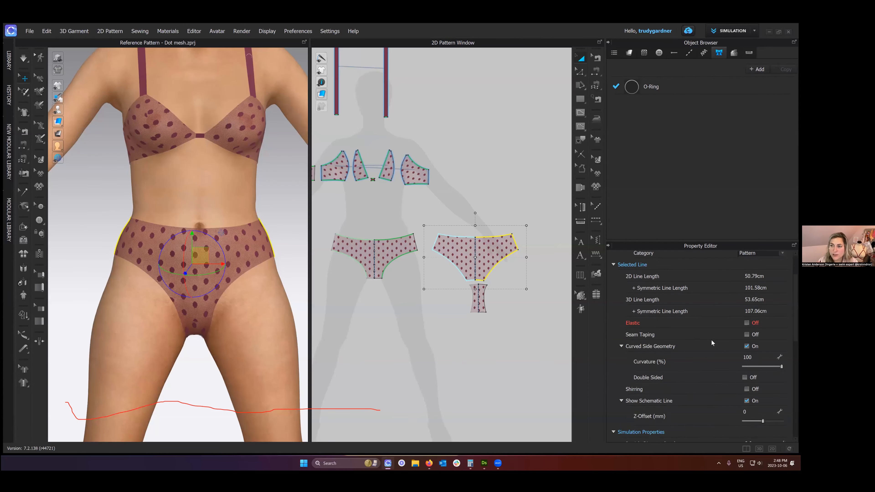
{"action": "scroll", "coordinate": [712, 341], "scroll_direction": "down", "scroll_amount": 1}
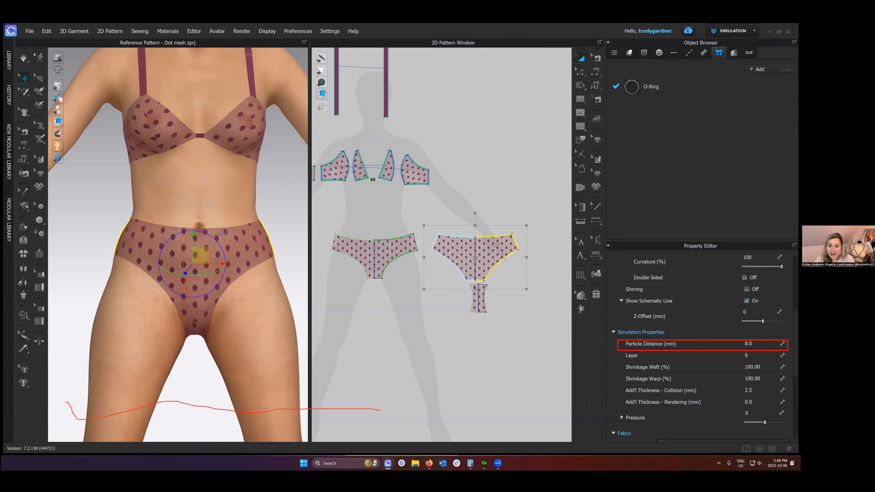
{"action": "left_click", "coordinate": [346, 96]}
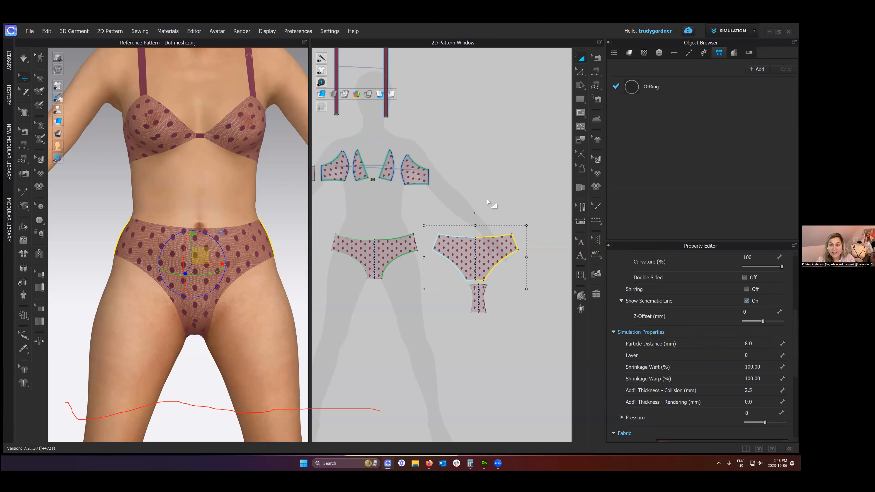
- Set the back brief panel's particle distance to 20 mm and briefly simulate the garment
{"action": "left_click", "coordinate": [525, 324]}
{"action": "left_click", "coordinate": [496, 257]}
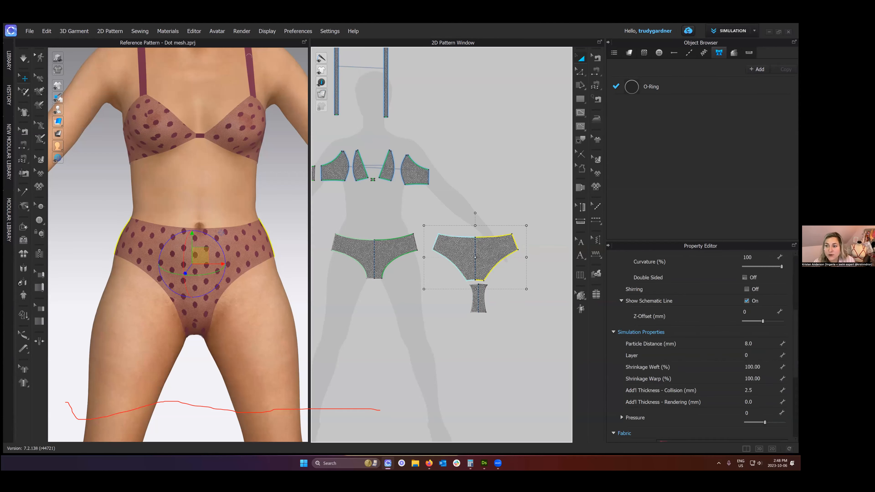
{"action": "left_click", "coordinate": [760, 344]}
{"action": "type", "text": "20"}
{"action": "key", "text": "Return"}
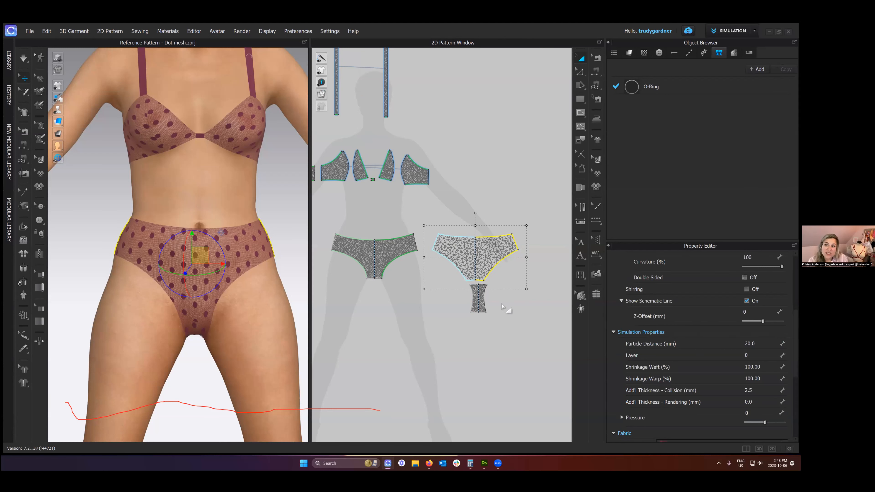
{"action": "left_click", "coordinate": [298, 285]}
{"action": "key", "text": "space"}
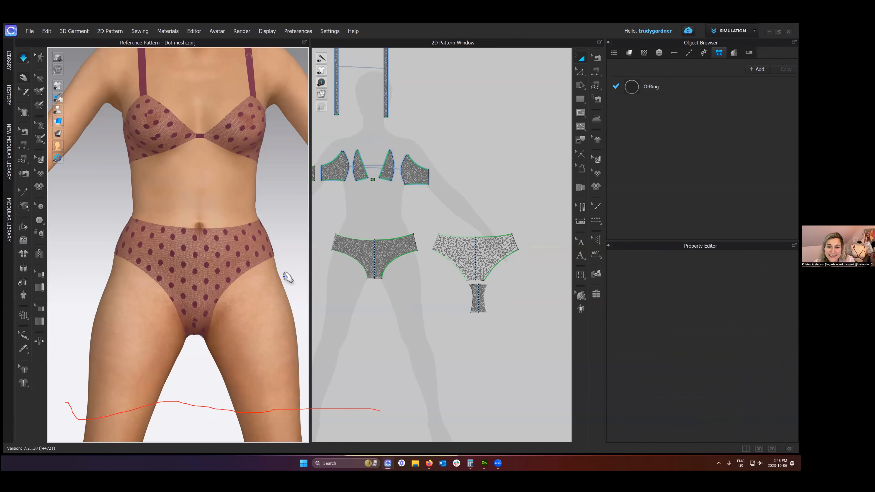
{"action": "key", "text": "space"}
{"action": "scroll", "coordinate": [397, 166], "scroll_direction": "up", "scroll_amount": 2}
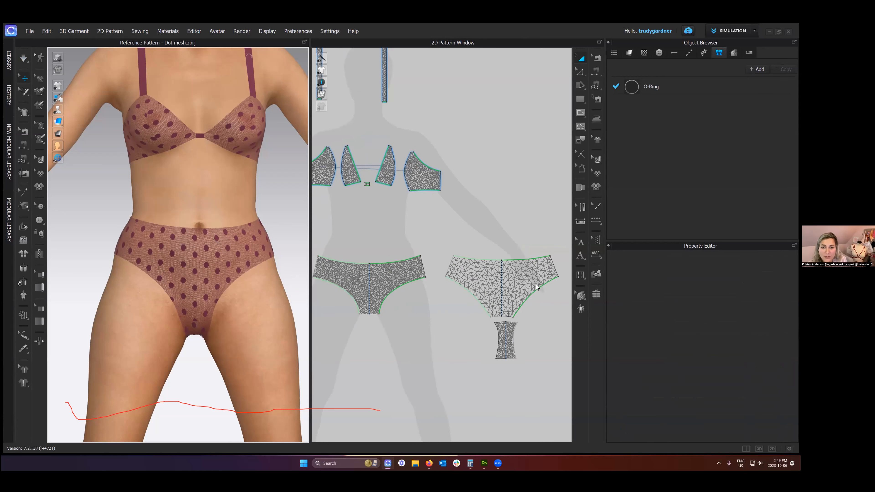
- Set the particle distance of the bra's inner cup panels to 20 mm
{"action": "left_click", "coordinate": [387, 166]}
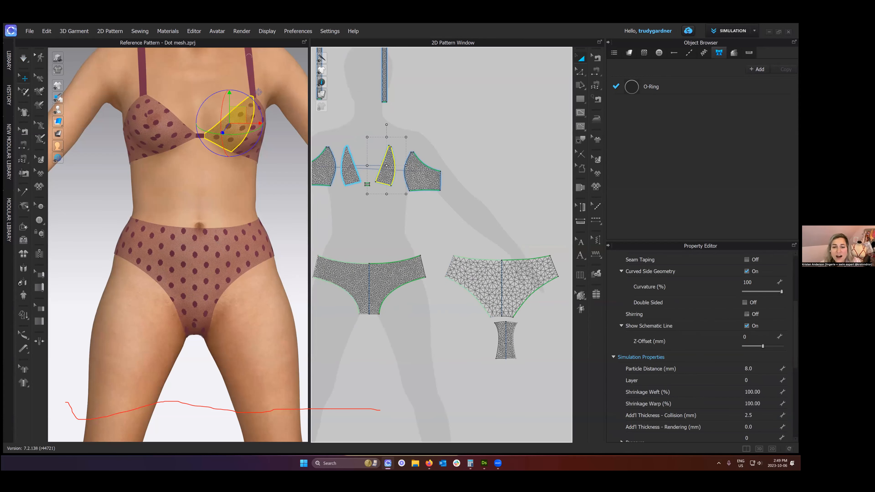
{"action": "double_click", "coordinate": [749, 369]}
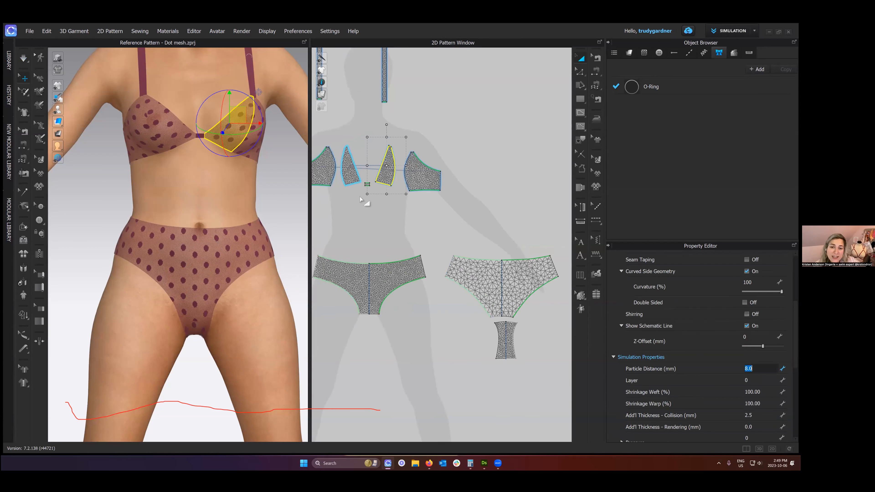
{"action": "type", "text": "20"}
{"action": "key", "text": "Return"}
{"action": "left_click", "coordinate": [217, 201]}
- Show the garment's mesh on the avatar, examine it in close-up around the bra cups, and restore the textured surface
{"action": "scroll", "coordinate": [217, 201], "scroll_direction": "up", "scroll_amount": 2}
{"action": "middle_click_drag", "start_coordinate": [217, 202], "coordinate": [172, 279]}
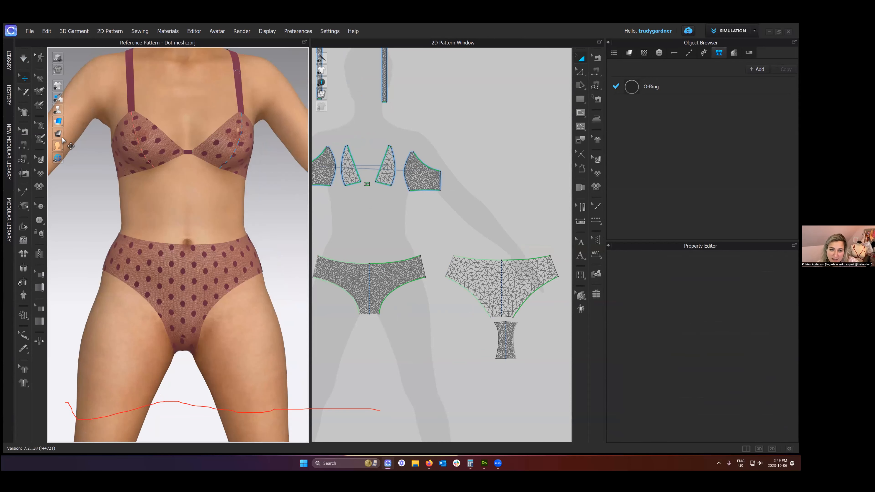
{"action": "scroll", "coordinate": [288, 263], "scroll_direction": "up", "scroll_amount": 1}
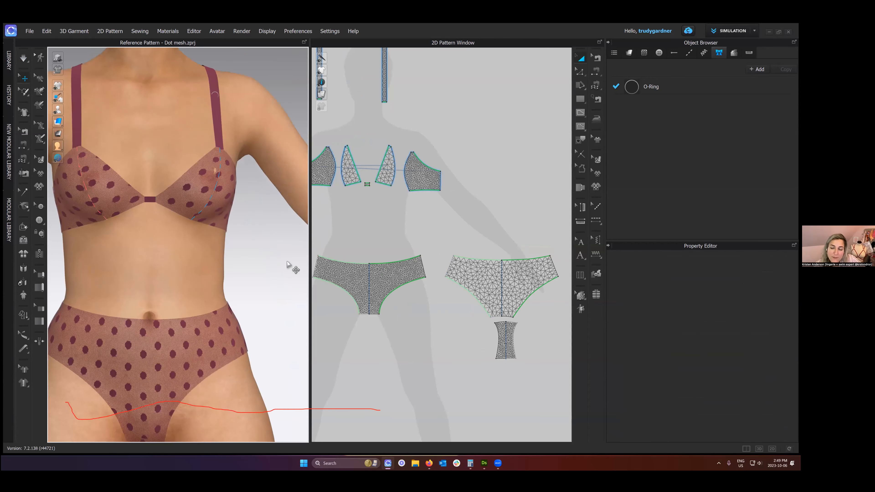
{"action": "scroll", "coordinate": [286, 262], "scroll_direction": "up", "scroll_amount": 1}
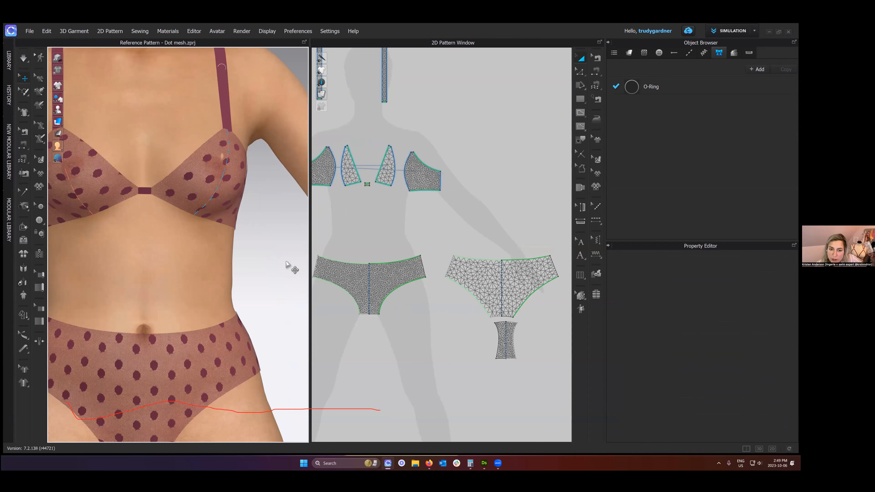
{"action": "scroll", "coordinate": [287, 266], "scroll_direction": "up", "scroll_amount": 1}
{"action": "scroll", "coordinate": [289, 267], "scroll_direction": "up", "scroll_amount": 1}
{"action": "key", "text": "alt+5"}
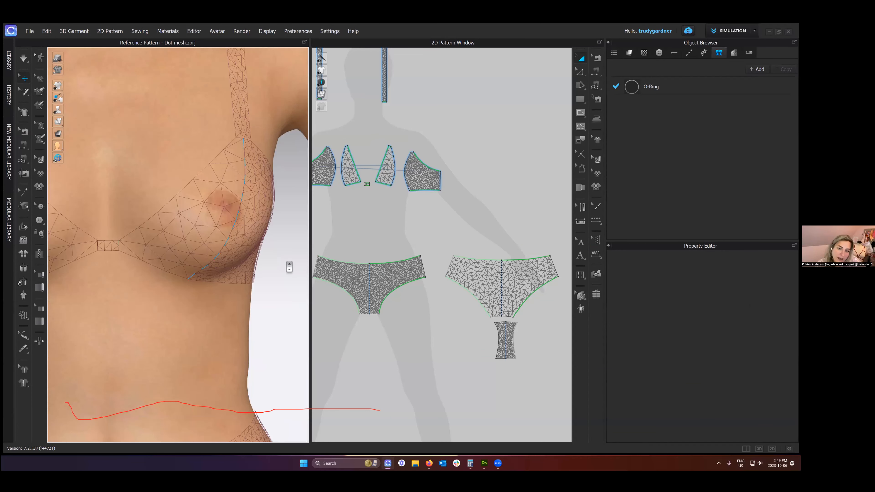
{"action": "scroll", "coordinate": [289, 267], "scroll_direction": "down", "scroll_amount": 1}
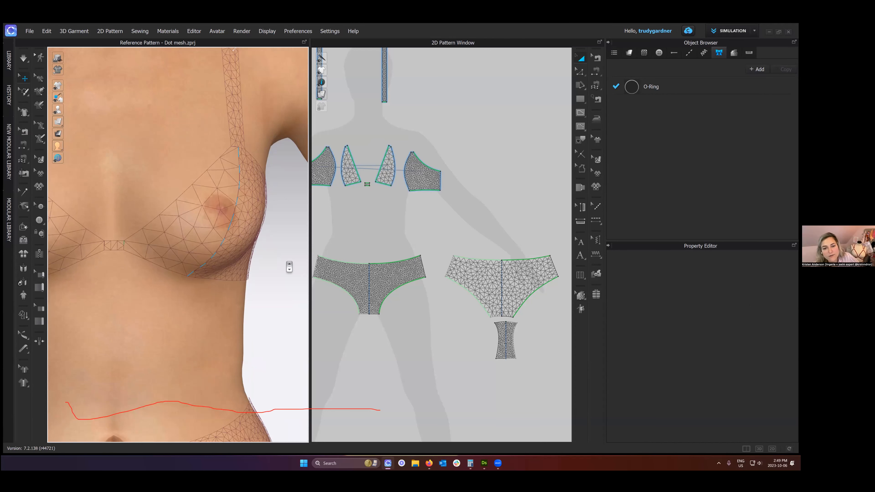
{"action": "scroll", "coordinate": [289, 267], "scroll_direction": "down", "scroll_amount": 1}
{"action": "scroll", "coordinate": [289, 267], "scroll_direction": "down", "scroll_amount": 1}
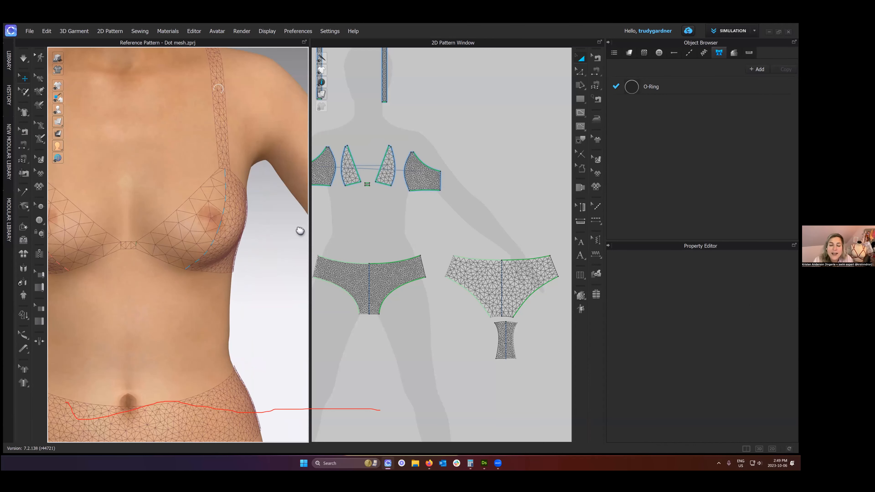
{"action": "scroll", "coordinate": [303, 230], "scroll_direction": "down", "scroll_amount": 1}
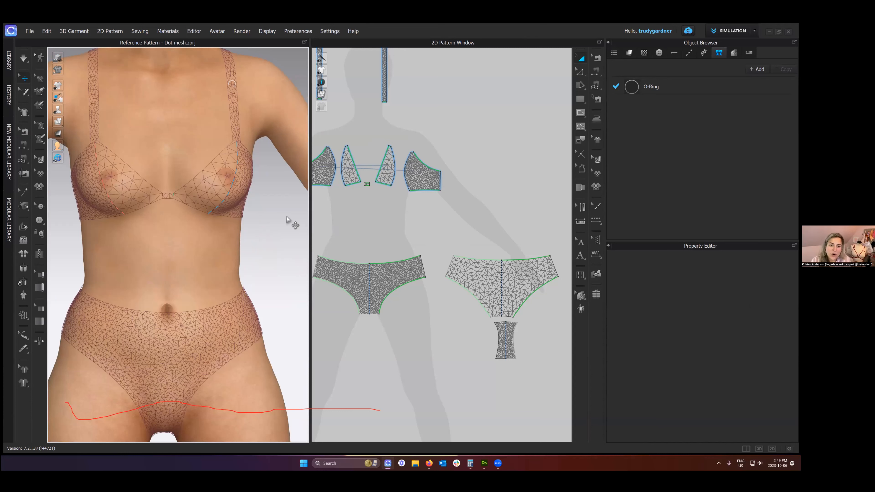
{"action": "mouse_move", "coordinate": [58, 122]}
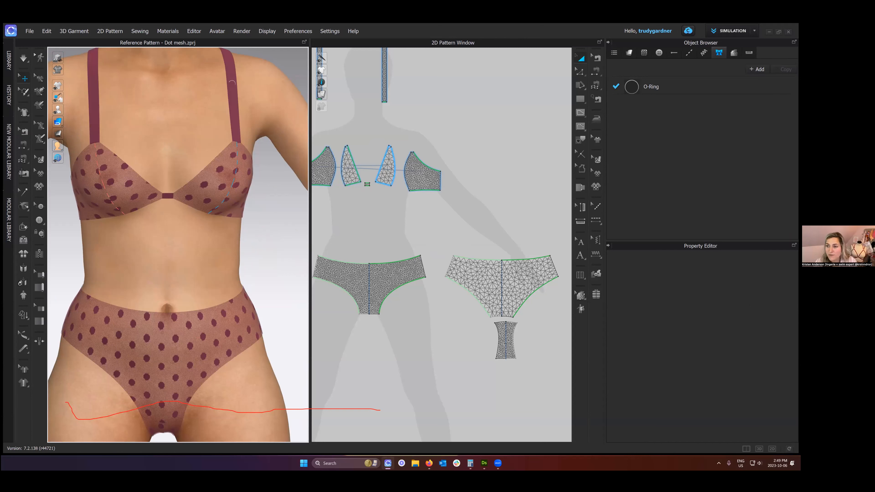
- Set the particle distance of both inner cup panels and the back brief panel to 8 mm and run the simulation
{"action": "left_click", "coordinate": [235, 148]}
{"action": "left_click", "coordinate": [351, 169], "text": "shift"}
{"action": "left_click", "coordinate": [477, 285], "text": "shift"}
{"action": "left_click", "coordinate": [754, 369]}
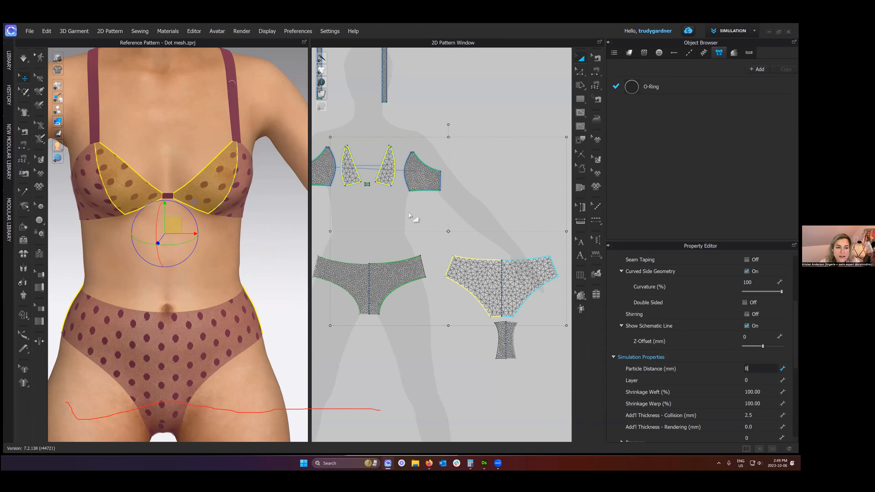
{"action": "type", "text": "8"}
{"action": "key", "text": "Return"}
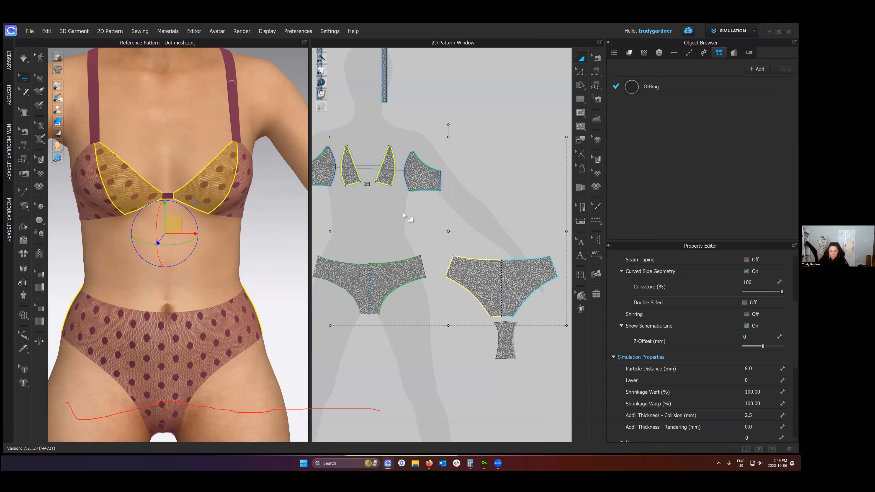
{"action": "left_click", "coordinate": [475, 250]}
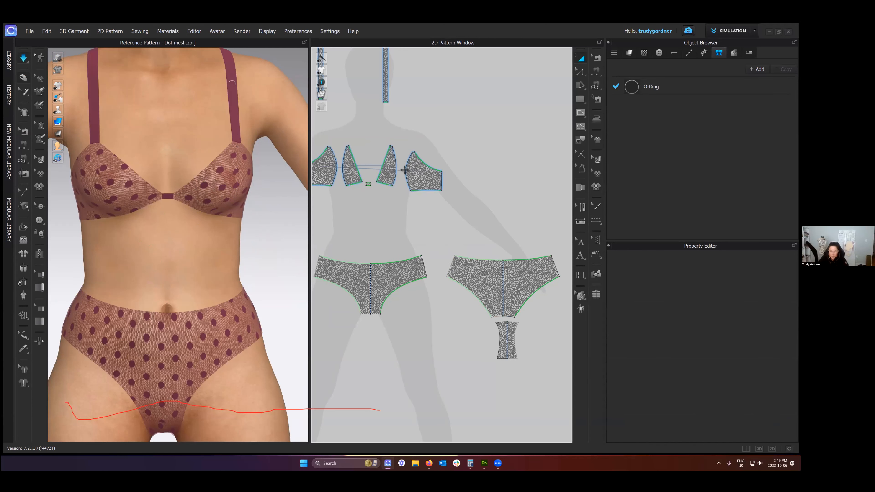
- Draw a large rectangular pattern piece in the empty space beside the back brief panel
{"action": "middle_click_drag", "start_coordinate": [393, 178], "coordinate": [405, 170]}
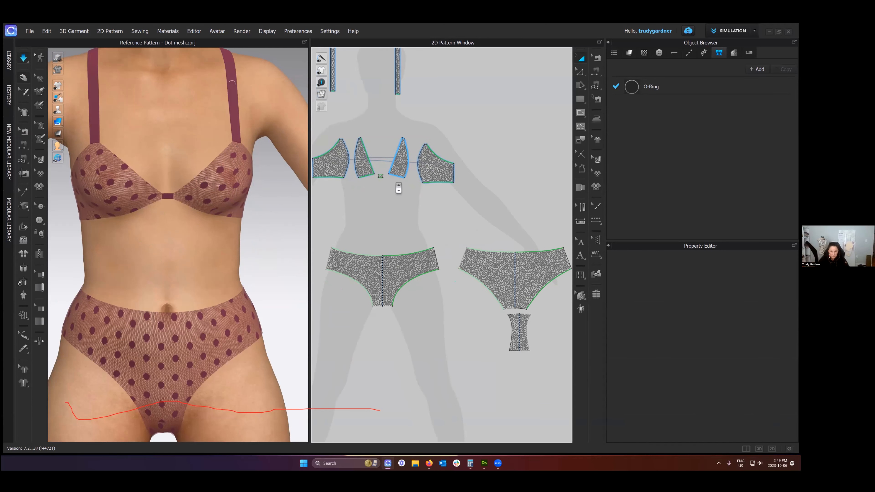
{"action": "scroll", "coordinate": [492, 232], "scroll_direction": "down", "scroll_amount": 5}
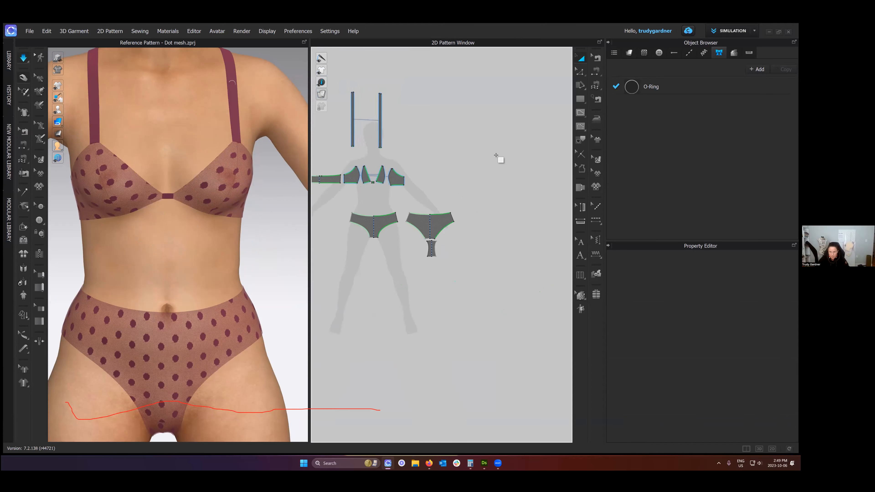
{"action": "key", "text": "s"}
{"action": "left_click_drag", "start_coordinate": [476, 169], "coordinate": [561, 298]}
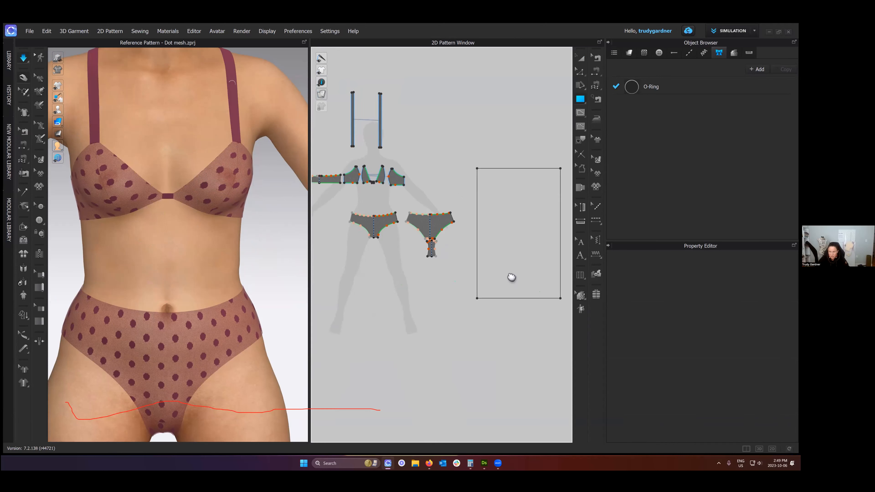
{"action": "middle_click_drag", "start_coordinate": [562, 257], "coordinate": [531, 256]}
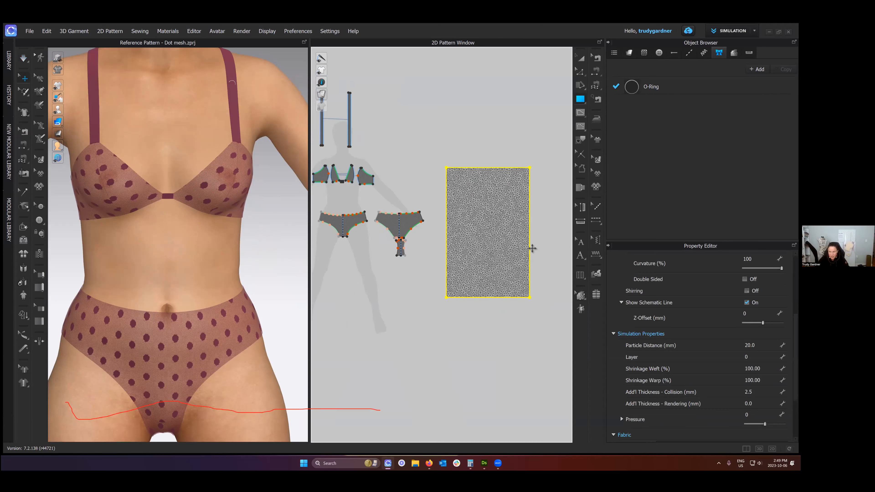
{"action": "key", "text": "a"}
{"action": "scroll", "coordinate": [524, 233], "scroll_direction": "down", "scroll_amount": 2}
{"action": "scroll", "coordinate": [524, 207], "scroll_direction": "down", "scroll_amount": 1}
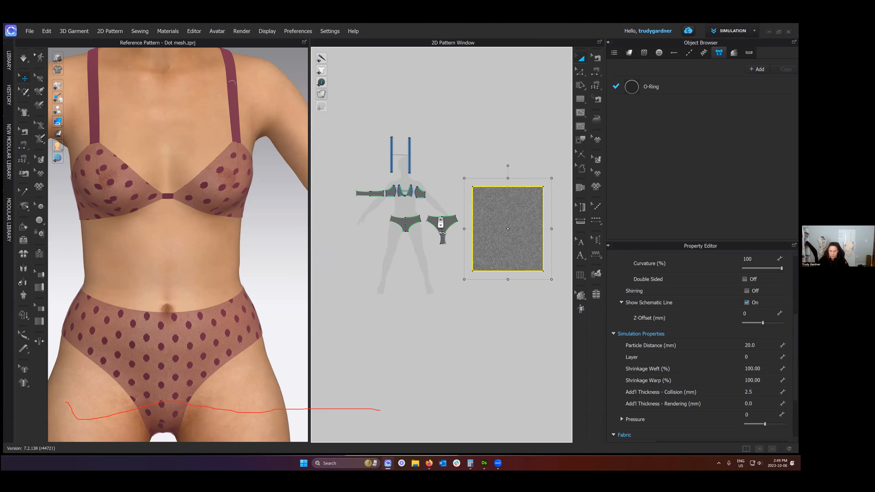
- Compare the mesh of the large rectangular pattern piece with that of the brief's back and gusset panels
{"action": "scroll", "coordinate": [441, 222], "scroll_direction": "up", "scroll_amount": 2}
{"action": "scroll", "coordinate": [434, 250], "scroll_direction": "up", "scroll_amount": 3}
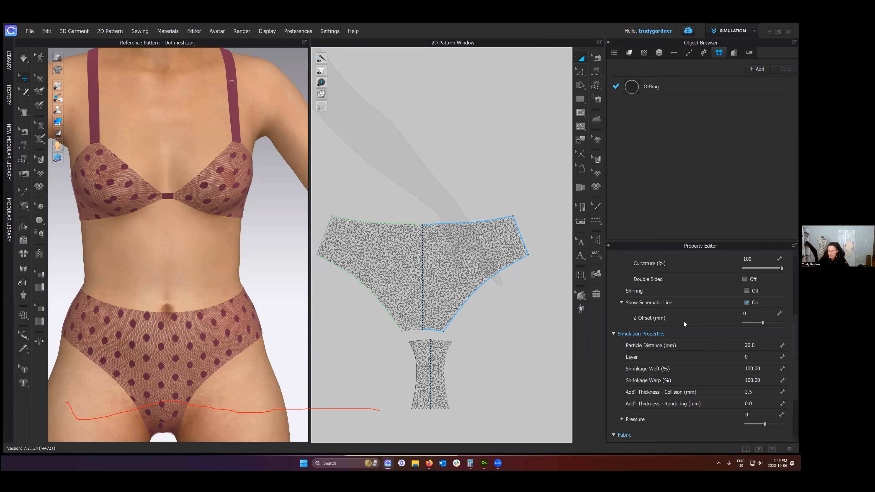
{"action": "scroll", "coordinate": [441, 248], "scroll_direction": "down", "scroll_amount": 3}
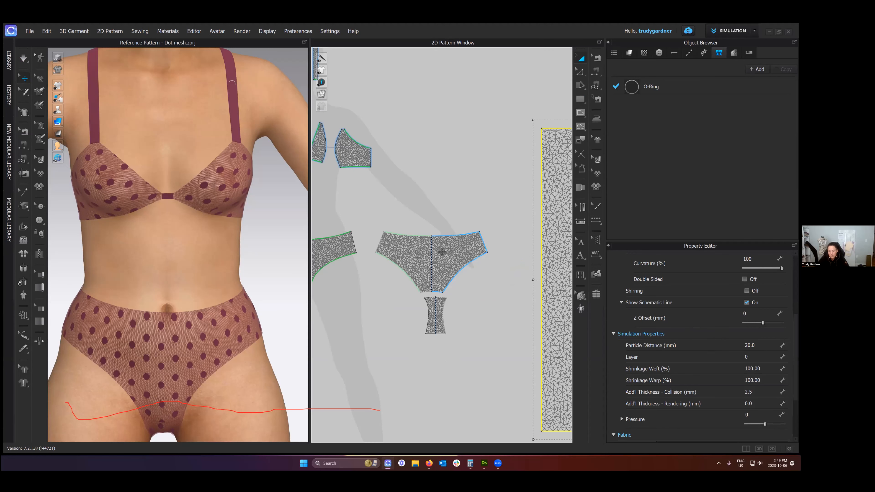
{"action": "scroll", "coordinate": [453, 255], "scroll_direction": "down", "scroll_amount": 2}
{"action": "middle_click_drag", "start_coordinate": [452, 255], "coordinate": [348, 225]}
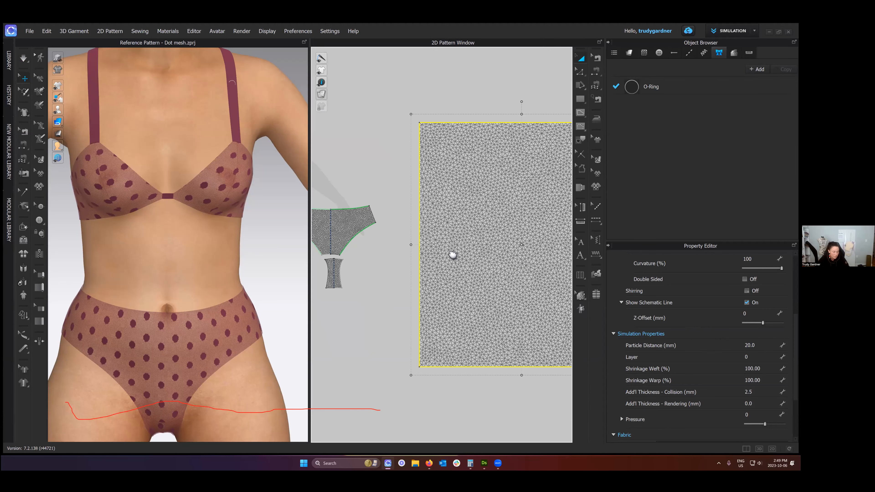
{"action": "scroll", "coordinate": [452, 255], "scroll_direction": "down", "scroll_amount": 1}
{"action": "scroll", "coordinate": [441, 250], "scroll_direction": "down", "scroll_amount": 2}
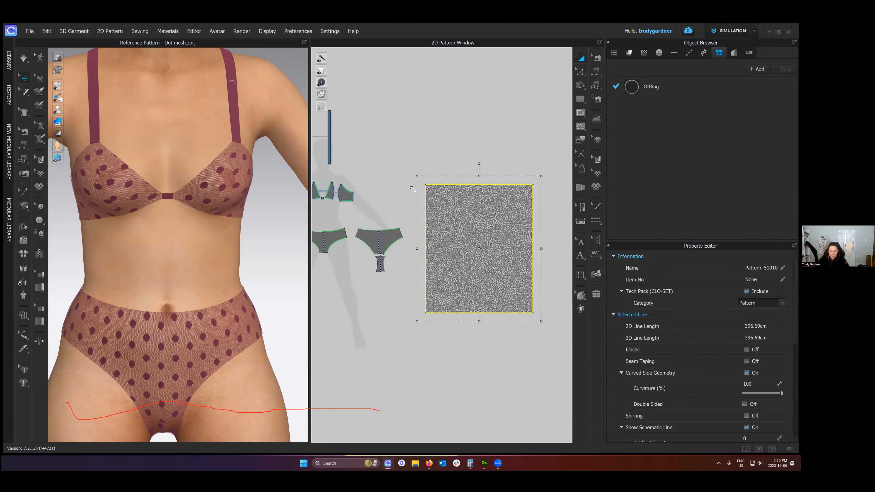
{"action": "scroll", "coordinate": [465, 220], "scroll_direction": "down", "scroll_amount": 1}
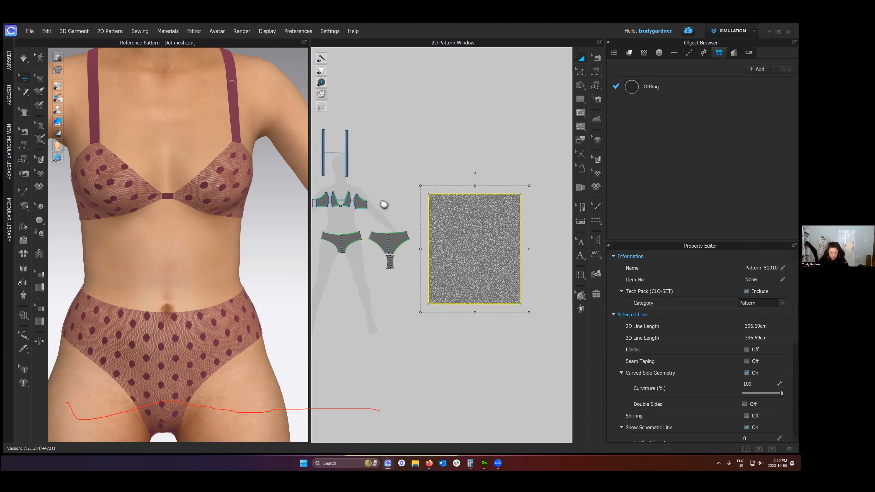
- Draw an S-shaped curved internal line about 110 cm long inside the large rectangular piece and inspect how the mesh meets it
{"action": "scroll", "coordinate": [368, 195], "scroll_direction": "up", "scroll_amount": 2}
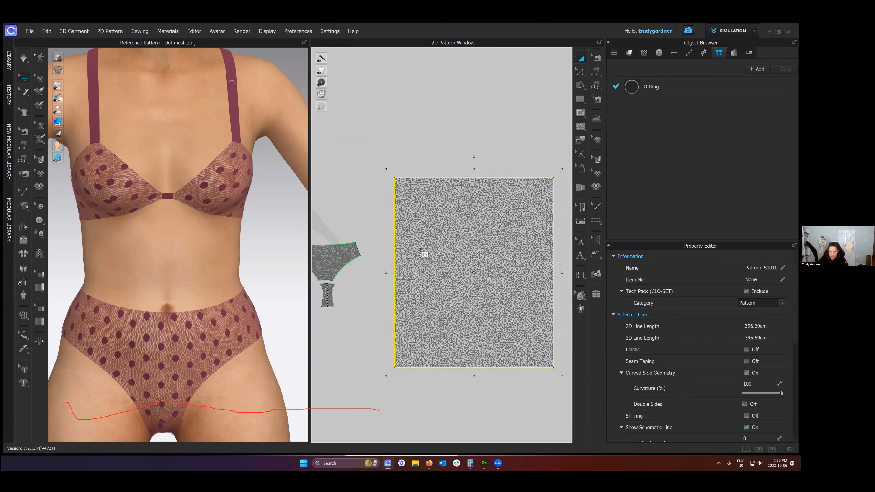
{"action": "scroll", "coordinate": [400, 343], "scroll_direction": "up", "scroll_amount": 1}
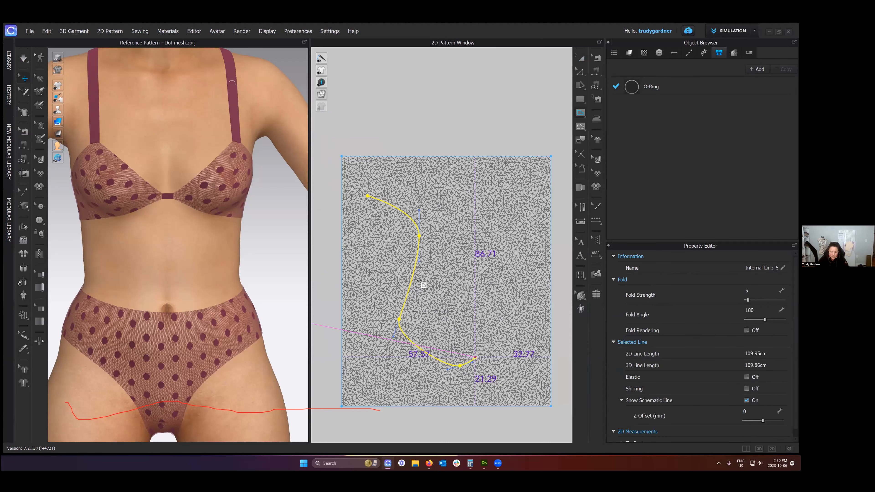
{"action": "scroll", "coordinate": [422, 286], "scroll_direction": "up", "scroll_amount": 4}
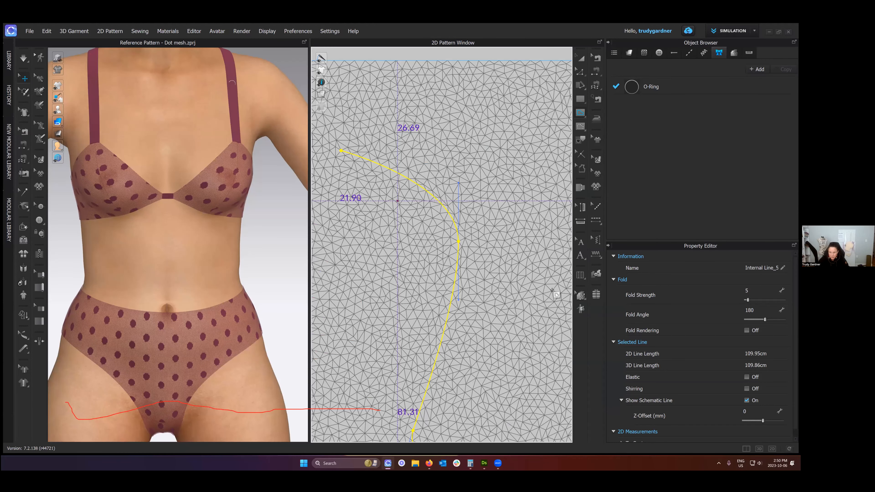
{"action": "scroll", "coordinate": [426, 282], "scroll_direction": "down", "scroll_amount": 3}
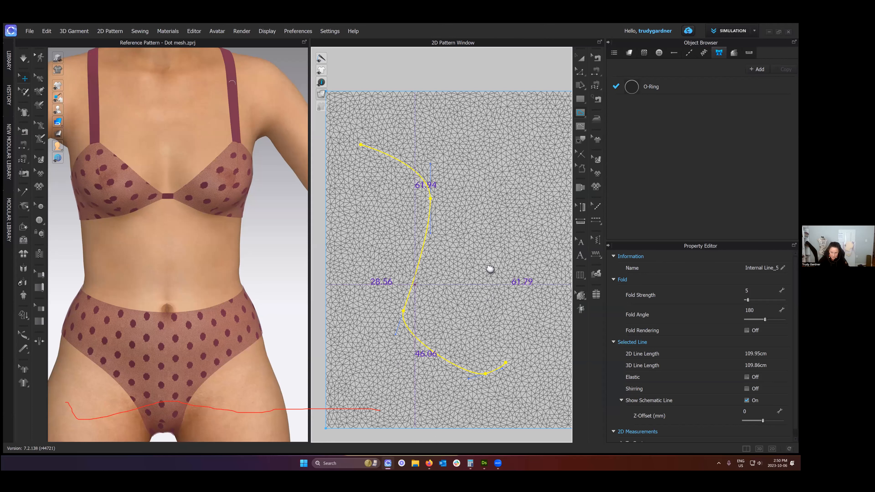
- Draw a straight horizontal internal line about 43 cm long beside the curve in the rectangle and inspect the mesh around it
{"action": "scroll", "coordinate": [477, 244], "scroll_direction": "up", "scroll_amount": 3}
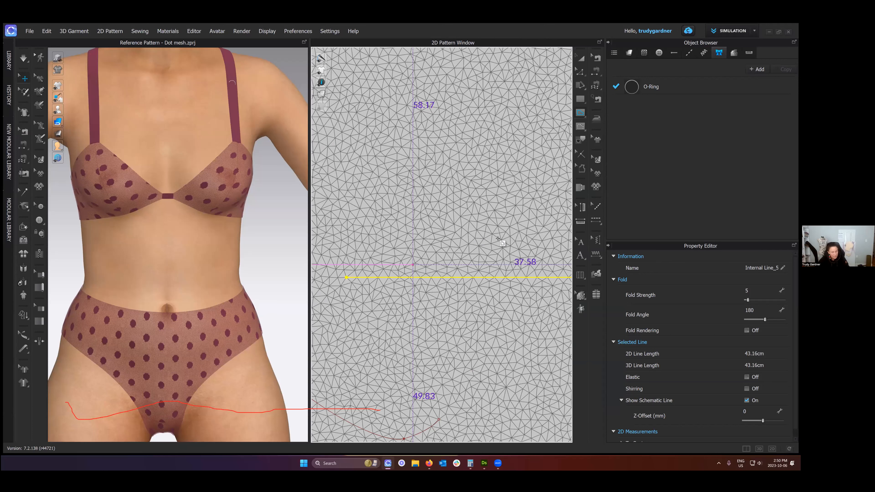
{"action": "scroll", "coordinate": [497, 238], "scroll_direction": "down", "scroll_amount": 2}
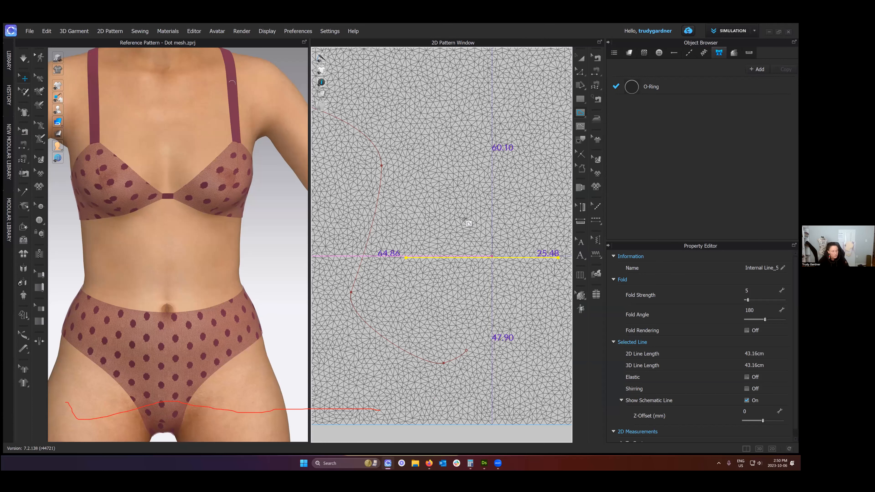
{"action": "scroll", "coordinate": [424, 212], "scroll_direction": "down", "scroll_amount": 1}
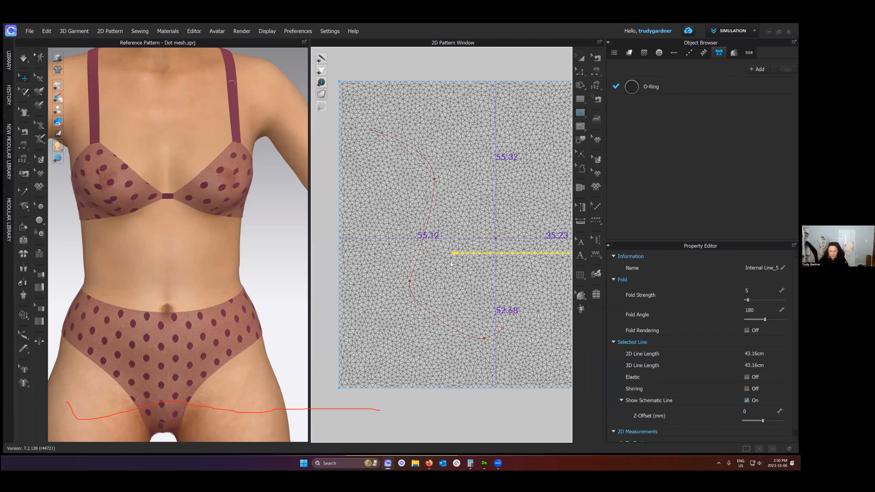
- Divide the curved internal line into segments and convert its uppermost segment to a baseline
{"action": "middle_click_drag", "start_coordinate": [439, 305], "coordinate": [436, 295]}
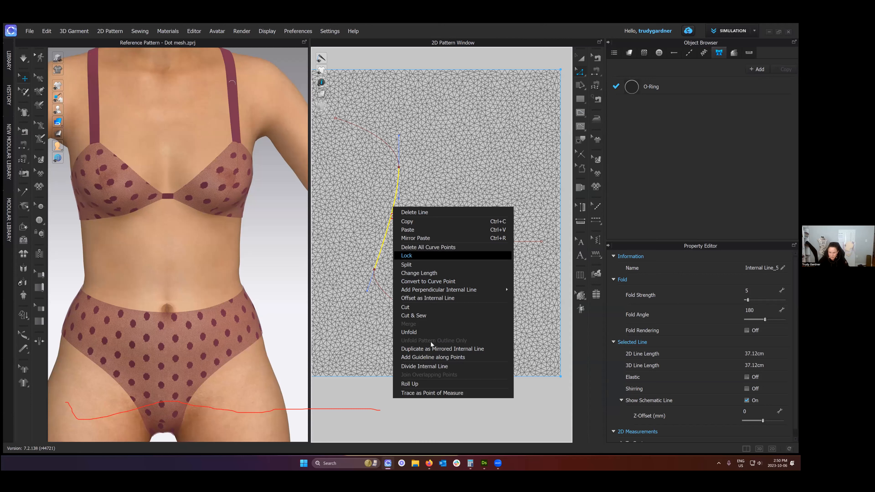
{"action": "middle_click_drag", "start_coordinate": [391, 214], "coordinate": [435, 144]}
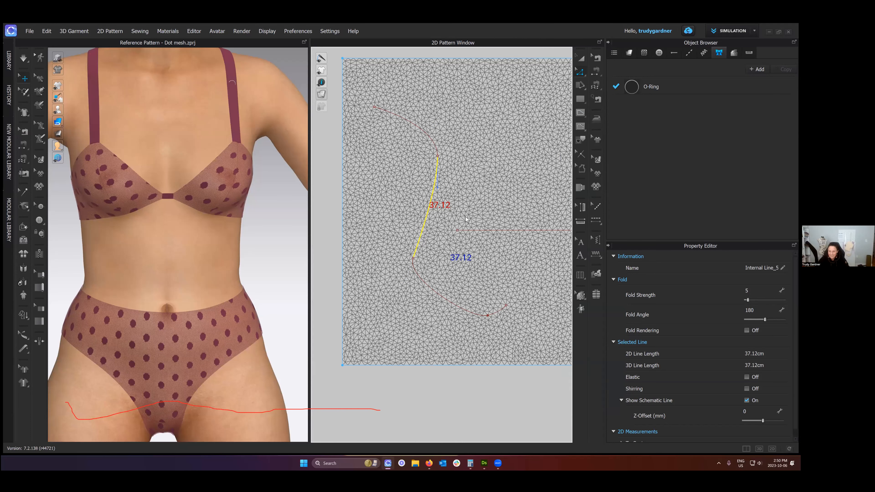
{"action": "right_click", "coordinate": [435, 145]}
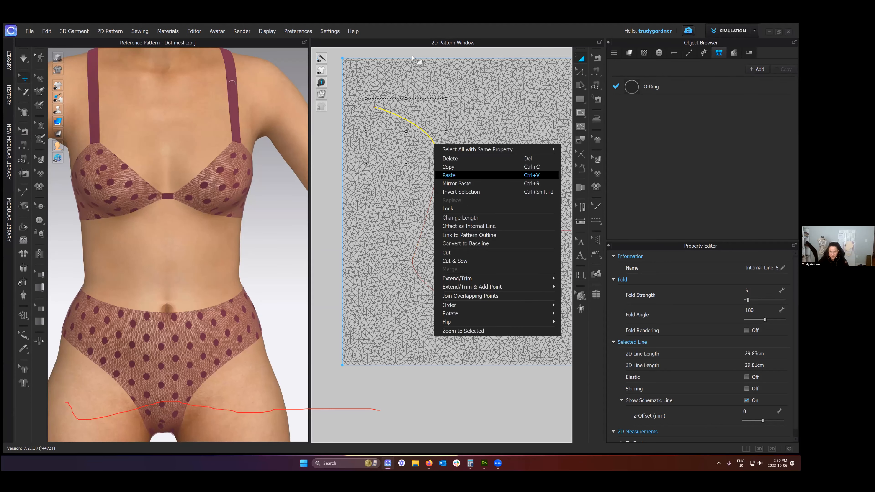
{"action": "left_click", "coordinate": [330, 93]}
- Switch the 2D patterns to a plain white surface, examine the baseline and internal lines up close, and restore the mesh display
{"action": "scroll", "coordinate": [330, 93], "scroll_direction": "down", "scroll_amount": 5}
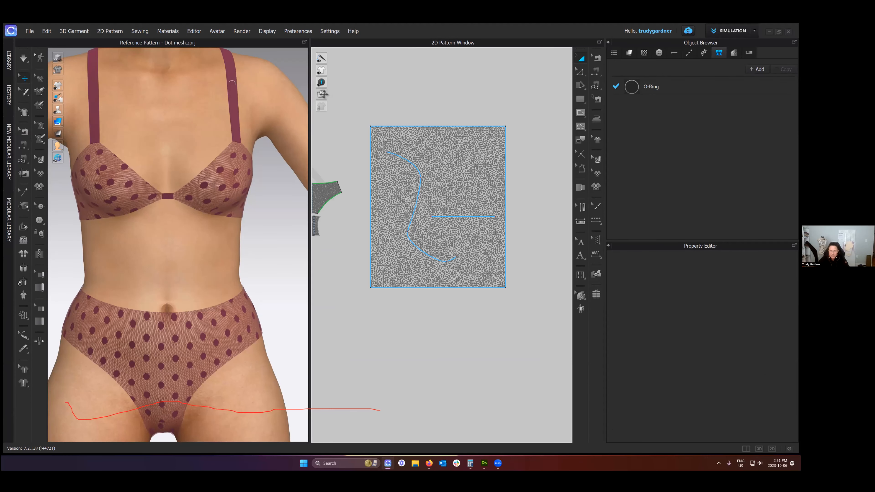
{"action": "scroll", "coordinate": [347, 95], "scroll_direction": "up", "scroll_amount": 3}
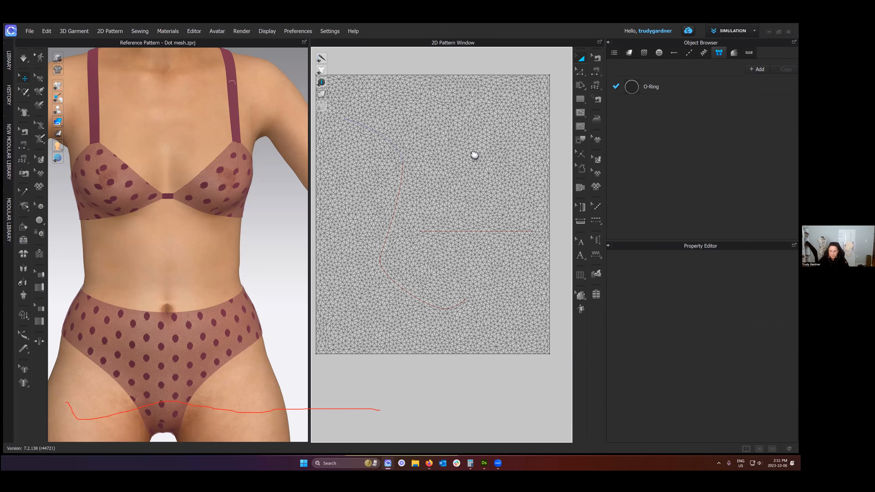
{"action": "scroll", "coordinate": [473, 77], "scroll_direction": "up", "scroll_amount": 3}
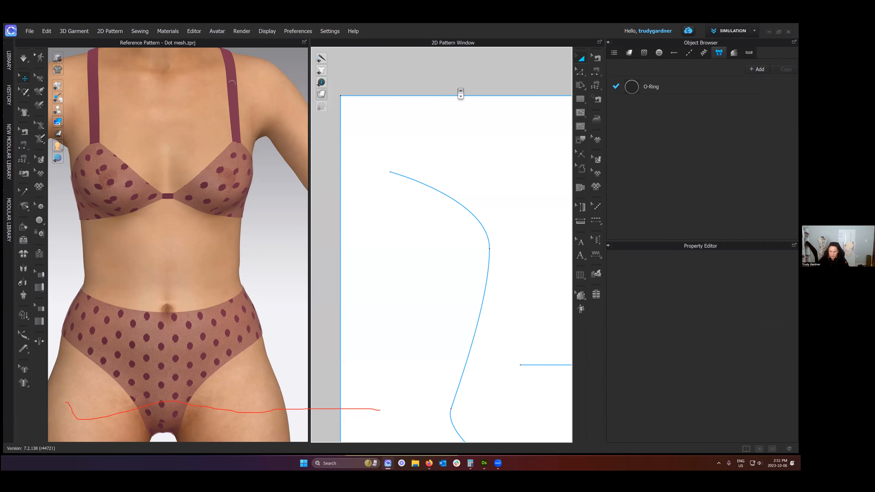
{"action": "left_click", "coordinate": [460, 161]}
{"action": "left_click", "coordinate": [466, 85]}
{"action": "scroll", "coordinate": [457, 183], "scroll_direction": "up", "scroll_amount": 2}
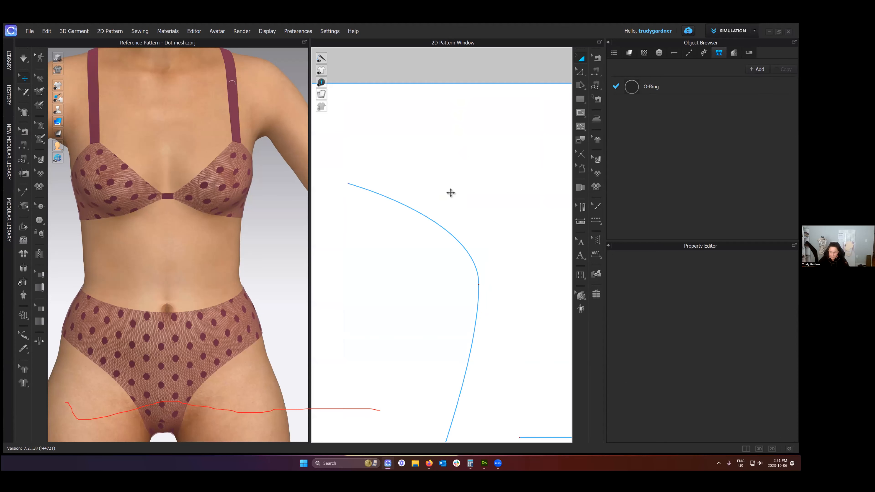
{"action": "scroll", "coordinate": [442, 66], "scroll_direction": "down", "scroll_amount": 1}
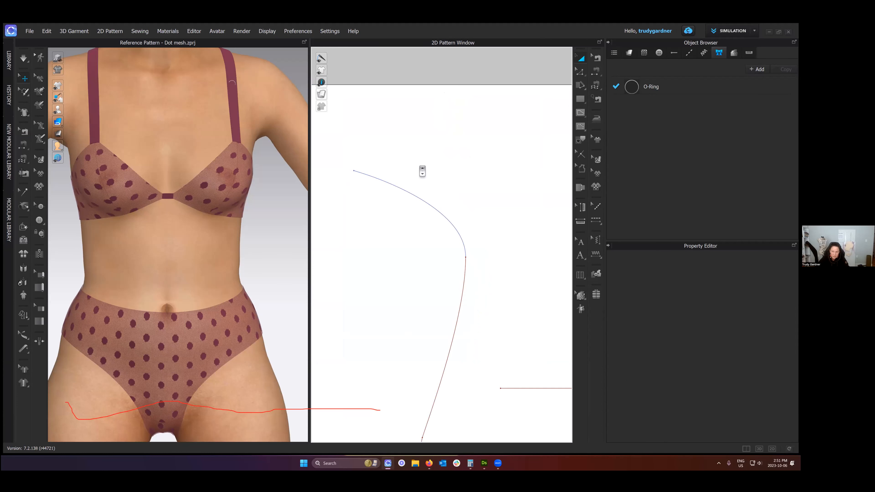
{"action": "scroll", "coordinate": [420, 169], "scroll_direction": "down", "scroll_amount": 2}
{"action": "scroll", "coordinate": [409, 152], "scroll_direction": "down", "scroll_amount": 1}
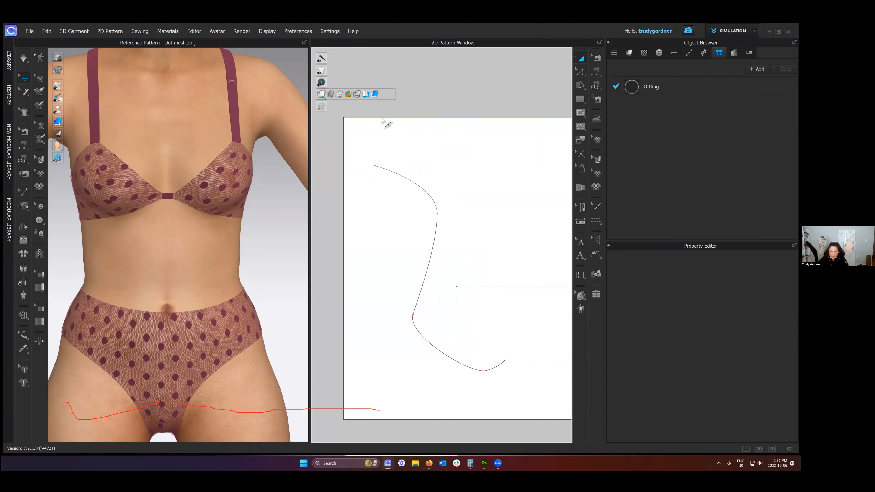
{"action": "left_click", "coordinate": [411, 123]}
- Add five points spaced along the rectangle's upper edge and inspect the mesh around them
{"action": "key", "text": "x"}
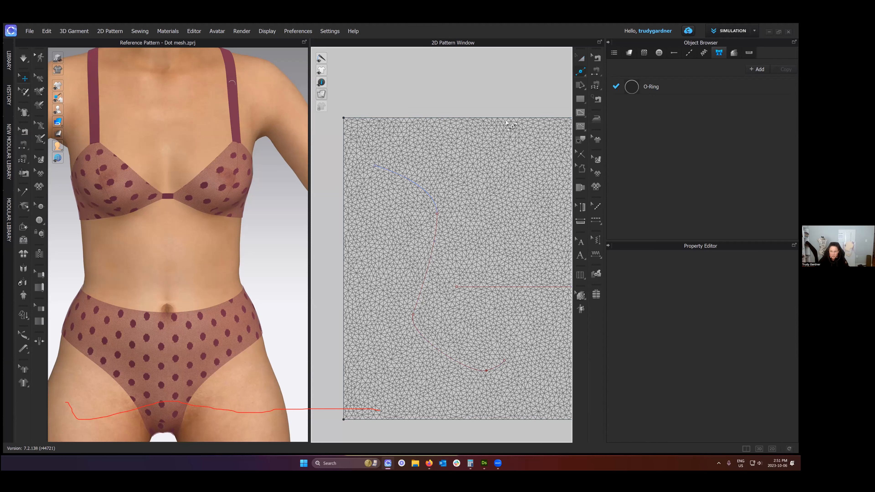
{"action": "left_click", "coordinate": [381, 118]}
{"action": "left_click", "coordinate": [410, 118]}
{"action": "left_click", "coordinate": [441, 118]}
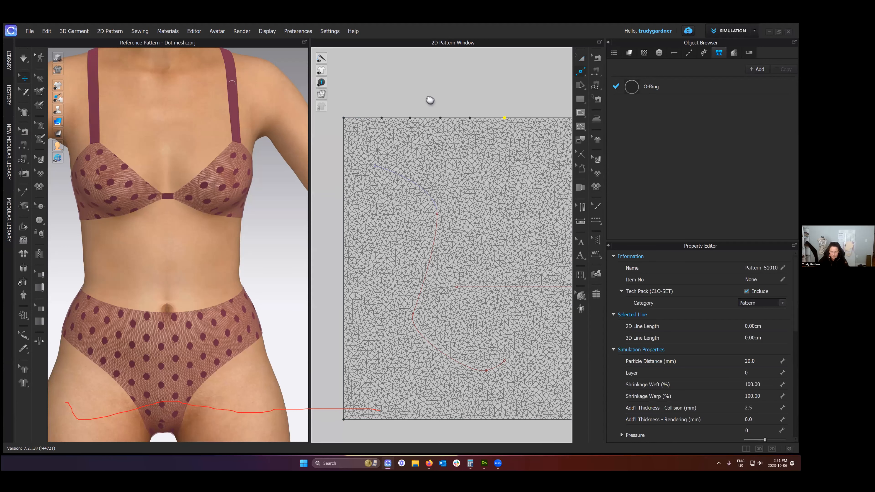
{"action": "scroll", "coordinate": [429, 98], "scroll_direction": "down", "scroll_amount": 1}
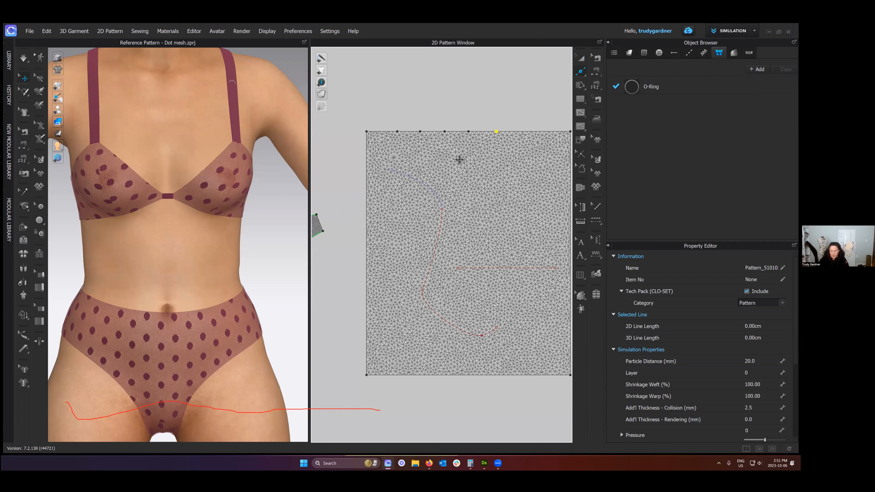
- Delete the large rectangular pattern piece together with its internal lines and added points
{"action": "right_click", "coordinate": [469, 131]}
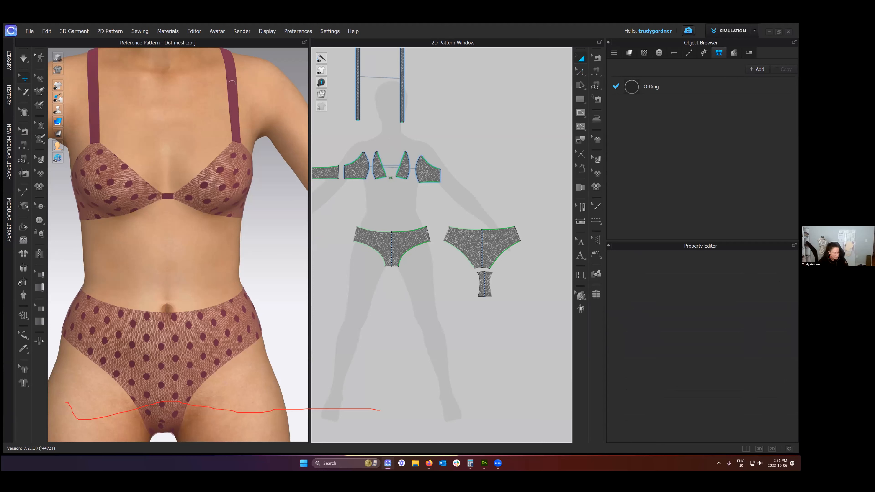
{"action": "mouse_move", "coordinate": [321, 95]}
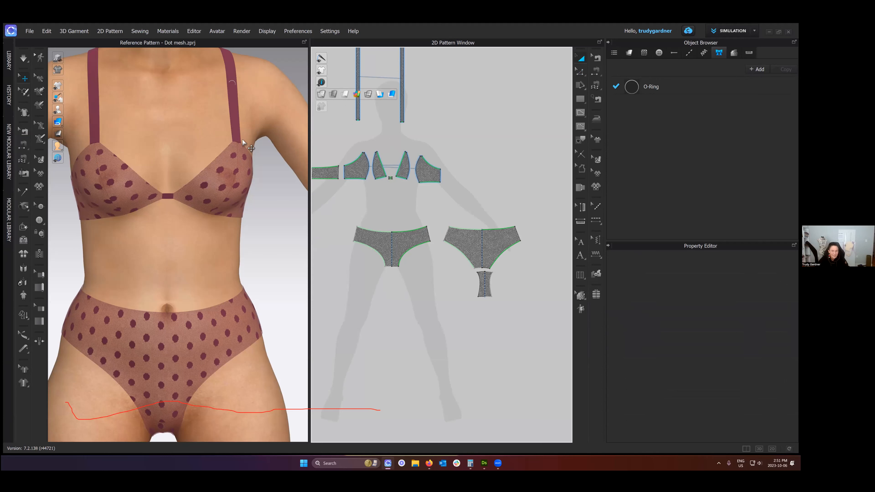
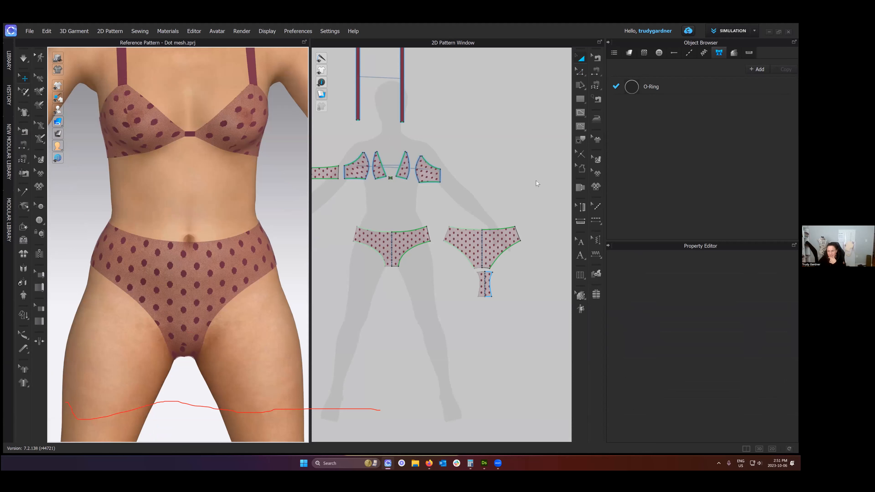
- Create a linked layer clone of the brief's gusset piece, placed beside the original, and view it on the avatar
{"action": "scroll", "coordinate": [484, 291], "scroll_direction": "up", "scroll_amount": 3}
{"action": "right_click", "coordinate": [487, 293]}
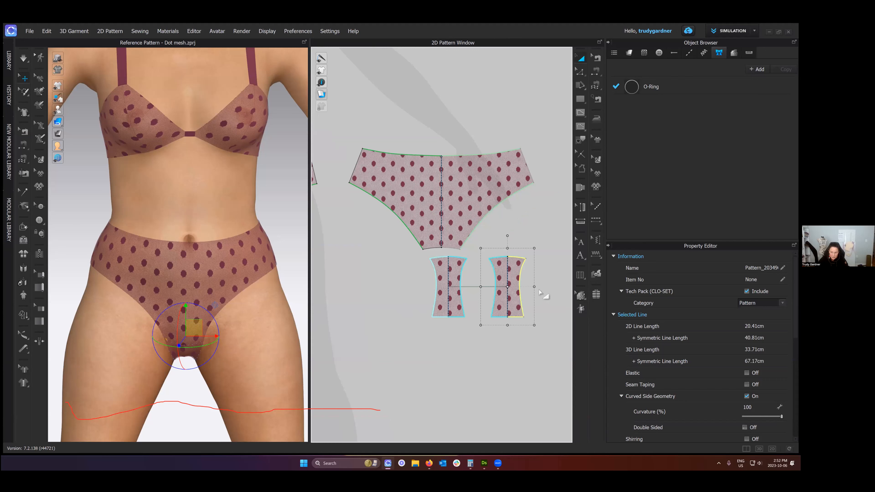
{"action": "right_click_drag", "start_coordinate": [251, 348], "coordinate": [296, 319]}
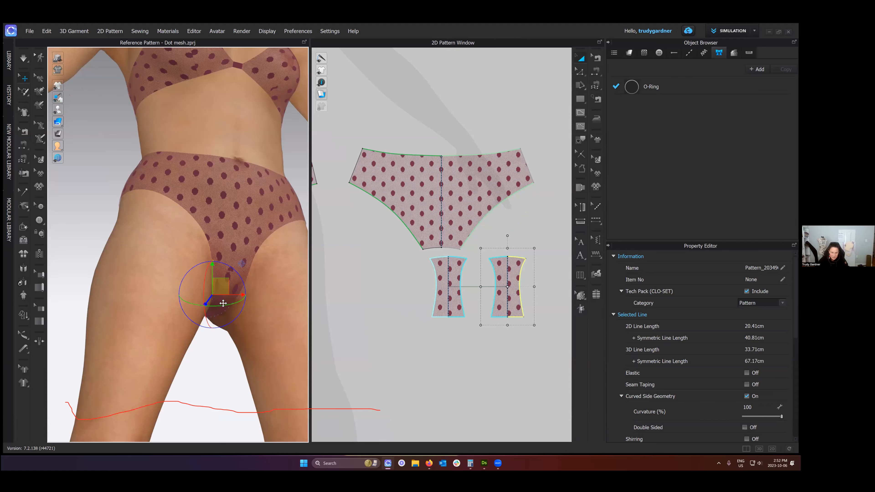
{"action": "left_click", "coordinate": [236, 380]}
{"action": "key", "text": "2"}
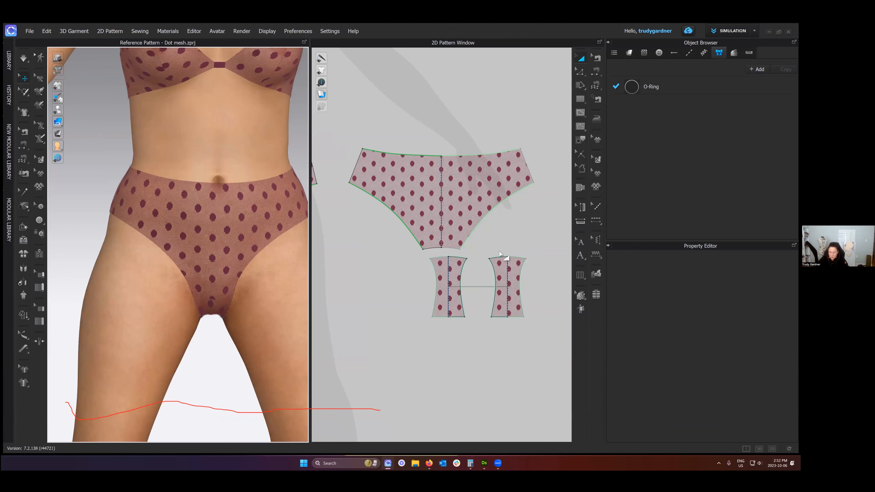
- Bring the cloned gusset out below the brief in 3D and simulate it into place, checking front and back
{"action": "left_click", "coordinate": [506, 277]}
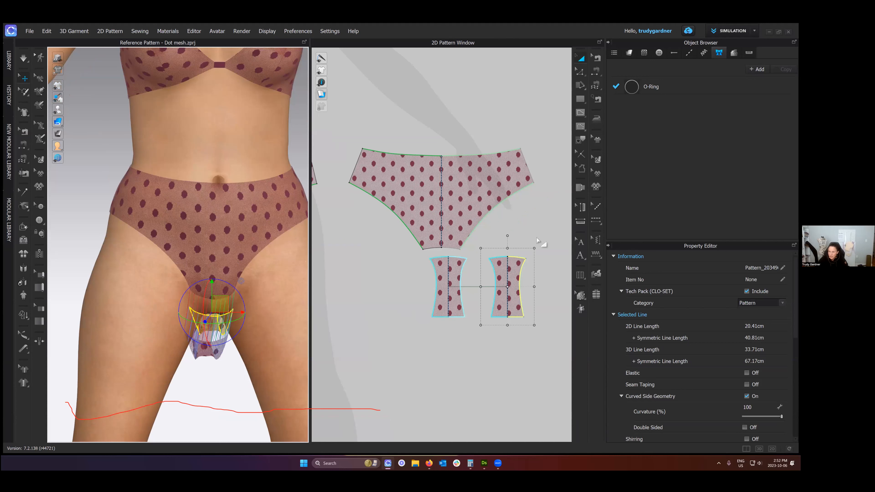
{"action": "left_click", "coordinate": [390, 285]}
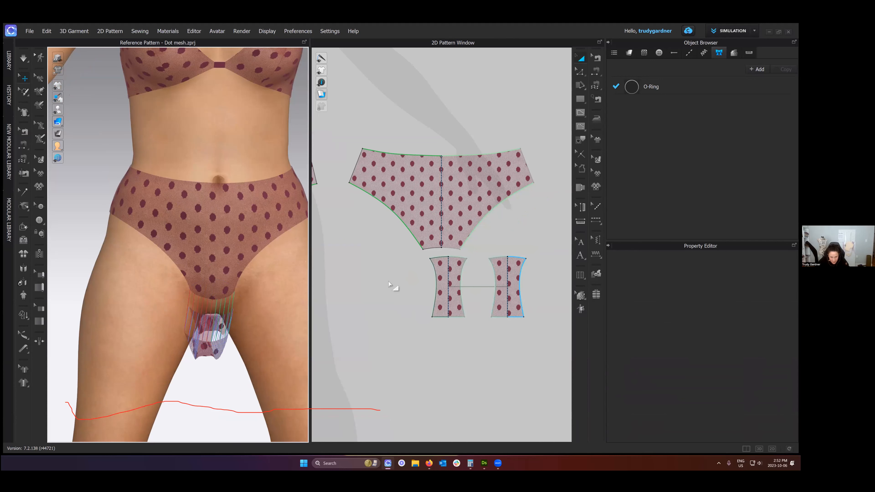
{"action": "left_click", "coordinate": [247, 319]}
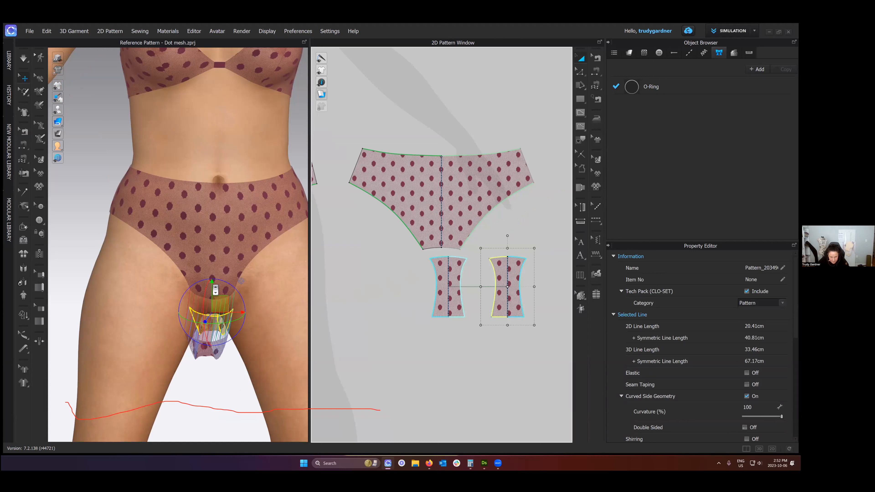
{"action": "key", "text": "q"}
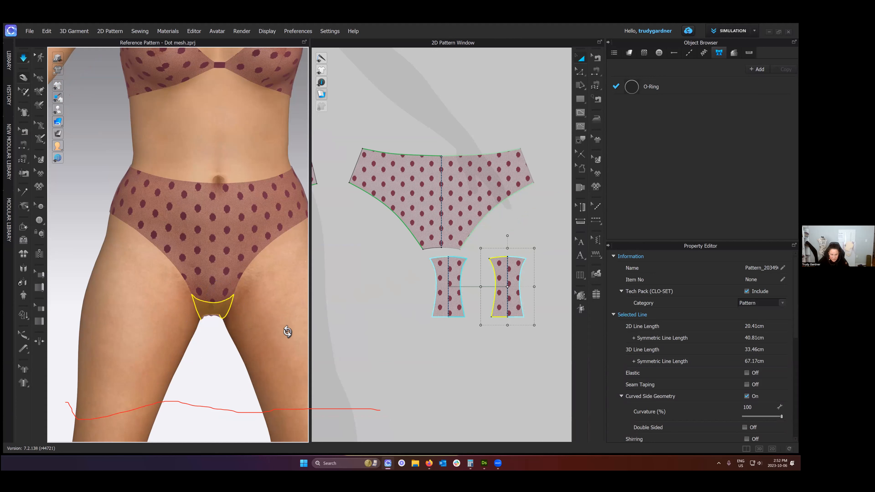
{"action": "scroll", "coordinate": [288, 332], "scroll_direction": "up", "scroll_amount": 2}
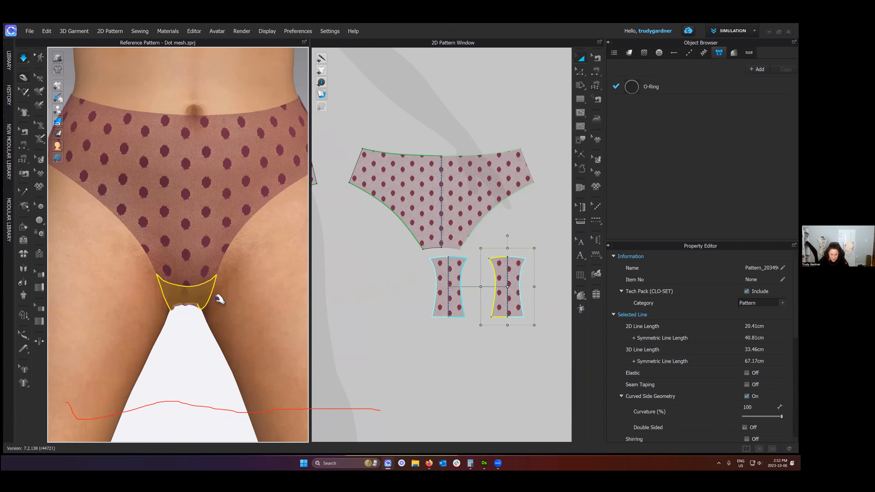
{"action": "key", "text": "space"}
{"action": "scroll", "coordinate": [165, 316], "scroll_direction": "up", "scroll_amount": 3}
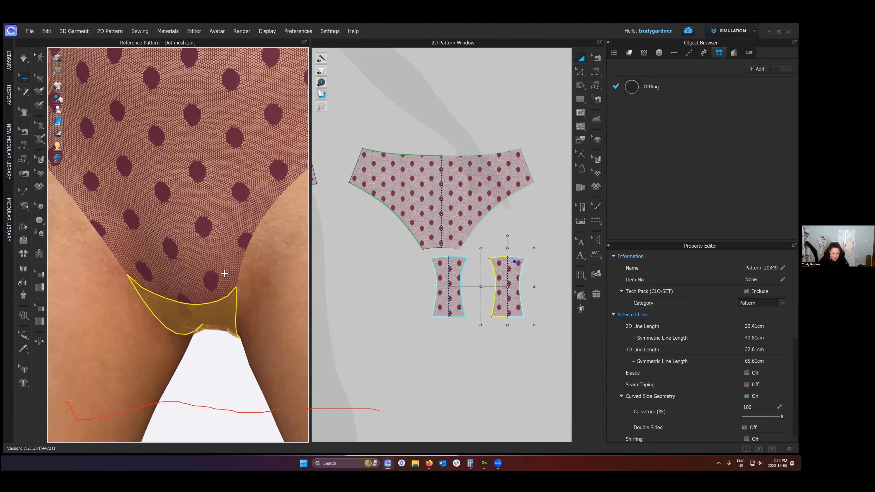
{"action": "key", "text": "Escape"}
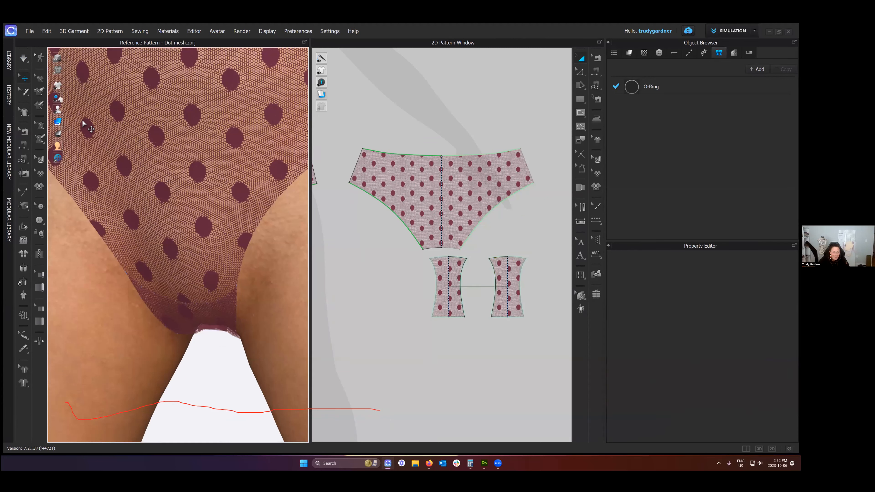
- Switch the 3D garment to the plain monochrome surface and examine the doubled gusset from several angles
{"action": "right_click_drag", "start_coordinate": [148, 217], "coordinate": [218, 222]}
{"action": "left_click", "coordinate": [239, 288]}
{"action": "mouse_move", "coordinate": [222, 333]}
{"action": "right_mouse_down"}
{"action": "mouse_move", "coordinate": [242, 325]}
{"action": "mouse_move", "coordinate": [220, 359]}
{"action": "right_mouse_up"}
{"action": "key", "text": "alt+3"}
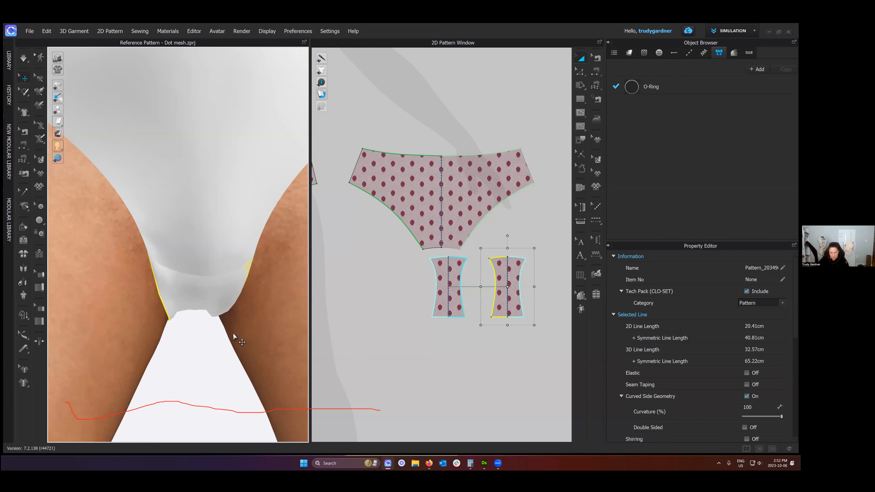
{"action": "right_click_drag", "start_coordinate": [229, 313], "coordinate": [203, 316]}
{"action": "left_click", "coordinate": [252, 324]}
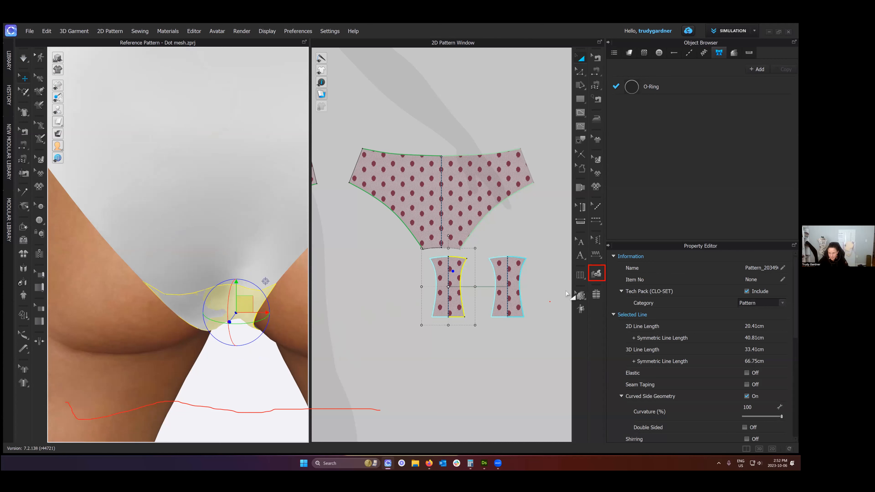
- Check the layer order between the two gusset pieces with the Set Layer tool
{"action": "left_click", "coordinate": [598, 273]}
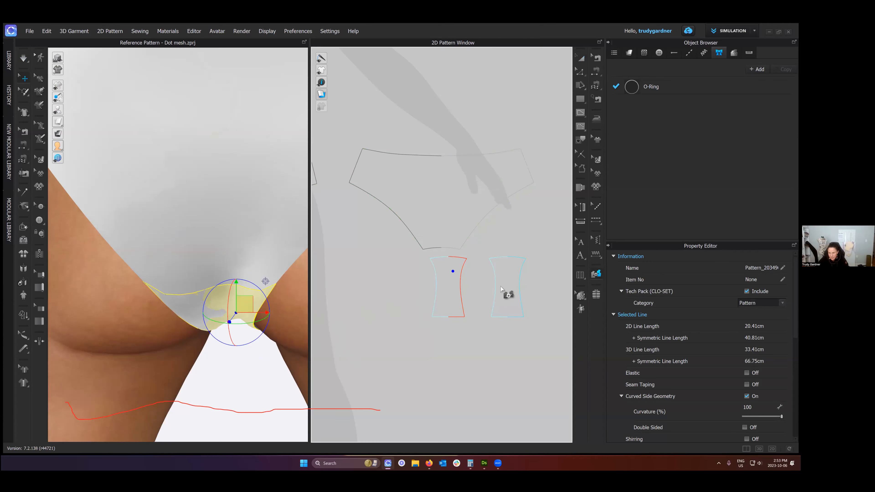
{"action": "scroll", "coordinate": [470, 292], "scroll_direction": "up", "scroll_amount": 2}
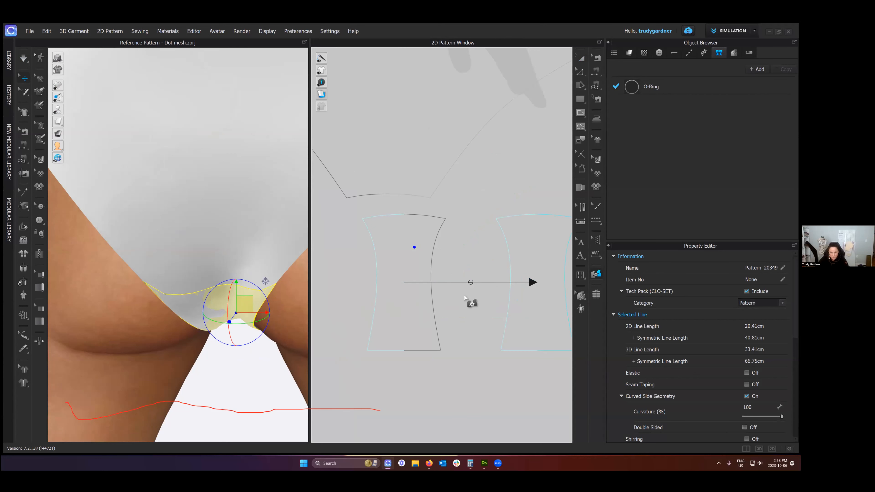
{"action": "scroll", "coordinate": [464, 295], "scroll_direction": "down", "scroll_amount": 3}
- Simulate while tugging at the gusset, inspect the crotch area, and return to the pattern transform tool
{"action": "left_click", "coordinate": [243, 352]}
{"action": "key", "text": "space"}
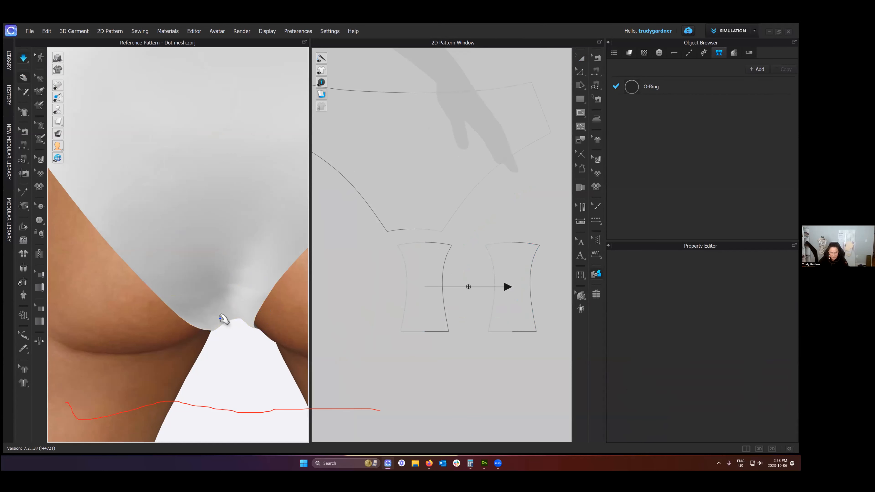
{"action": "left_click_drag", "start_coordinate": [222, 319], "coordinate": [229, 316]}
{"action": "key", "text": "space"}
{"action": "right_click_drag", "start_coordinate": [250, 318], "coordinate": [302, 318]}
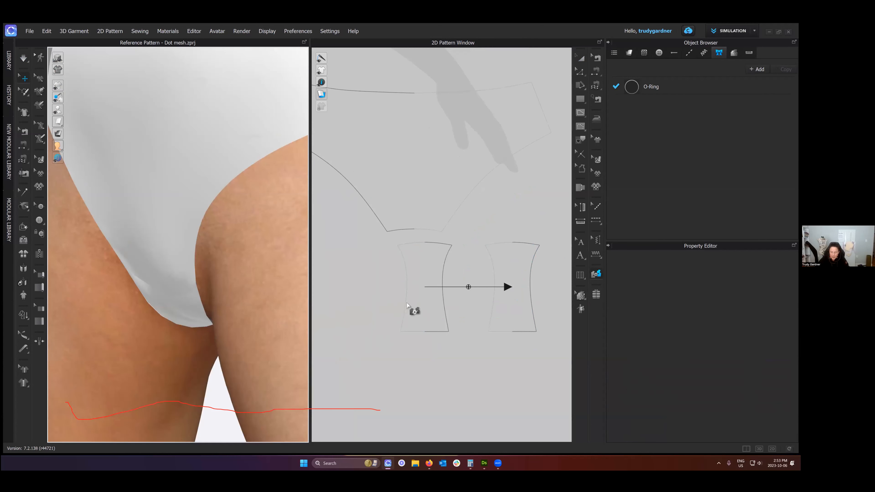
{"action": "scroll", "coordinate": [475, 283], "scroll_direction": "down", "scroll_amount": 2}
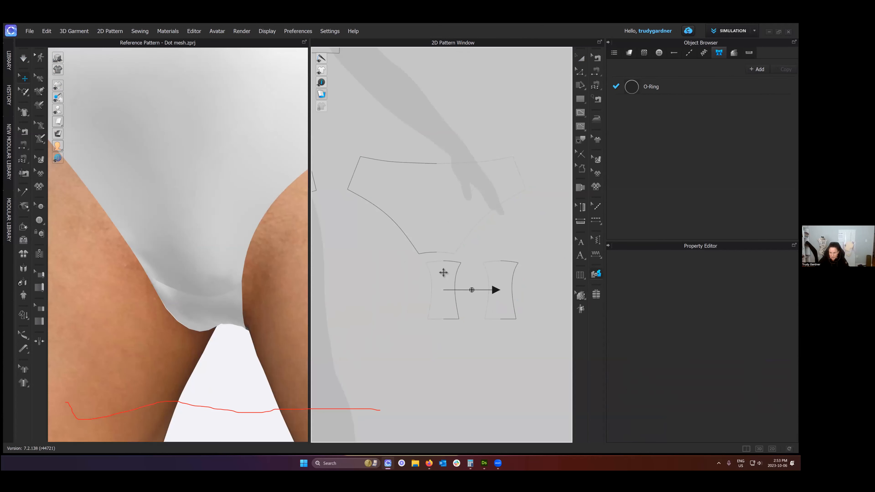
{"action": "key", "text": "a"}
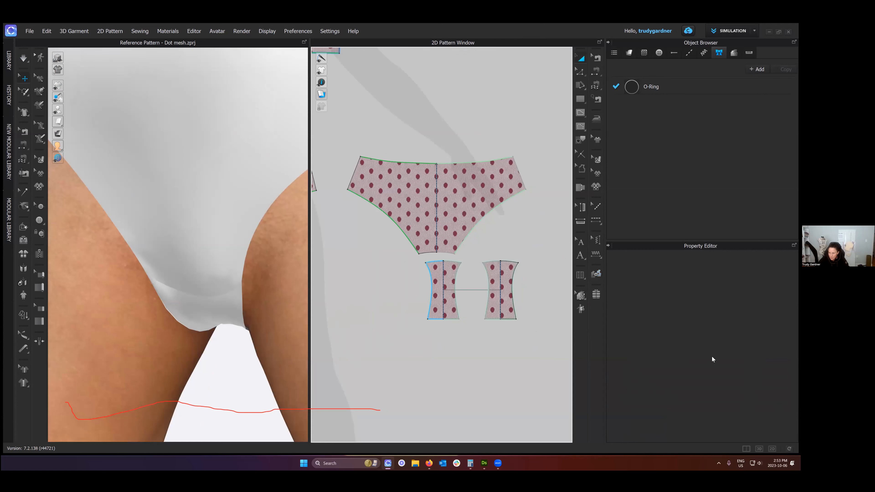
- Set the original gusset piece's simulation Layer to 1 and look at its fit on the avatar
{"action": "left_click", "coordinate": [436, 293]}
{"action": "scroll", "coordinate": [710, 411], "scroll_direction": "down", "scroll_amount": 4}
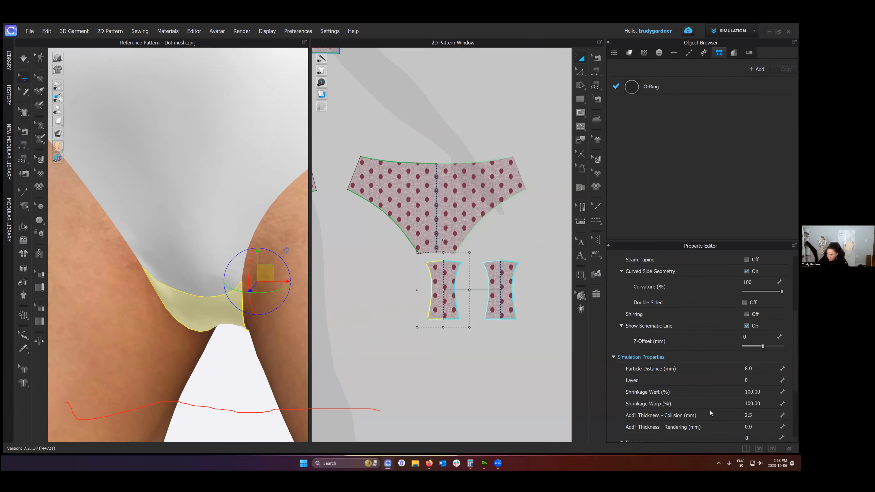
{"action": "scroll", "coordinate": [710, 411], "scroll_direction": "down", "scroll_amount": 2}
{"action": "scroll", "coordinate": [651, 334], "scroll_direction": "up", "scroll_amount": 1}
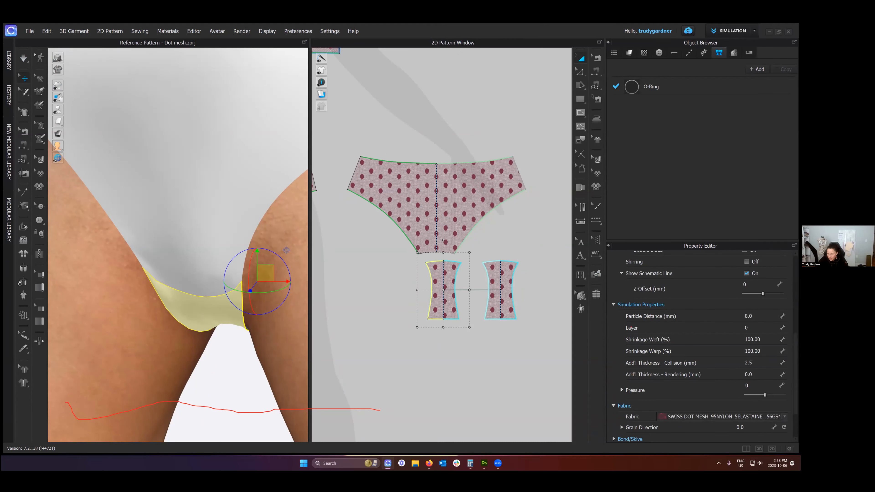
{"action": "left_click_drag", "start_coordinate": [625, 325], "coordinate": [789, 334]}
{"action": "left_click", "coordinate": [747, 328]}
{"action": "type", "text": "1"}
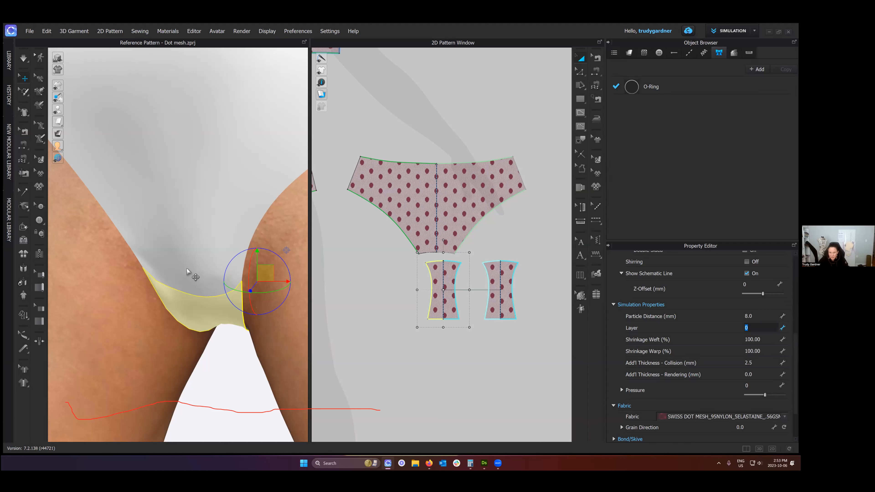
{"action": "left_click", "coordinate": [222, 345]}
{"action": "right_click_drag", "start_coordinate": [255, 303], "coordinate": [442, 265]}
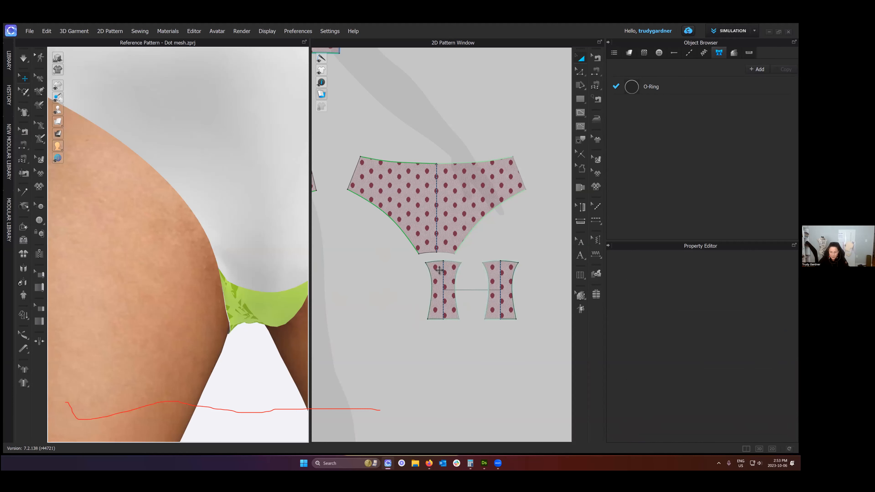
- With simulation running, set the Layer of all bra and strap pieces to 1 and view the garment from the front
{"action": "scroll", "coordinate": [468, 278], "scroll_direction": "down", "scroll_amount": 2}
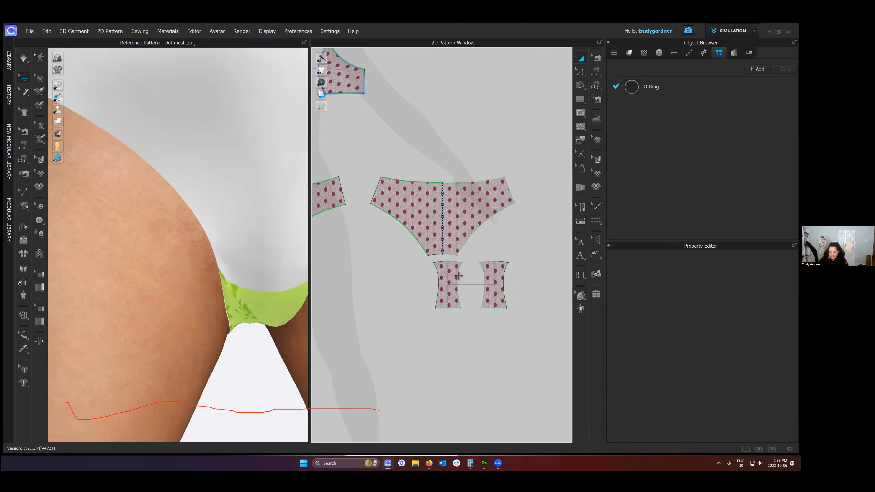
{"action": "scroll", "coordinate": [458, 276], "scroll_direction": "down", "scroll_amount": 2}
{"action": "scroll", "coordinate": [461, 281], "scroll_direction": "down", "scroll_amount": 2}
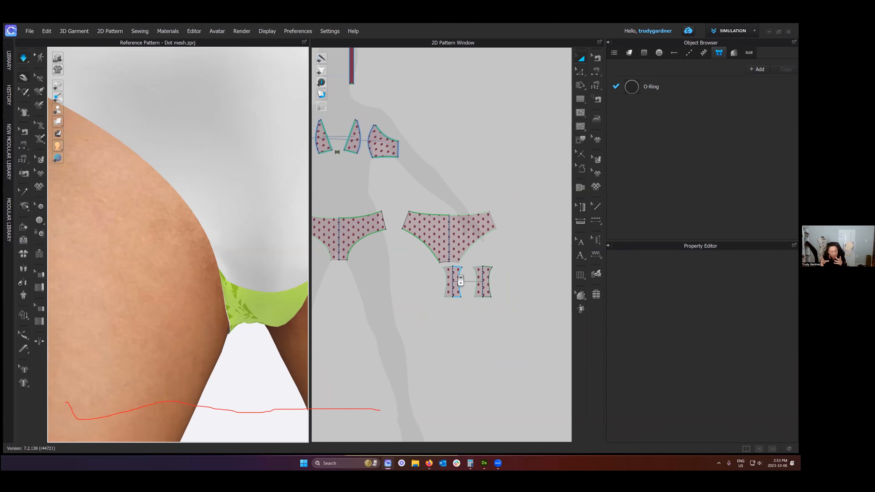
{"action": "scroll", "coordinate": [543, 310], "scroll_direction": "down", "scroll_amount": 3}
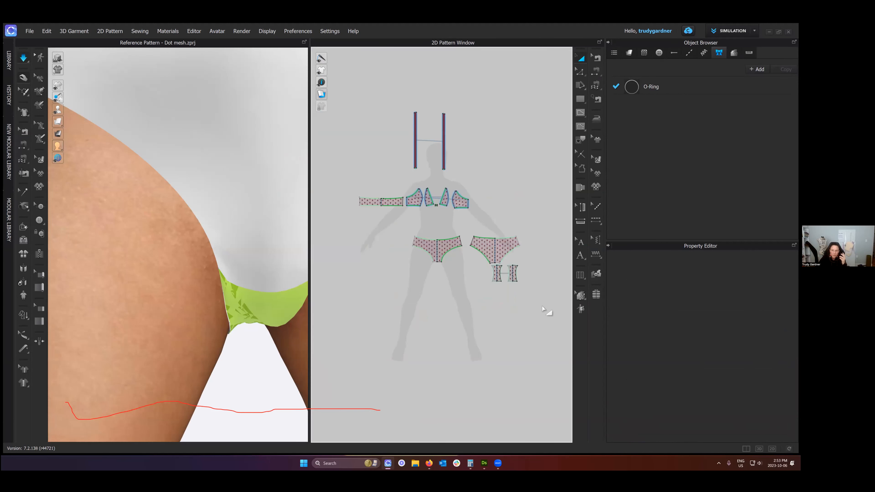
{"action": "key", "text": "ctrl+a"}
{"action": "left_click_drag", "start_coordinate": [353, 104], "coordinate": [494, 221]}
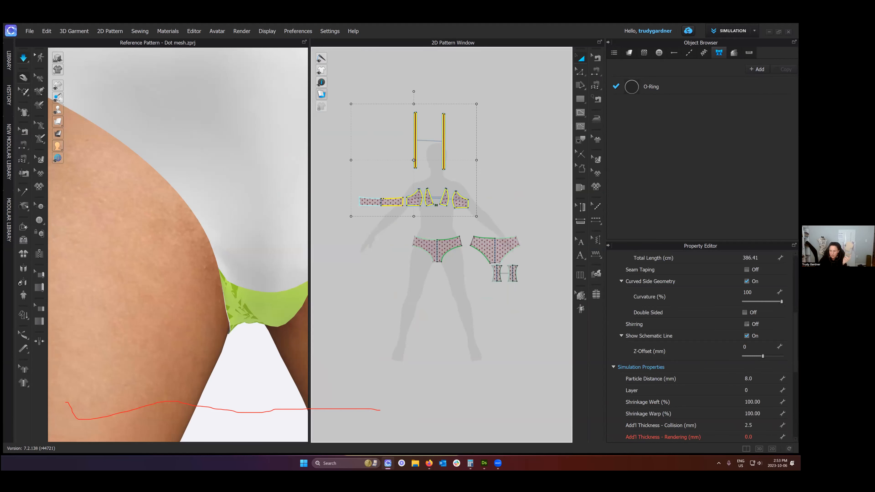
{"action": "scroll", "coordinate": [698, 392], "scroll_direction": "down", "scroll_amount": 3}
{"action": "scroll", "coordinate": [702, 347], "scroll_direction": "up", "scroll_amount": 2}
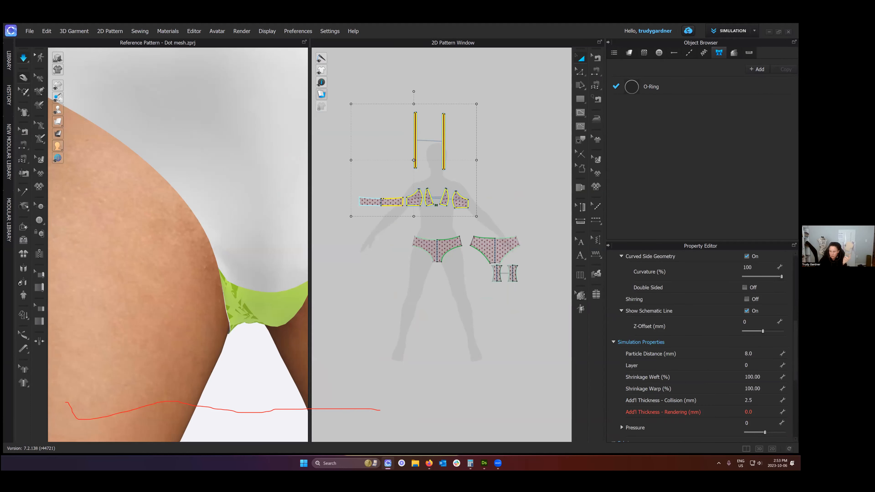
{"action": "left_click", "coordinate": [748, 365]}
{"action": "key", "text": "Return"}
{"action": "left_click", "coordinate": [404, 271]}
{"action": "scroll", "coordinate": [211, 241], "scroll_direction": "down", "scroll_amount": 3}
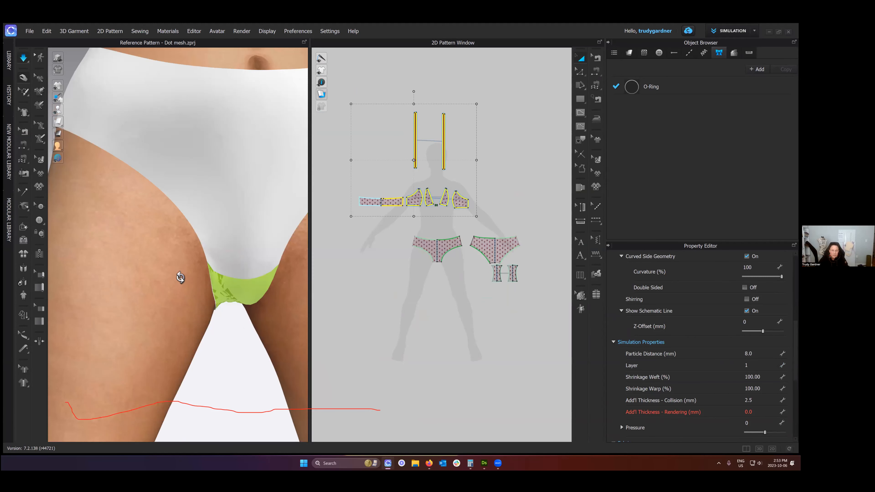
{"action": "scroll", "coordinate": [180, 278], "scroll_direction": "down", "scroll_amount": 5}
{"action": "key", "text": "2"}
{"action": "left_click", "coordinate": [248, 172]}
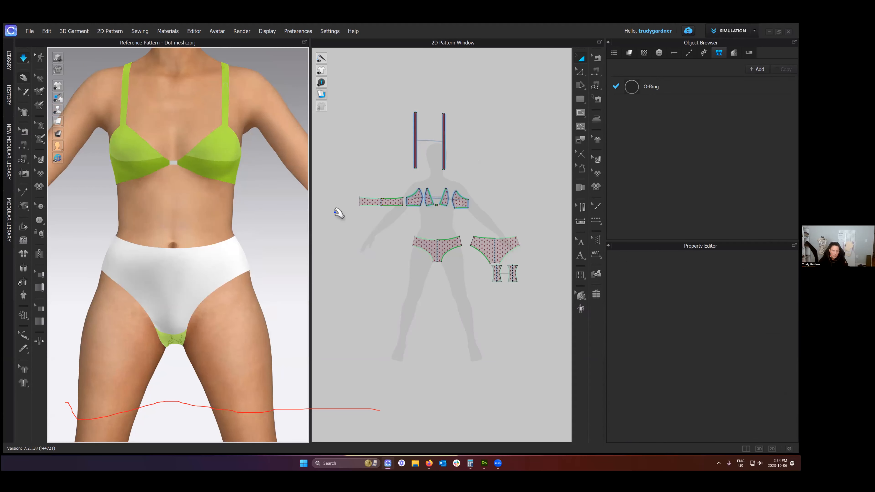
- Set the Layer of all bra and strap pieces back to 0 and stop the simulation
{"action": "middle_click_drag", "start_coordinate": [390, 156], "coordinate": [410, 199]}
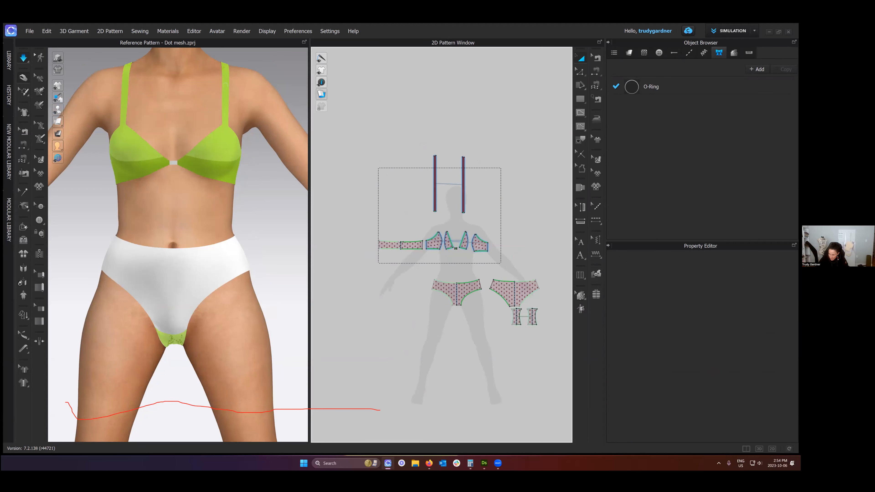
{"action": "left_click_drag", "start_coordinate": [501, 263], "coordinate": [501, 263]}
{"action": "left_click", "coordinate": [761, 366]}
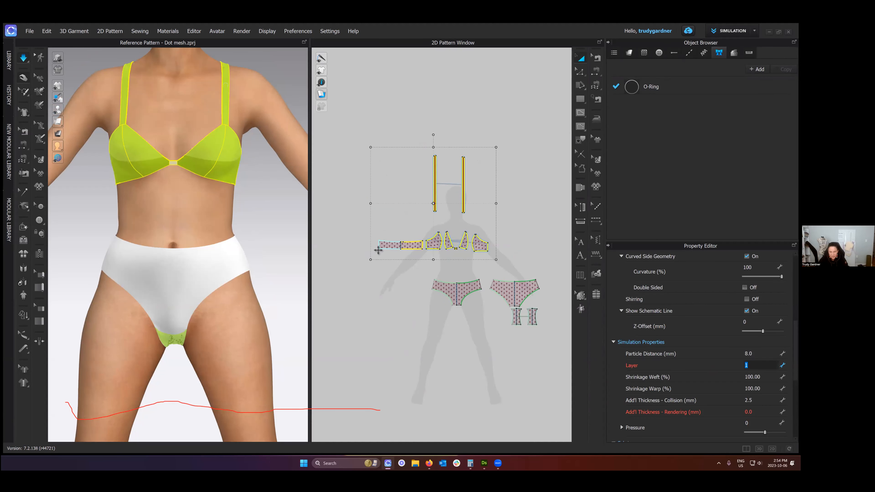
{"action": "type", "text": "0"}
{"action": "key", "text": "Return"}
{"action": "scroll", "coordinate": [387, 278], "scroll_direction": "up", "scroll_amount": 1}
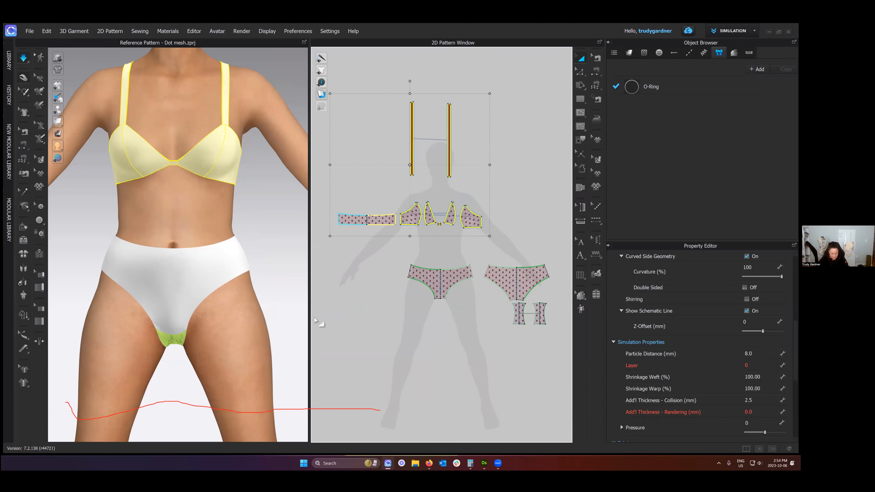
{"action": "scroll", "coordinate": [315, 321], "scroll_direction": "up", "scroll_amount": 3}
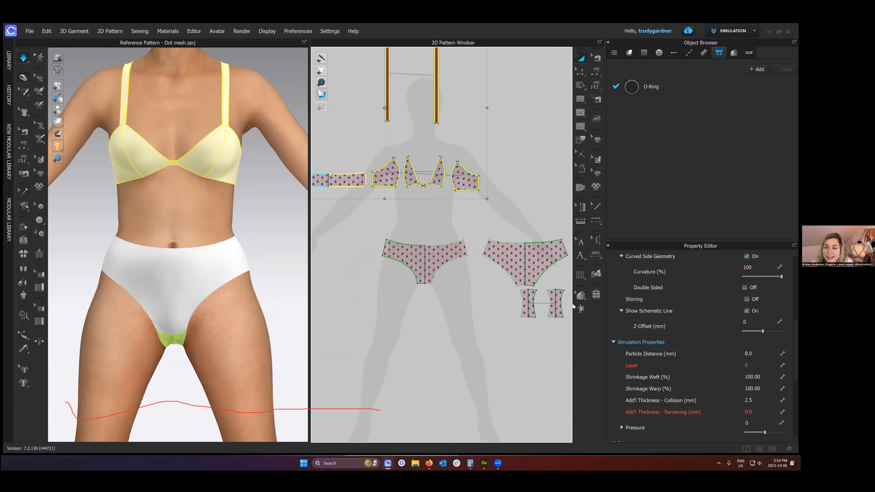
{"action": "left_click", "coordinate": [291, 312]}
{"action": "key", "text": "space"}
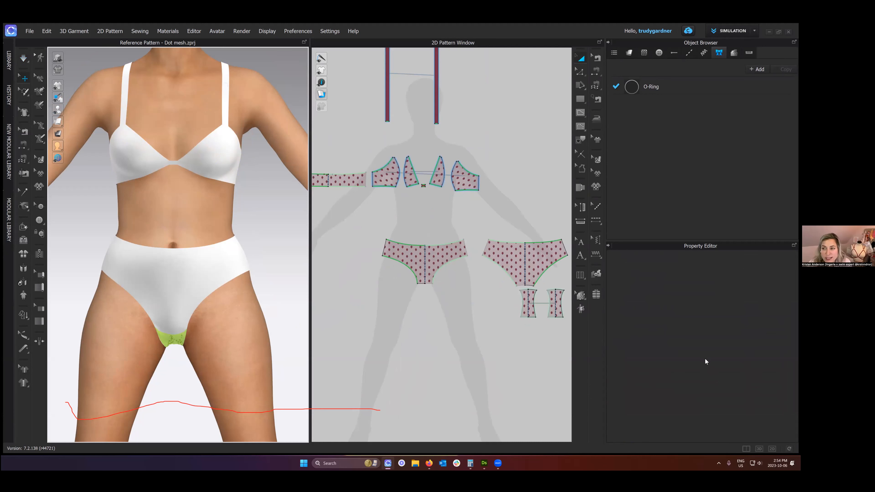
- Set the simulation Layer of the gusset piece back to 0
{"action": "left_click", "coordinate": [177, 342]}
{"action": "scroll", "coordinate": [746, 328], "scroll_direction": "down", "scroll_amount": 1}
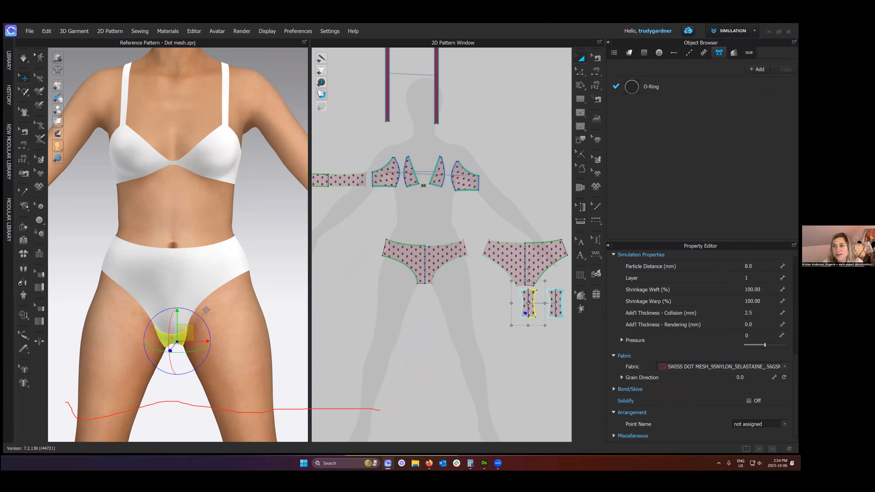
{"action": "scroll", "coordinate": [746, 328], "scroll_direction": "up", "scroll_amount": 2}
{"action": "left_click", "coordinate": [747, 327]}
{"action": "type", "text": "0"}
{"action": "key", "text": "Return"}
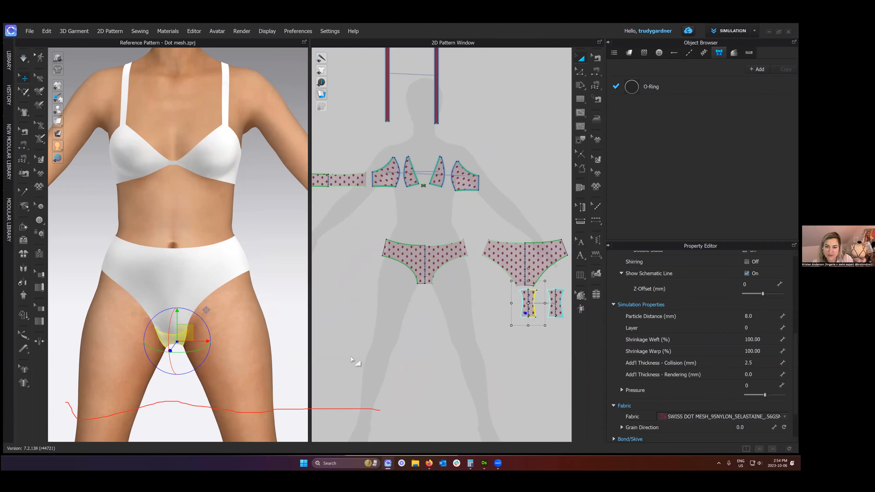
- Deselect the gusset, run the simulation briefly to settle the garment, and look at the fit from the front
{"action": "left_click", "coordinate": [332, 346]}
{"action": "key", "text": "space"}
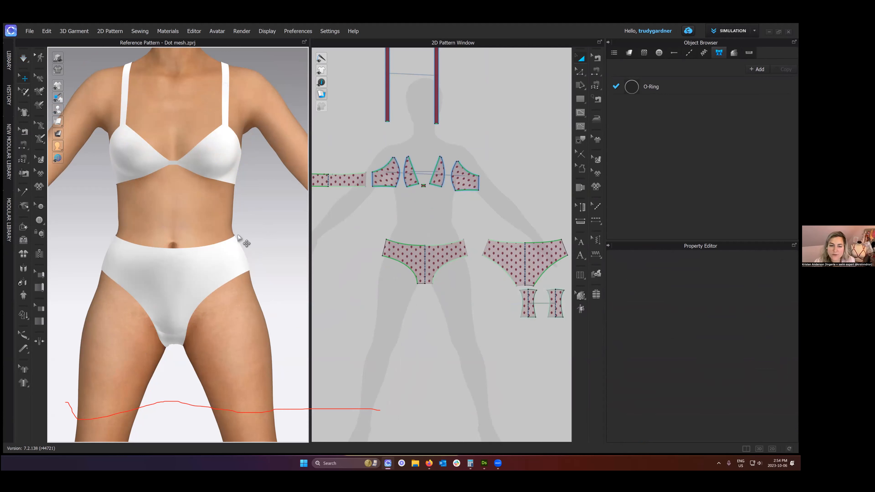
{"action": "key", "text": "space"}
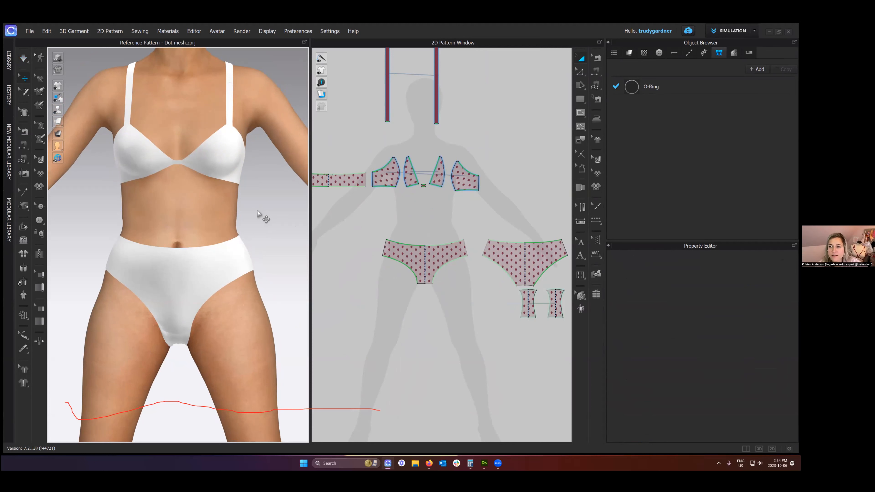
{"action": "right_click_drag", "start_coordinate": [260, 209], "coordinate": [256, 211]}
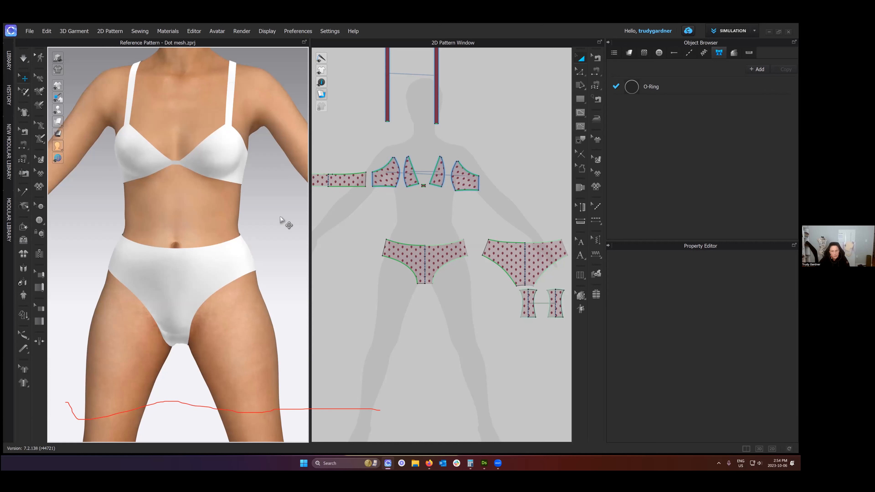
- Try lowering the top side corner of the front brief piece to demonstrate linked symmetric editing, and restore the shape
{"action": "scroll", "coordinate": [434, 273], "scroll_direction": "down", "scroll_amount": 3}
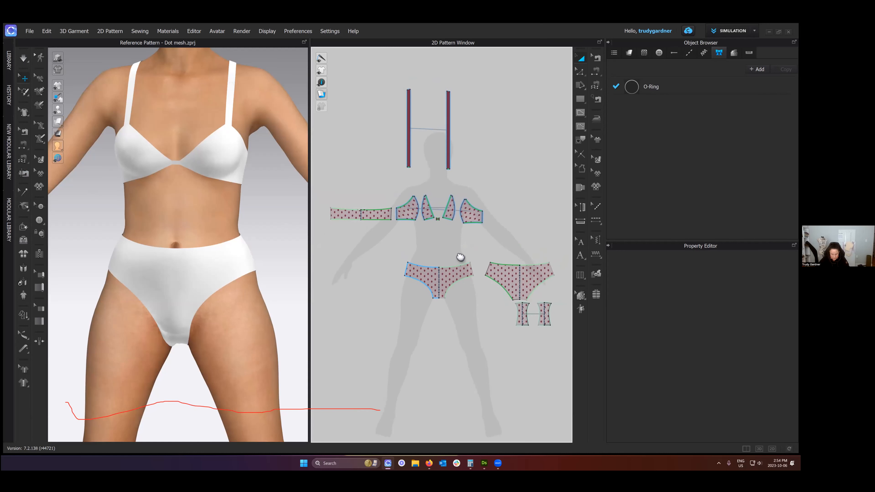
{"action": "scroll", "coordinate": [463, 239], "scroll_direction": "up", "scroll_amount": 2}
{"action": "mouse_move", "coordinate": [404, 242]}
{"action": "middle_mouse_down"}
{"action": "mouse_move", "coordinate": [400, 268]}
{"action": "mouse_move", "coordinate": [409, 257]}
{"action": "middle_mouse_up"}
{"action": "middle_click_drag", "start_coordinate": [416, 286], "coordinate": [407, 263]}
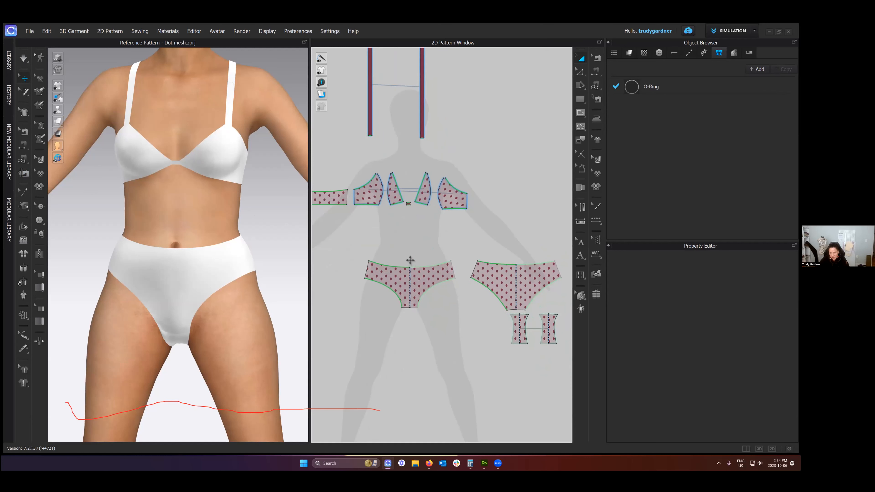
{"action": "scroll", "coordinate": [410, 260], "scroll_direction": "up", "scroll_amount": 3}
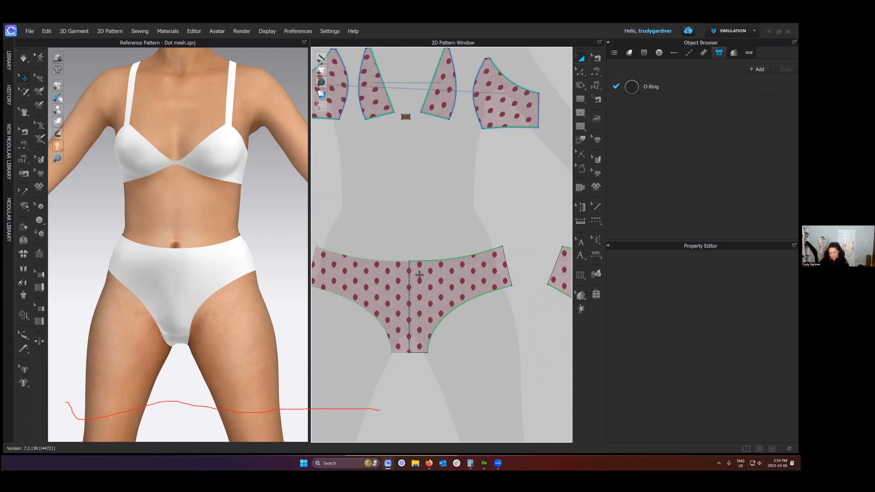
{"action": "left_click_drag", "start_coordinate": [502, 247], "coordinate": [502, 269]}
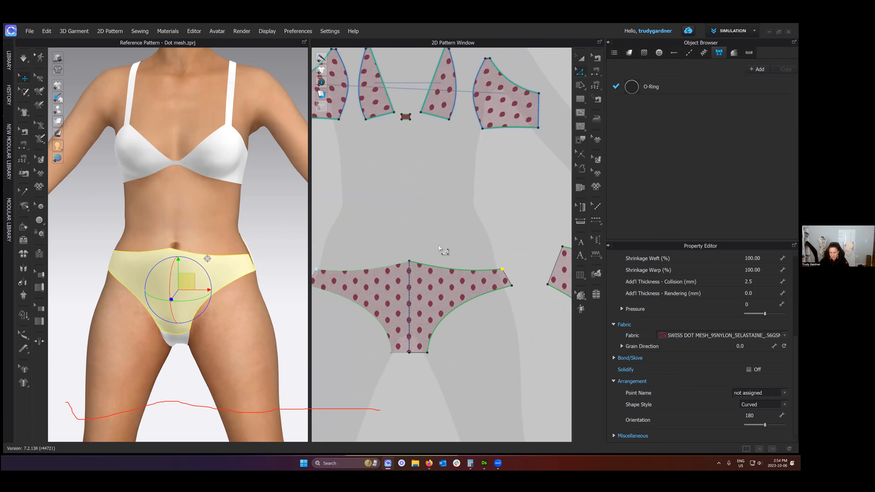
{"action": "scroll", "coordinate": [483, 276], "scroll_direction": "down", "scroll_amount": 3}
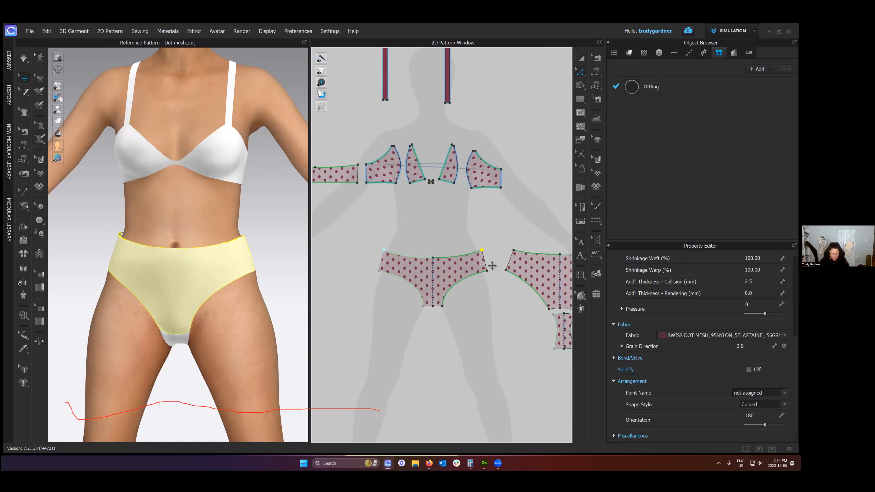
{"action": "scroll", "coordinate": [508, 231], "scroll_direction": "up", "scroll_amount": 2}
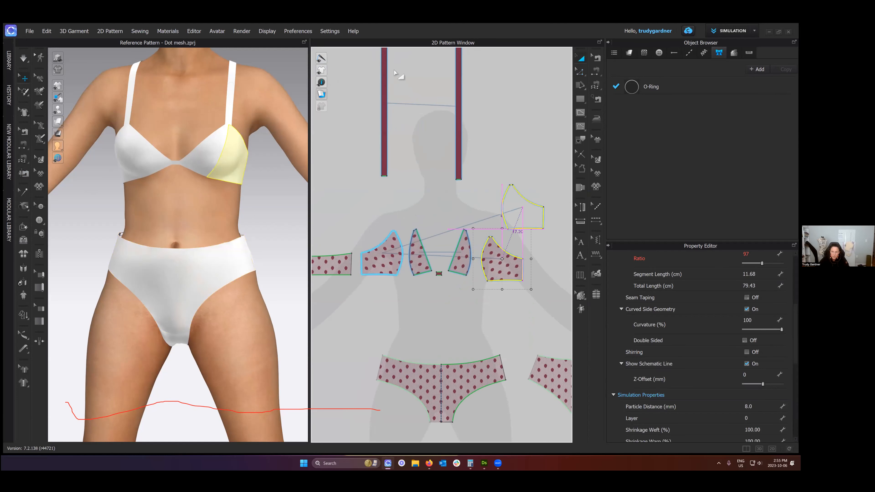
- Move the outer cup piece up away from the bra, then bring it back beside the inner cup
{"action": "left_click_drag", "start_coordinate": [489, 264], "coordinate": [509, 204]}
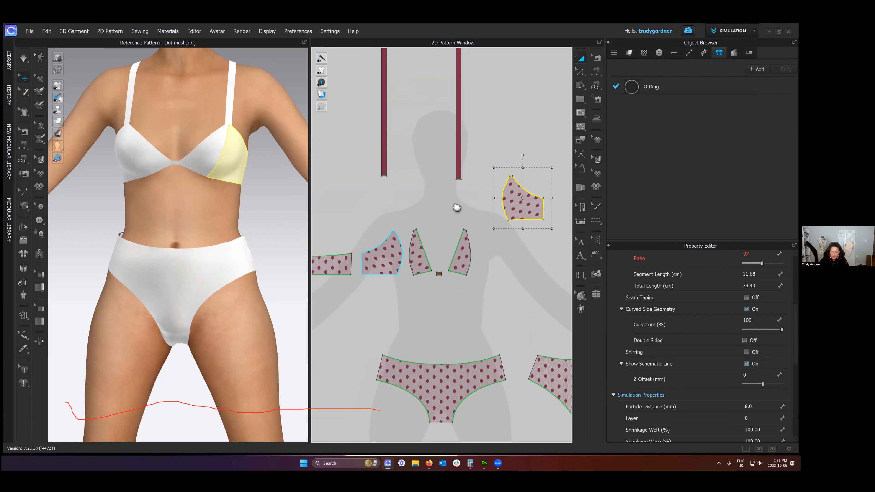
{"action": "middle_click_drag", "start_coordinate": [453, 216], "coordinate": [470, 262]}
{"action": "scroll", "coordinate": [459, 300], "scroll_direction": "up", "scroll_amount": 2}
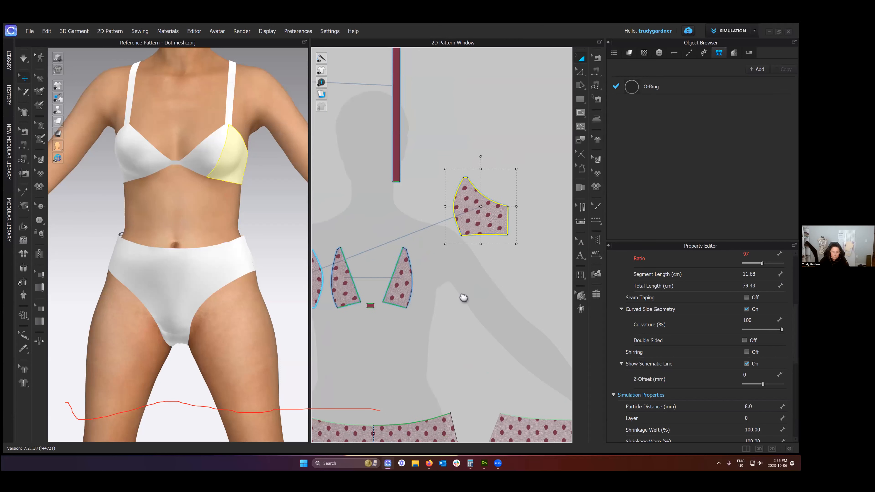
{"action": "left_click_drag", "start_coordinate": [441, 269], "coordinate": [470, 284]}
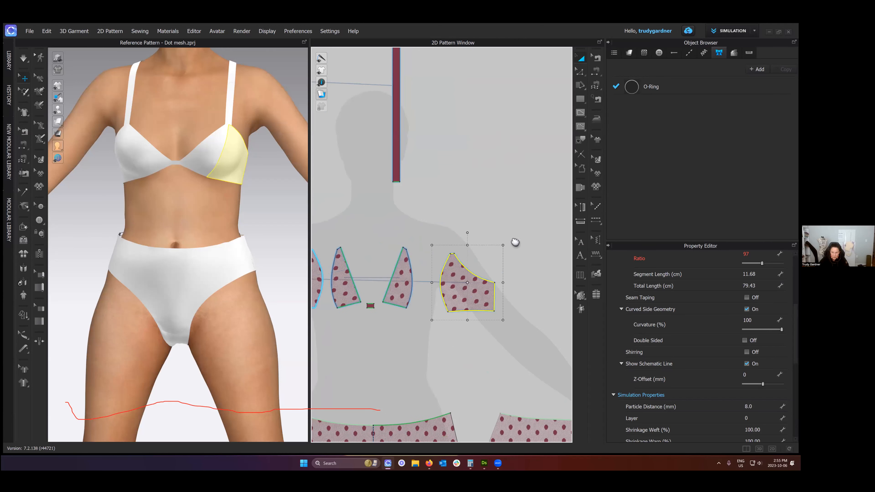
- Remove linked editing from the outer cup piece and enlarge the 2D pattern view
{"action": "right_click_drag", "start_coordinate": [517, 242], "coordinate": [536, 232]}
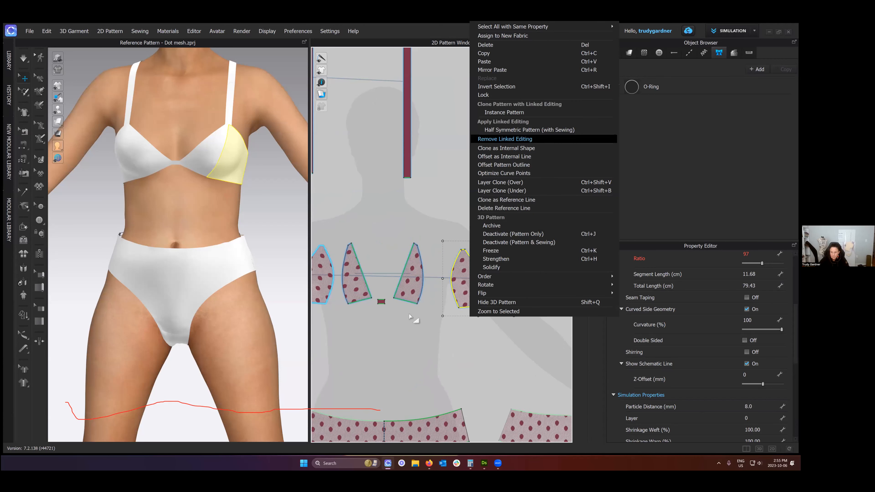
{"action": "left_click", "coordinate": [505, 139]}
{"action": "middle_click_drag", "start_coordinate": [444, 309], "coordinate": [469, 278]}
{"action": "left_click", "coordinate": [492, 269]}
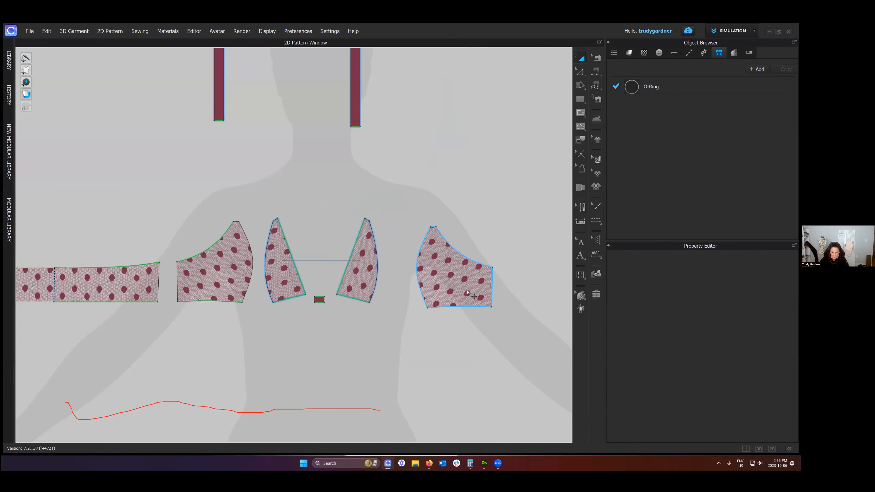
- Try moving the unlinked outer cup piece and reshaping its upper corner point, then undo the changes
{"action": "left_click_drag", "start_coordinate": [470, 290], "coordinate": [404, 297]}
{"action": "key", "text": "z"}
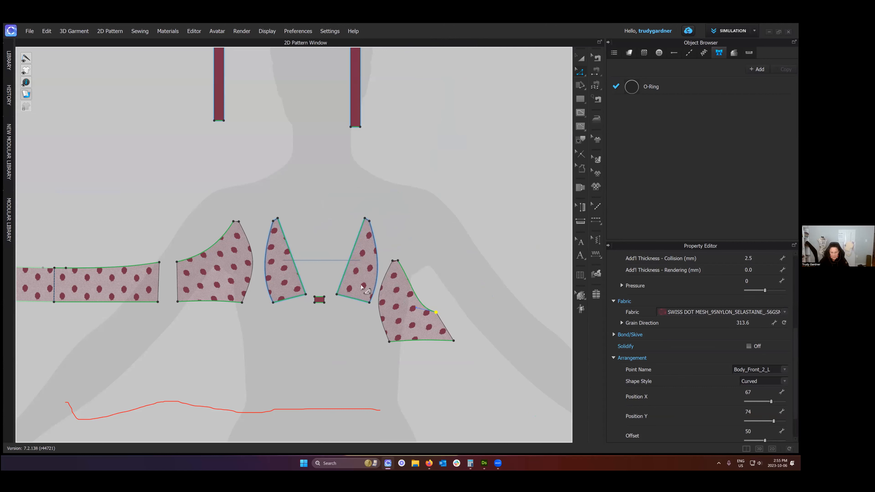
{"action": "key", "text": "ctrl+z"}
{"action": "middle_click_drag", "start_coordinate": [420, 281], "coordinate": [441, 255]}
{"action": "key", "text": "a"}
{"action": "key", "text": "ctrl+z"}
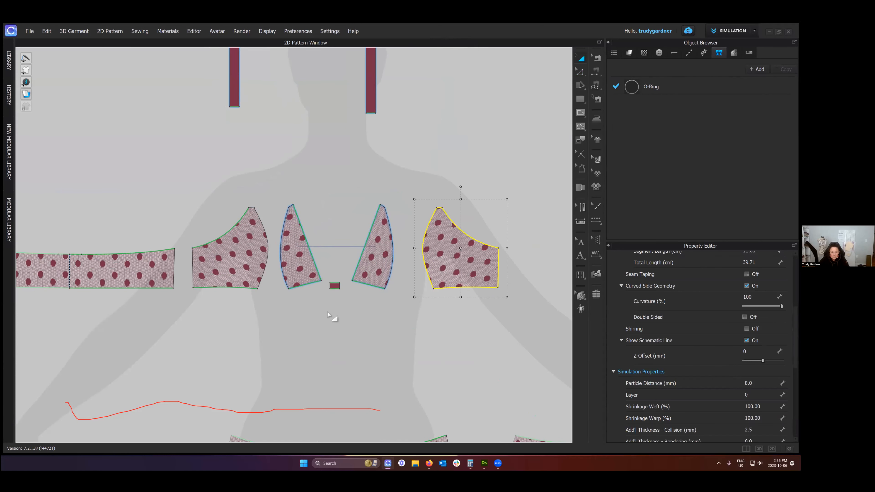
{"action": "left_click", "coordinate": [332, 317]}
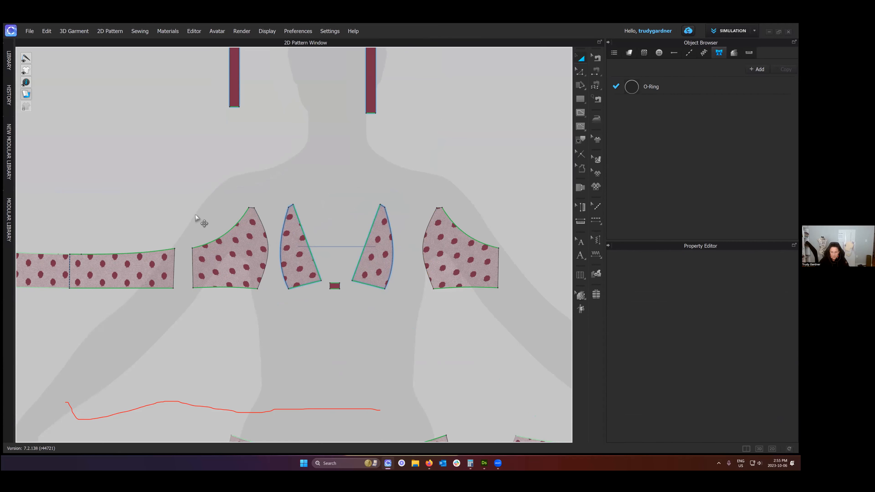
- Show the 3D and 2D windows side by side and delete the outer cup piece beside the back band
{"action": "key", "text": "alt+1"}
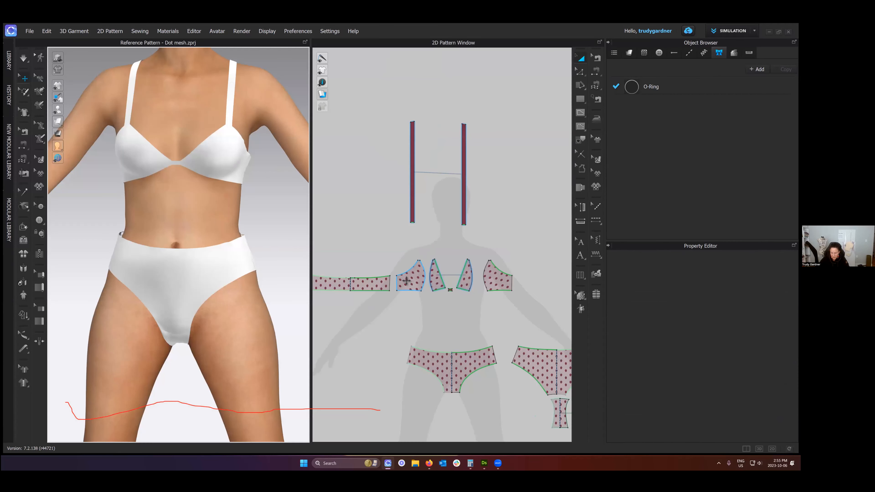
{"action": "left_click", "coordinate": [407, 281]}
{"action": "key", "text": "Delete"}
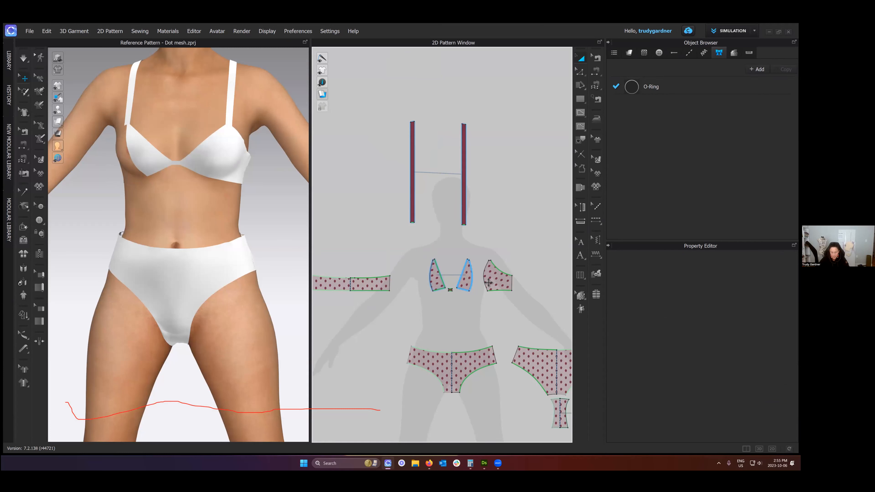
- Clone the remaining outer cup as a Symmetric Pattern (with Sewing) and place it on the opposite side of the bra
{"action": "left_click", "coordinate": [489, 282]}
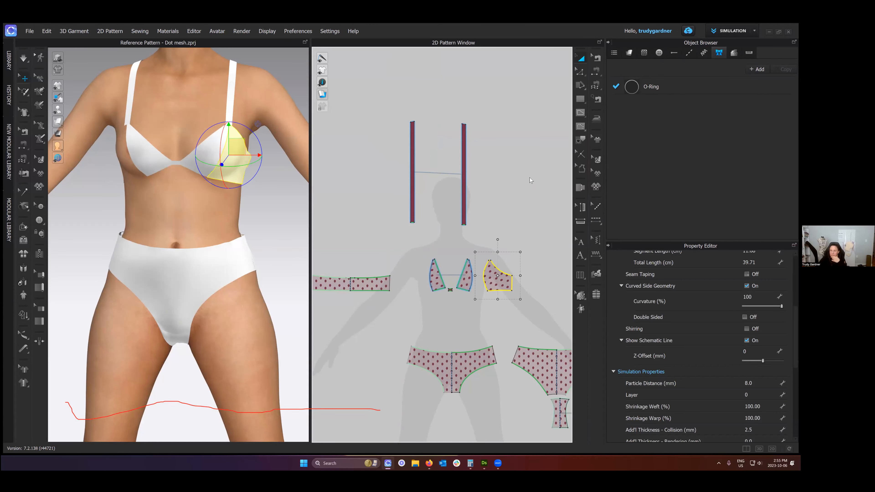
{"action": "right_click", "coordinate": [491, 278]}
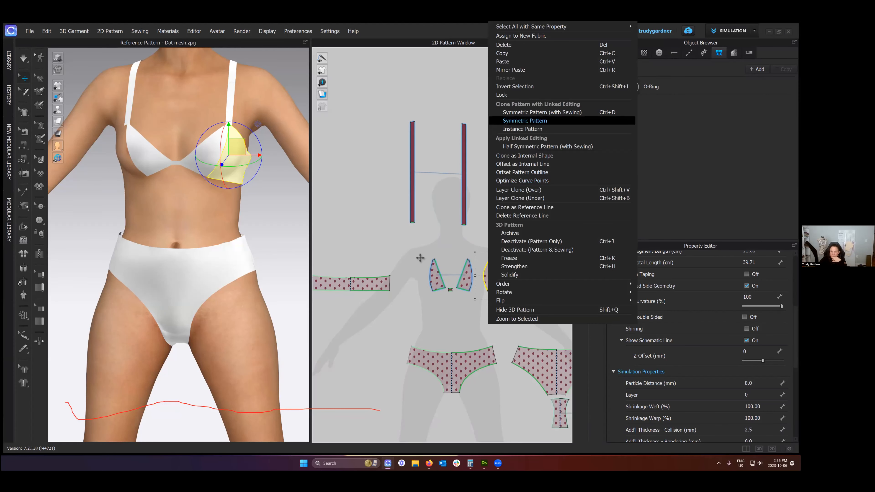
{"action": "left_click", "coordinate": [547, 112]}
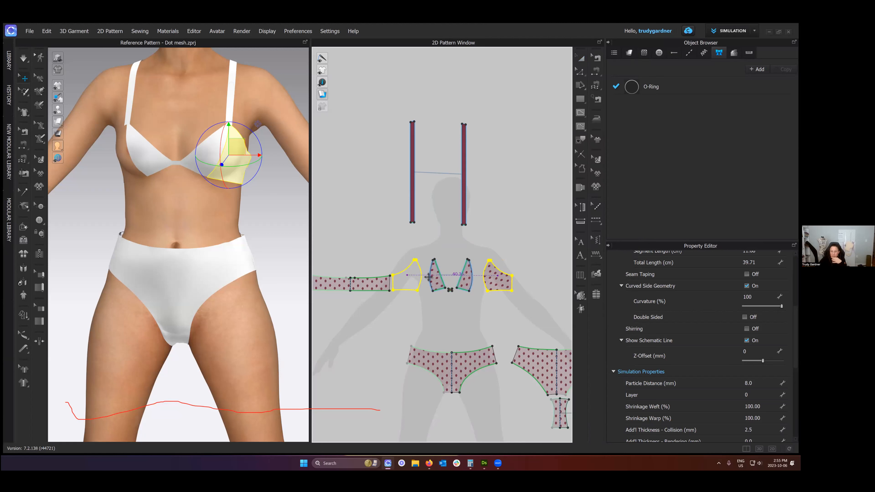
{"action": "left_click", "coordinate": [418, 275]}
- Inspect the cloned cup on the avatar, simulate to sew it into place, and return to the front view
{"action": "right_click_drag", "start_coordinate": [176, 207], "coordinate": [151, 134]}
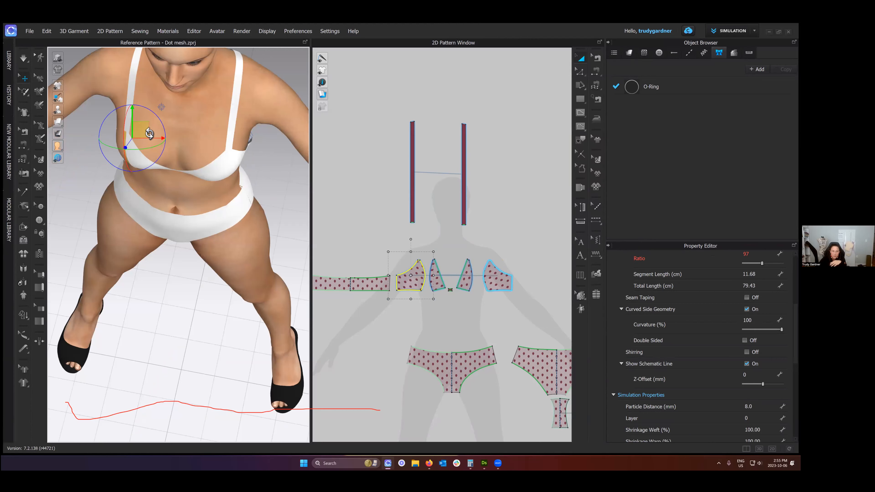
{"action": "scroll", "coordinate": [256, 241], "scroll_direction": "up", "scroll_amount": 1}
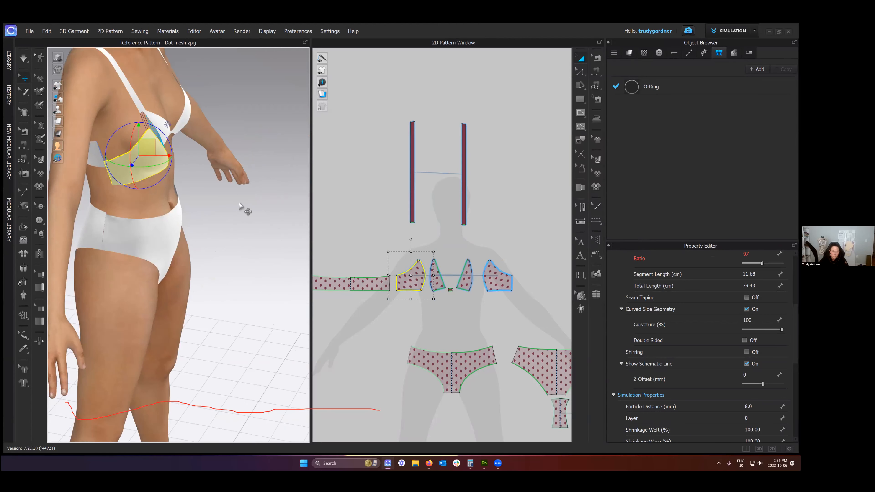
{"action": "left_click", "coordinate": [214, 218]}
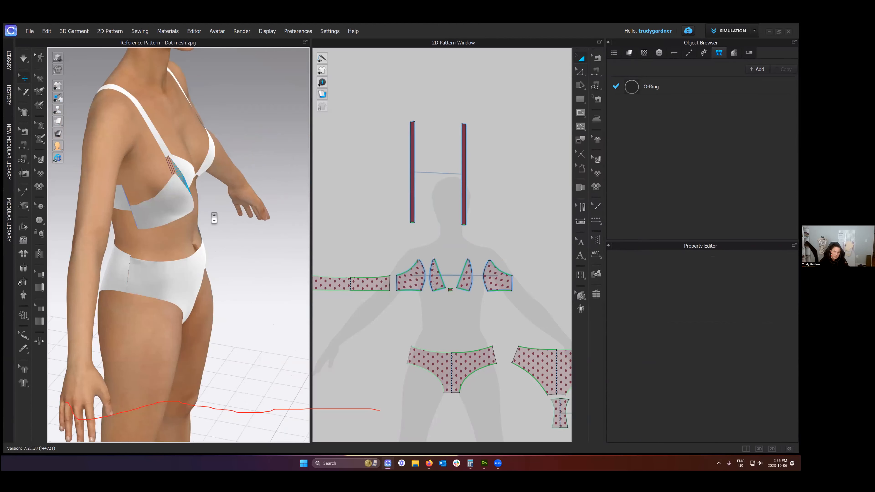
{"action": "right_click_drag", "start_coordinate": [189, 211], "coordinate": [172, 204]}
{"action": "key", "text": "space"}
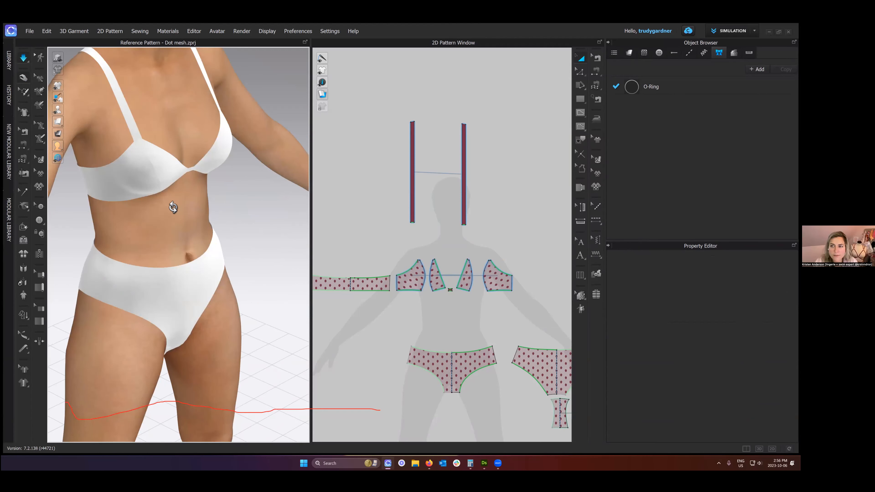
{"action": "key", "text": "2"}
{"action": "key", "text": "space"}
- Select the front brief piece and remove the linked editing between its two symmetric halves
{"action": "scroll", "coordinate": [446, 303], "scroll_direction": "up", "scroll_amount": 1}
{"action": "middle_click_drag", "start_coordinate": [510, 363], "coordinate": [506, 268]}
{"action": "scroll", "coordinate": [482, 270], "scroll_direction": "up", "scroll_amount": 2}
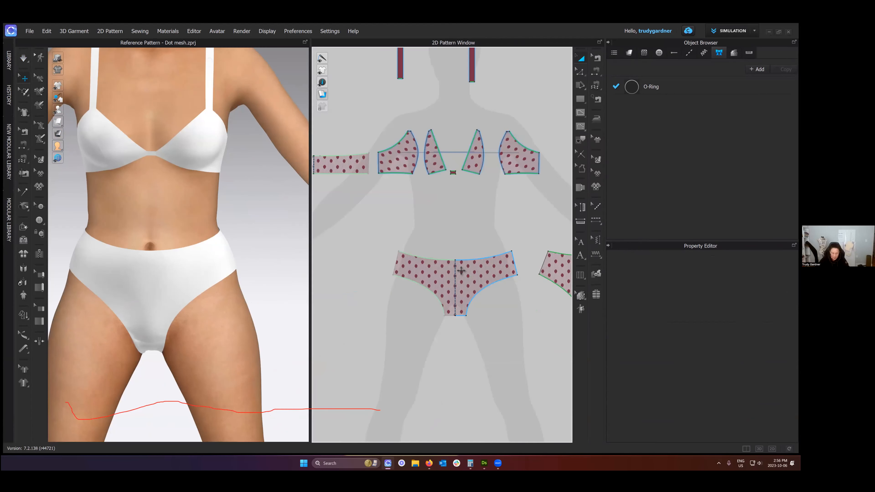
{"action": "left_click", "coordinate": [452, 273]}
{"action": "scroll", "coordinate": [452, 274], "scroll_direction": "up", "scroll_amount": 3}
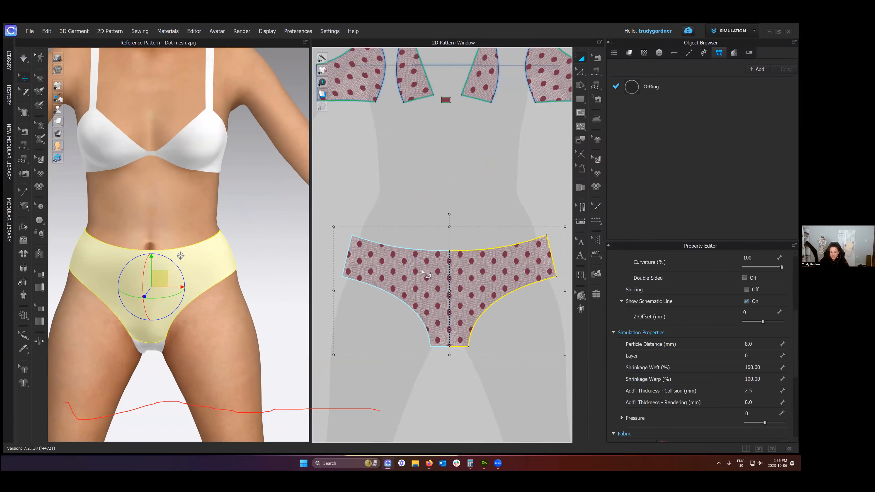
{"action": "key", "text": "z"}
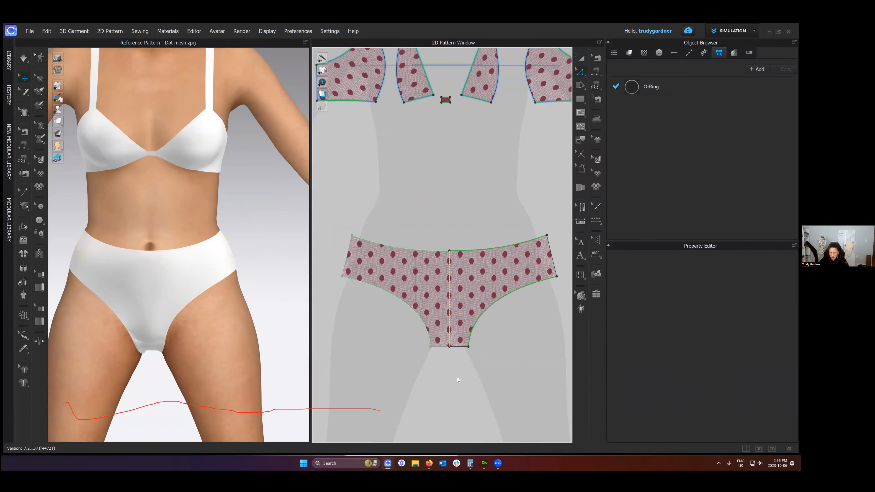
{"action": "right_click", "coordinate": [422, 270]}
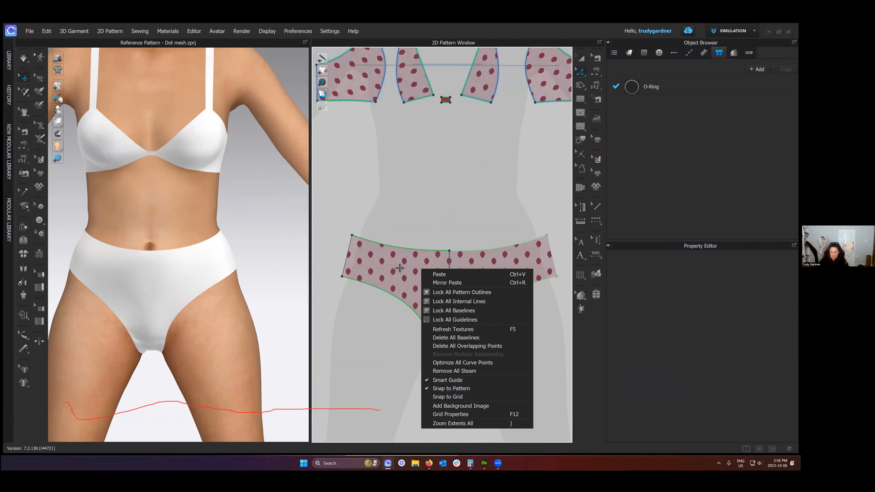
{"action": "left_click", "coordinate": [429, 254]}
{"action": "key", "text": "a"}
{"action": "right_click", "coordinate": [461, 252]}
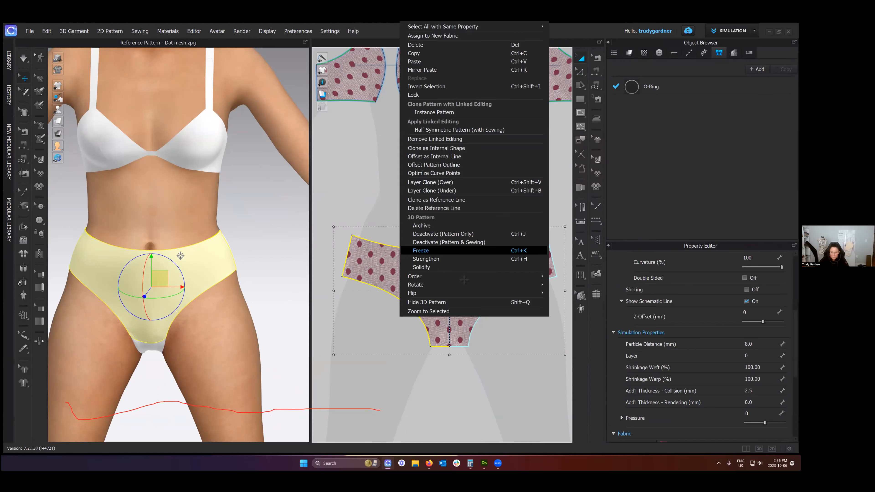
{"action": "left_click", "coordinate": [435, 139]}
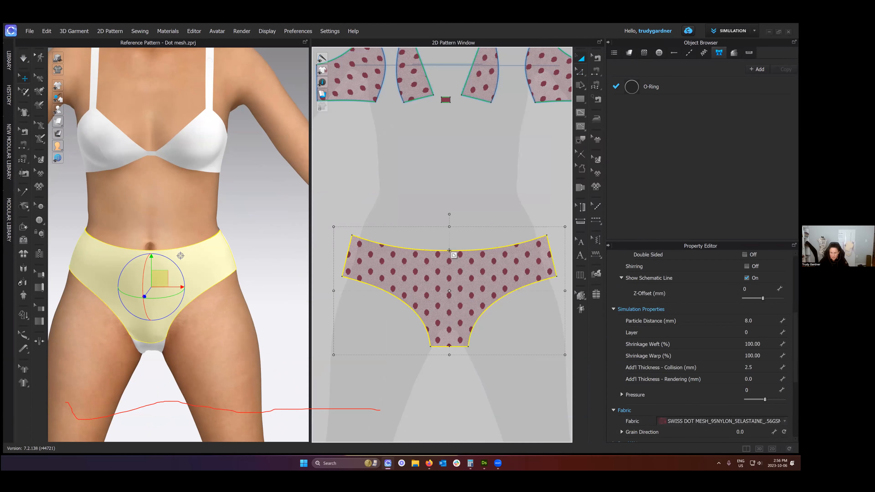
- Draw a vertical internal line down the centre of the front brief piece from waistline to crotch edge
{"action": "key", "text": "z"}
{"action": "key", "text": "g"}
{"action": "left_click", "coordinate": [450, 251]}
{"action": "double_click", "coordinate": [450, 346]}
{"action": "key", "text": "z"}
- Cut the front brief piece along the centre line and delete the half on the avatar's right side
{"action": "right_click", "coordinate": [449, 280]}
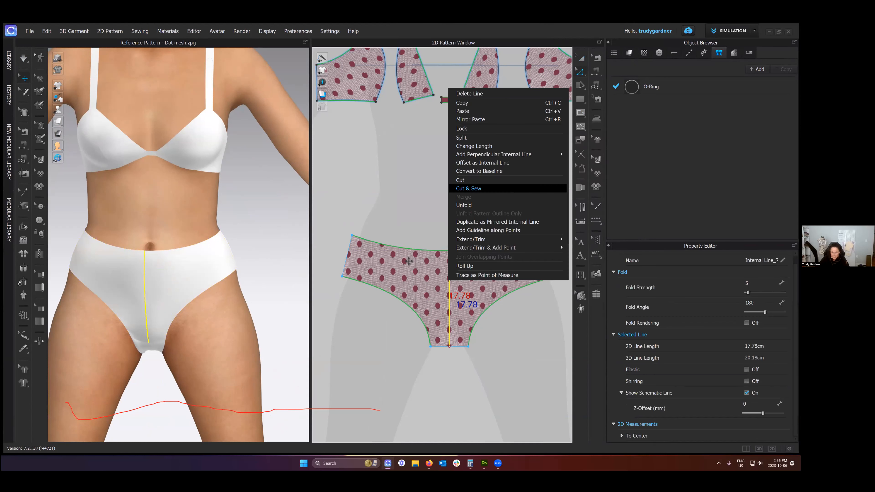
{"action": "key", "text": "Return"}
{"action": "key", "text": "Delete"}
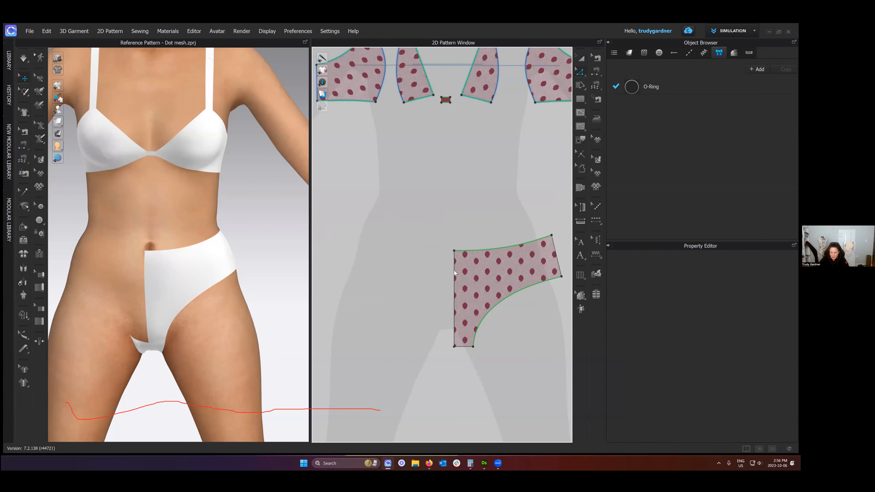
- Unfold the remaining half brief along its centre edge with Unfold Symmetric Editing (with Sewing)
{"action": "right_click", "coordinate": [454, 293]}
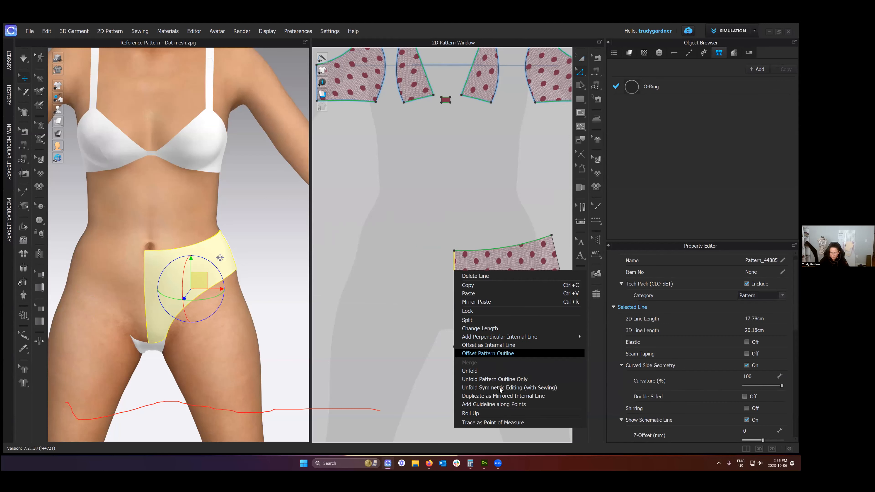
{"action": "key", "text": "Down"}
{"action": "key", "text": "Down"}
{"action": "key", "text": "Down"}
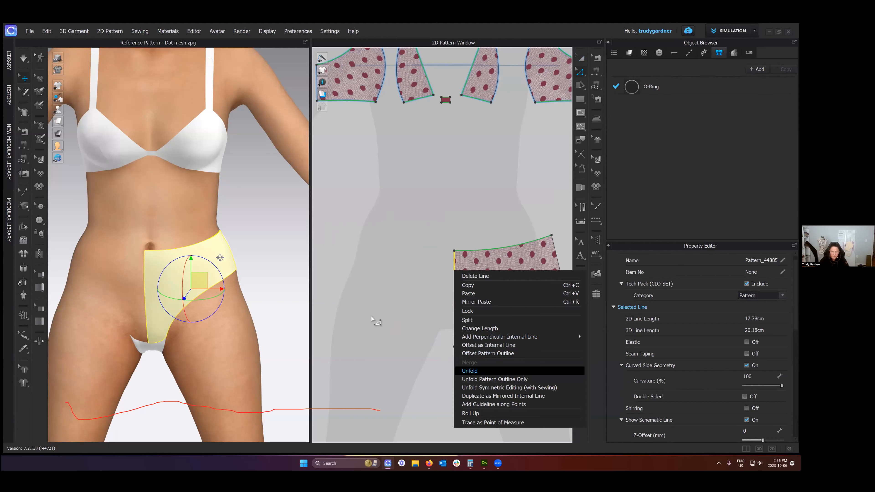
{"action": "key", "text": "Return"}
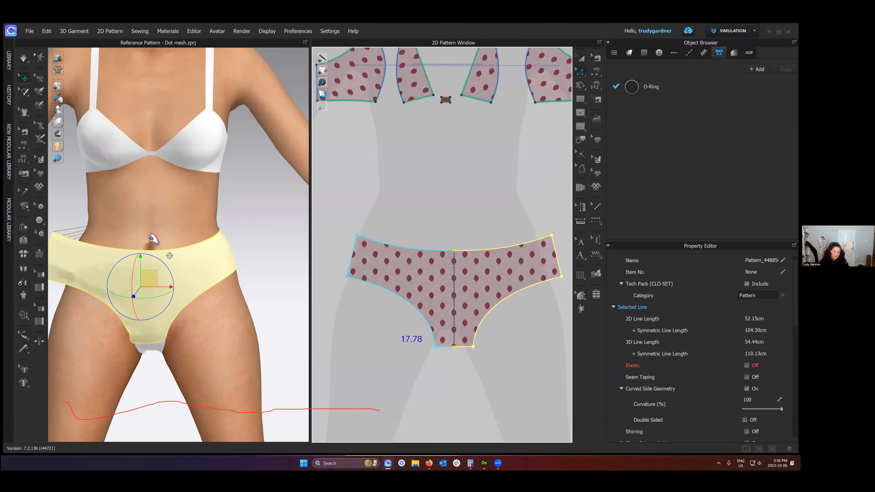
- Simulate to sew the unfolded front brief into place, check it from the side, and return to the front view
{"action": "scroll", "coordinate": [175, 241], "scroll_direction": "down", "scroll_amount": 2}
{"action": "right_click_drag", "start_coordinate": [173, 240], "coordinate": [270, 204]}
{"action": "key", "text": "space"}
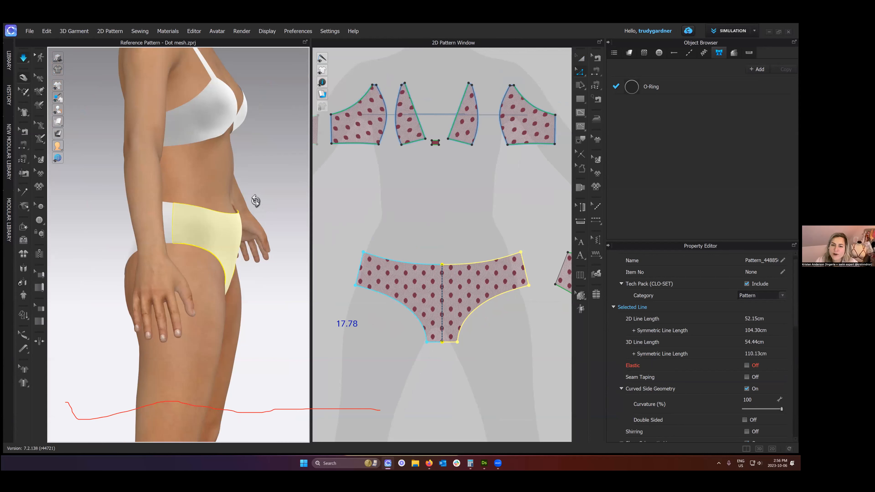
{"action": "right_click_drag", "start_coordinate": [256, 201], "coordinate": [193, 201]}
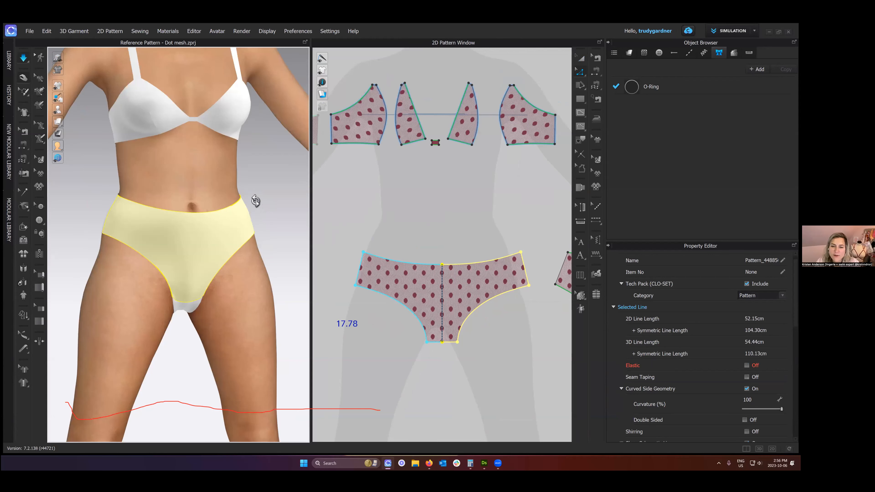
{"action": "scroll", "coordinate": [256, 201], "scroll_direction": "down", "scroll_amount": 1}
{"action": "middle_click_drag", "start_coordinate": [255, 201], "coordinate": [228, 216]}
{"action": "key", "text": "space"}
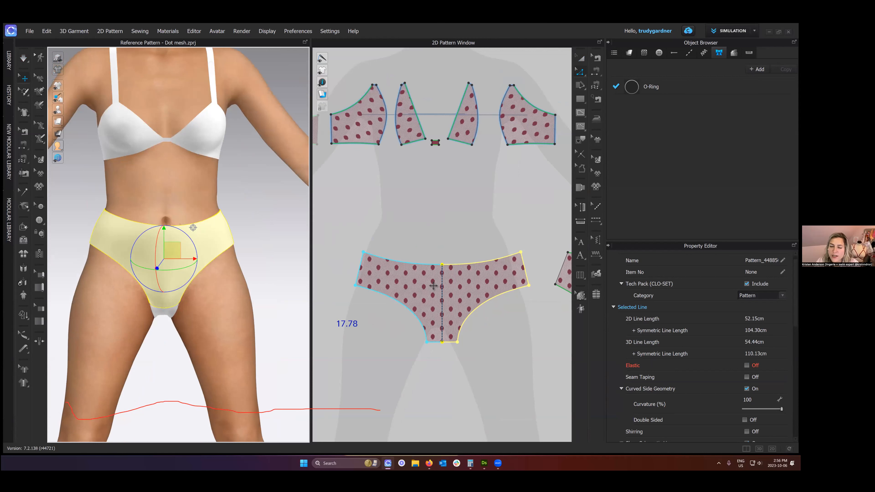
- Try deleting the centre waistline point of the unfolded front brief to drop its fold line, and undo the deletion
{"action": "scroll", "coordinate": [432, 286], "scroll_direction": "down", "scroll_amount": 3}
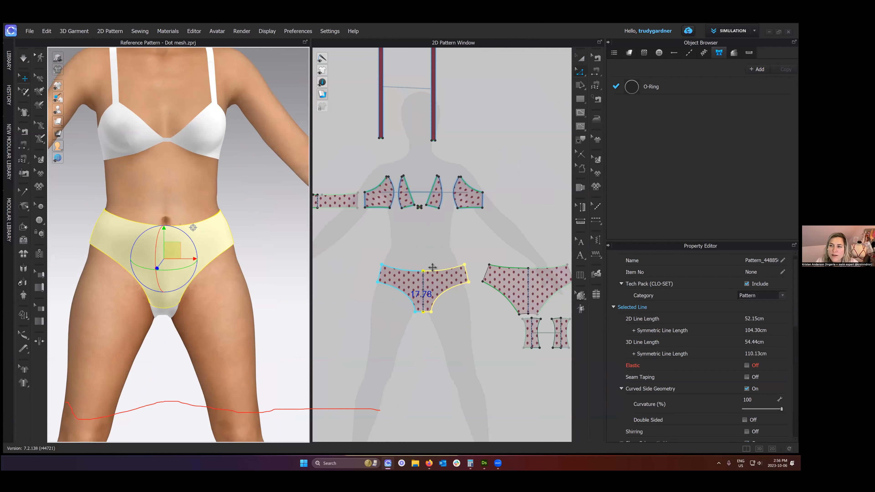
{"action": "scroll", "coordinate": [432, 261], "scroll_direction": "up", "scroll_amount": 4}
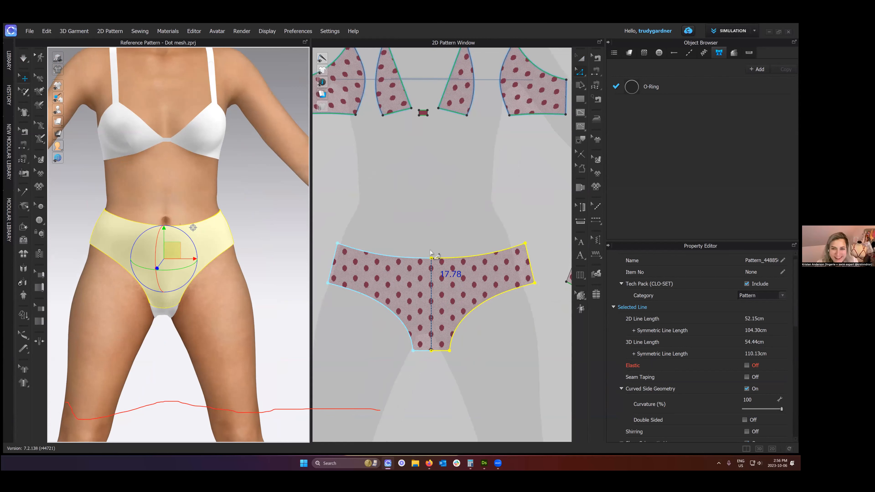
{"action": "right_click", "coordinate": [431, 258]}
{"action": "left_click", "coordinate": [454, 258]}
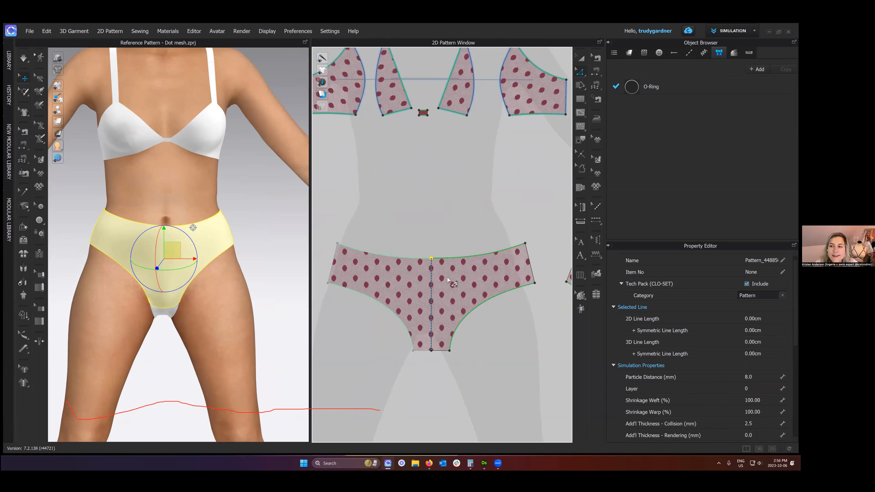
{"action": "key", "text": "Escape"}
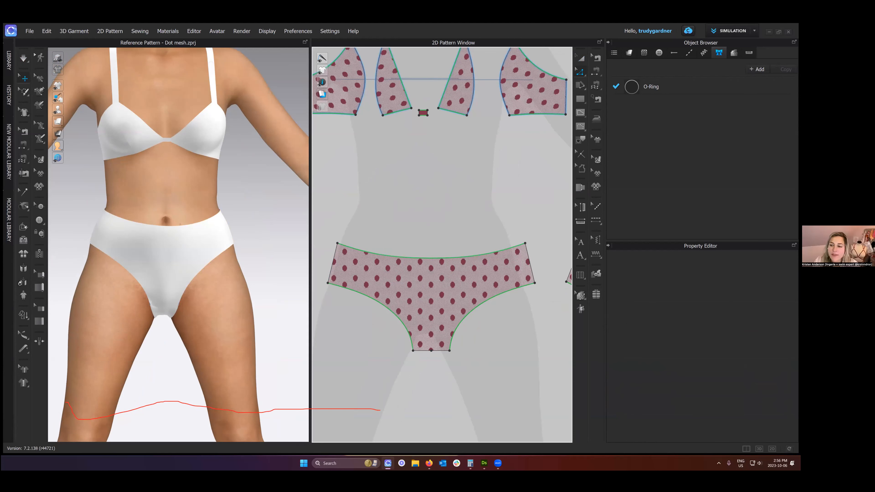
{"action": "key", "text": "ctrl+z"}
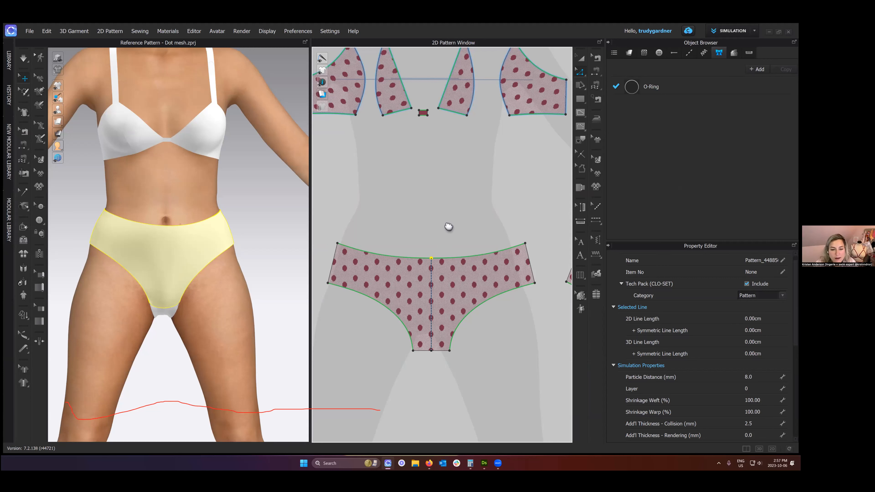
{"action": "scroll", "coordinate": [448, 227], "scroll_direction": "down", "scroll_amount": 3}
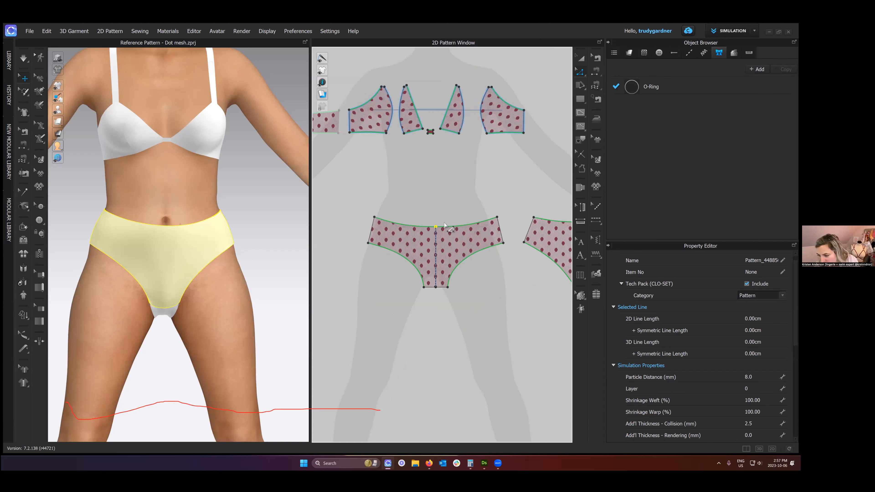
{"action": "scroll", "coordinate": [444, 225], "scroll_direction": "down", "scroll_amount": 2}
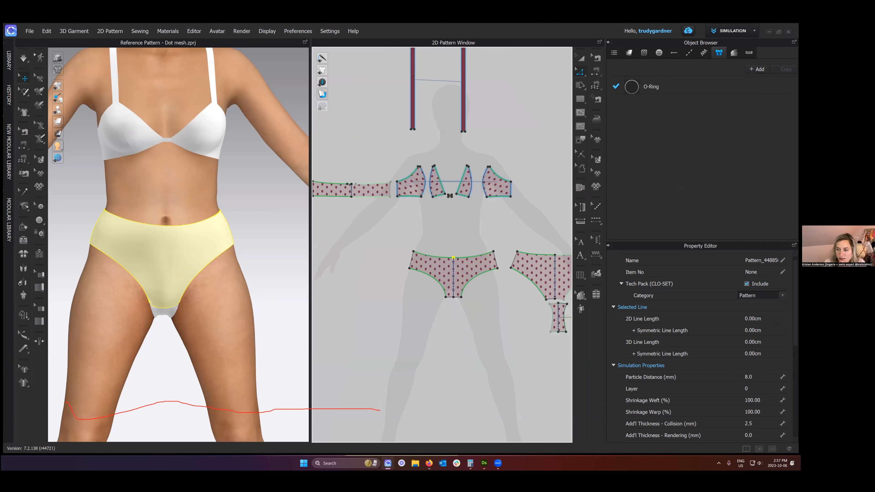